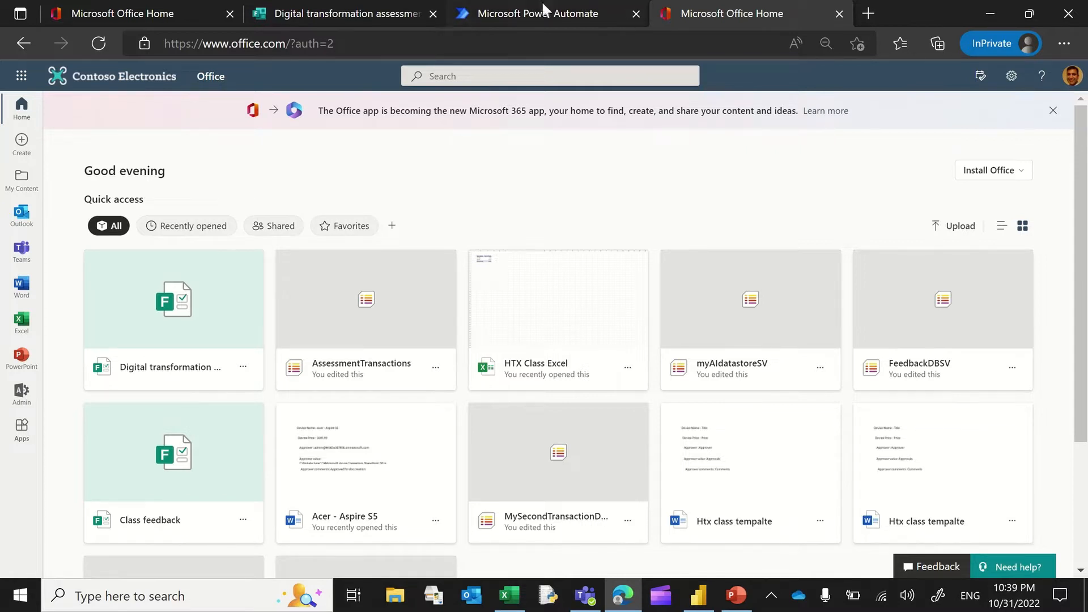
Step: Open Forms from the Office home page and create a new quiz
click(21, 80)
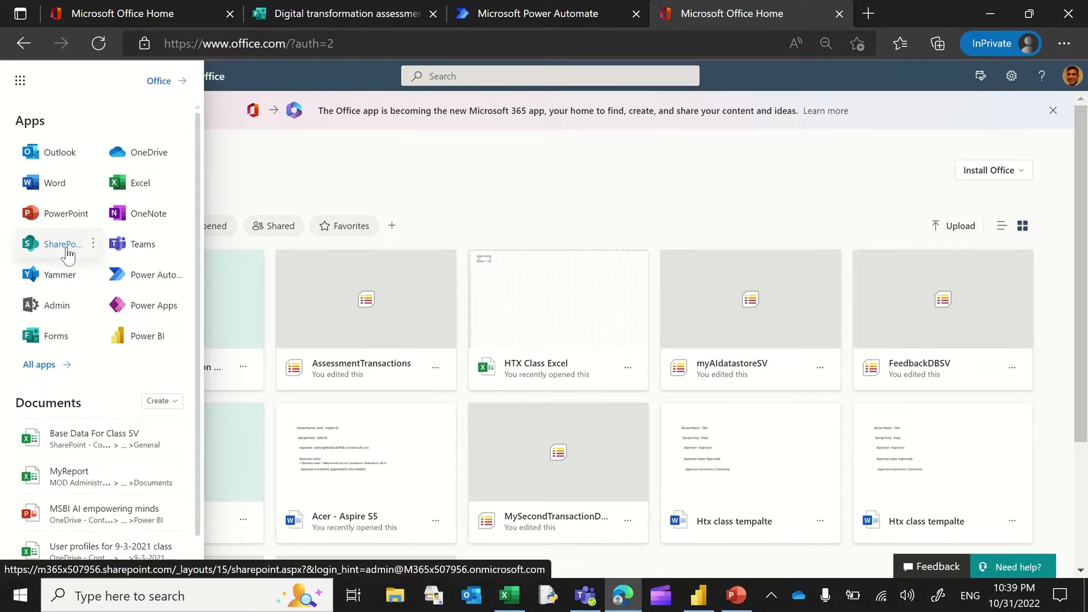
click(57, 335)
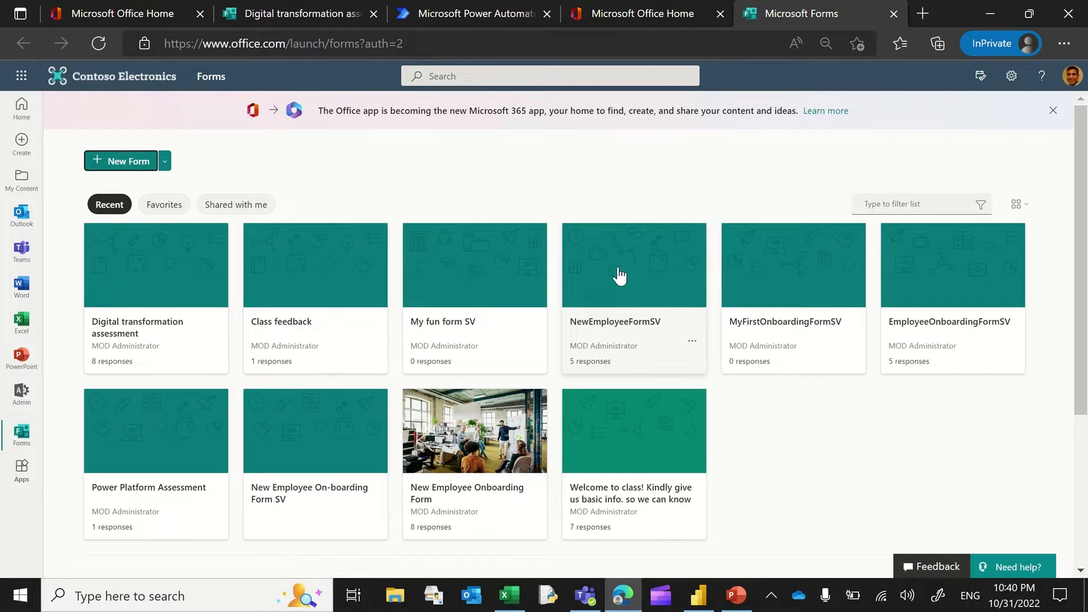
click(167, 169)
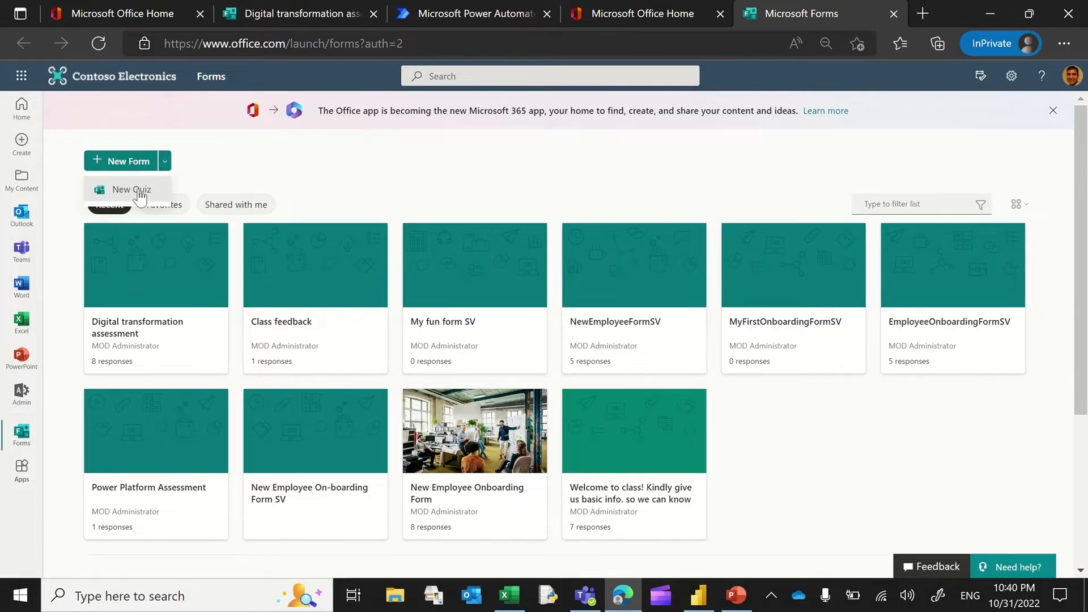
click(136, 190)
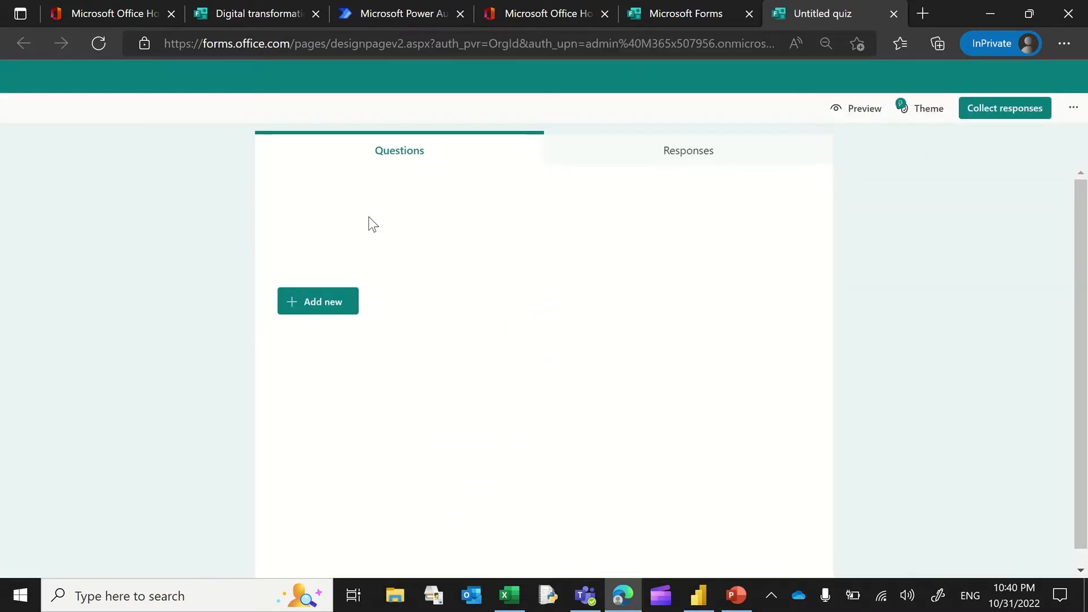
Step: Title the quiz "My first assessment quiz"
text(mY)
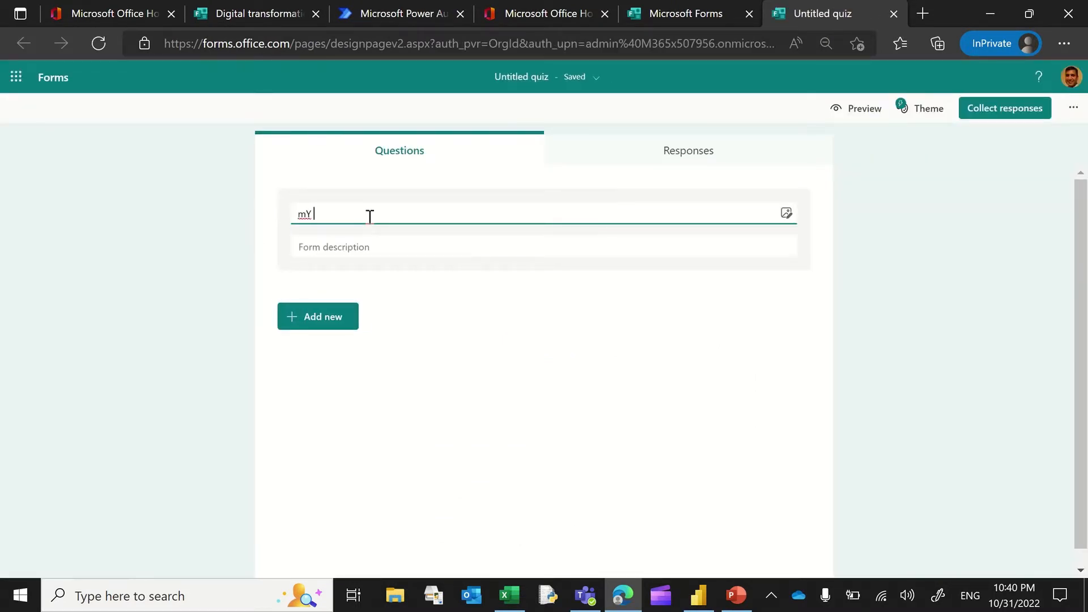
key(BackSpace)
key(BackSpace)
key(BackSpace)
text(My)
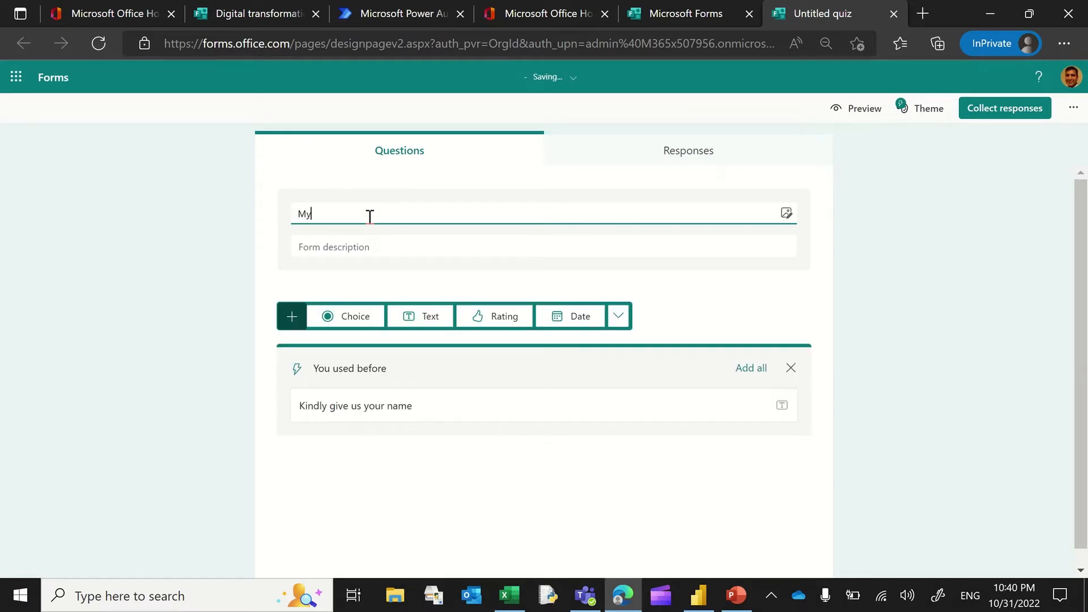
text( first assess)
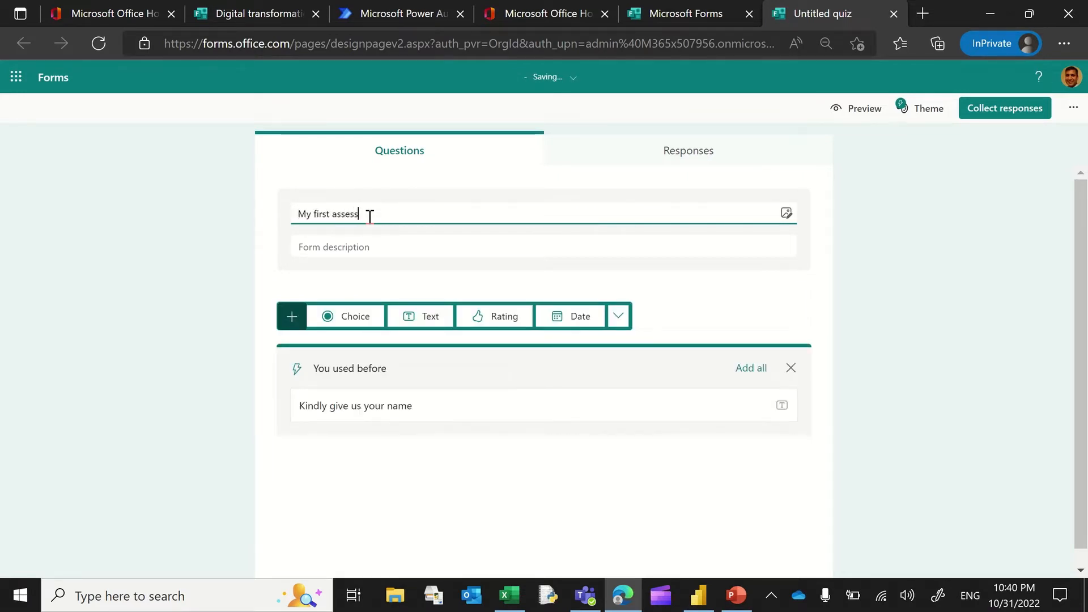
text(ment )
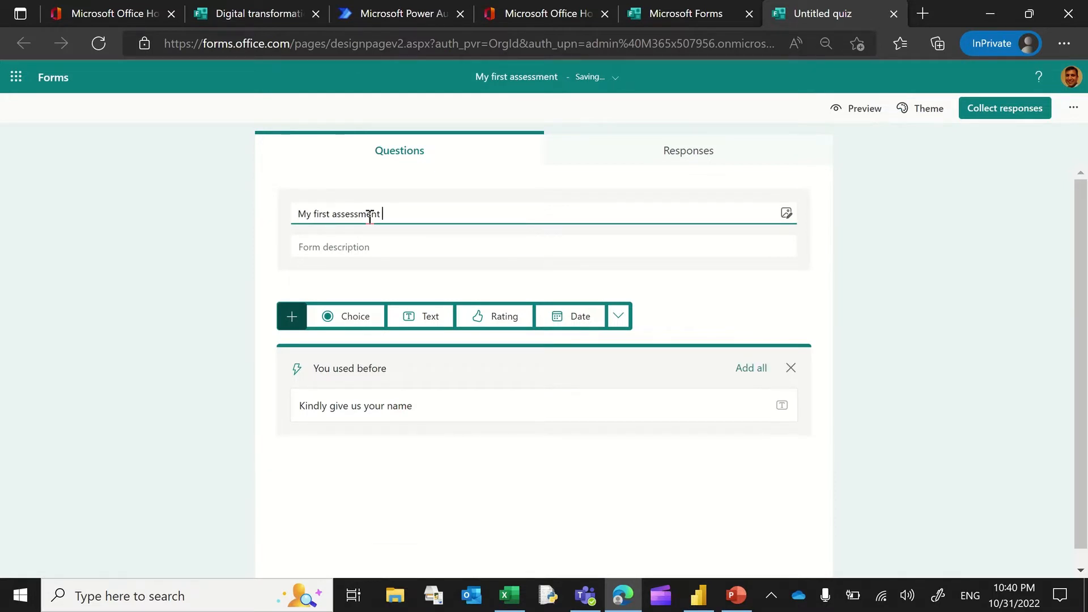
text(quiz)
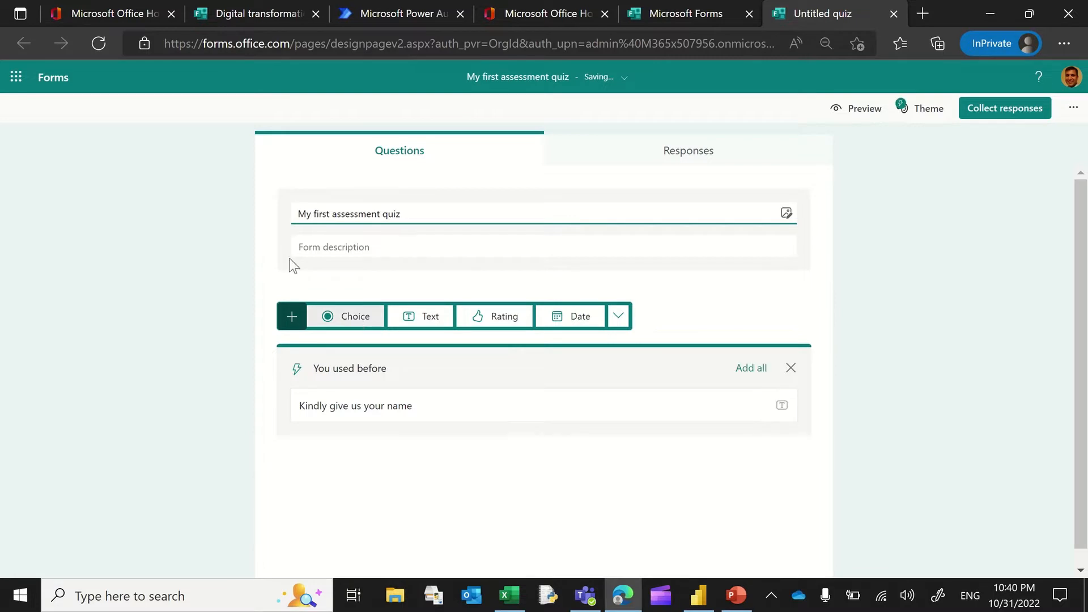
click(260, 248)
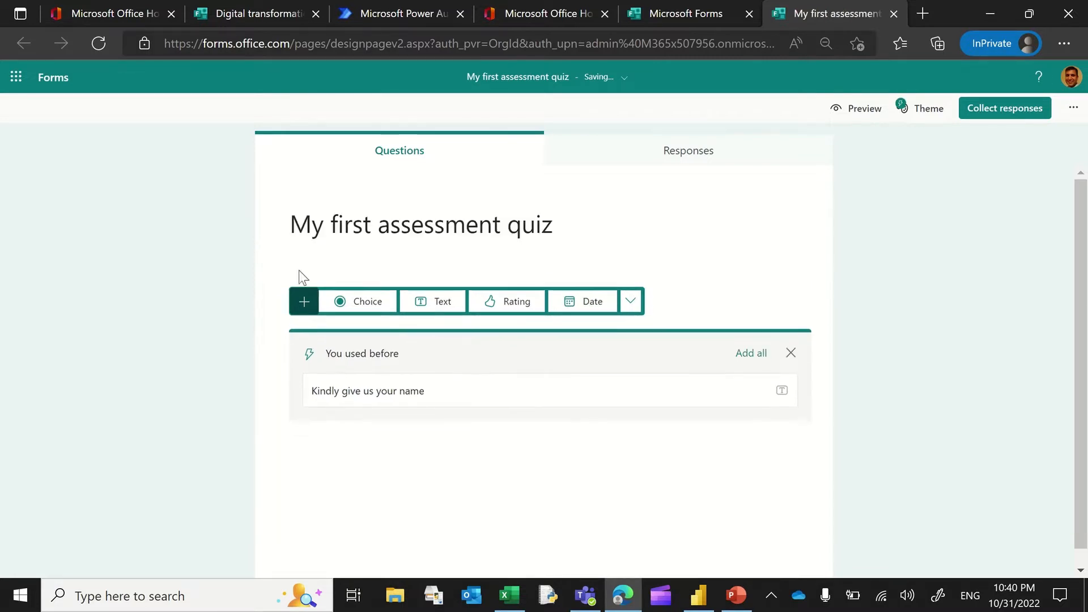
Step: Add a choice question: "Microsoft is coming out with a new version of Power Apps that shows up at 2pm everyday, called Power Naps?"
click(362, 305)
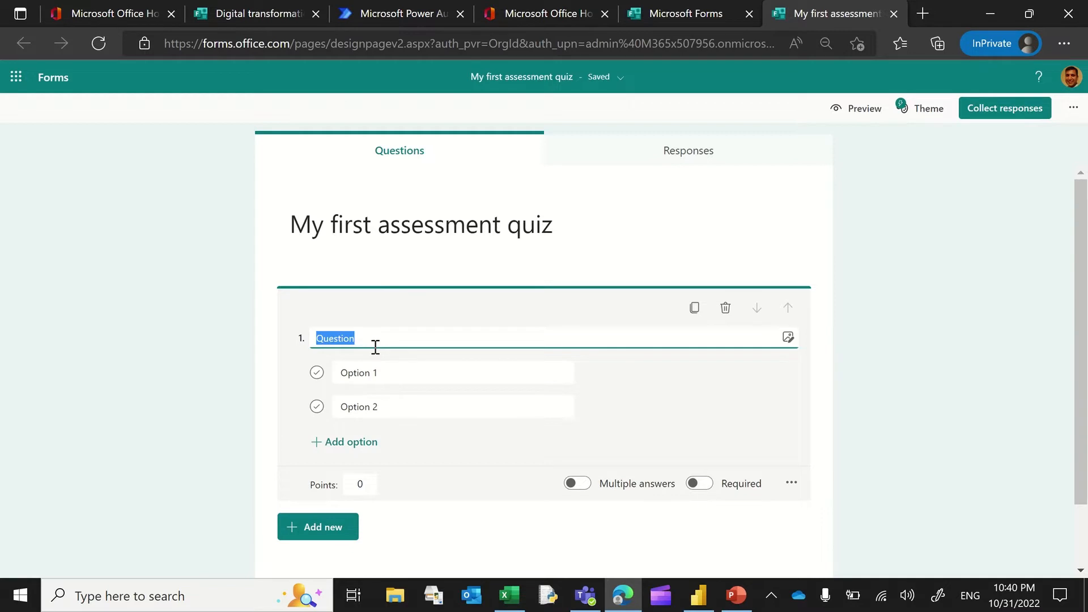
text(Power)
key(BackSpace)
key(BackSpace)
key(BackSpace)
key(BackSpace)
key(BackSpace)
text(Mic)
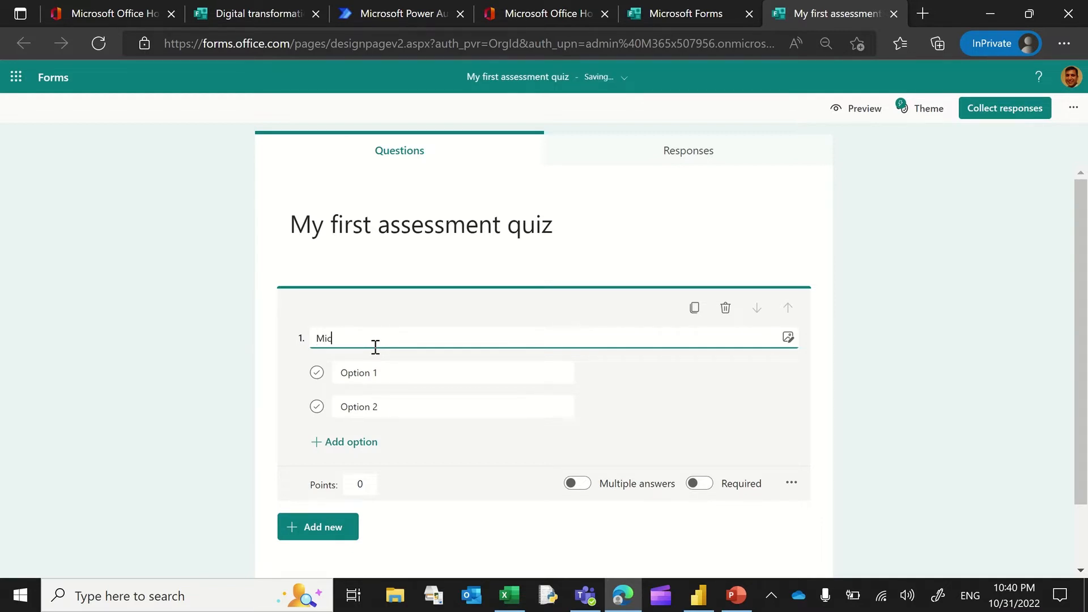
text(rosoft is coming out with a new version of Power A)
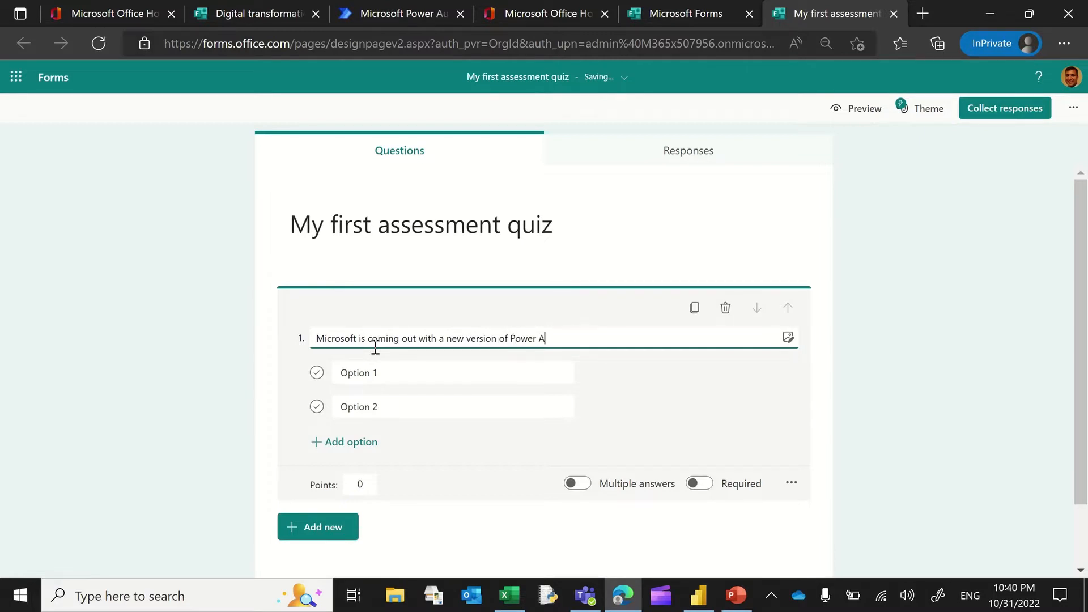
text(pps that shows up at 2pm everyday )
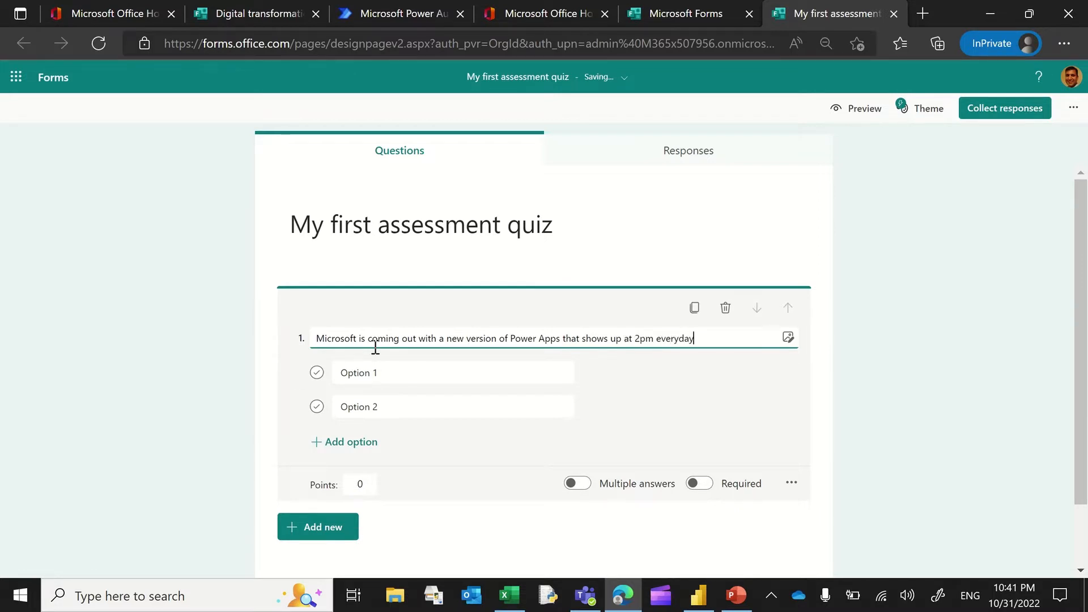
text( called Power Ap)
key(BackSpace)
key(BackSpace)
text(me)
key(BackSpace)
key(BackSpace)
text(Naps?)
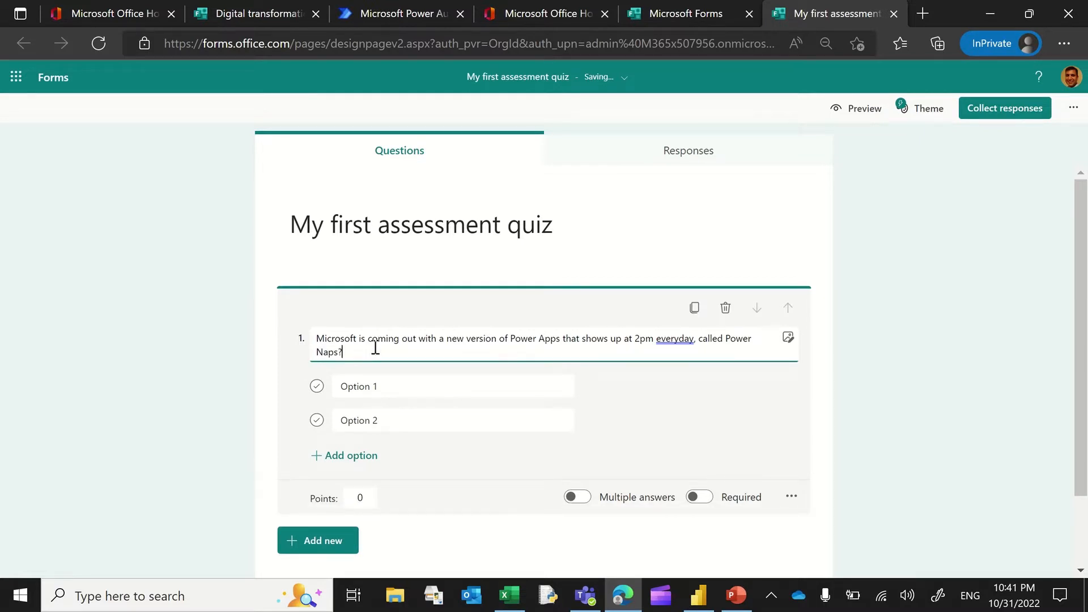
Step: Set the question's two answer options to "True" and "False", and mark False as the correct answer
click(356, 390)
text(True)
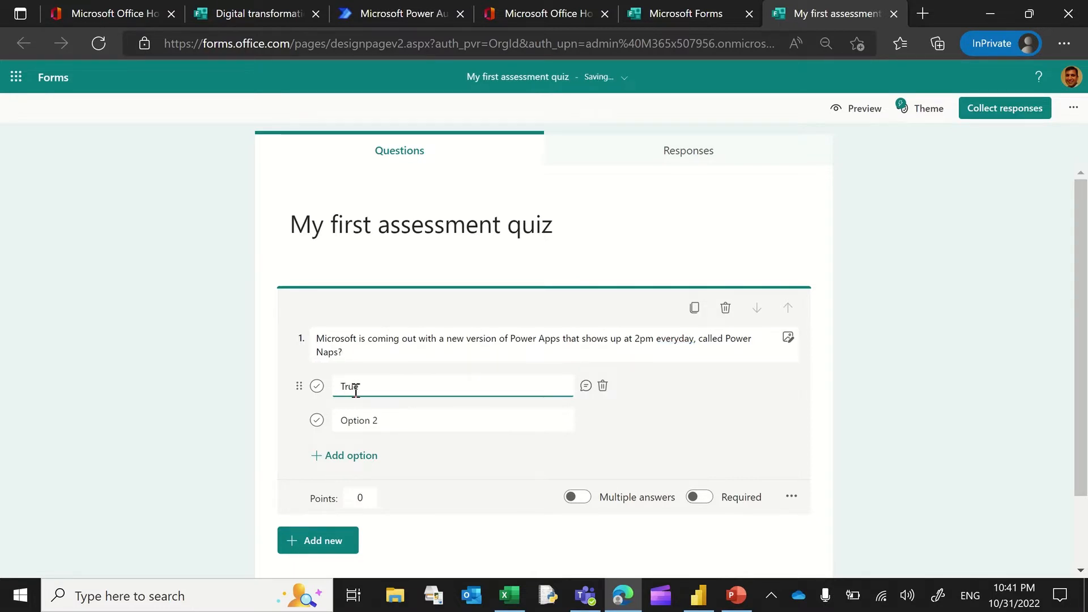
click(355, 421)
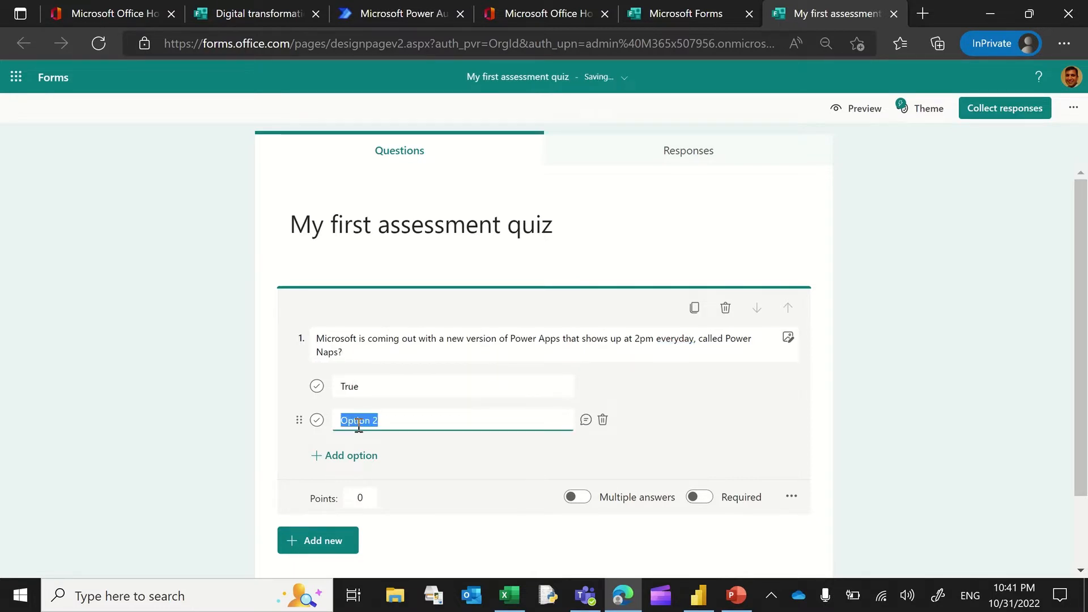
text(False)
click(317, 388)
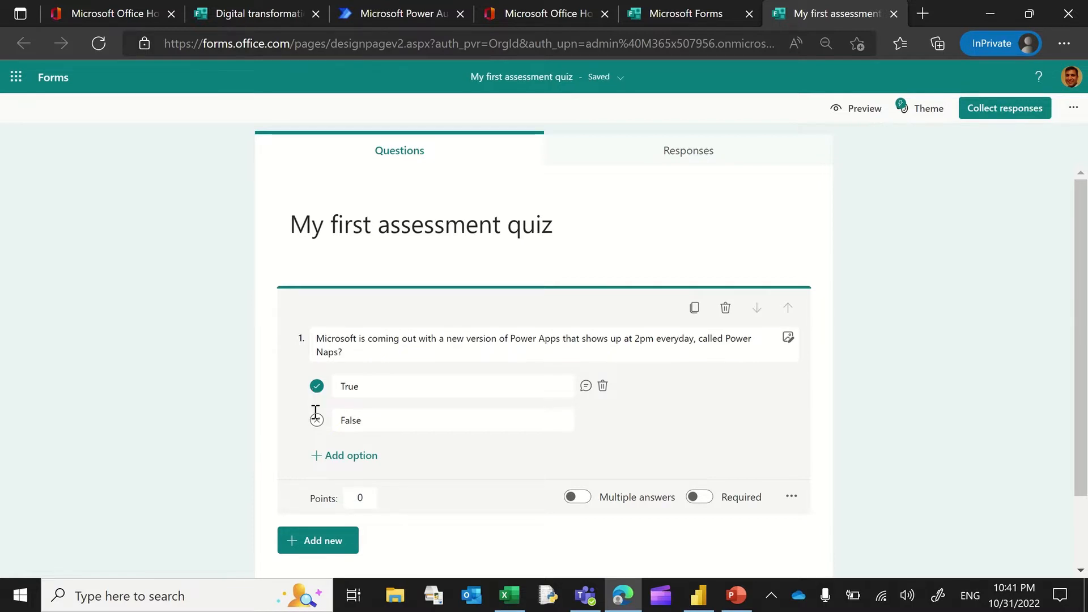
click(317, 420)
click(362, 420)
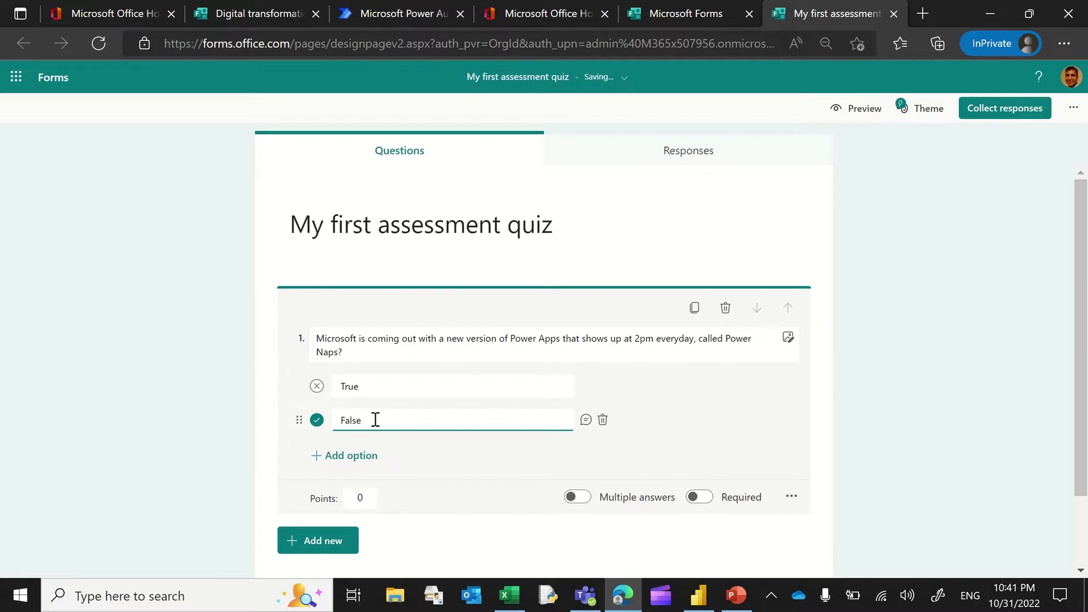
click(530, 474)
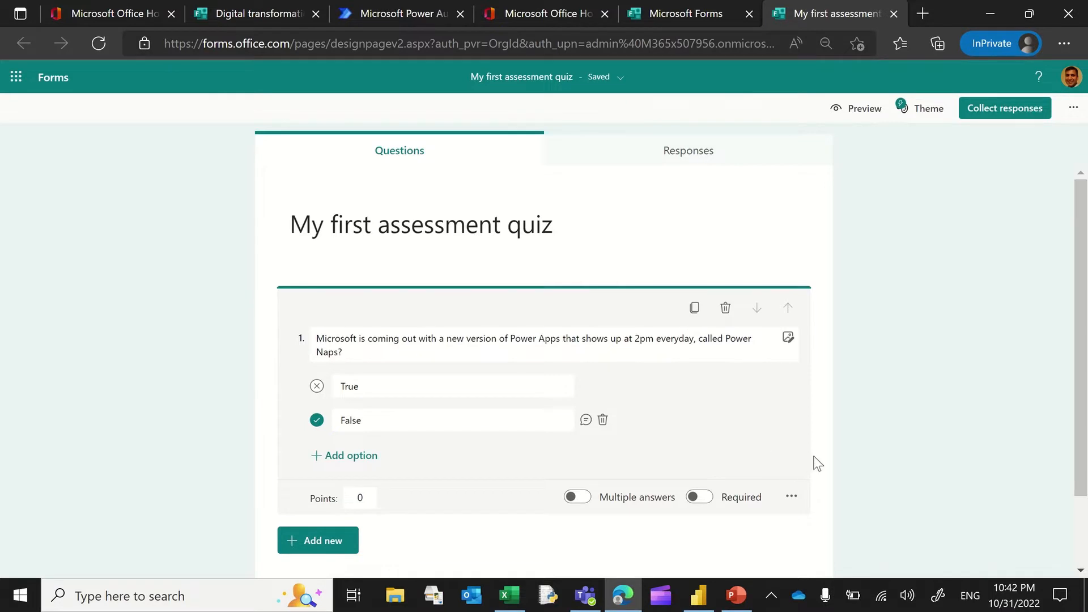
Step: Open the quiz's send and collect options and review the choices for who can respond
click(990, 110)
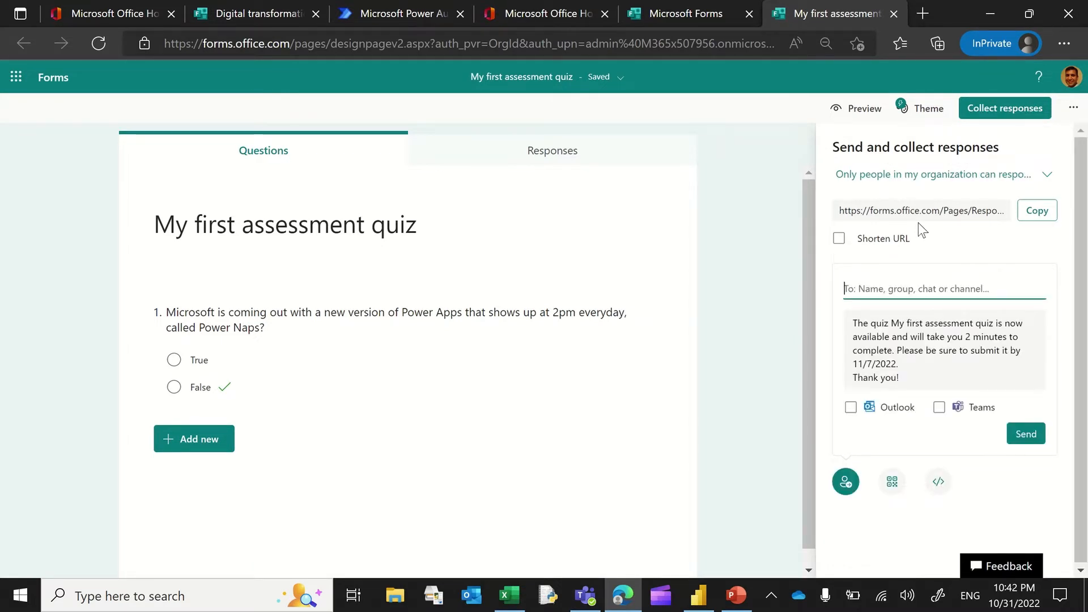
click(927, 176)
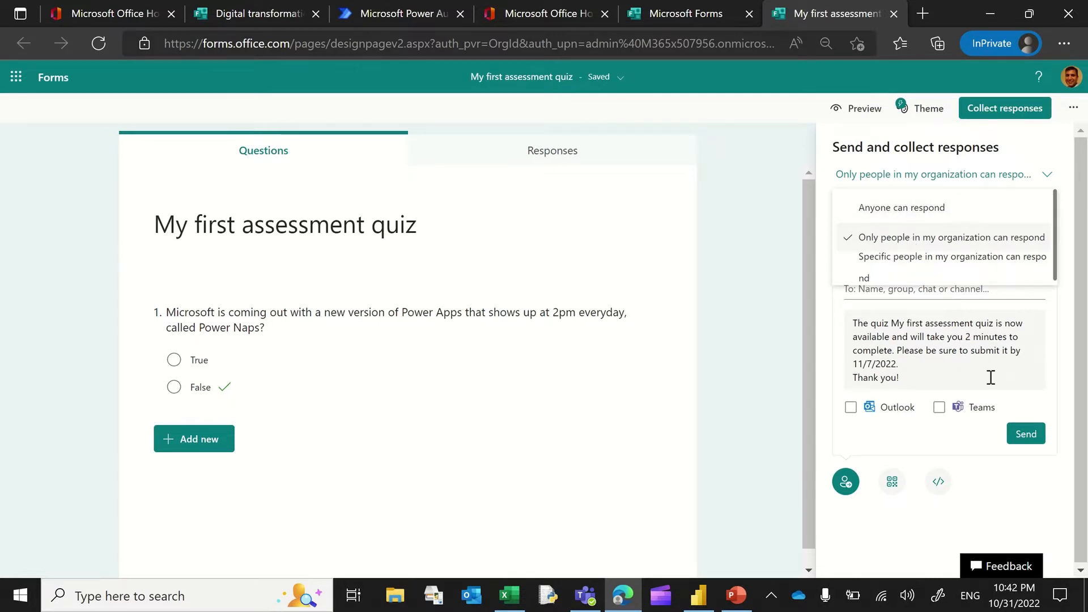
click(986, 482)
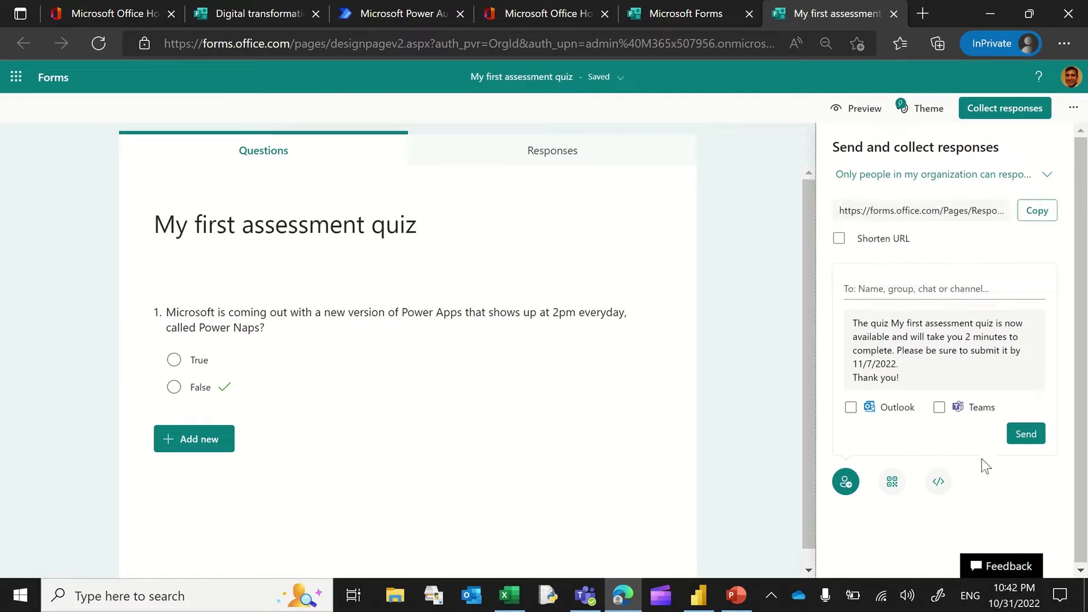
Step: Add a colleague from the organization as recipient of the quiz invitation
click(907, 293)
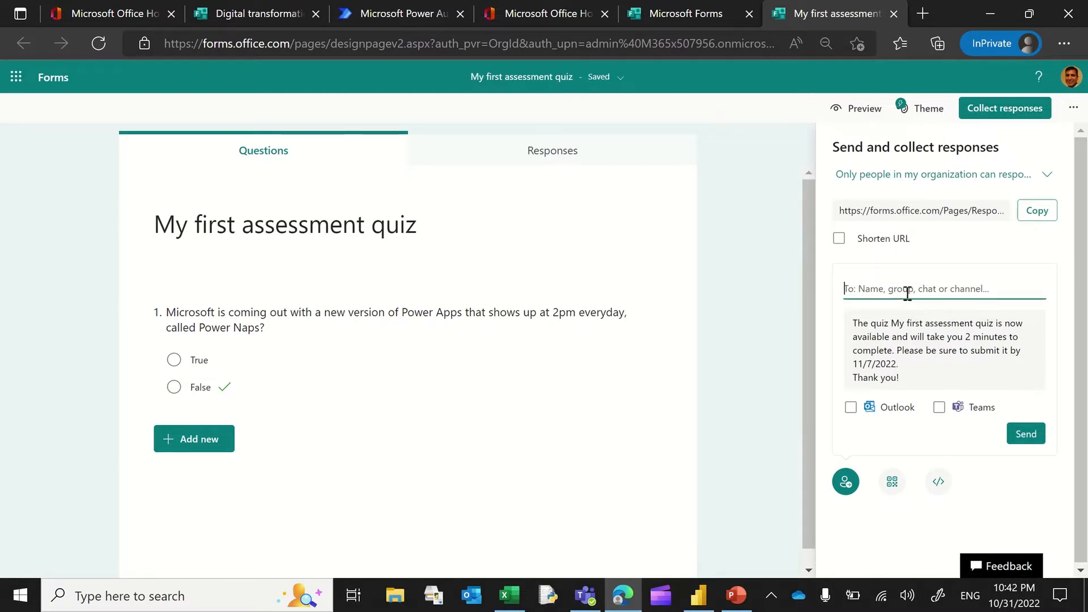
text(adele)
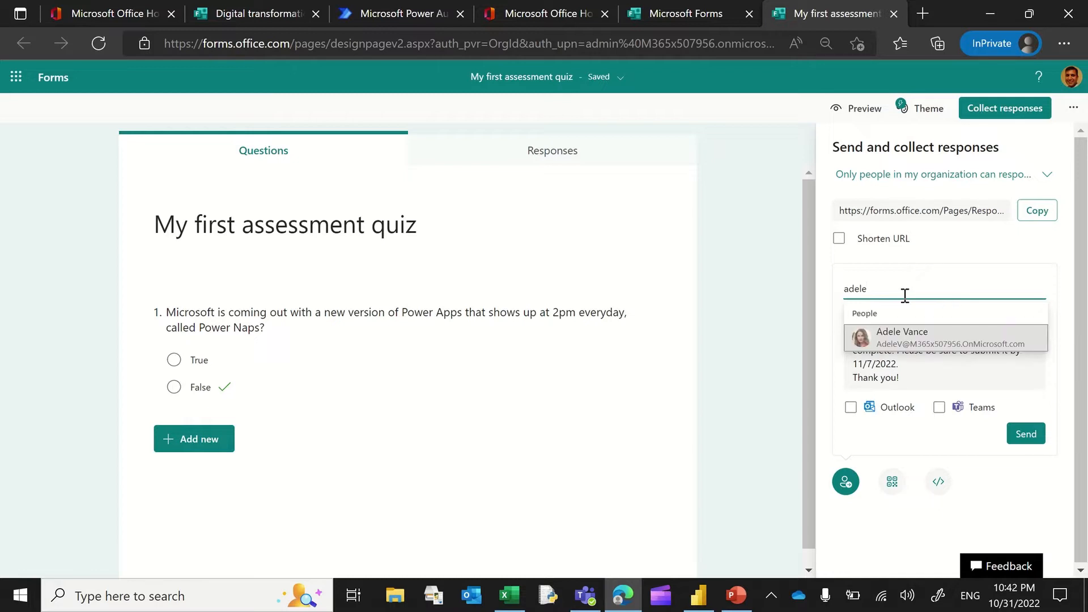
click(896, 335)
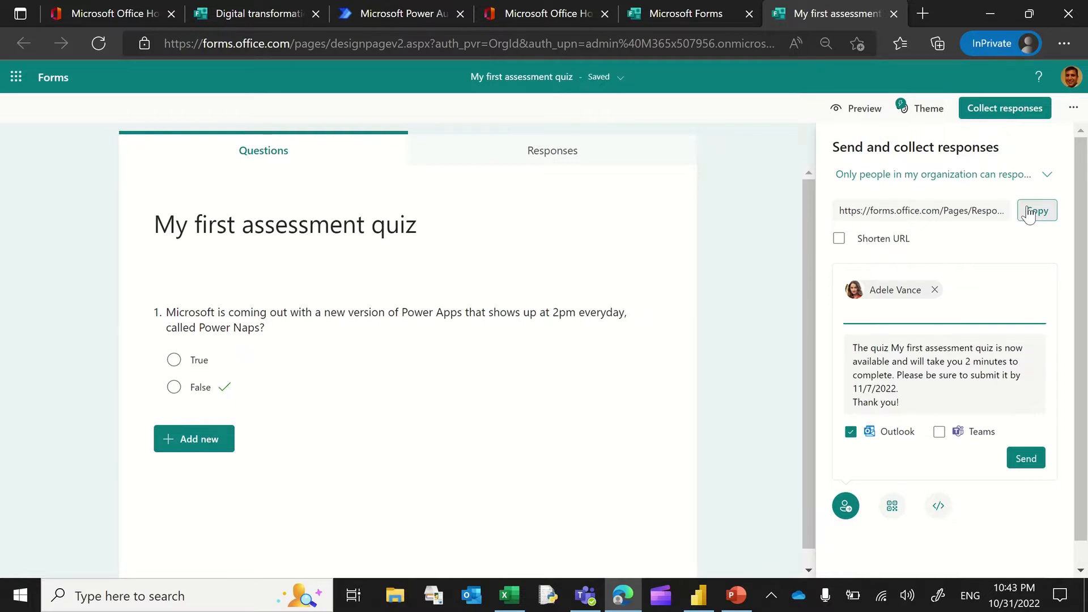
Step: Display the quiz's QR code for sharing and view the quiz's response summary
click(892, 505)
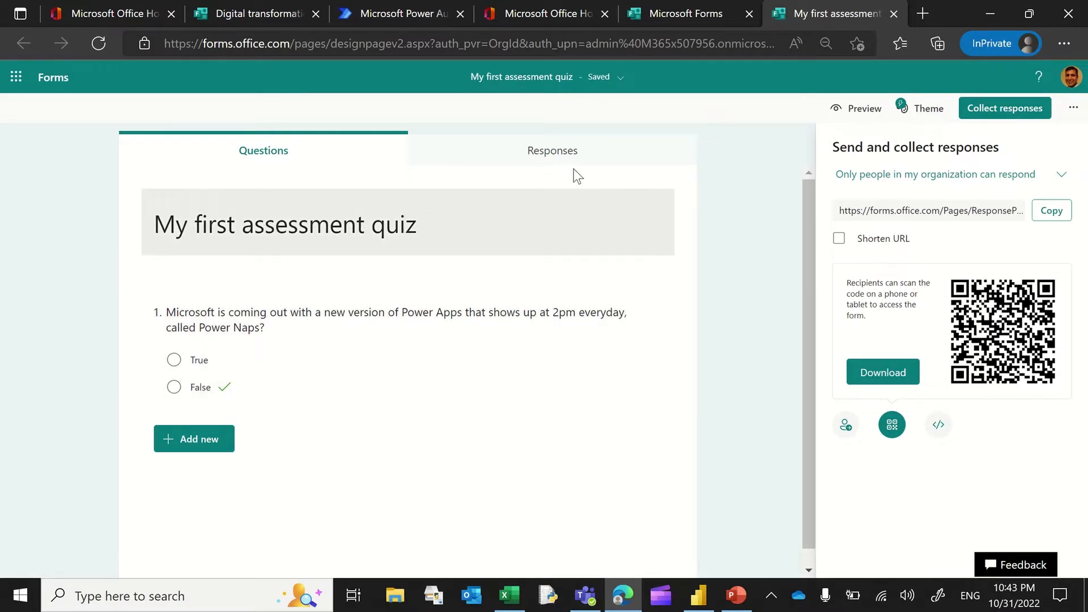
click(572, 164)
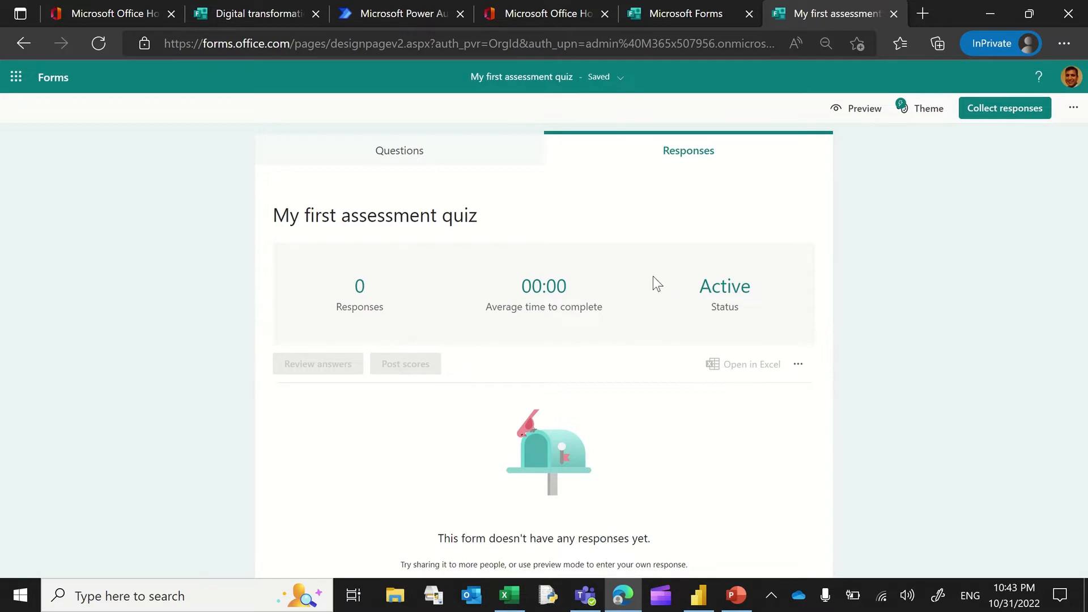
click(398, 11)
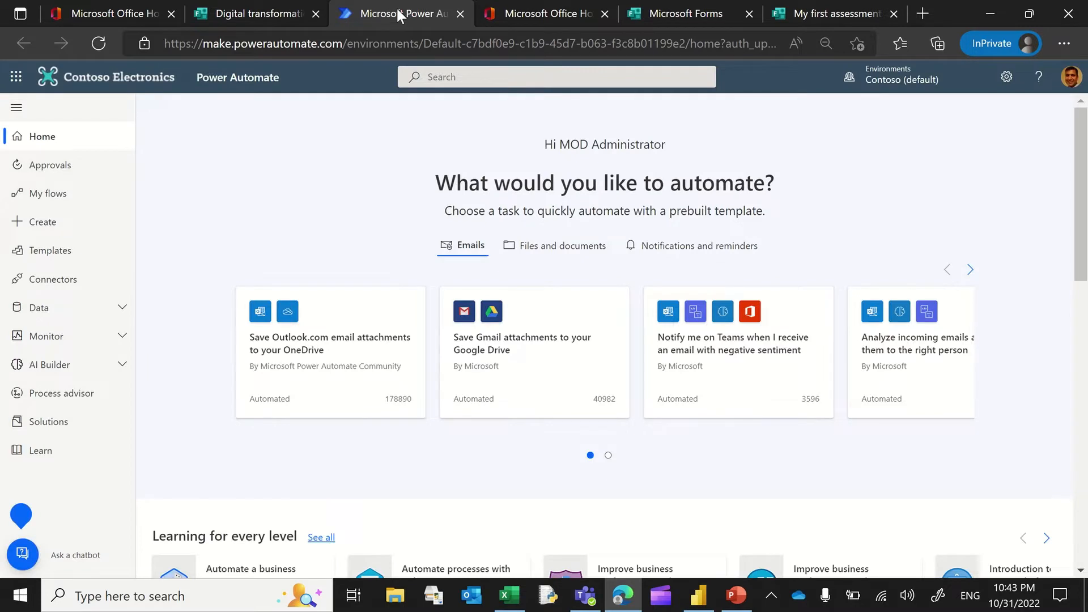
click(108, 11)
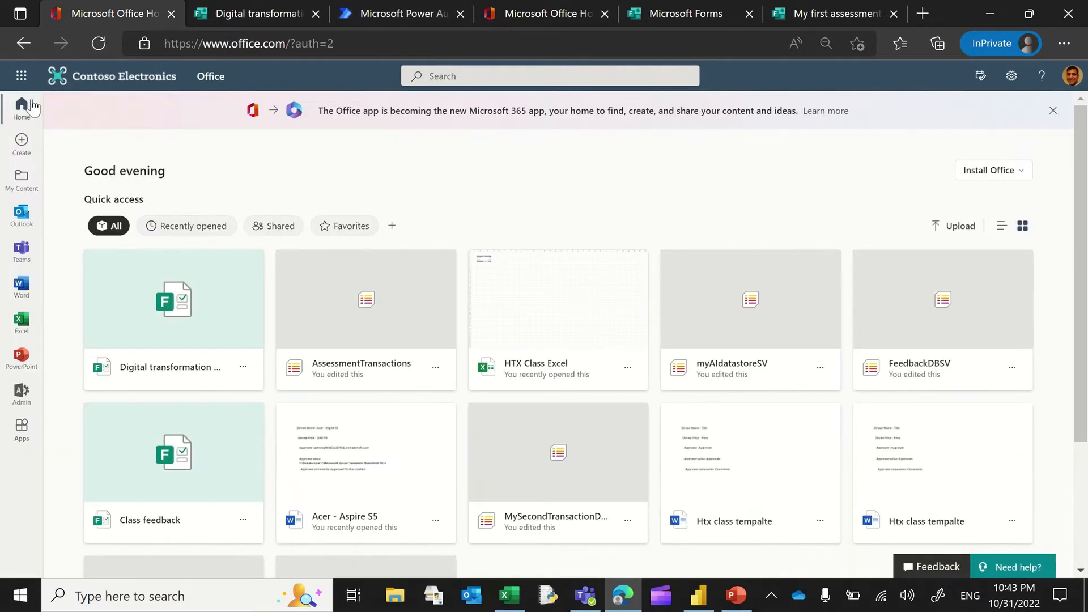
click(21, 79)
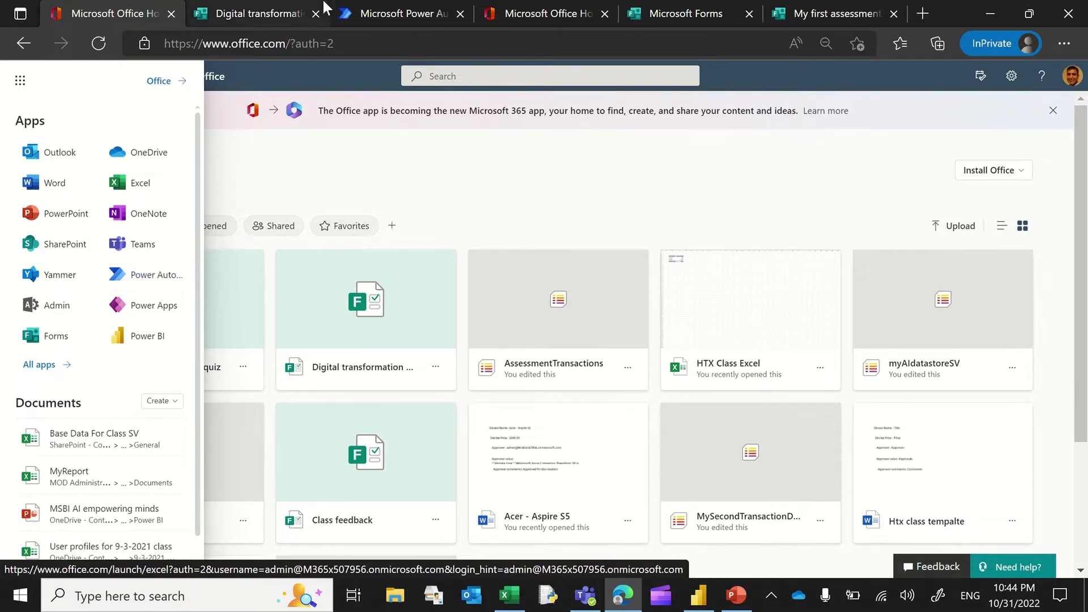
Step: In Power Automate, create an automated cloud flow named "My Assessment Flow" with the Microsoft Forms trigger "When a new response is submitted"
click(357, 8)
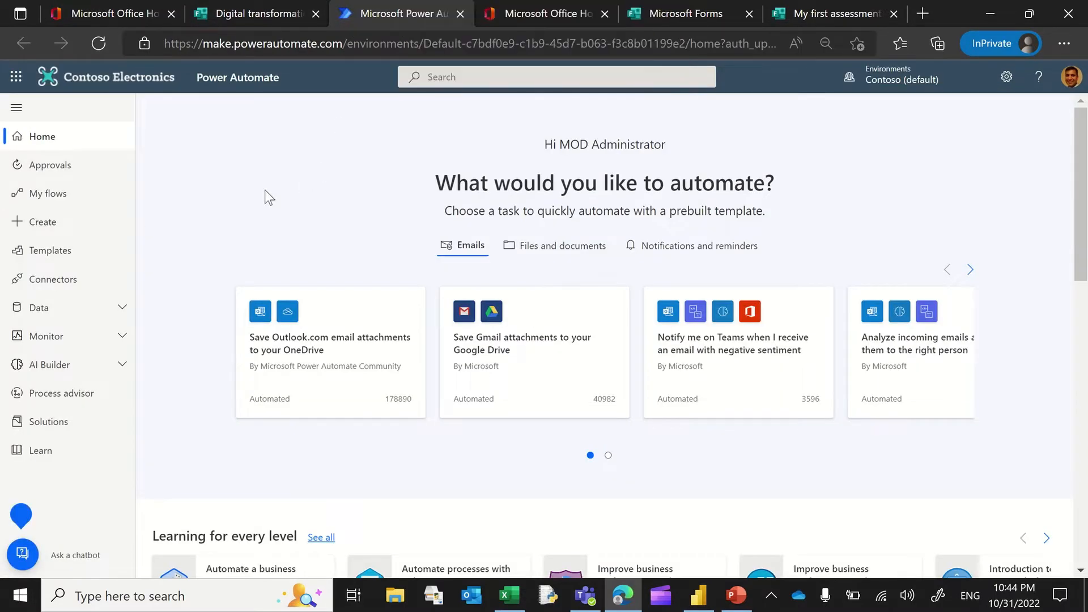
click(59, 226)
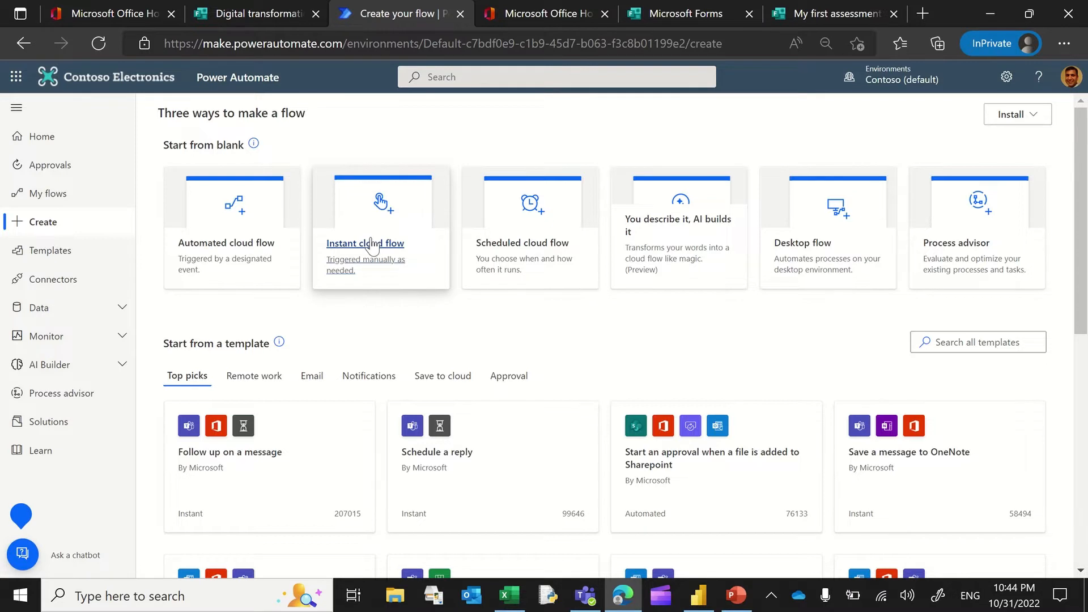
click(267, 246)
click(608, 201)
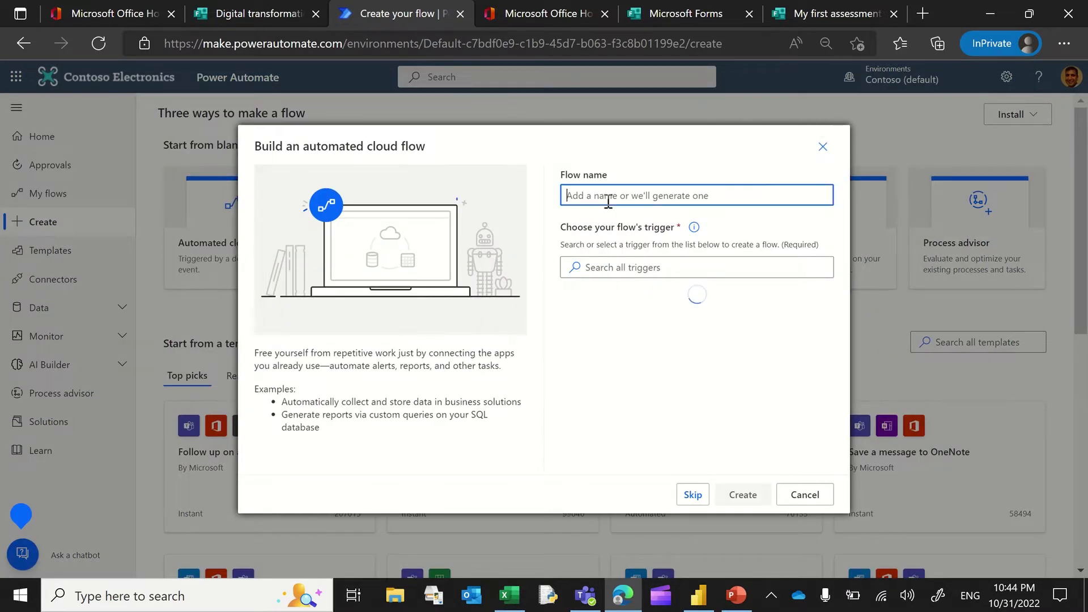
text(My Assessment Flow)
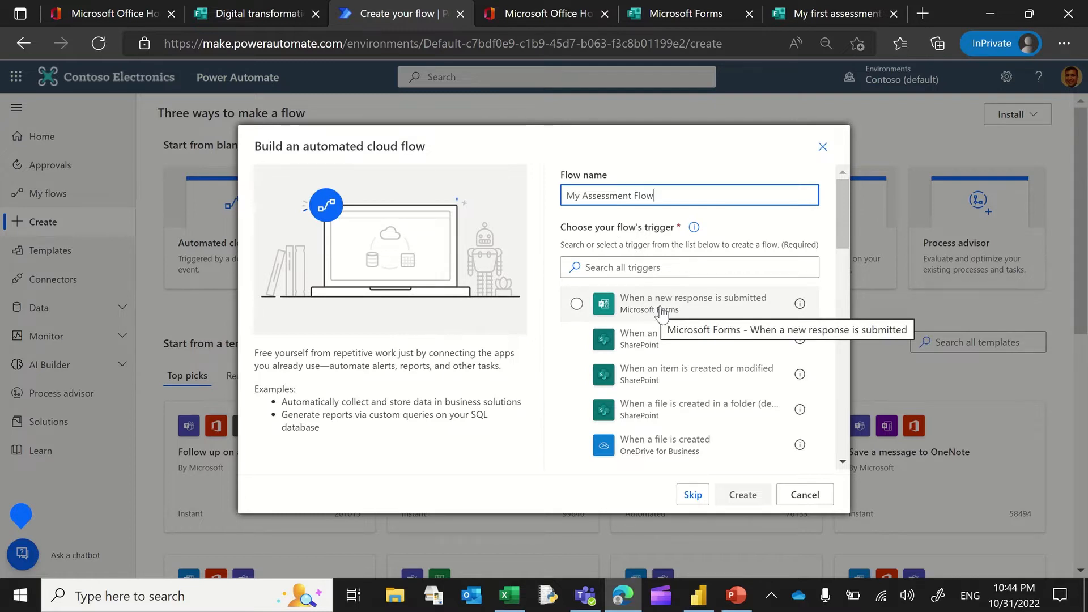
click(663, 311)
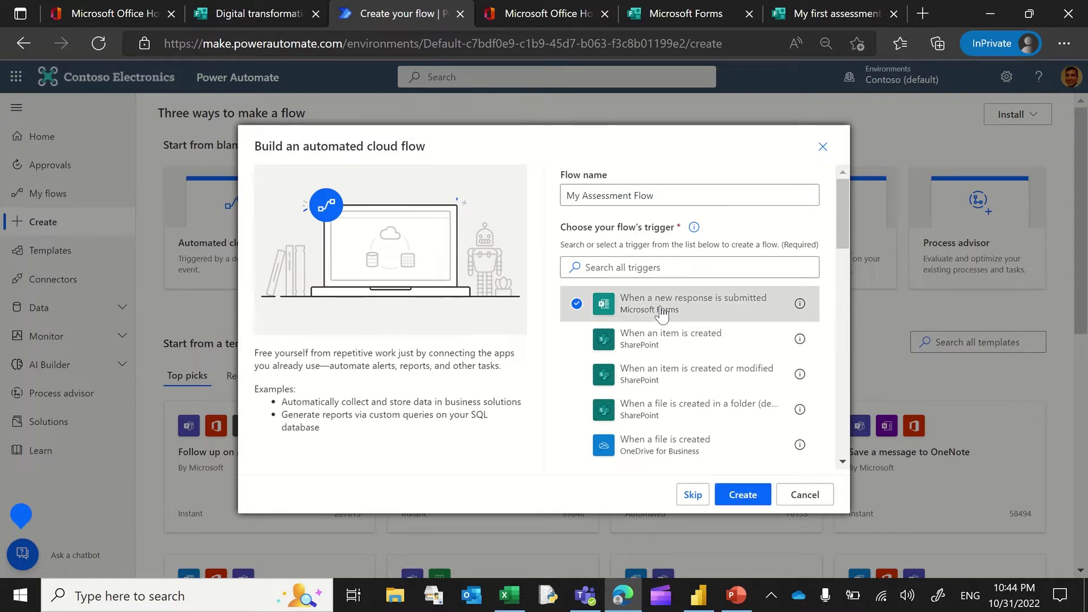
click(740, 496)
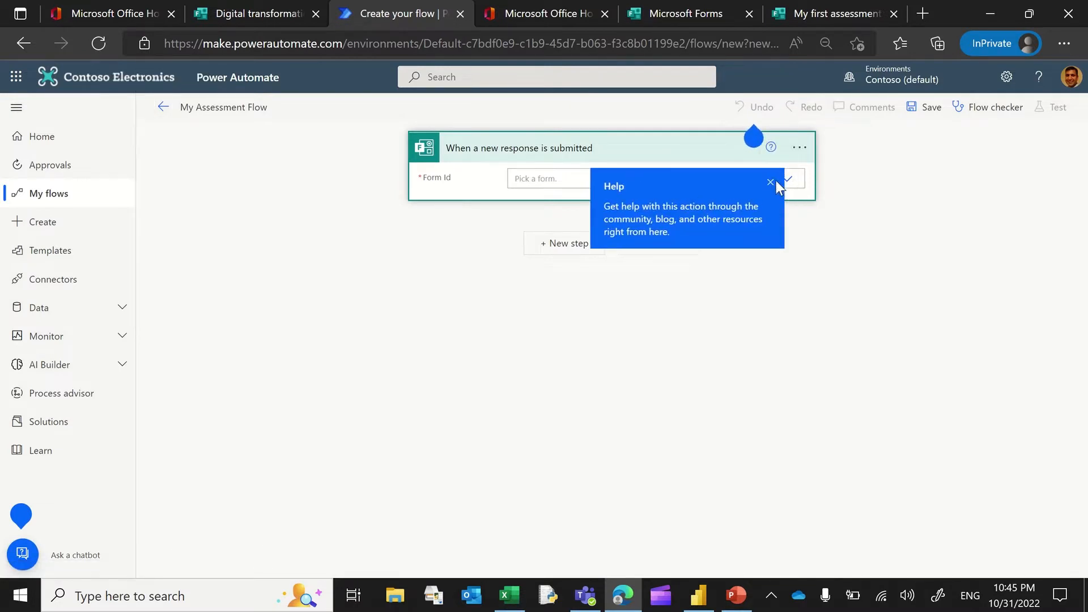
Step: Dismiss the help tip and browse the forms available for the trigger's Form Id
click(771, 182)
click(787, 180)
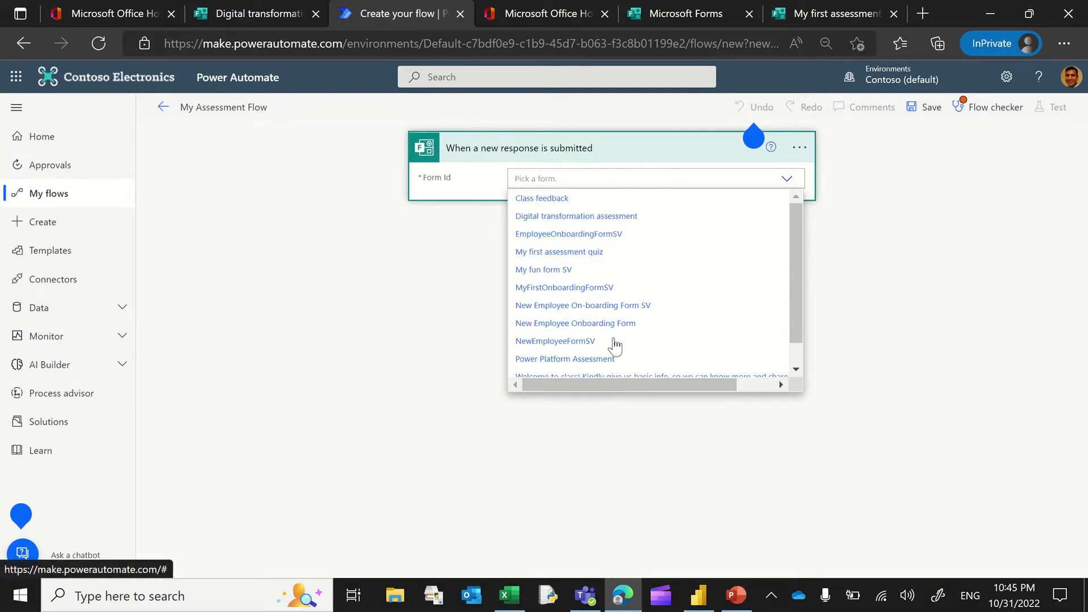
scroll(618, 340, down, 1)
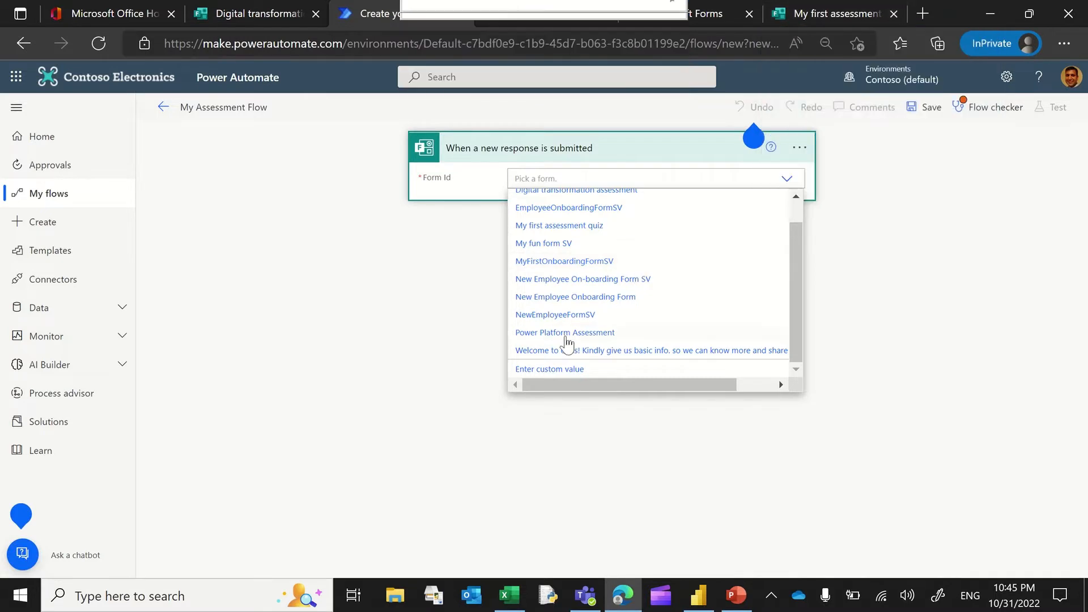
scroll(616, 302, up, 1)
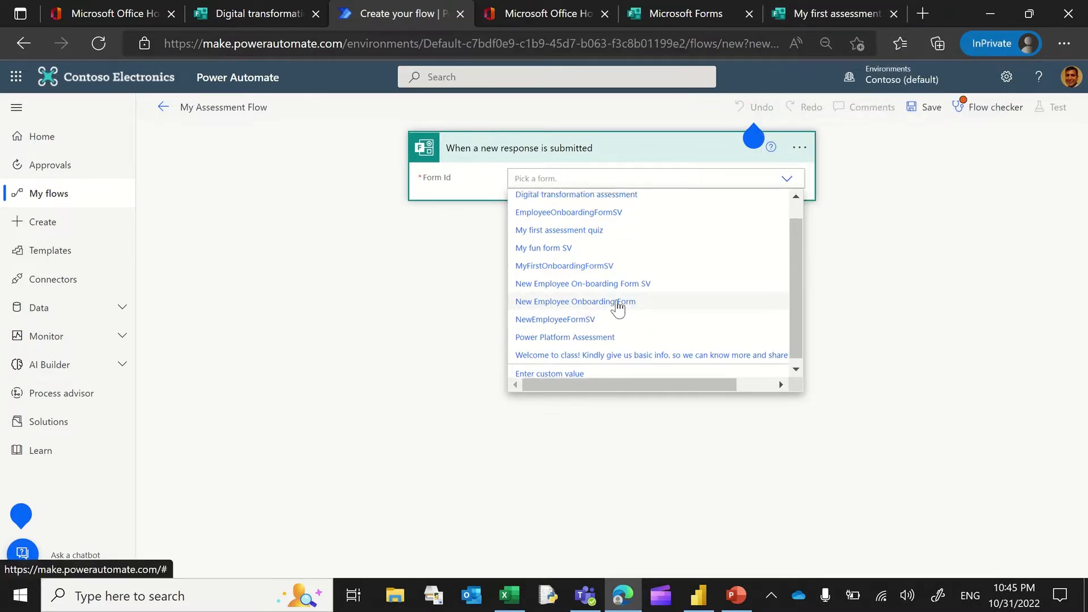
scroll(618, 307, up, 1)
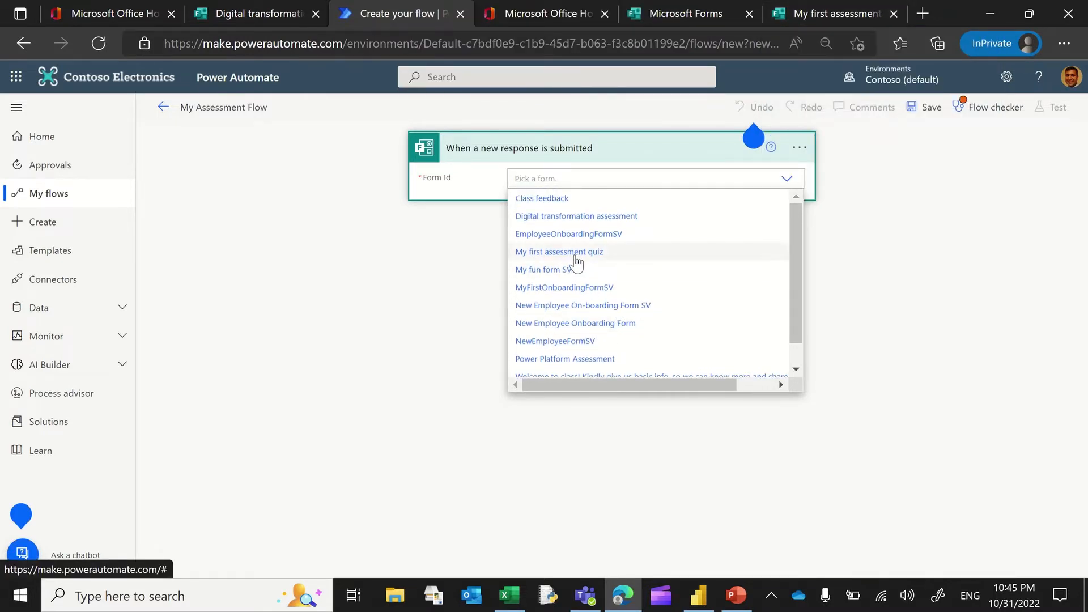
Step: Check the quiz's title and question in Microsoft Forms, and set the Power Automate trigger's Form Id to "My first assessment quiz"
click(834, 13)
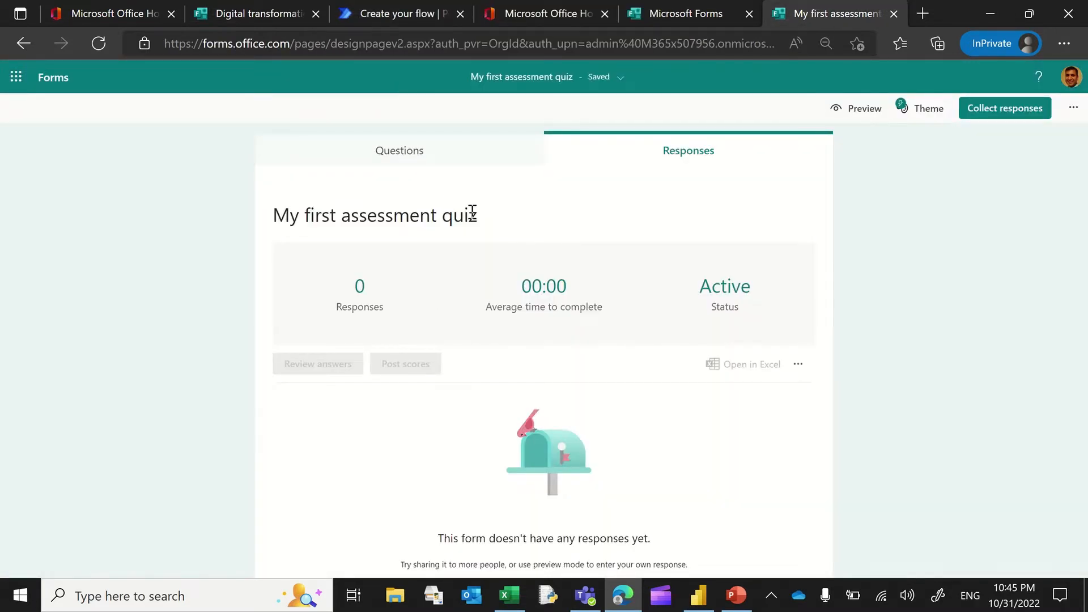
click(690, 7)
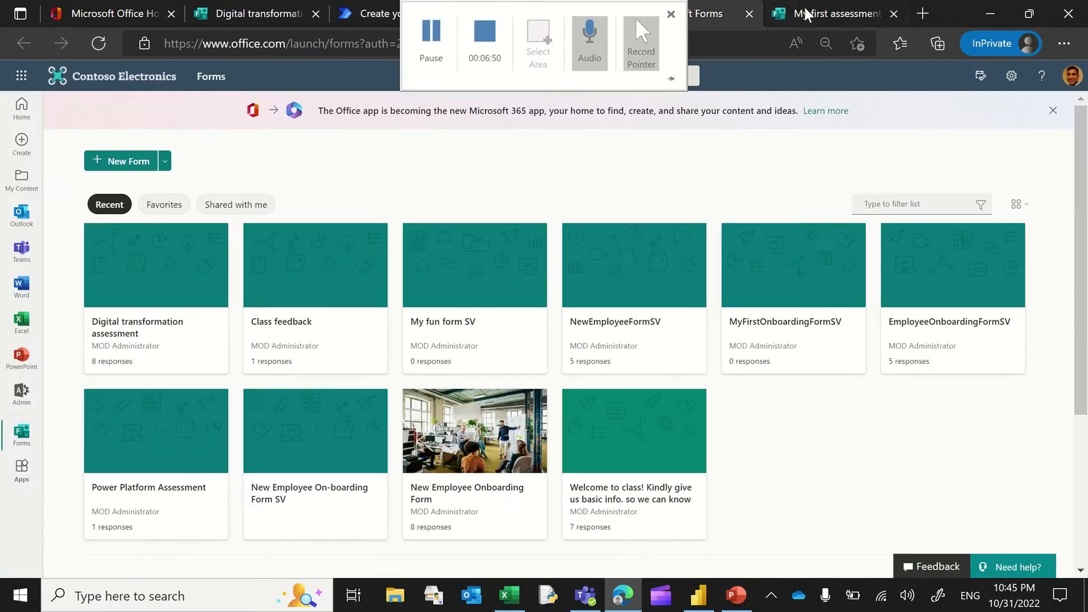
click(271, 20)
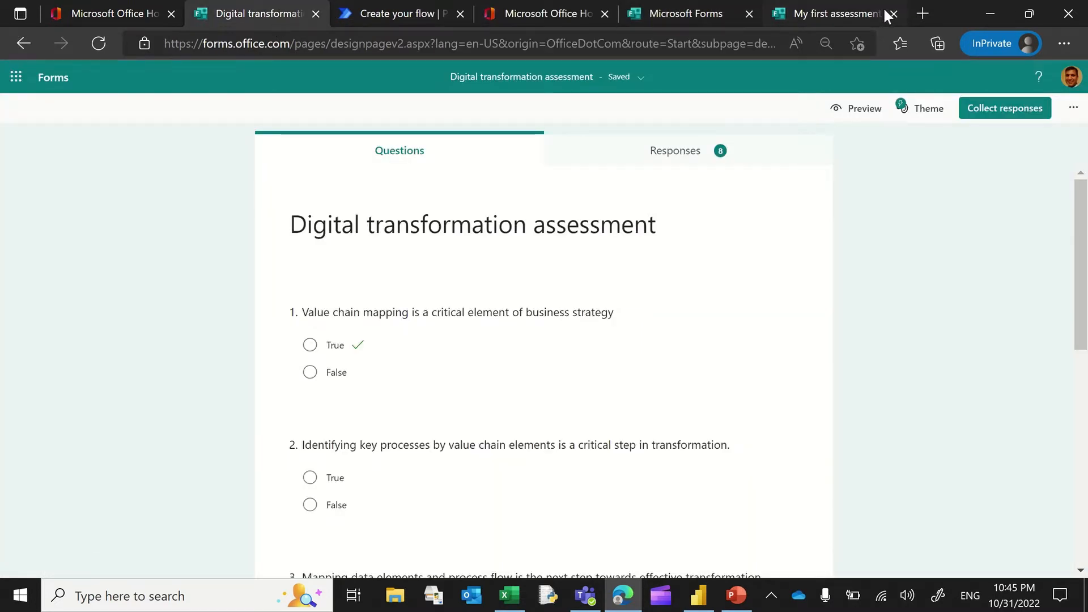
click(858, 15)
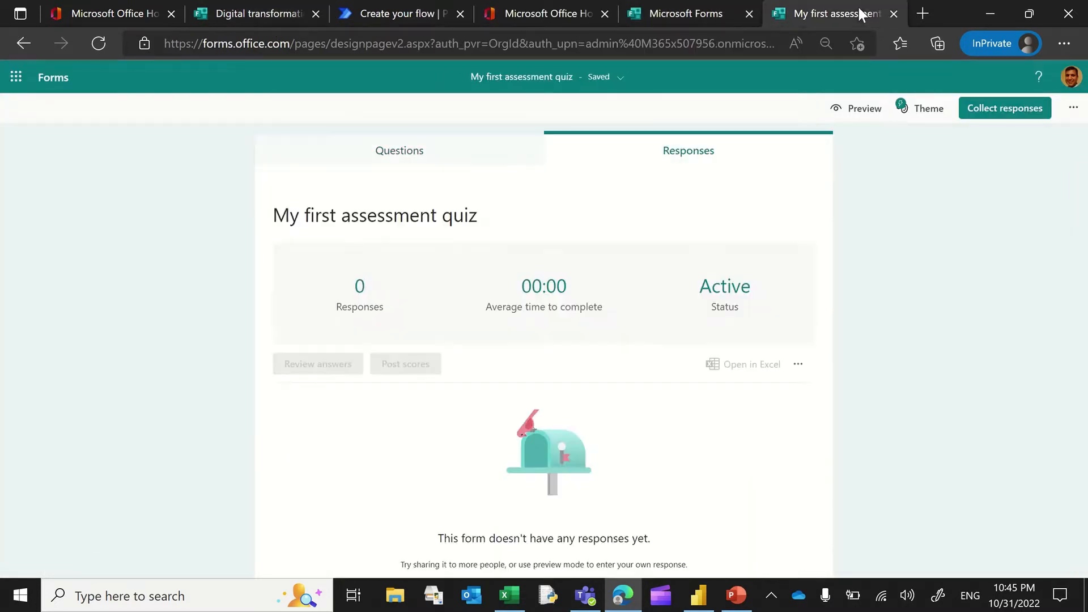
click(399, 150)
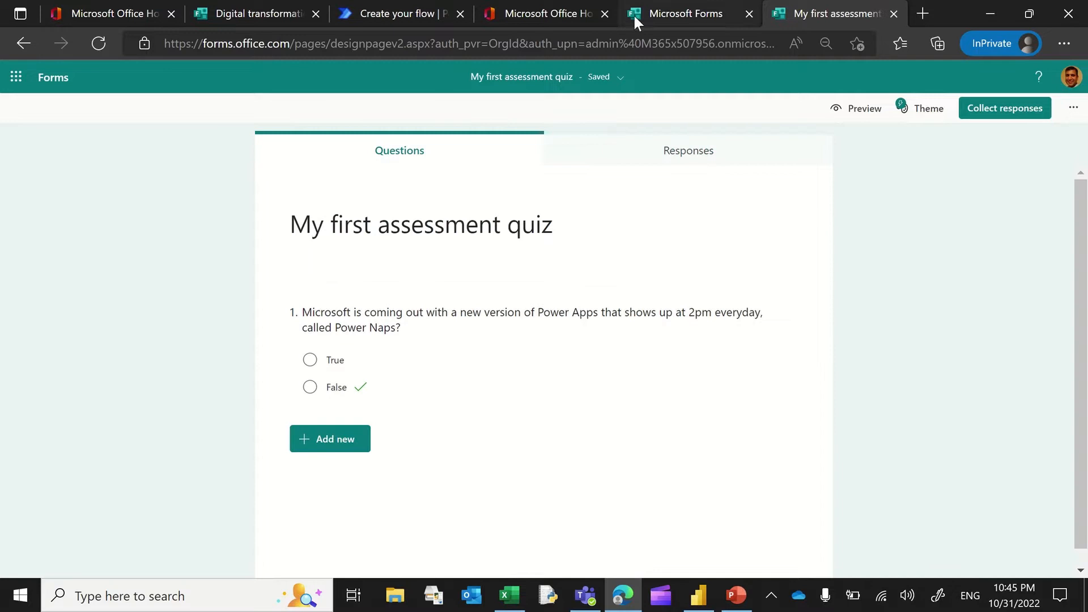
click(347, 15)
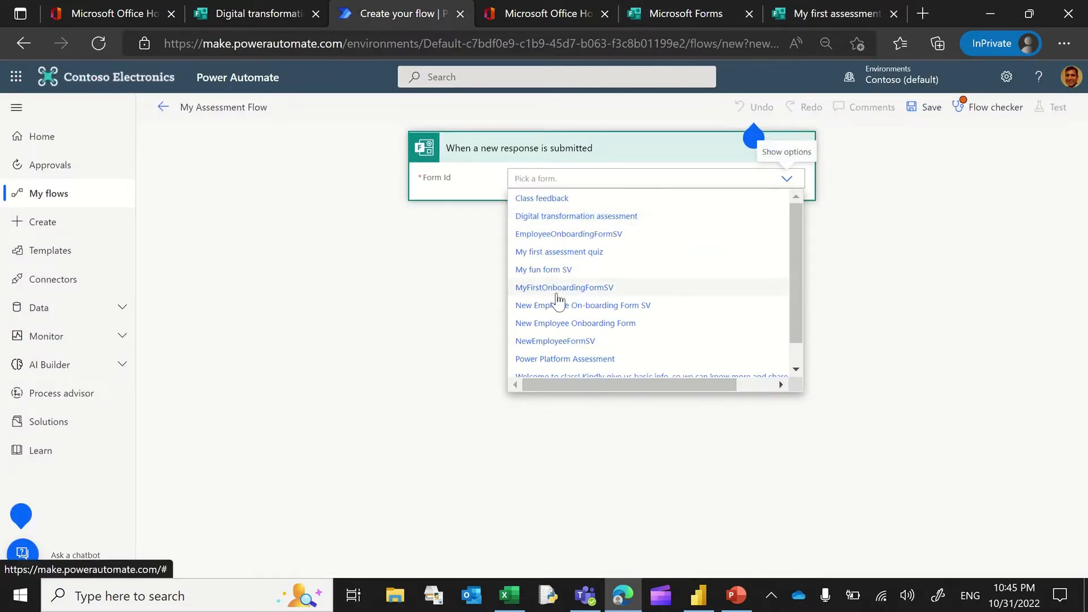
click(566, 260)
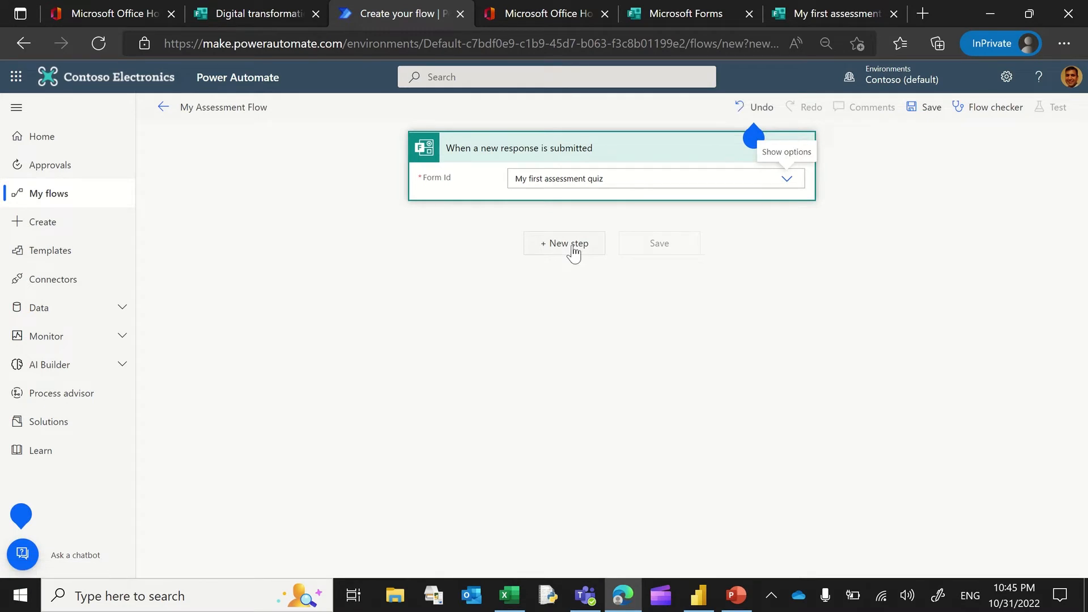
Step: Add the Microsoft Forms action "Get response details" after the trigger and set its Form Id to "My first assessment quiz"
click(568, 243)
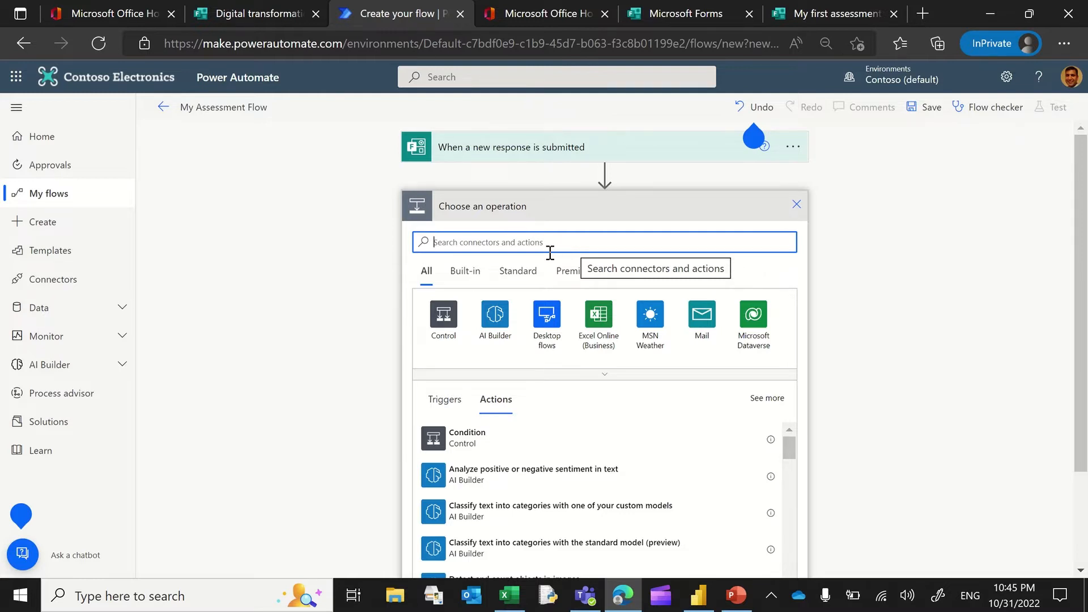
text(get)
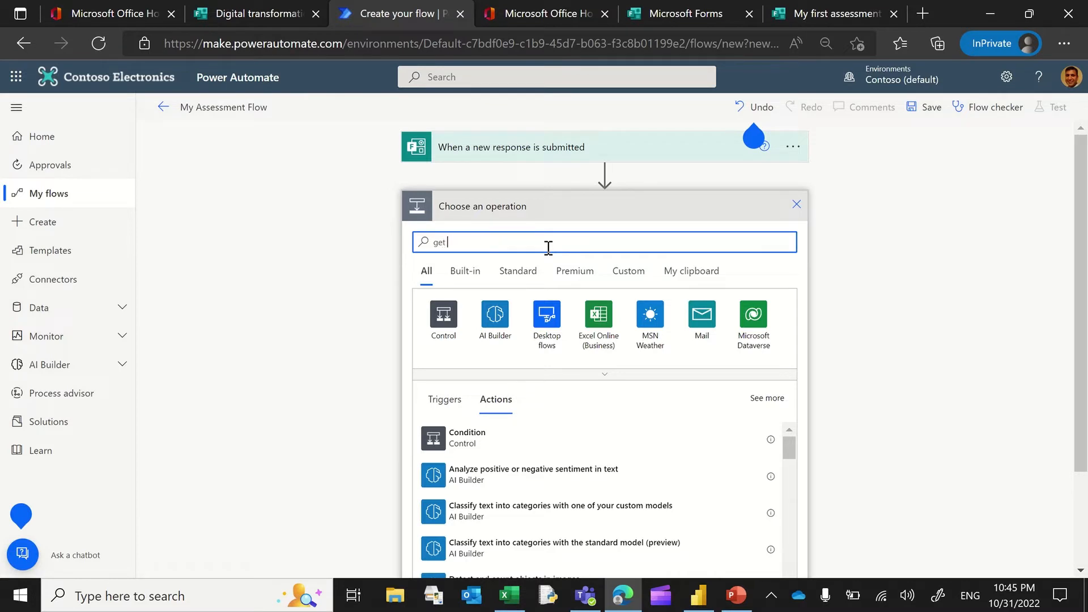
text( response details)
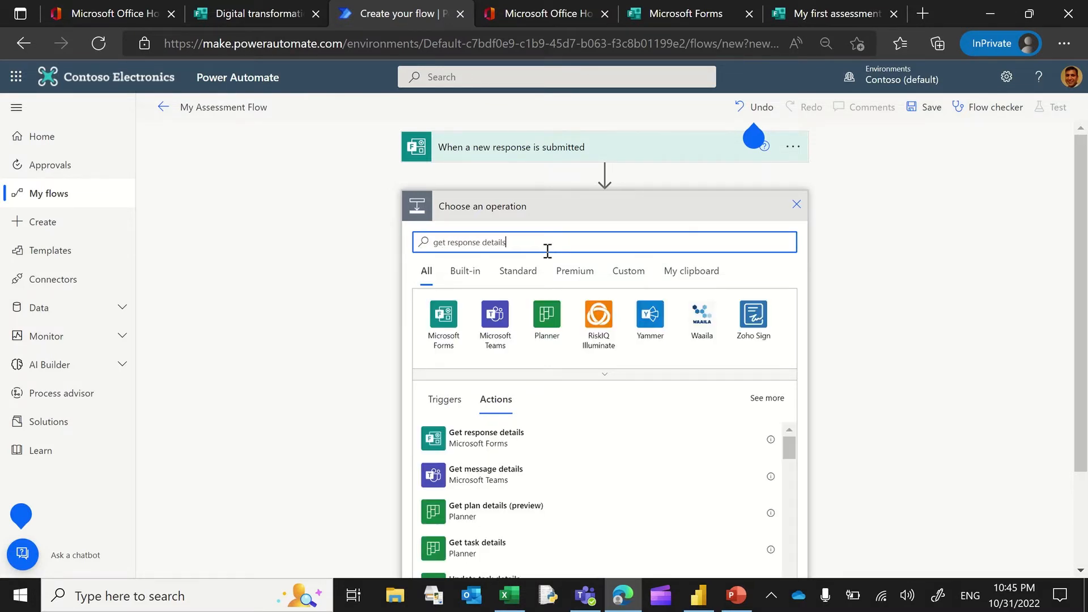
click(486, 437)
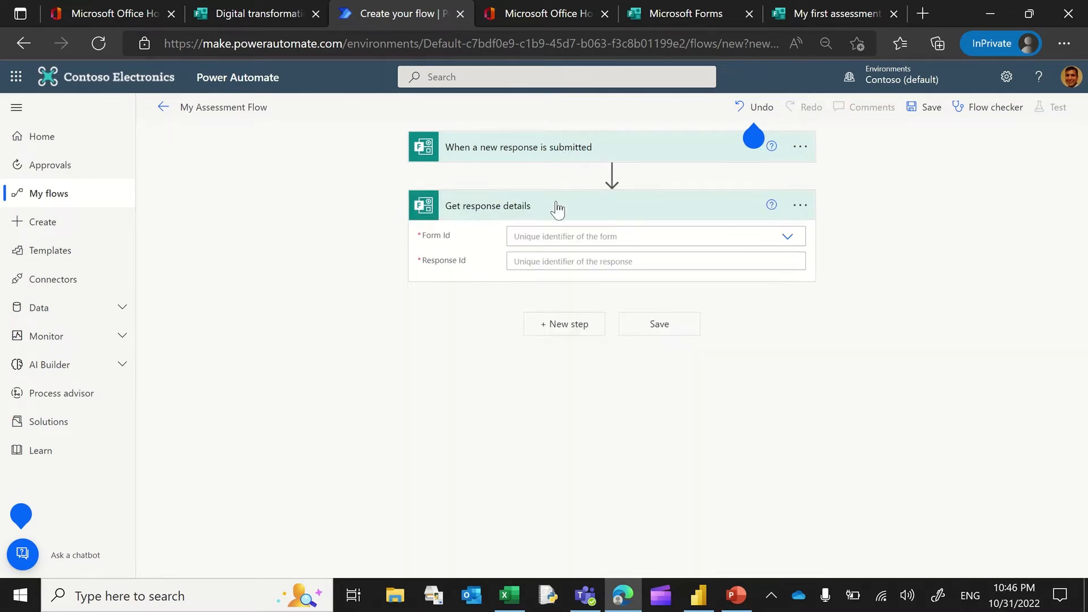
click(554, 235)
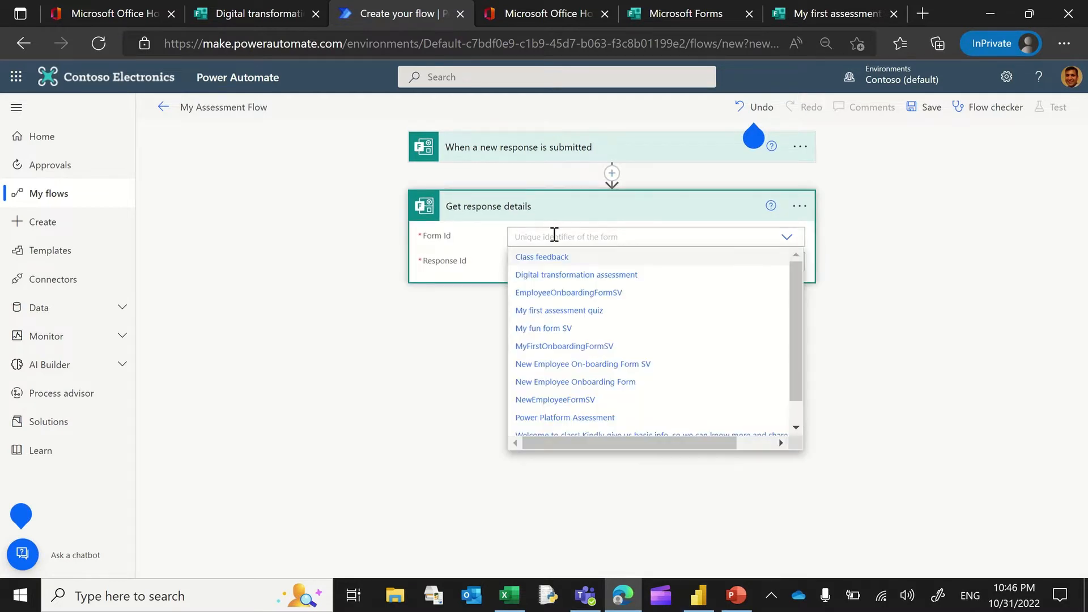
click(561, 310)
Step: Set the Response Id of the "Get response details" action to the trigger's Response Id dynamic content
click(555, 261)
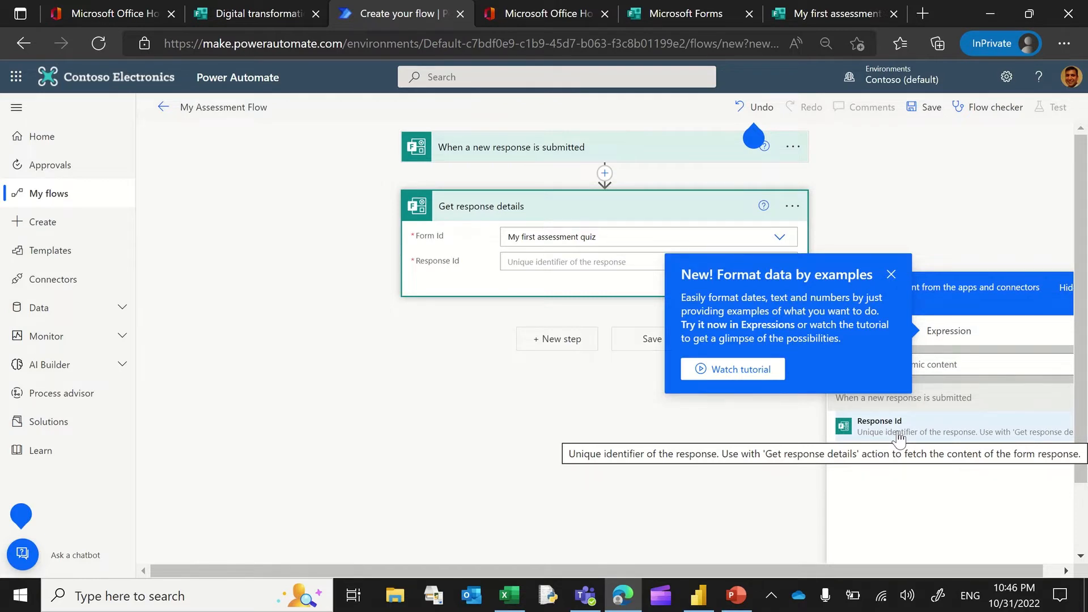
click(891, 274)
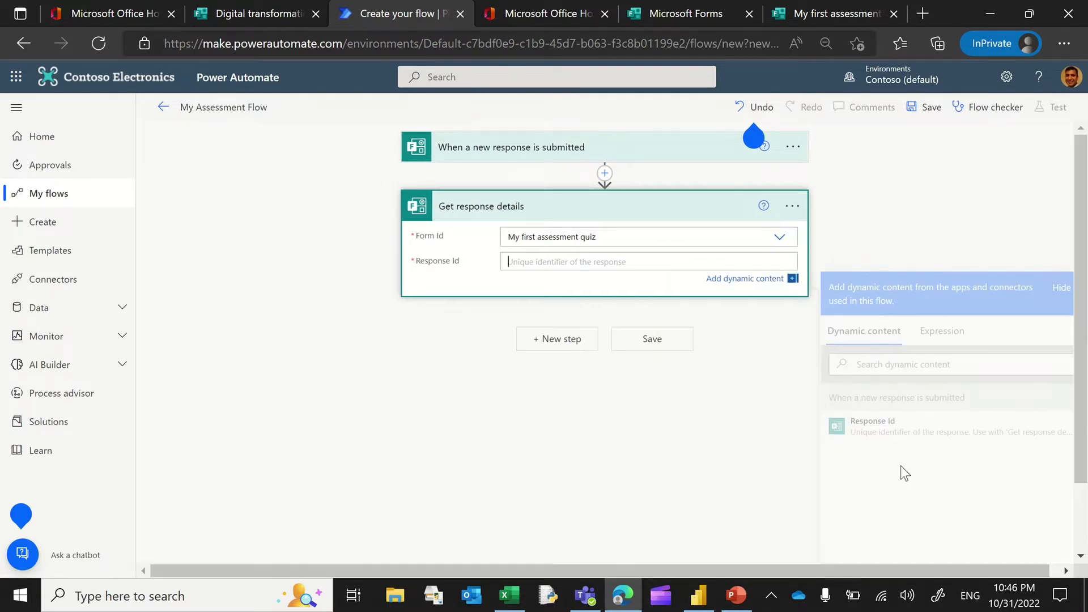
right_click(878, 427)
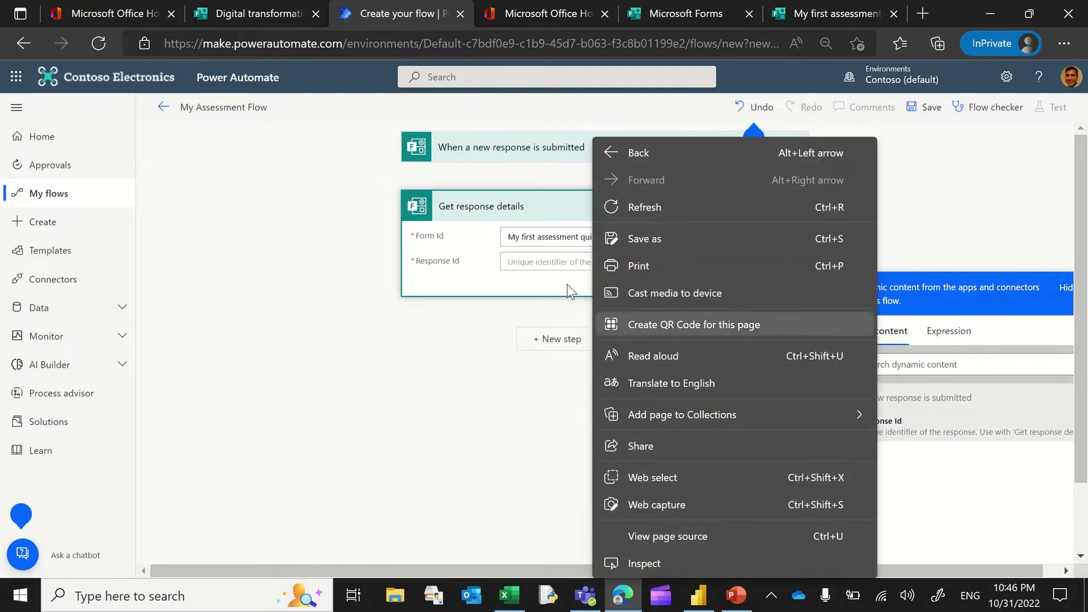
click(903, 431)
right_click(903, 431)
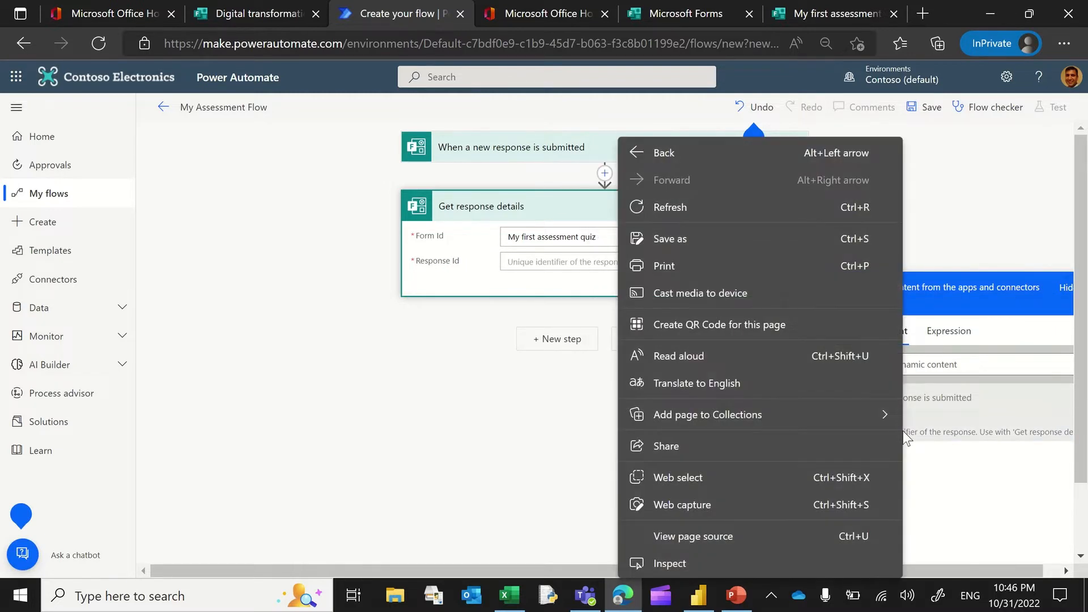
click(933, 430)
click(934, 431)
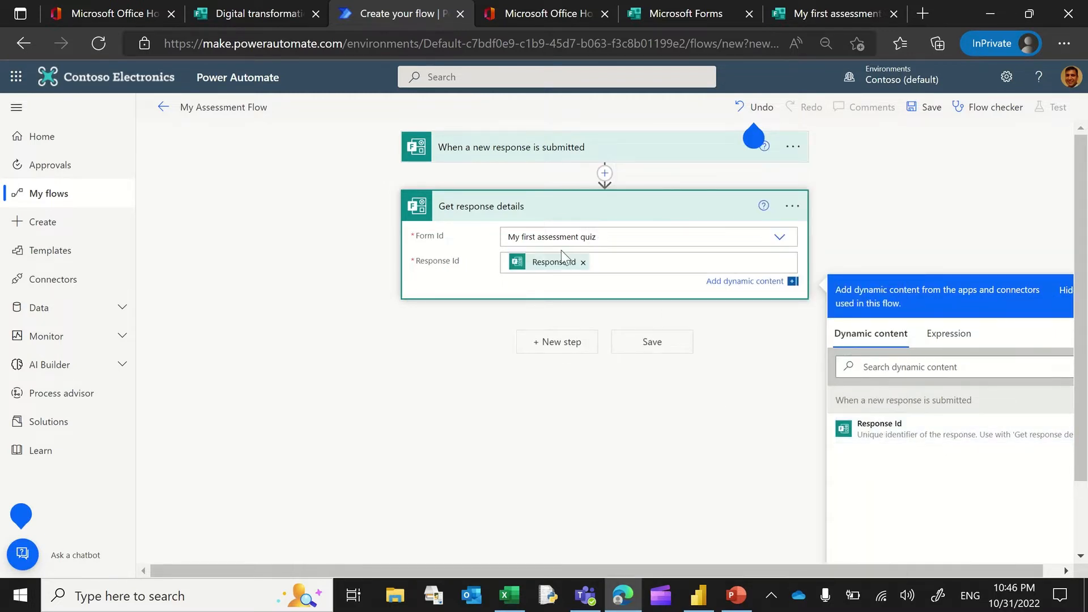
click(588, 393)
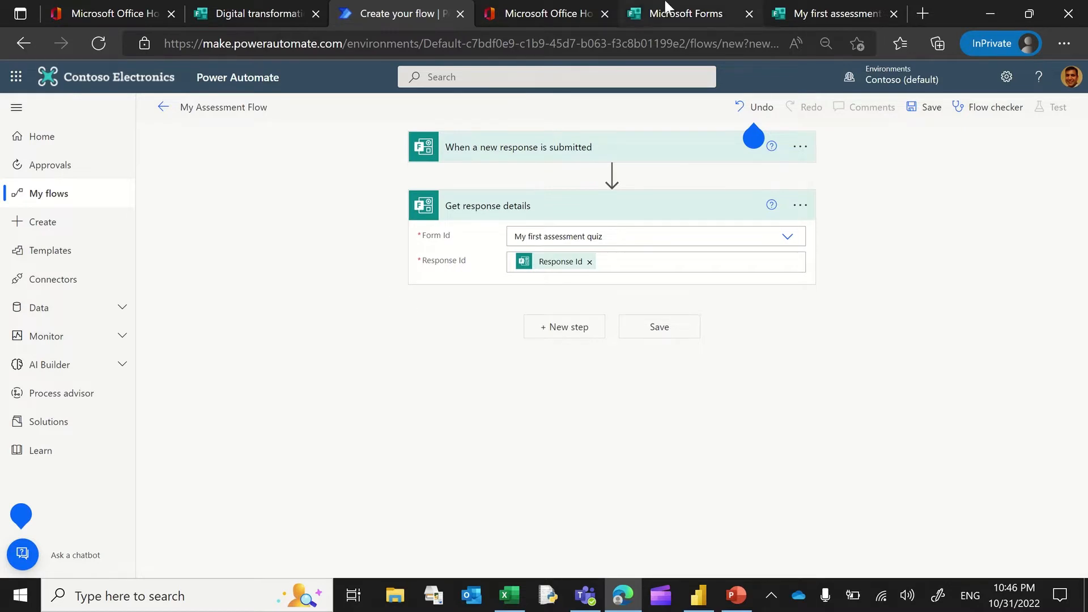
Step: Move the quiz's browser tab to just before the flow's tab, and return to the flow
click(717, 17)
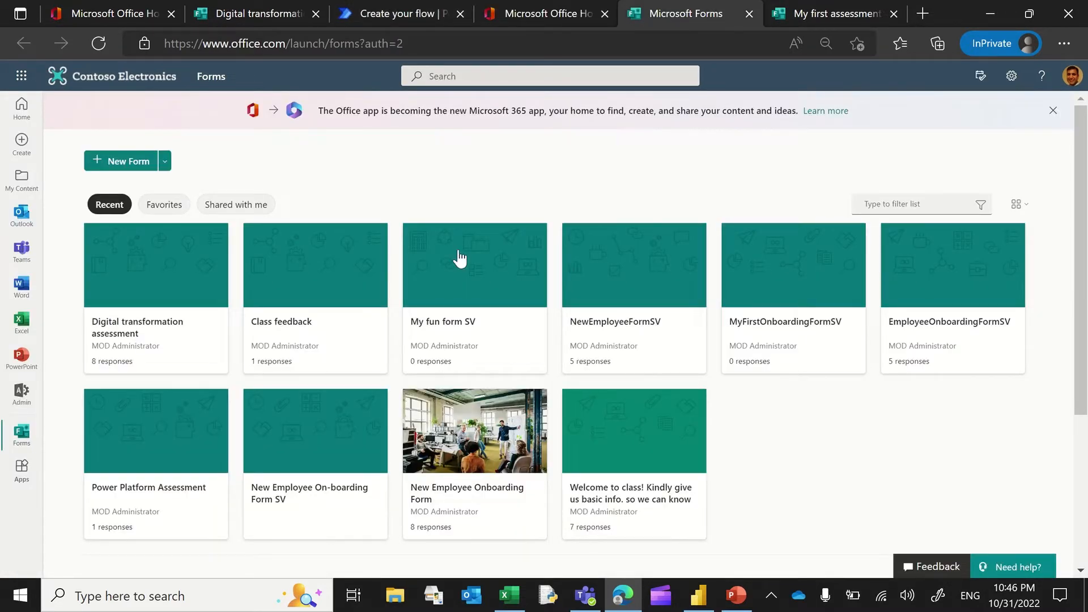
click(842, 15)
drag(842, 15, 419, 63)
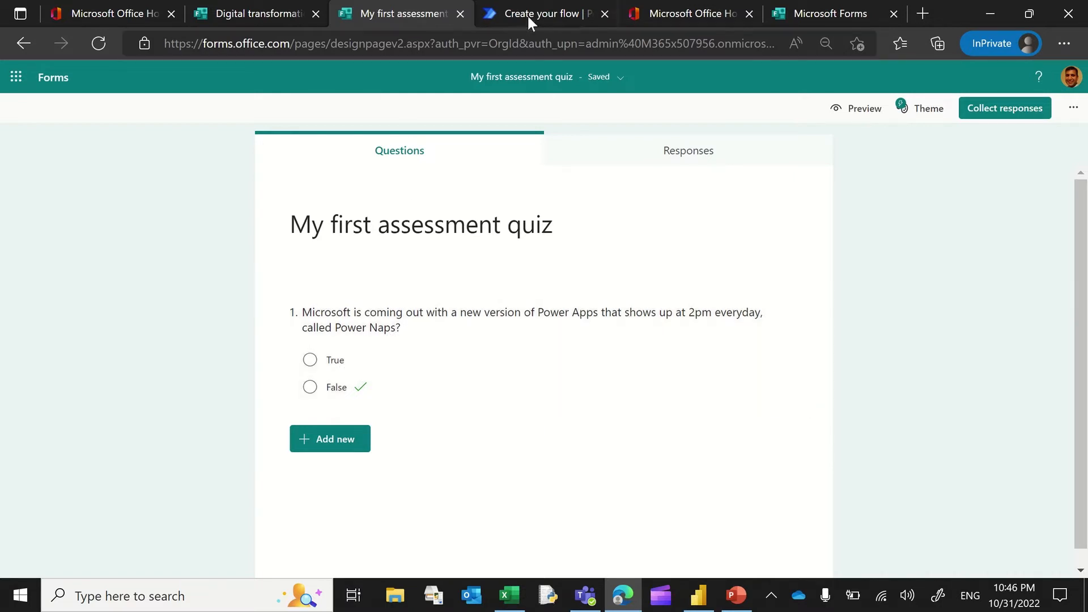
click(528, 14)
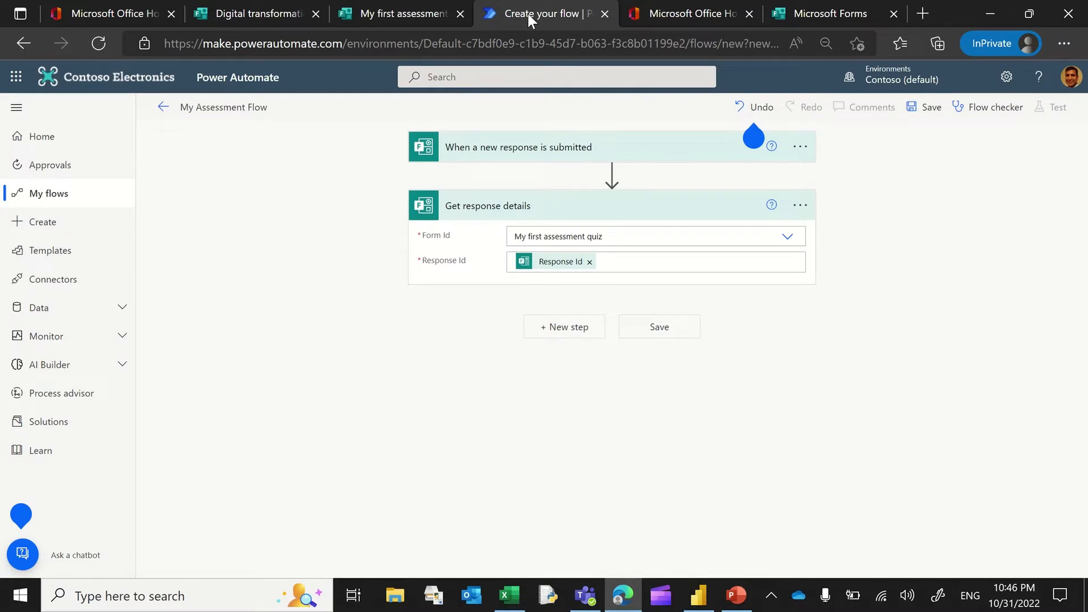
Step: Go to SharePoint from the Office home page, open the Training site, and check its web address
click(81, 14)
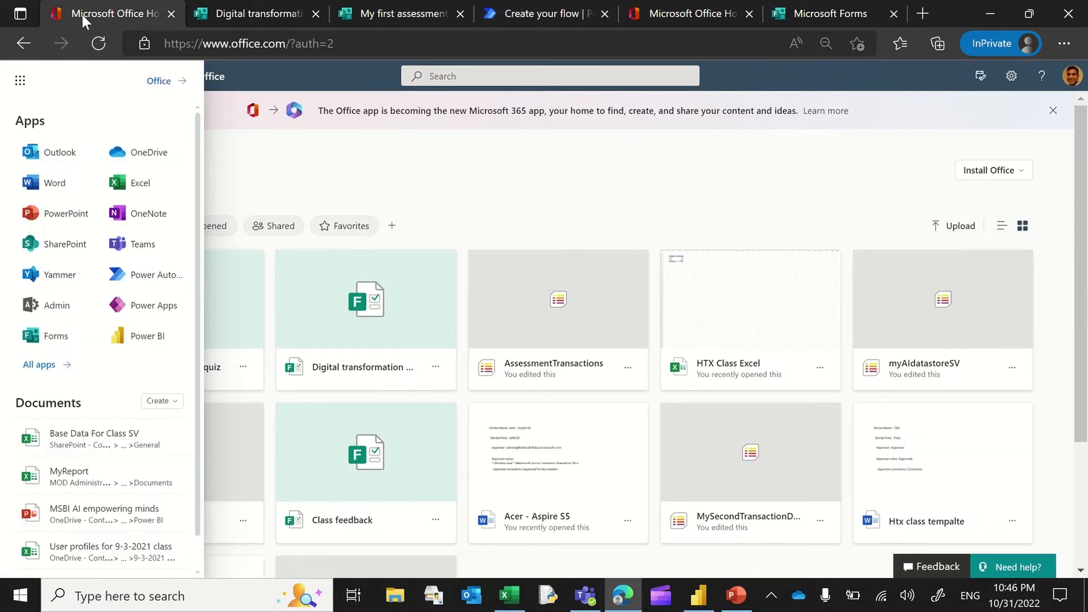
click(63, 244)
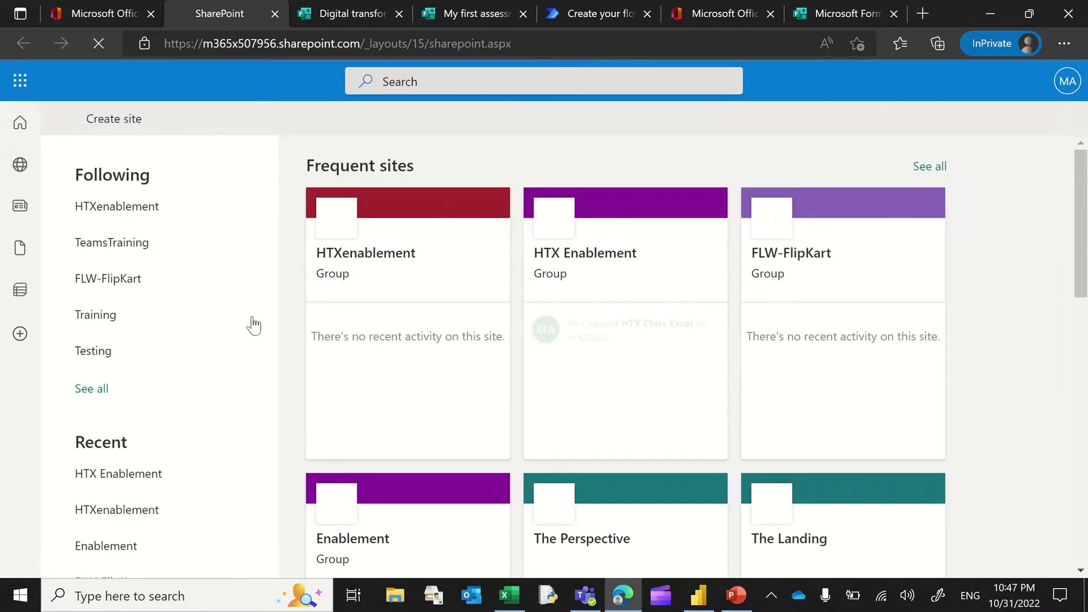
scroll(395, 400, down, 4)
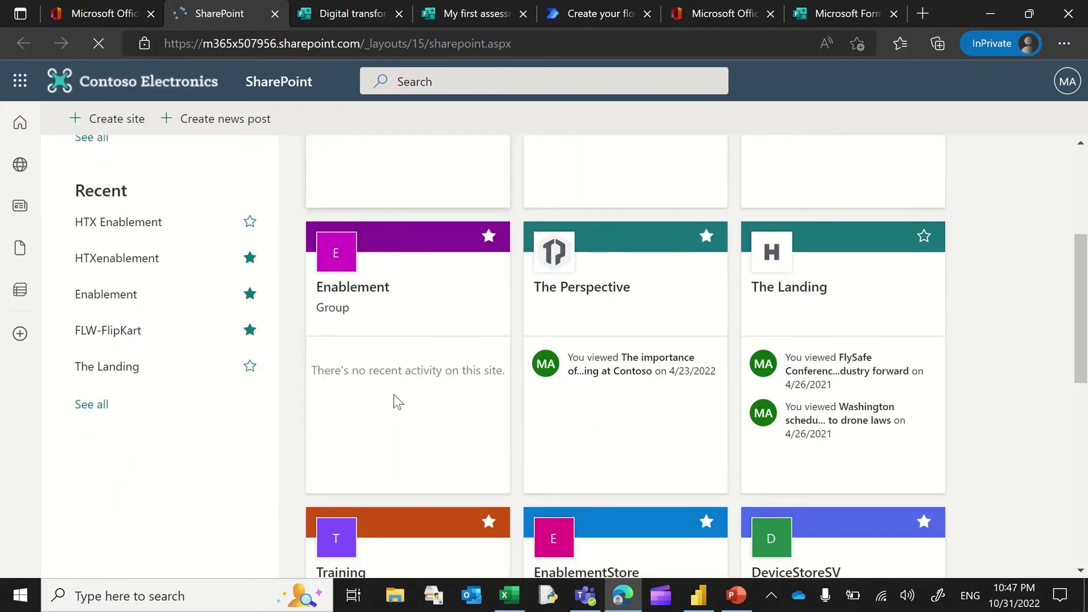
scroll(396, 401, down, 3)
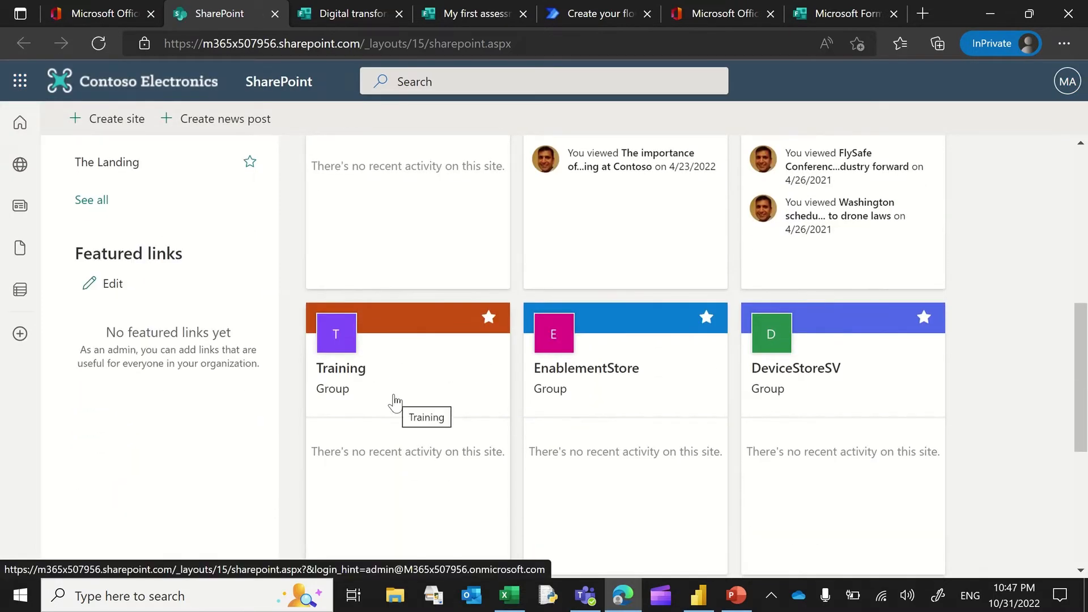
click(349, 377)
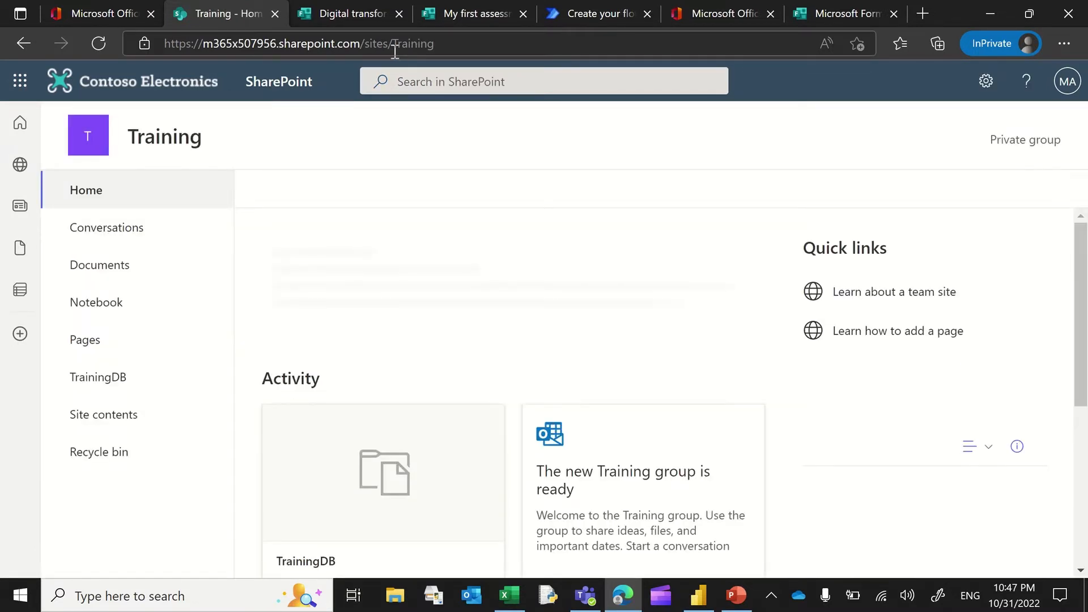
drag(361, 43, 164, 43)
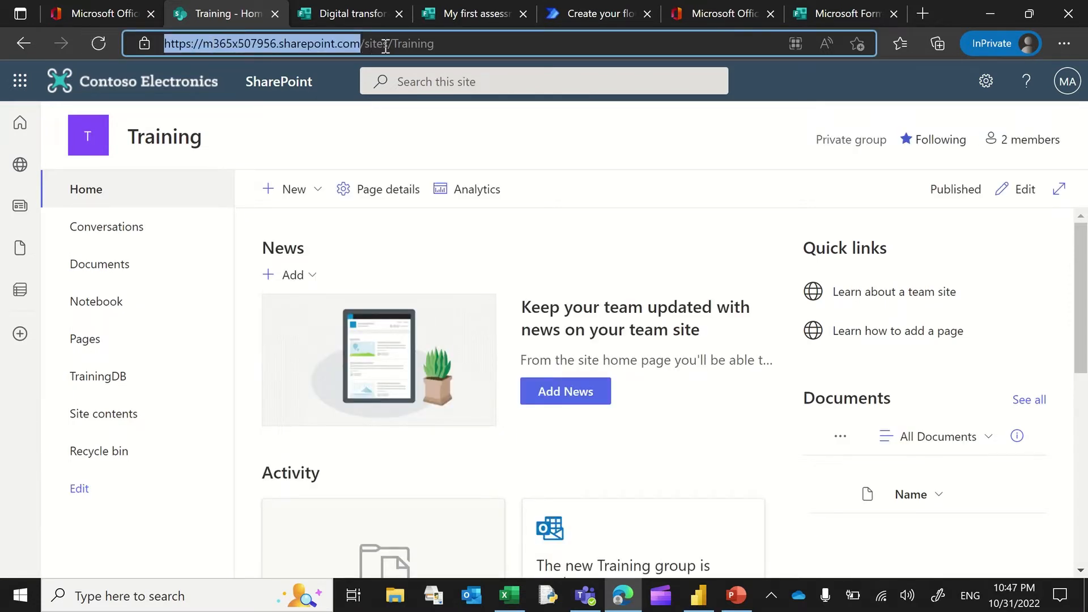
click(449, 45)
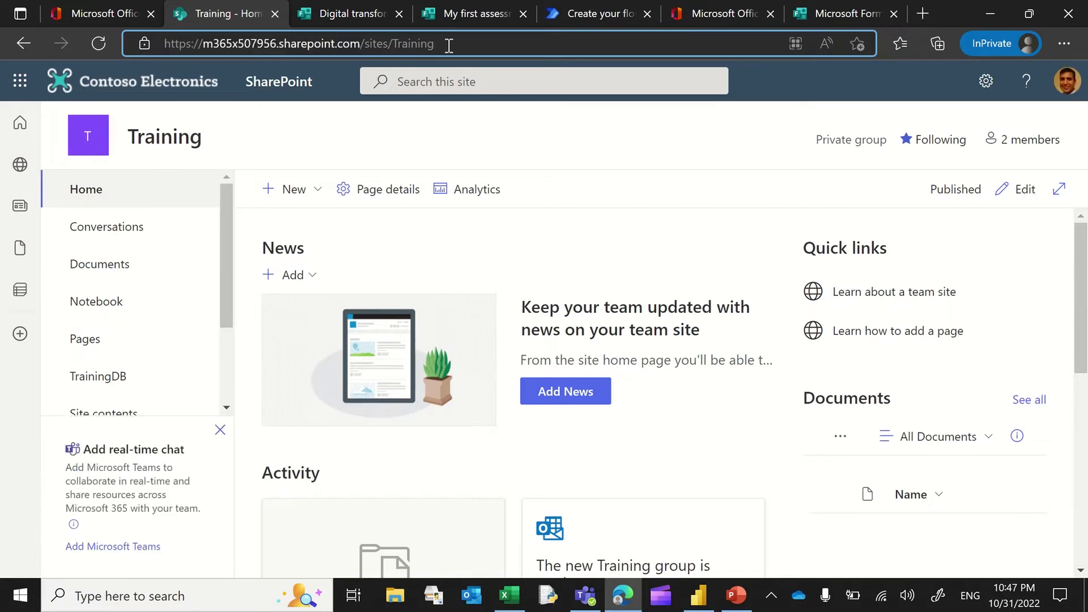
Step: Create a blank list named "Training_assessment" on the Training site and narrow its Title column
click(306, 189)
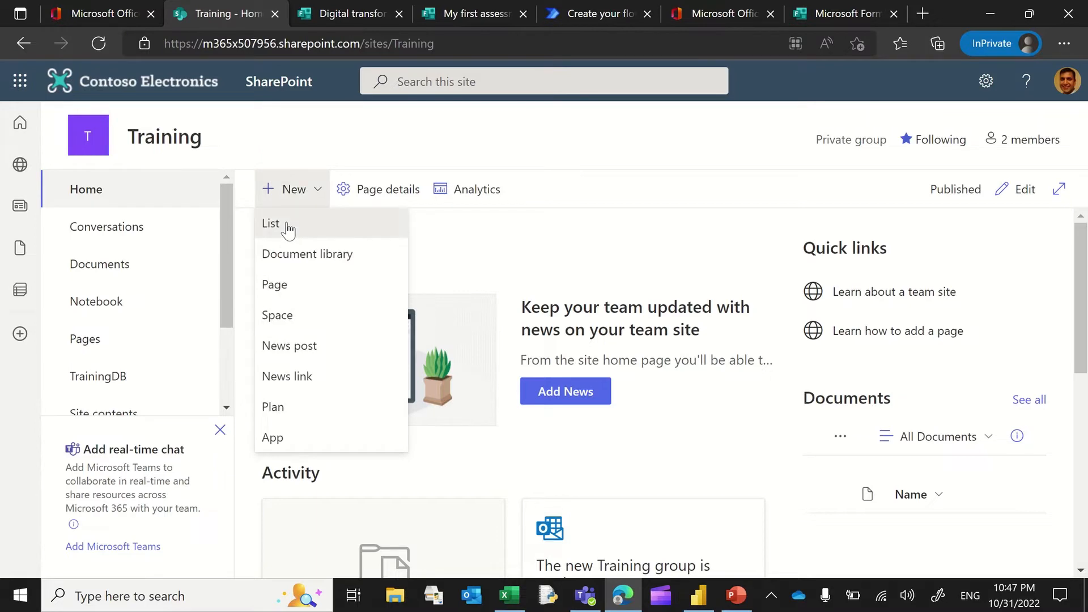
click(288, 226)
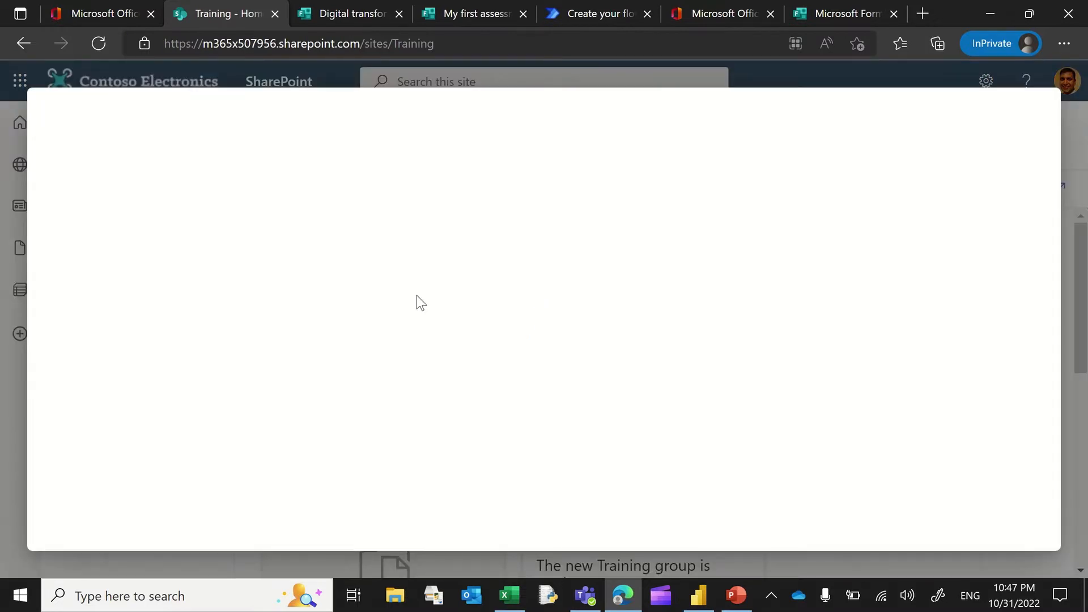
click(74, 212)
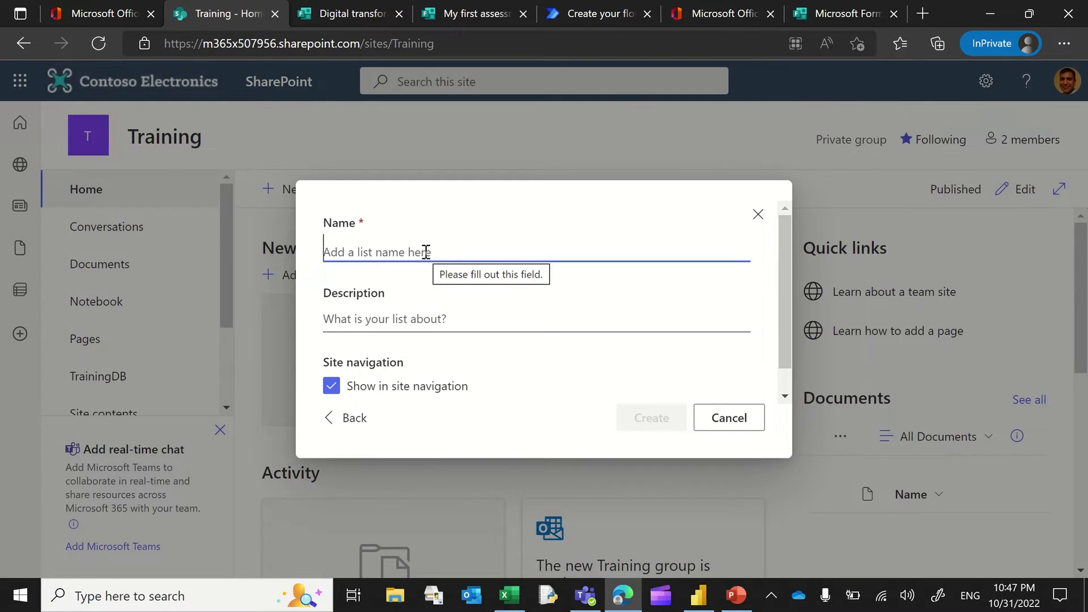
text(Traning)
key(BackSpace)
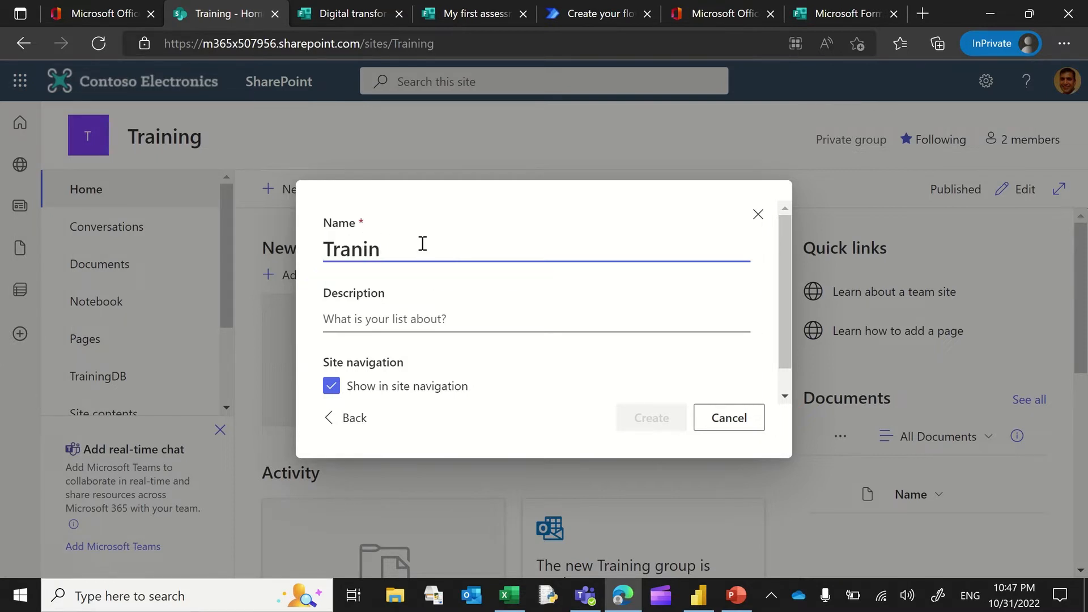
key(BackSpace)
key(BackSpace)
text(i)
key(BackSpace)
key(BackSpace)
text(ining_assessment)
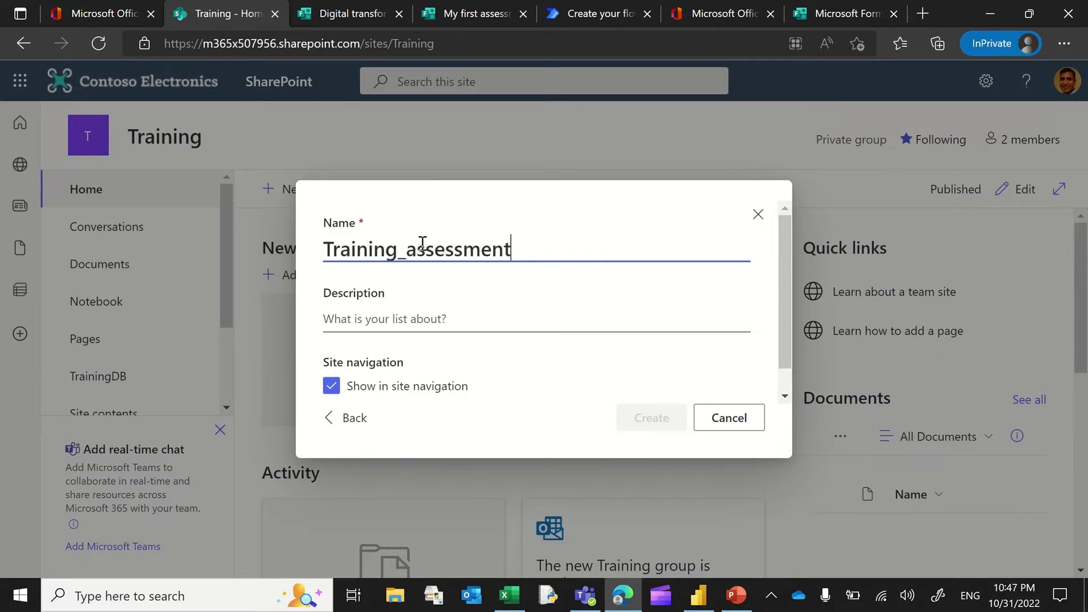
click(662, 424)
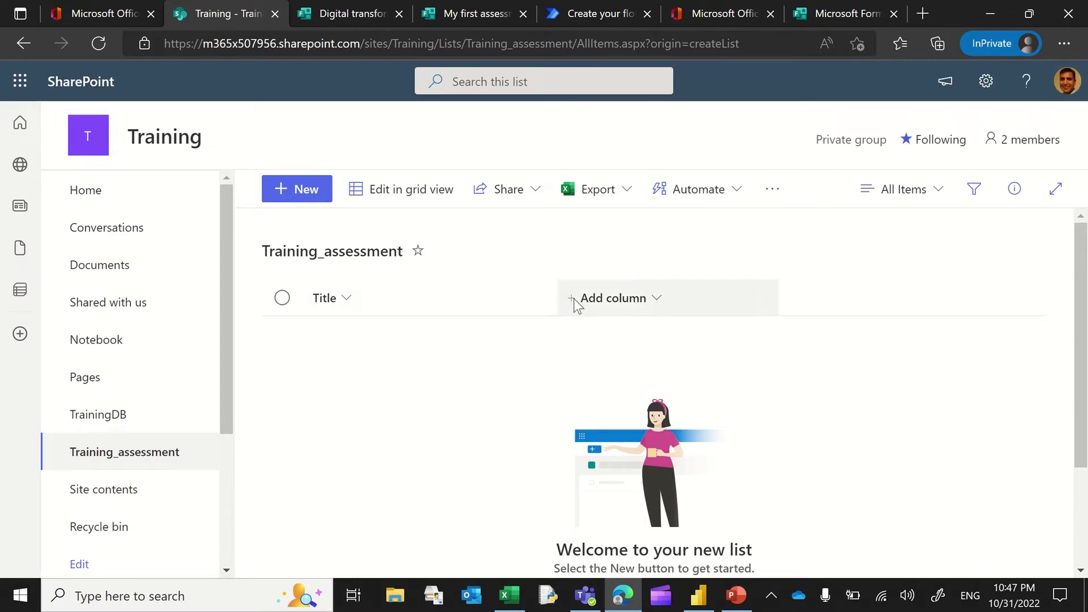
drag(559, 298, 473, 302)
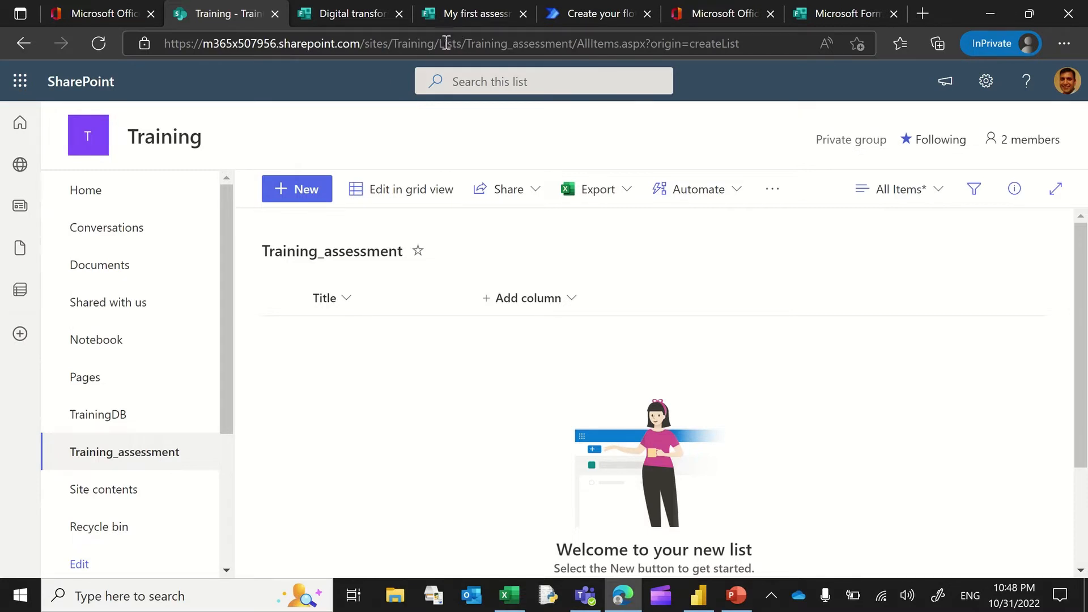
Step: Check the Training site's address, return to the flow, and add the SharePoint action "Create item" after "Get response details"
drag(433, 43, 100, 43)
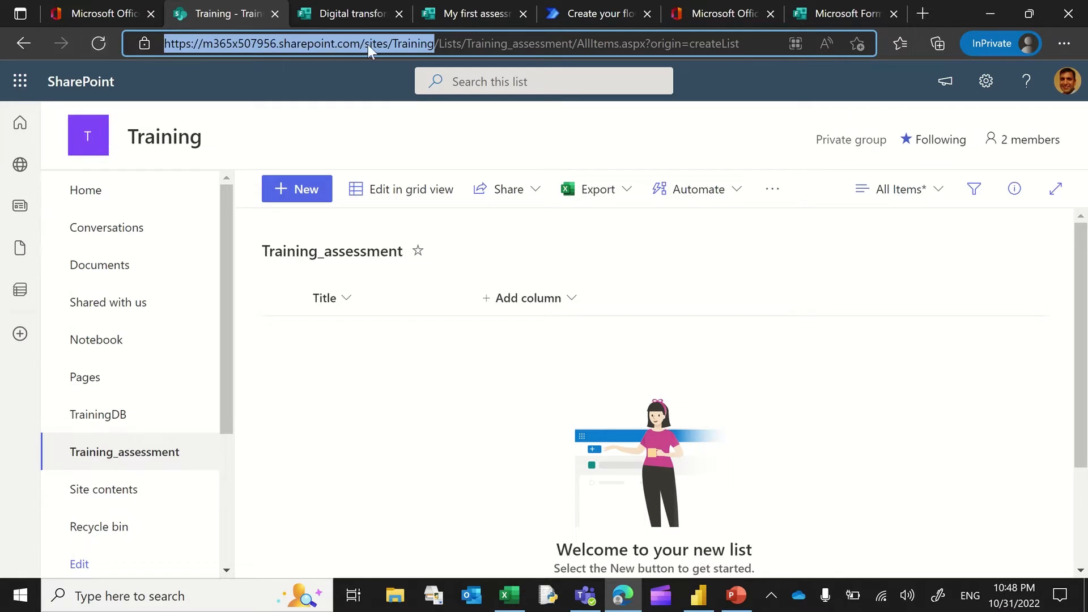
click(595, 13)
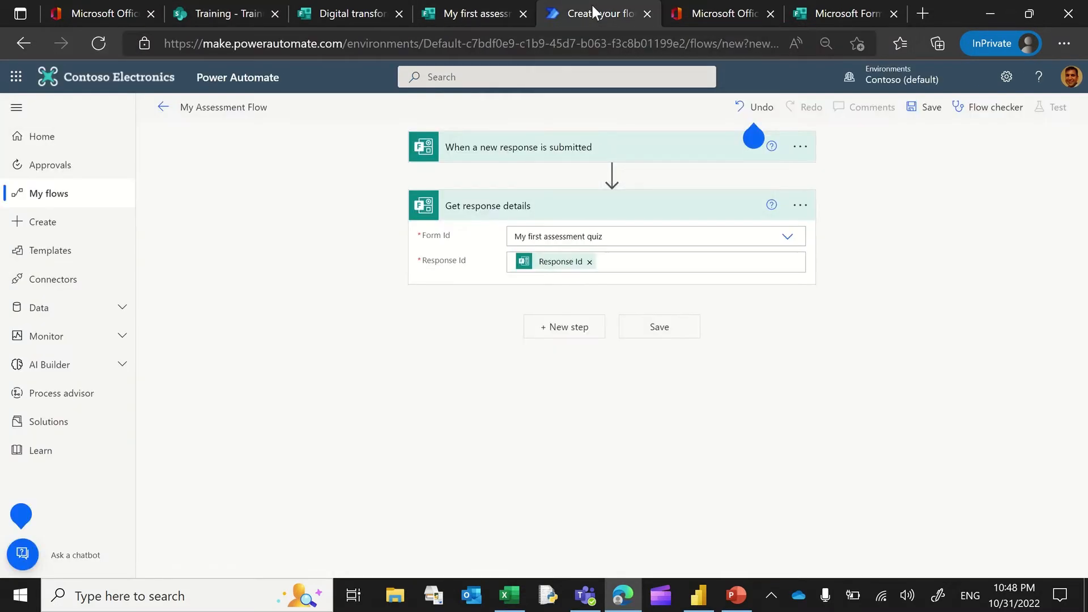
click(565, 329)
text(cre)
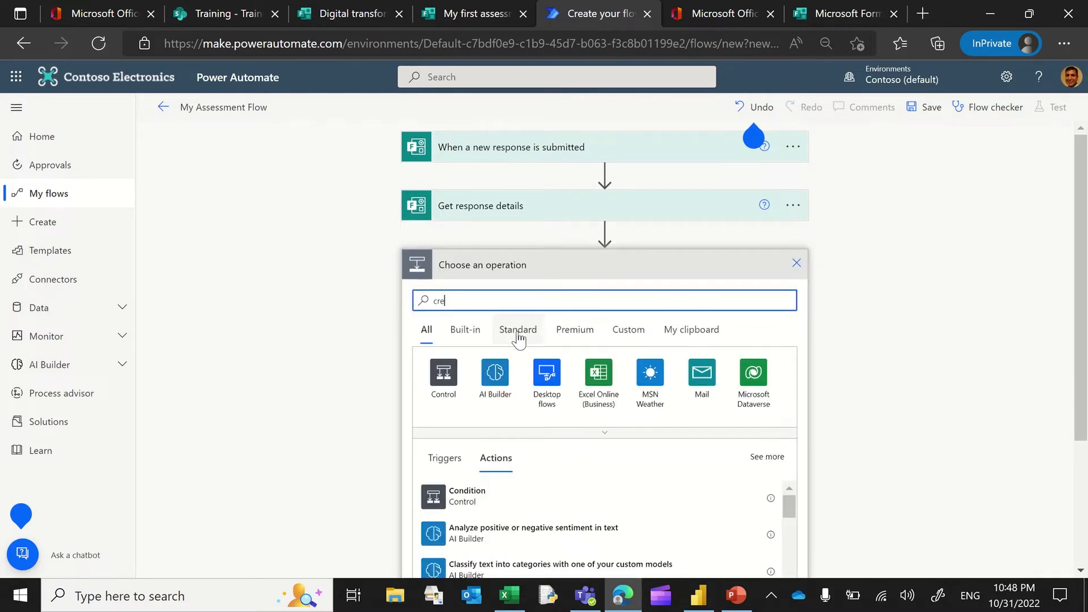
text(ate ite)
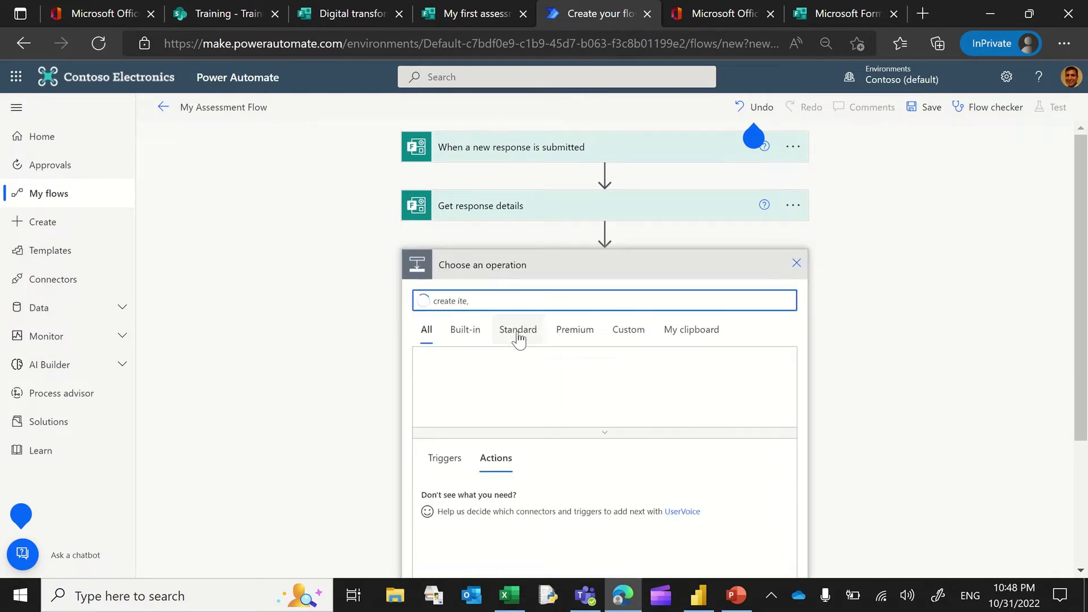
text(m)
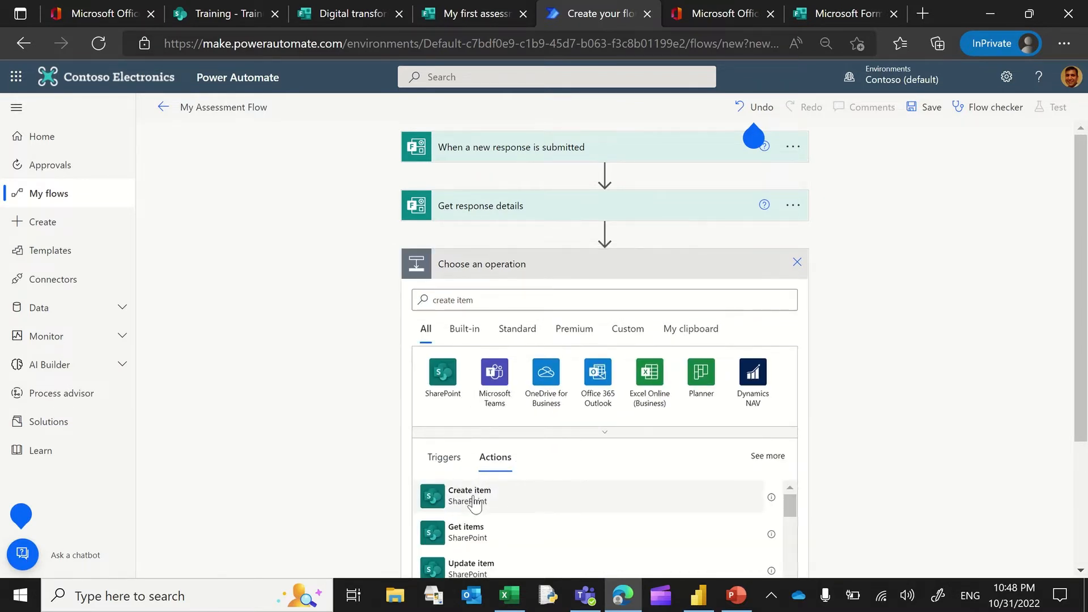
click(475, 501)
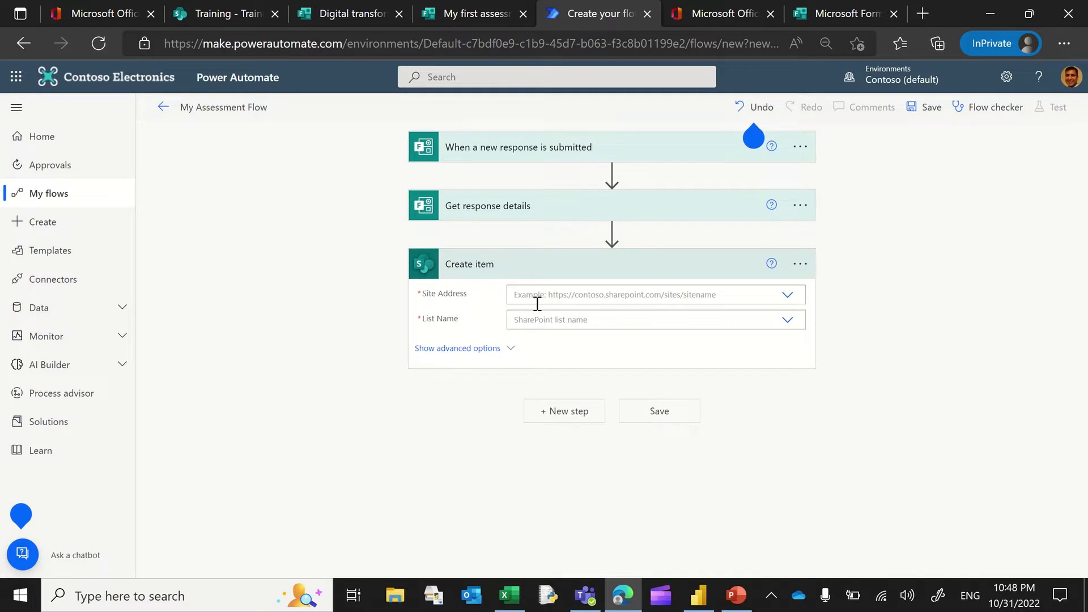
Step: Set the "Create item" action's Site Address to the Training site and its List Name to "Training_assessment"
click(741, 296)
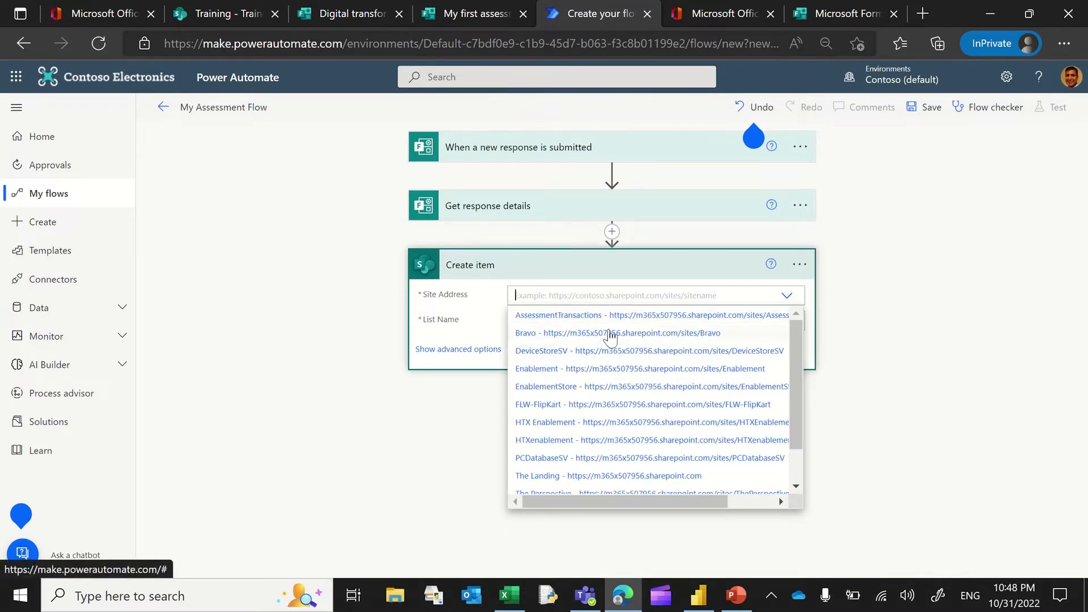
scroll(612, 409, down, 2)
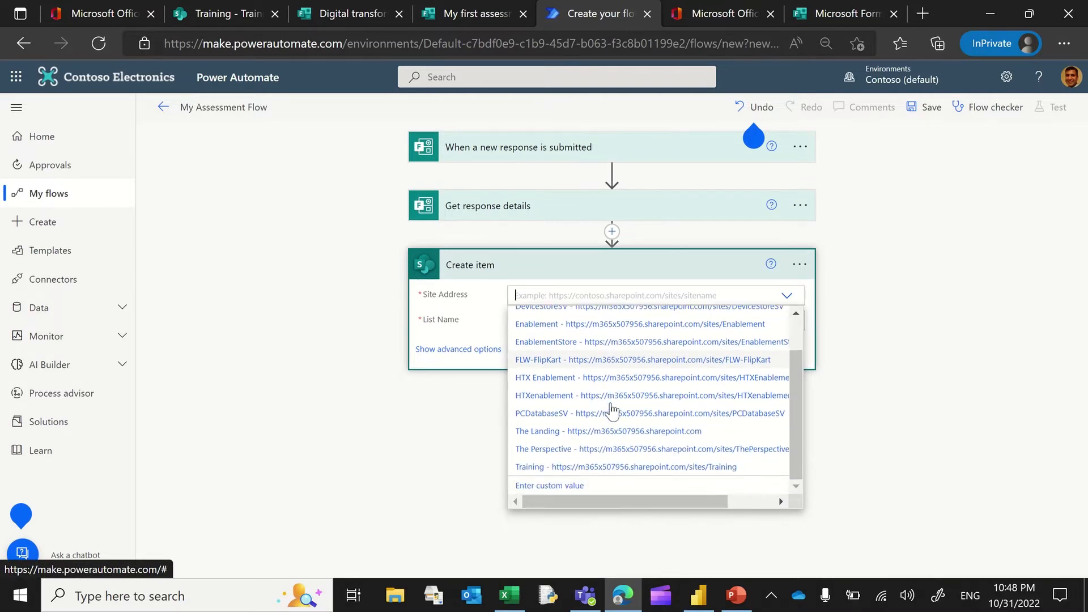
click(611, 467)
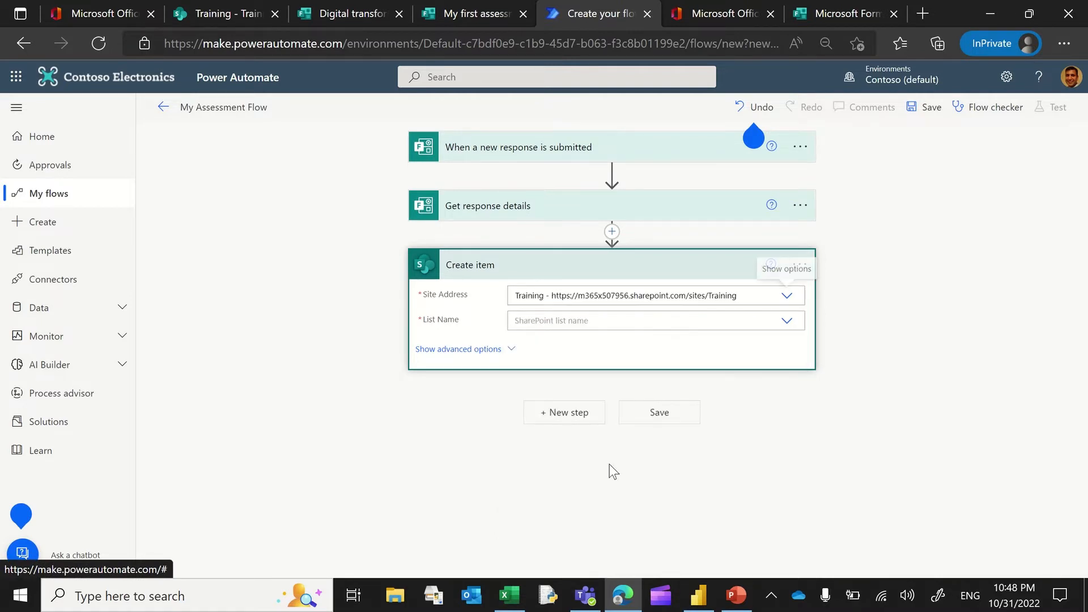
click(788, 322)
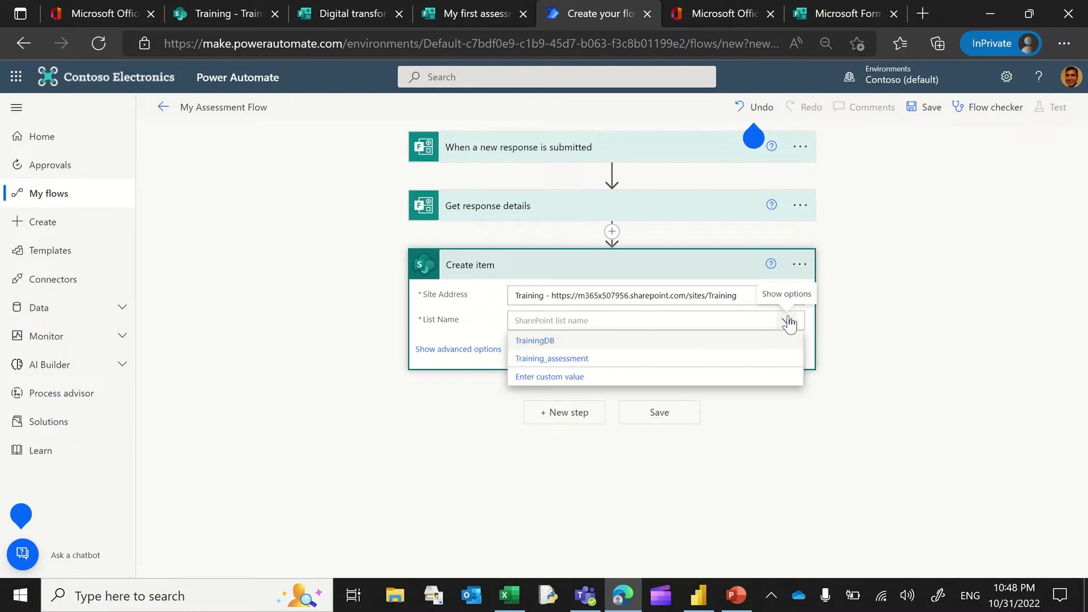
click(572, 358)
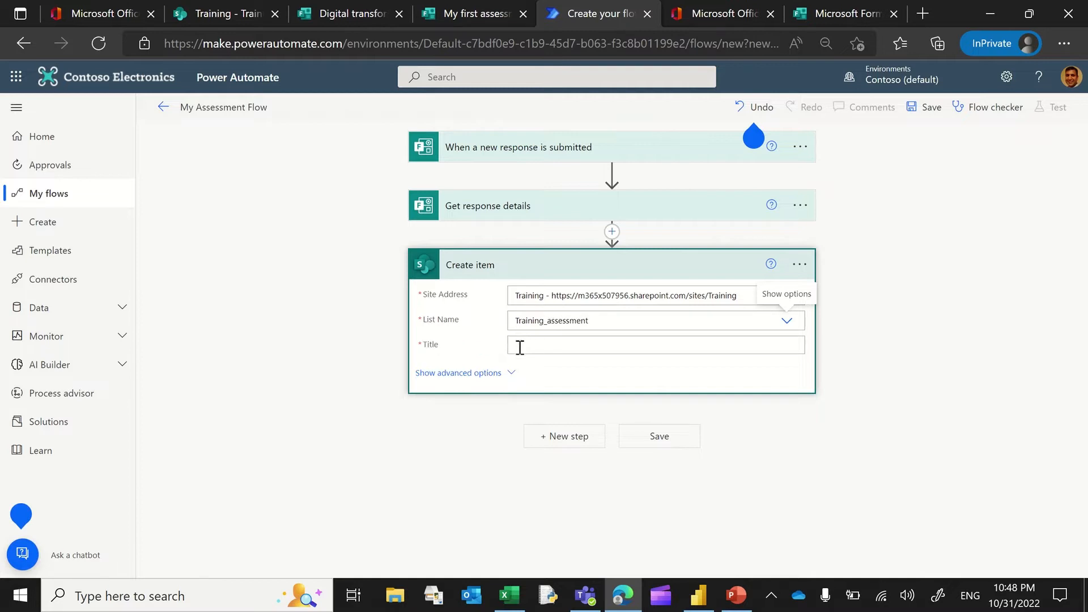
Step: Expand the advanced options of "Create item", set Title to the quiz question's answer from "Get response details", and save the flow
click(466, 374)
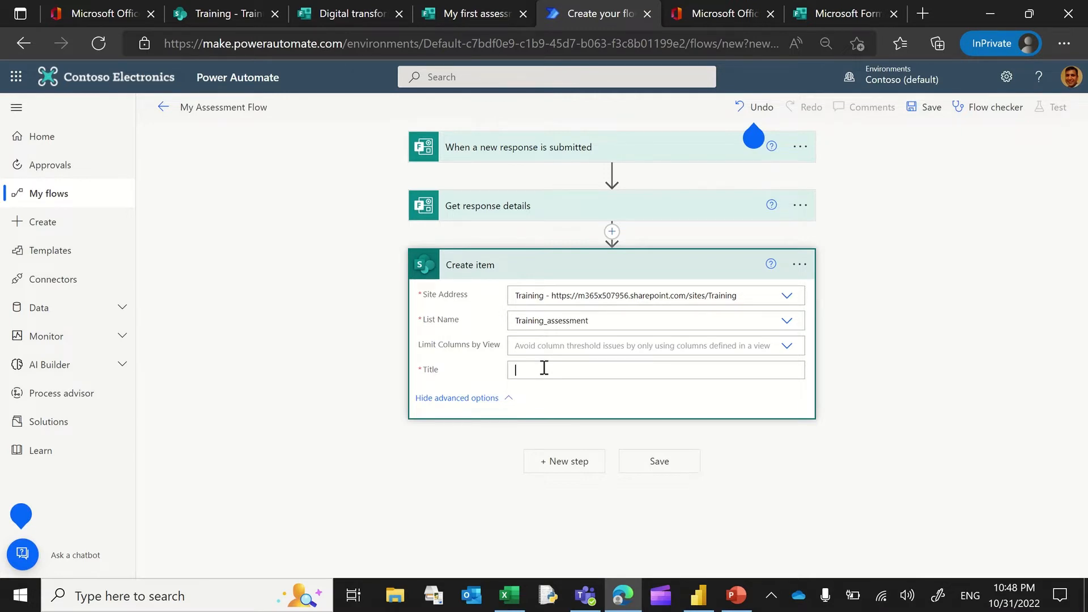
scroll(856, 359, down, 2)
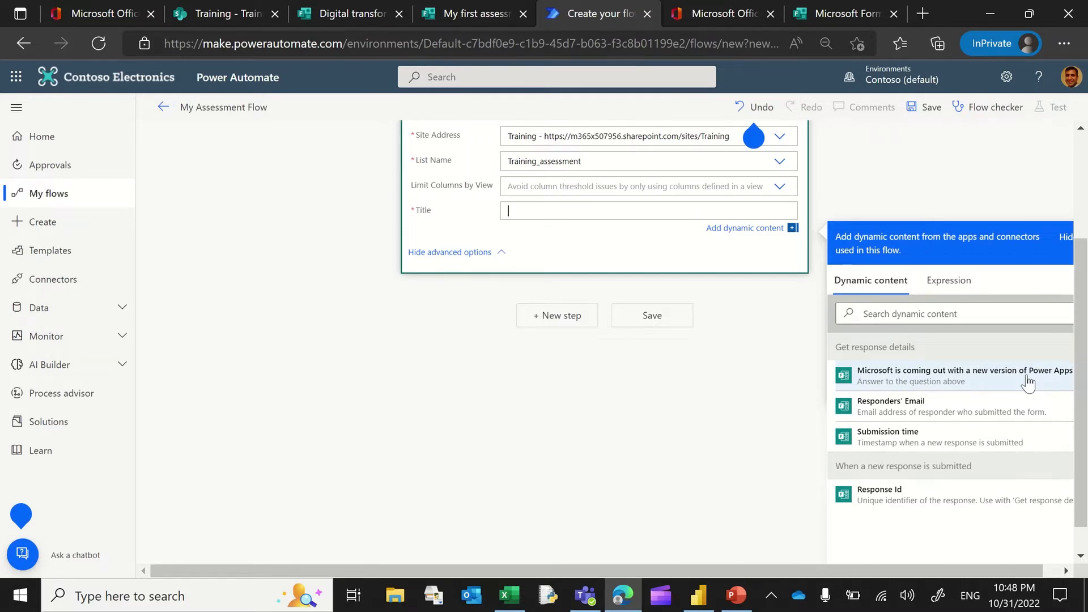
right_click(988, 383)
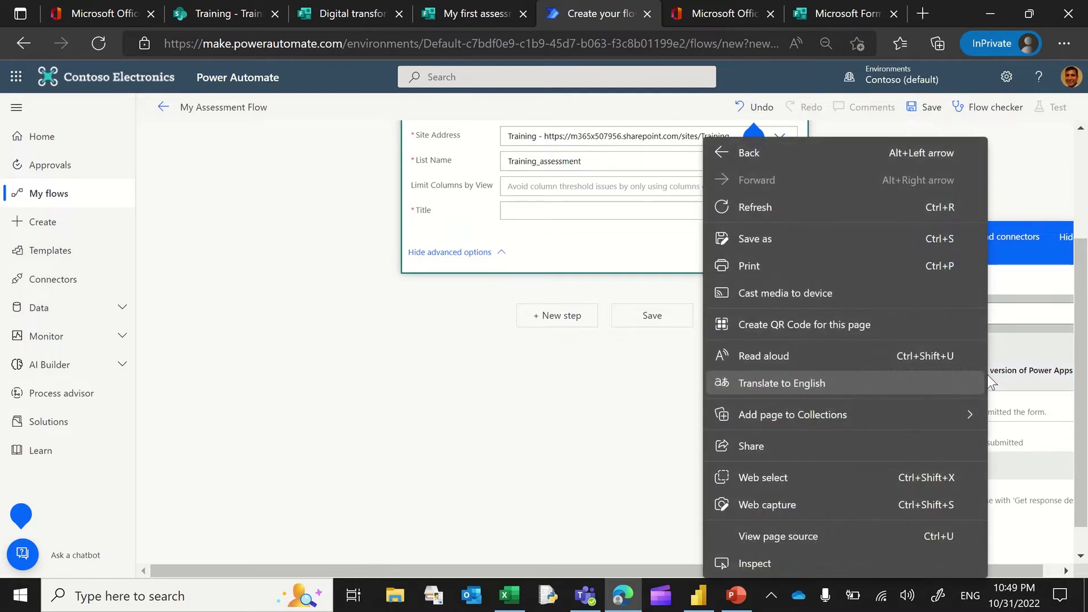
click(1004, 385)
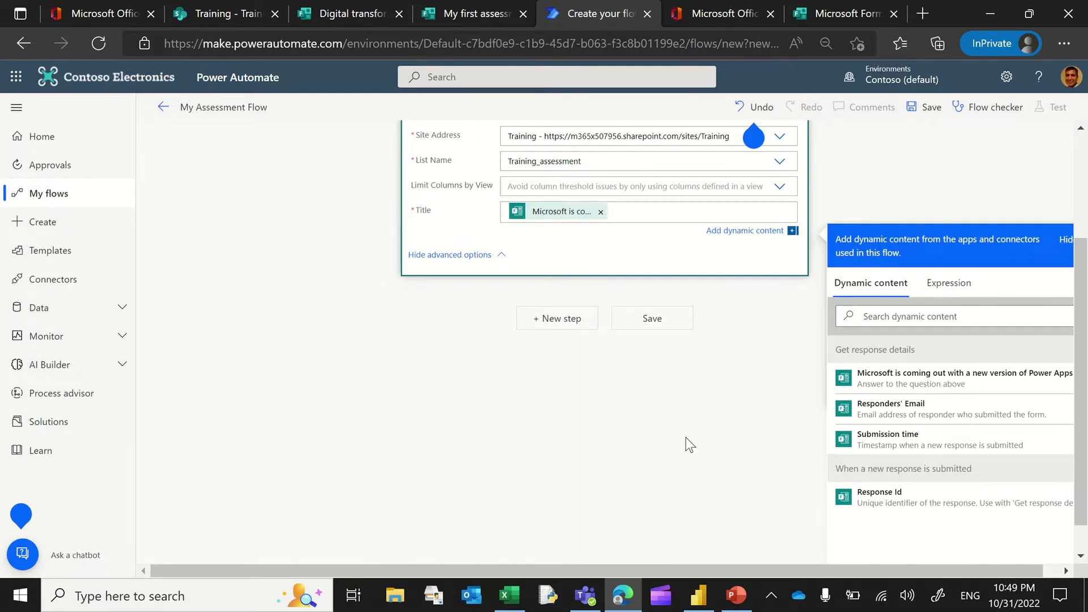
scroll(685, 430, up, 3)
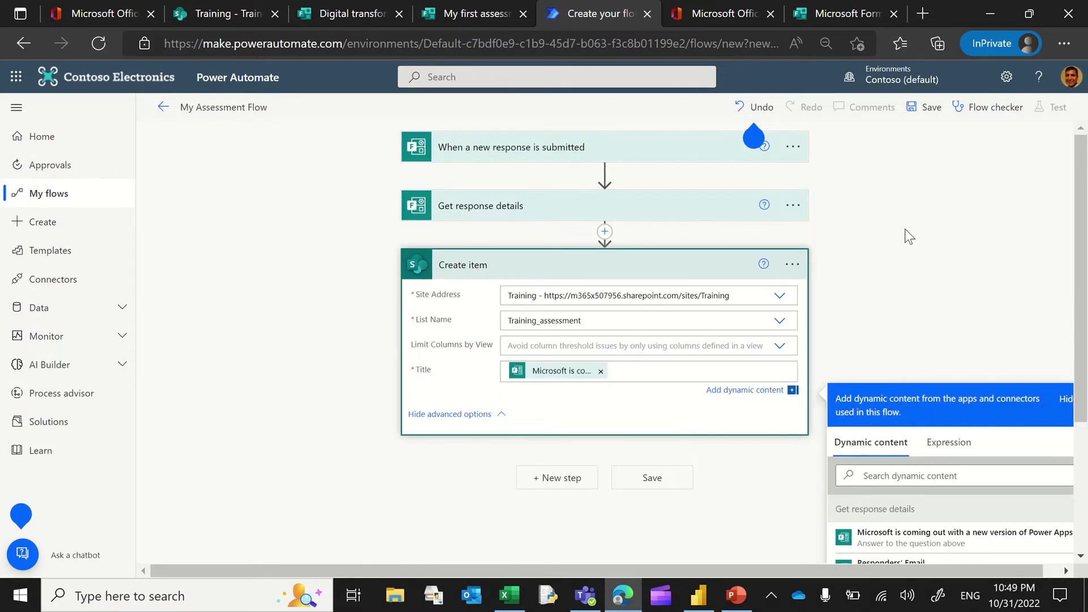
click(932, 109)
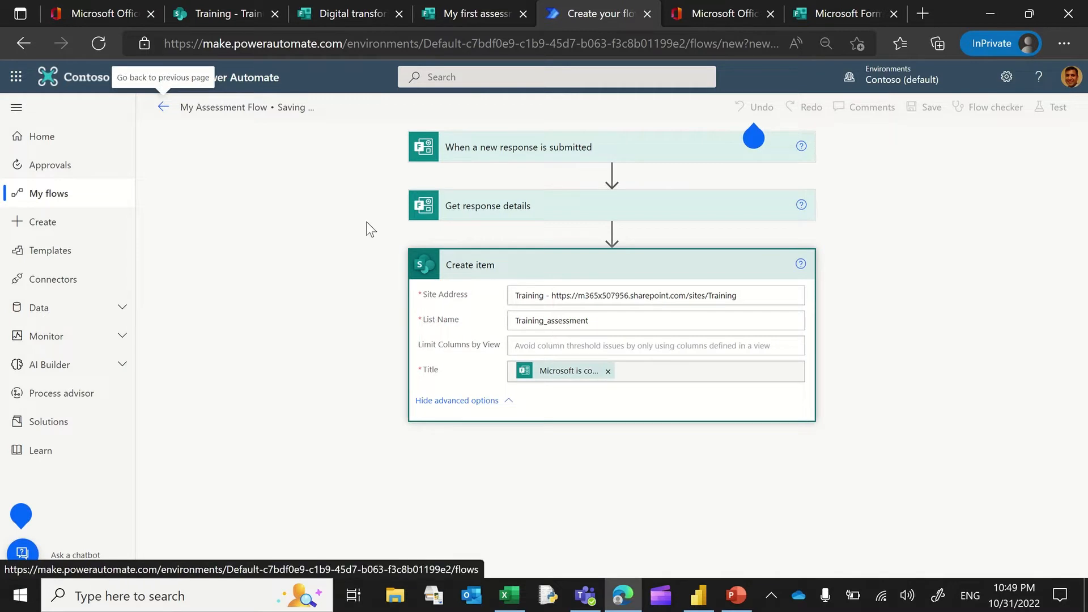
Step: Preview "My first assessment quiz" in Microsoft Forms and submit a response with the answer False
click(478, 12)
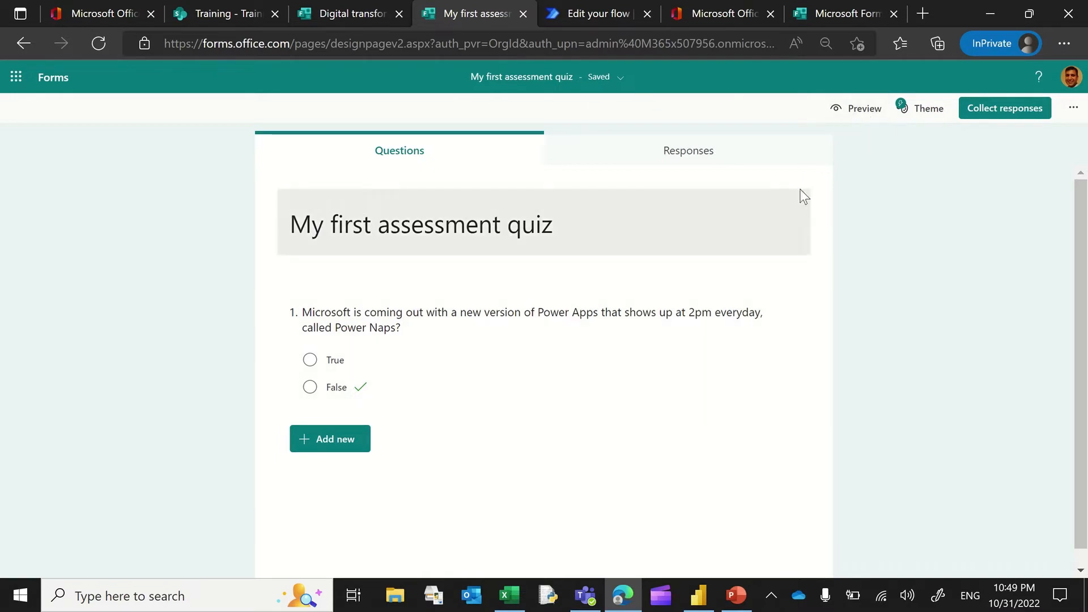
click(861, 109)
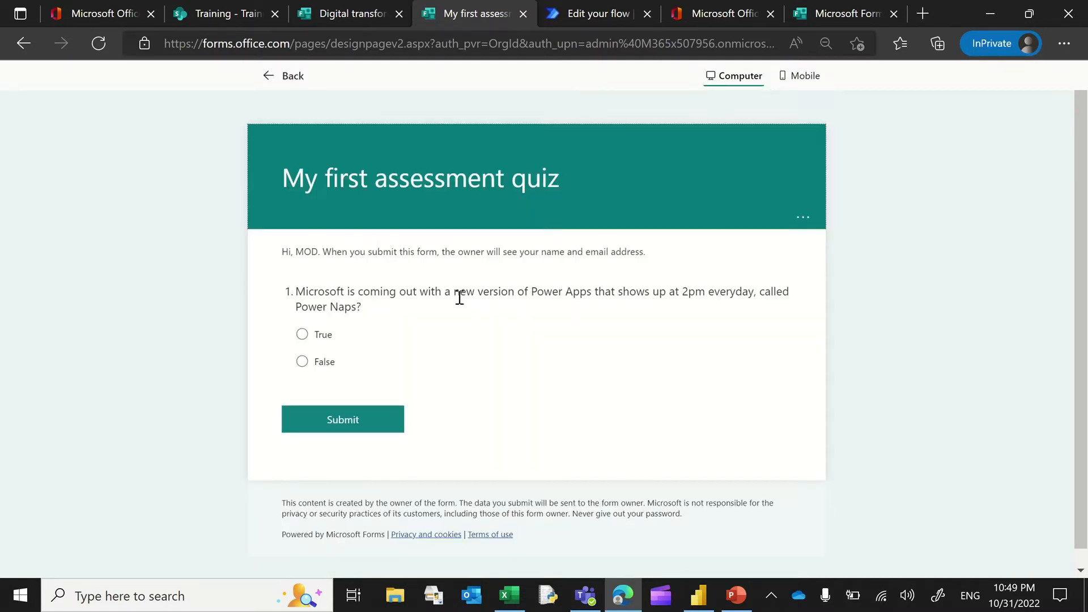
click(324, 369)
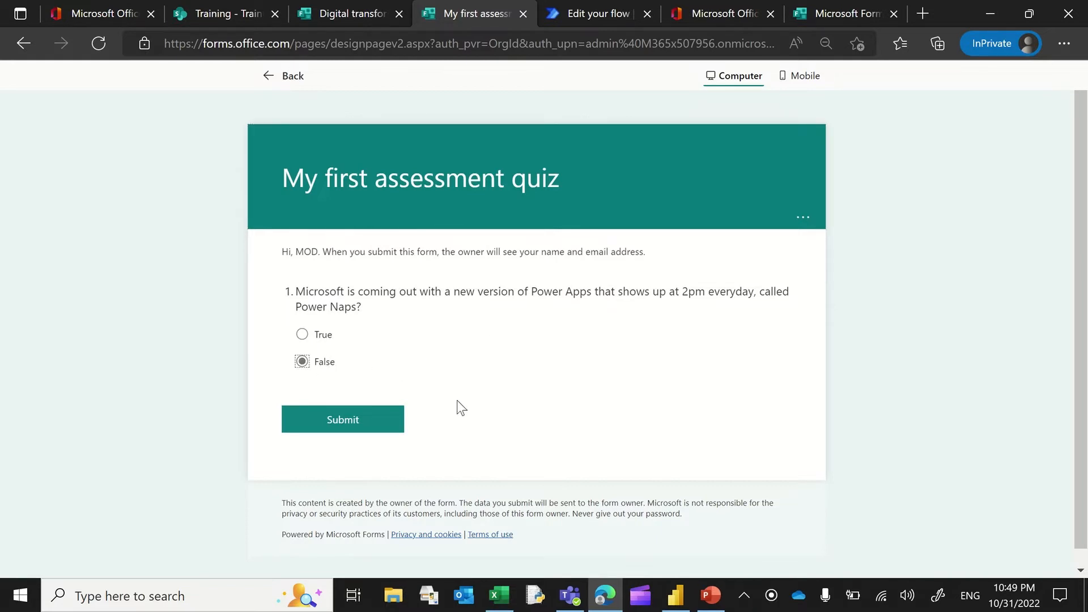
click(361, 429)
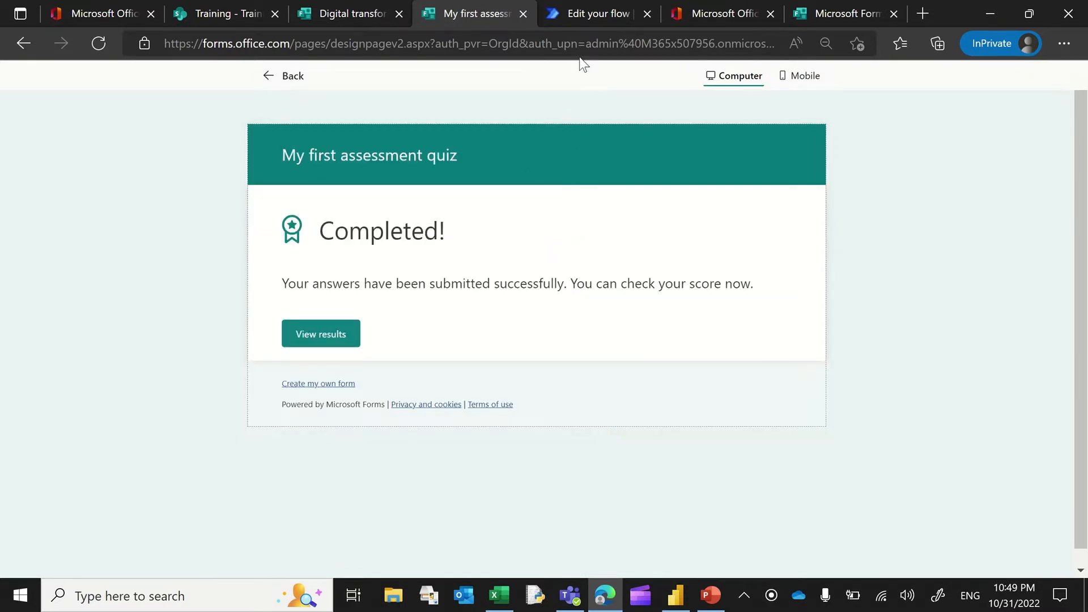
Step: Return to My Assessment Flow's details page, dismiss the ready notice, and open the latest run from its run history
click(582, 14)
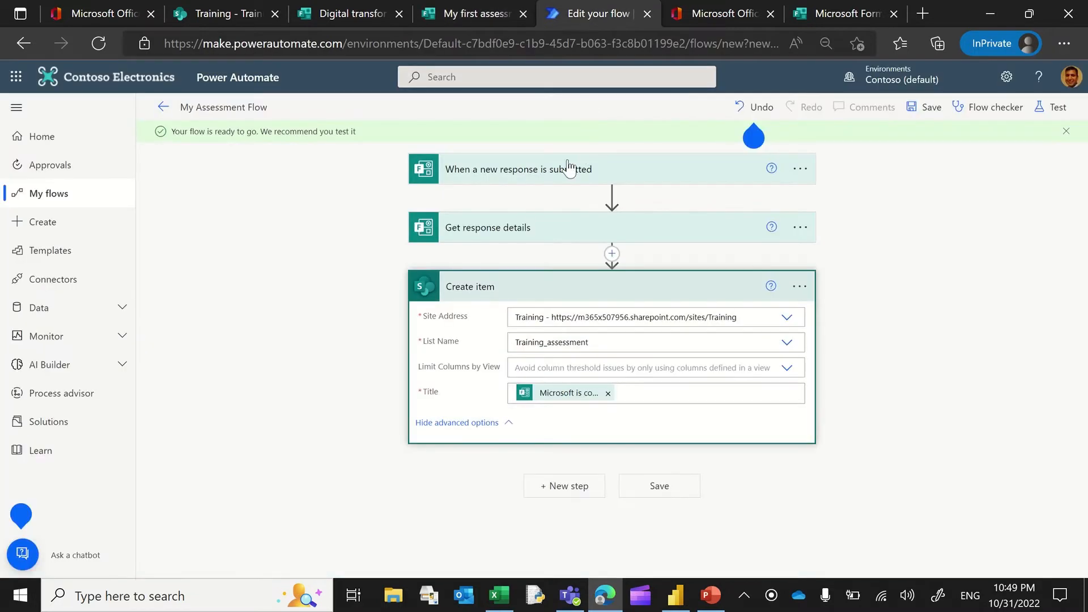
click(163, 107)
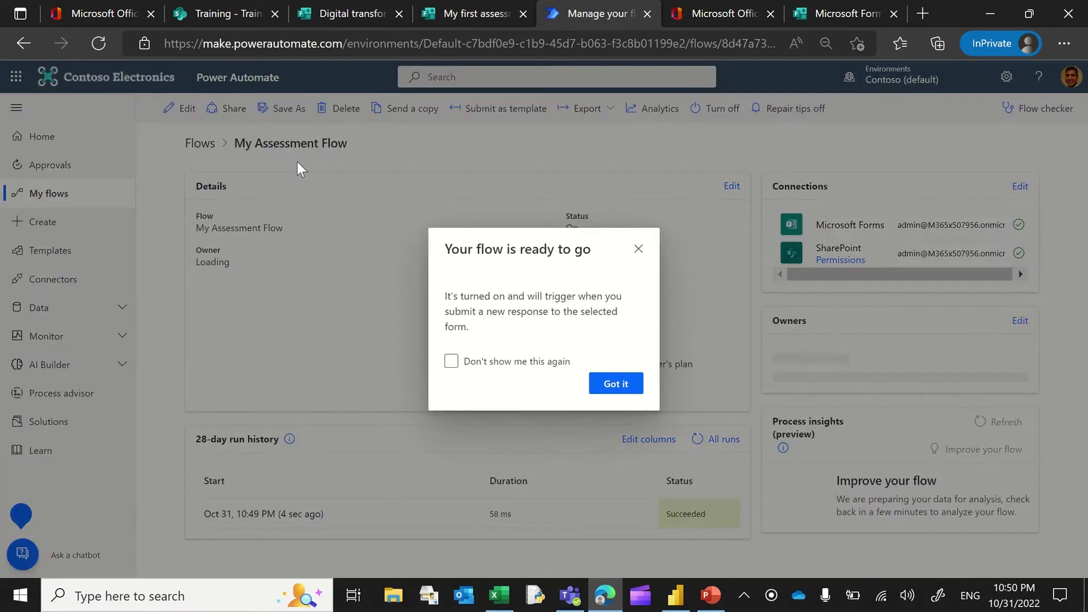
click(621, 456)
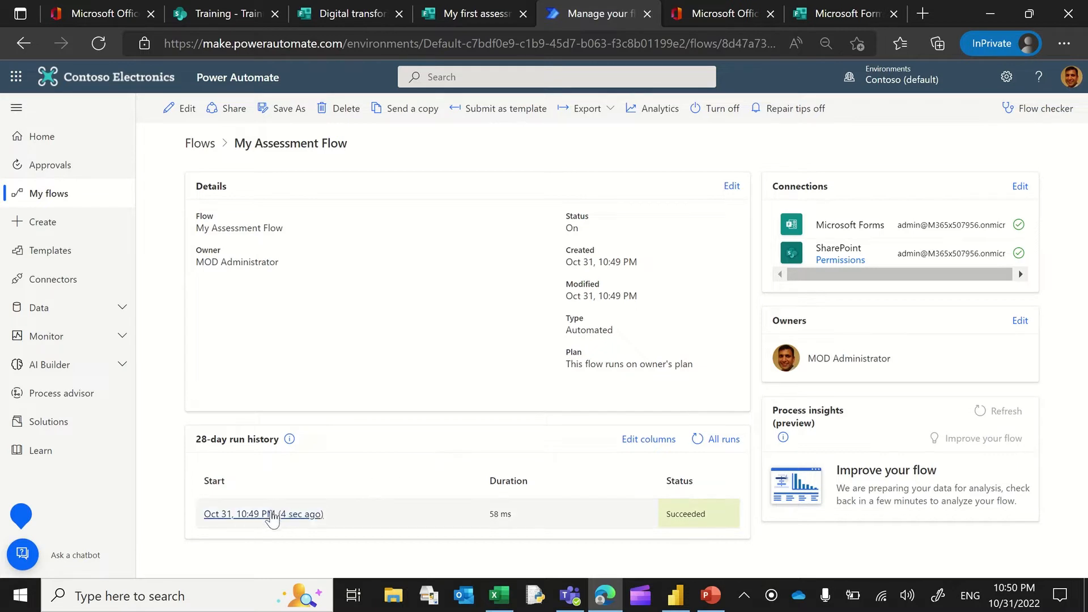
click(299, 517)
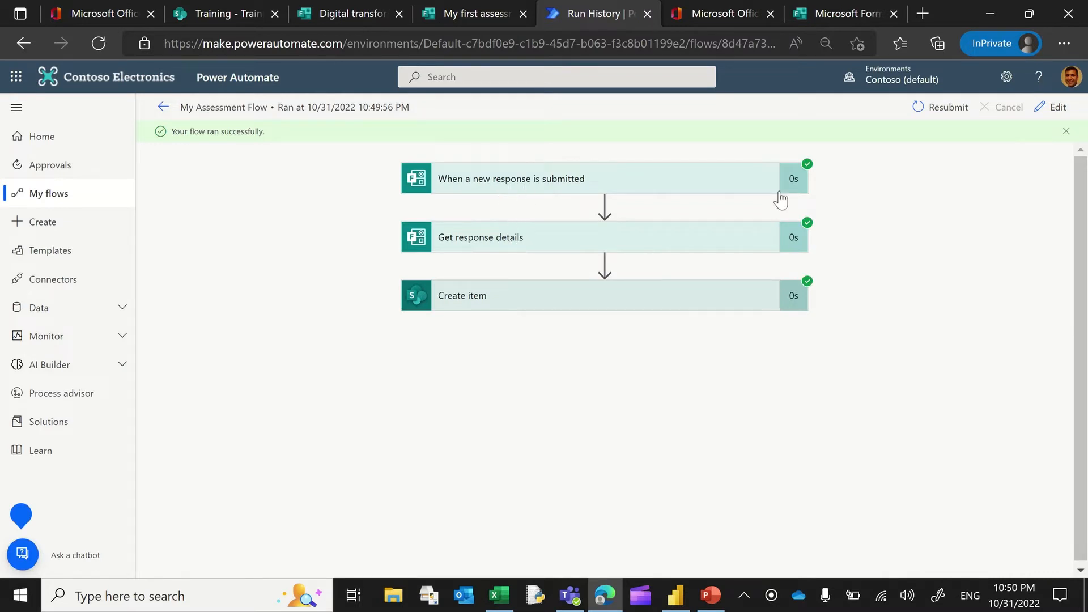
Step: Expand "Get response details" in the flow run and examine the outputs it retrieved from the quiz response
click(573, 237)
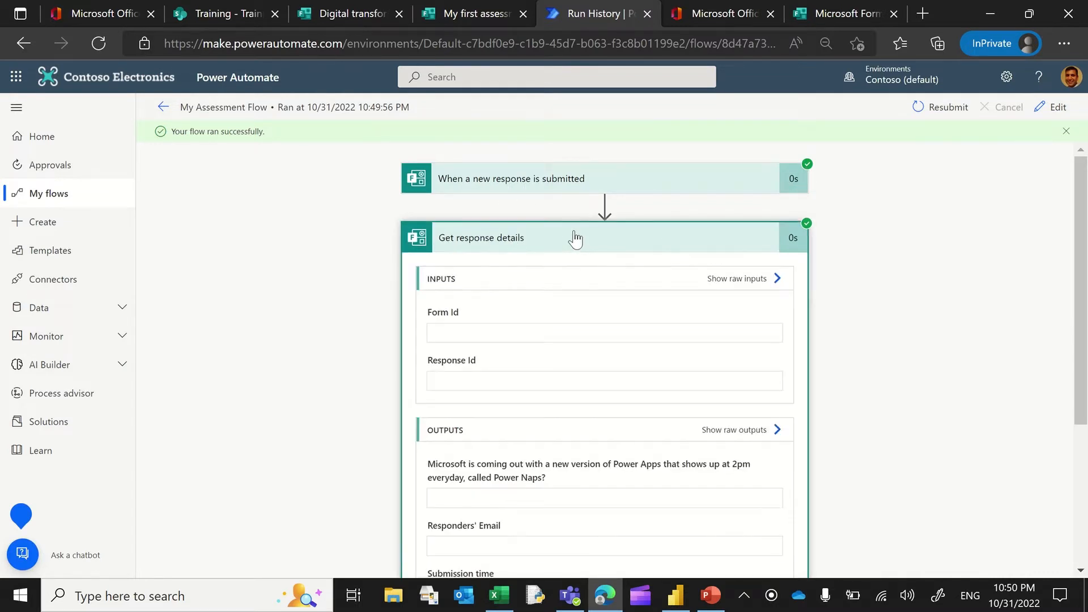
scroll(567, 451, down, 4)
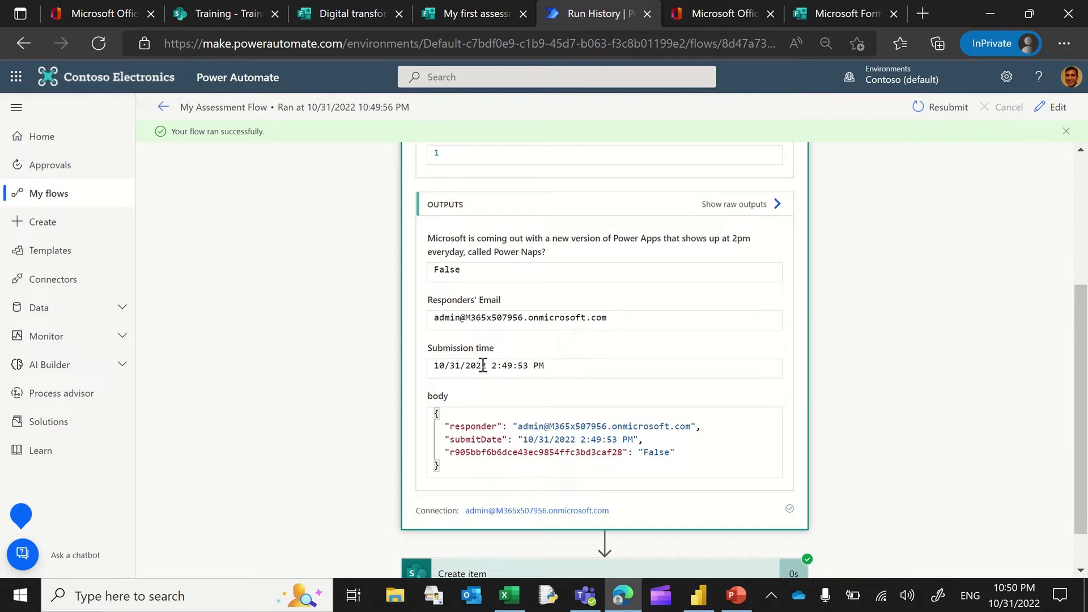
scroll(835, 377, down, 1)
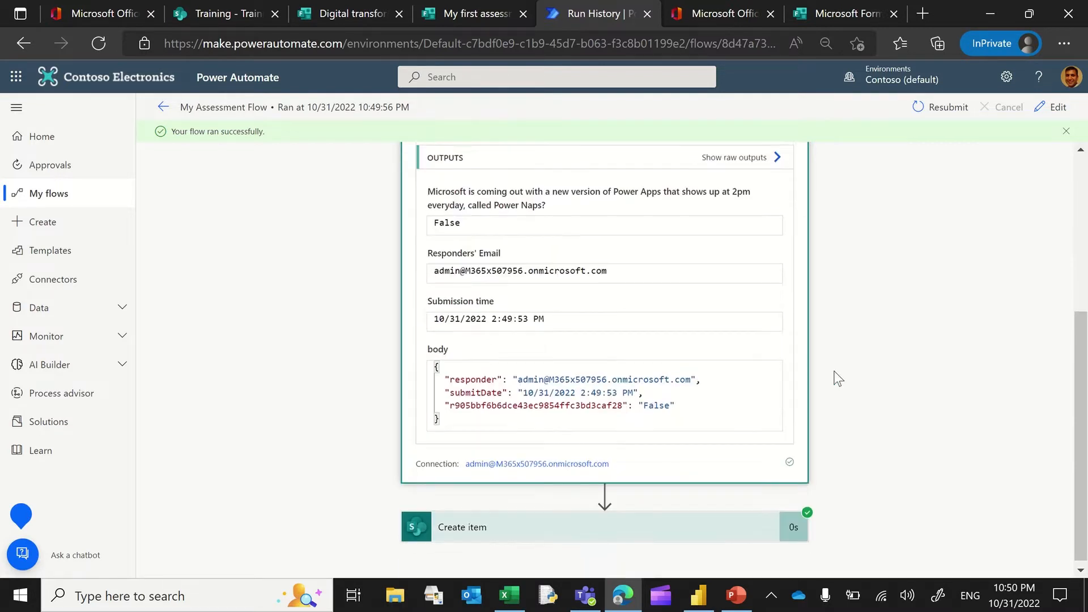
Step: Examine the inputs and outputs of "Create item" in the run, and check the Training_assessment list for the stored answer
click(661, 533)
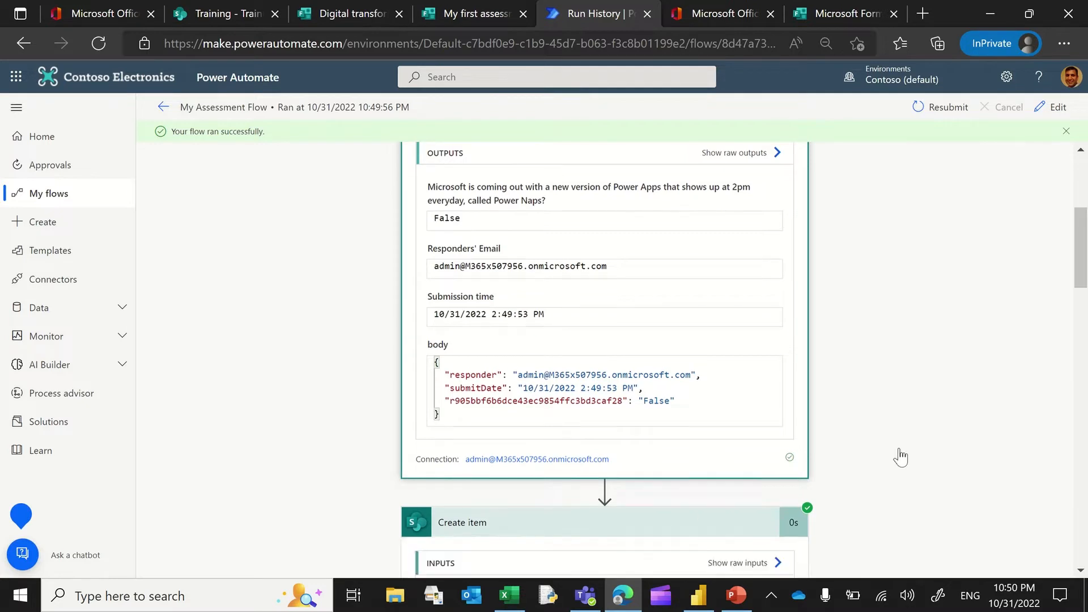
scroll(913, 448, down, 5)
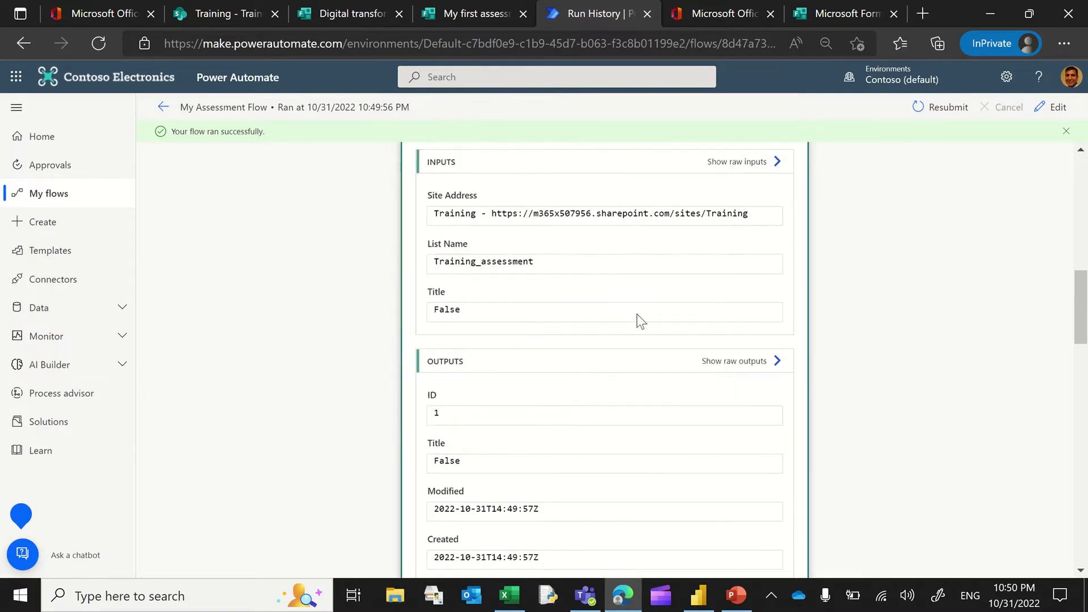
scroll(496, 368, down, 3)
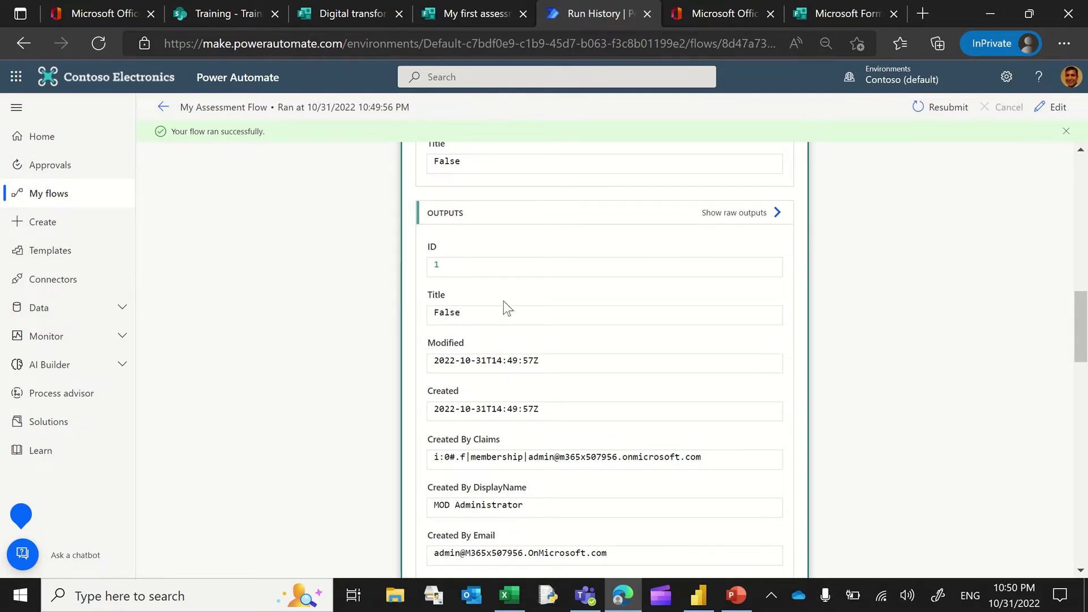
scroll(503, 301, up, 1)
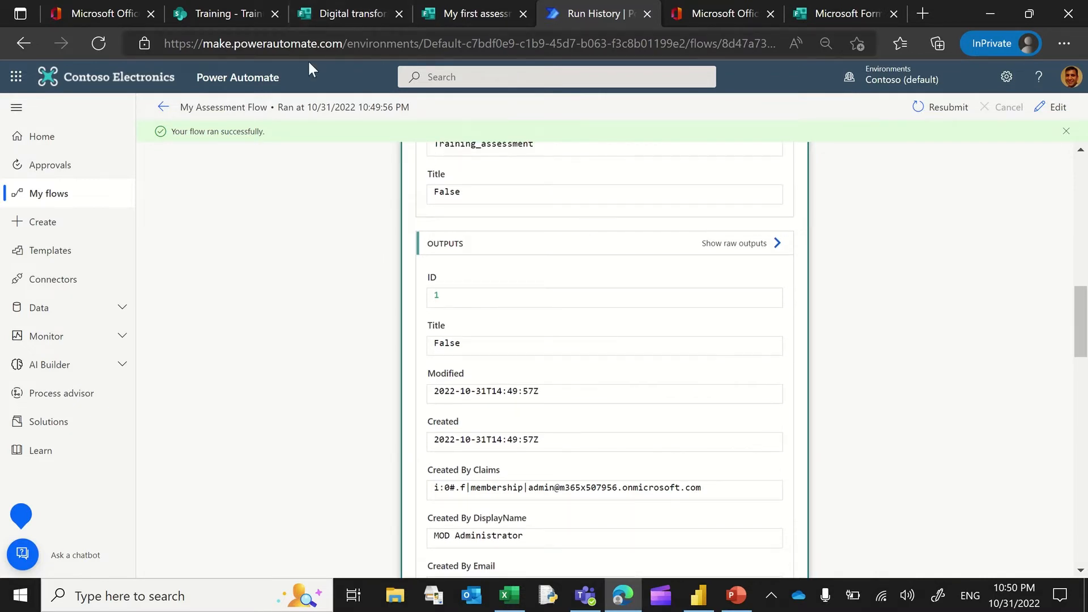
click(221, 14)
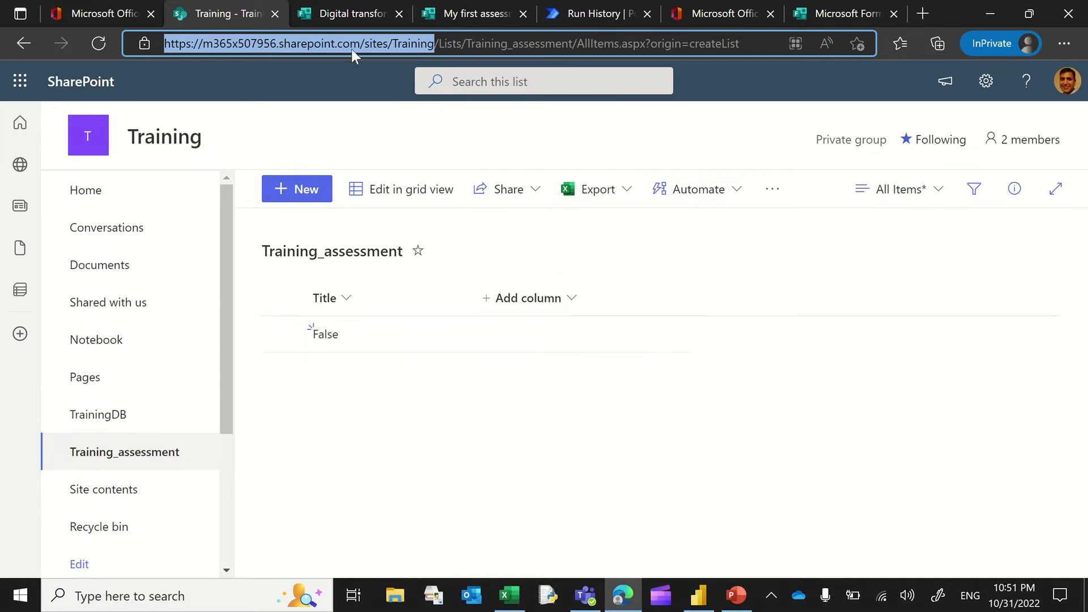
Step: Review the five questions of the "Digital transformation assessment" quiz in Microsoft Forms
click(327, 16)
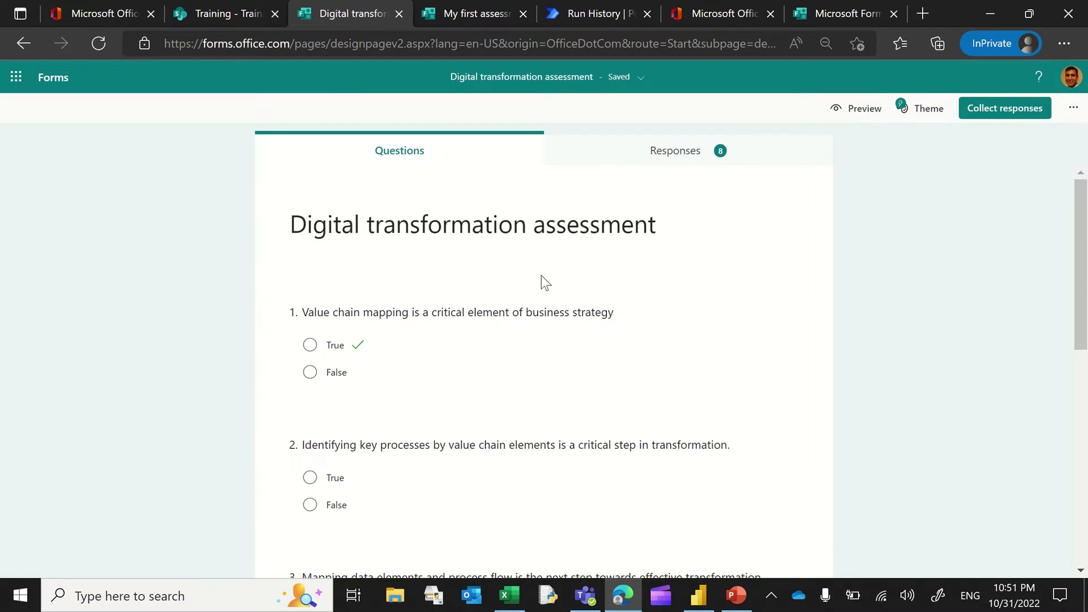
scroll(542, 276, down, 2)
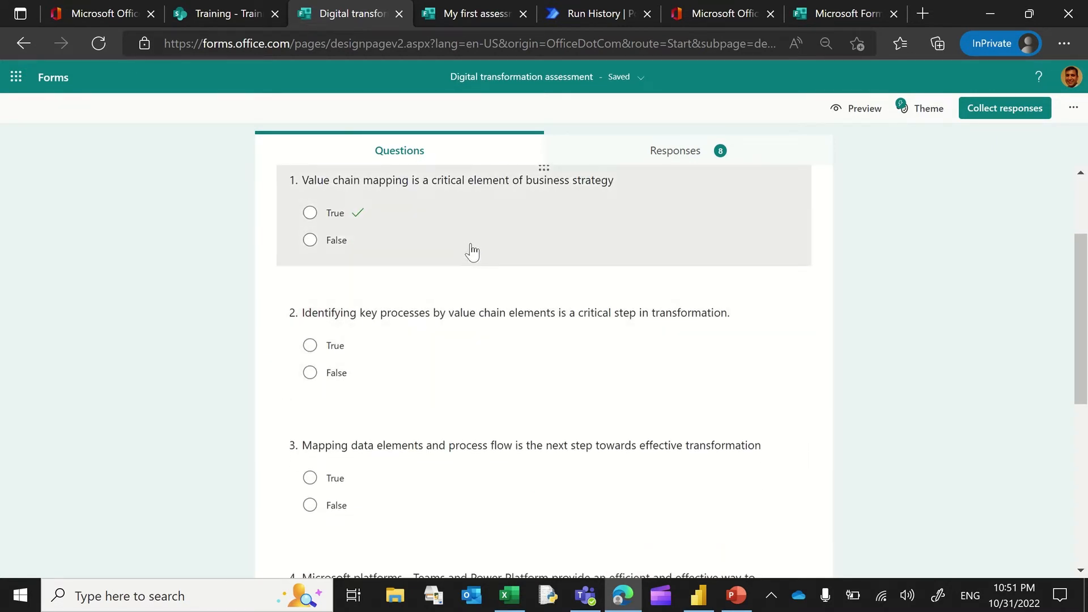
scroll(472, 252, up, 1)
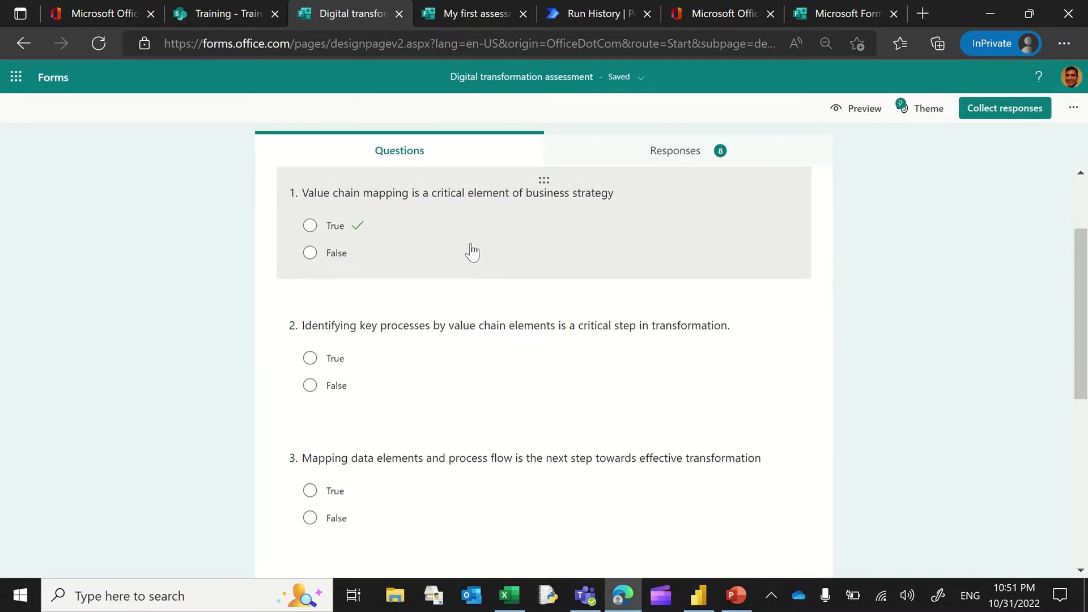
scroll(472, 253, down, 2)
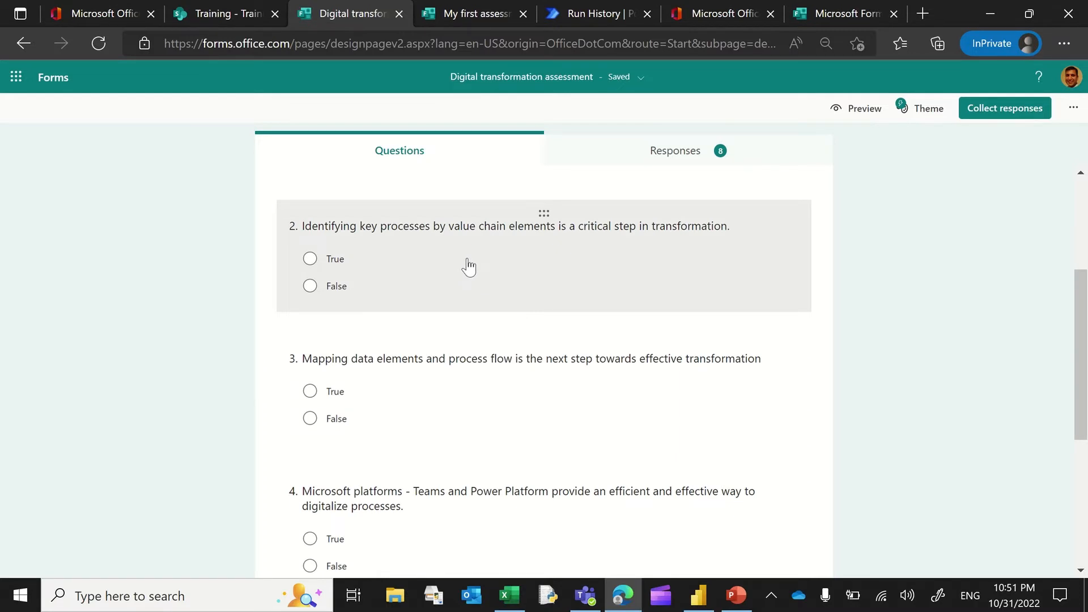
scroll(468, 267, down, 2)
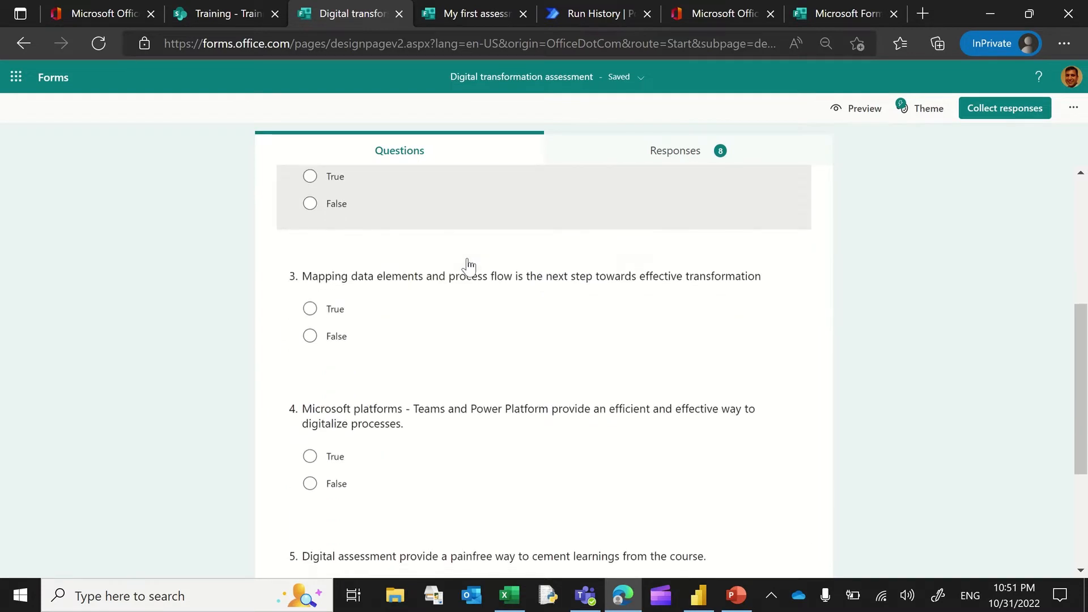
scroll(467, 312, down, 2)
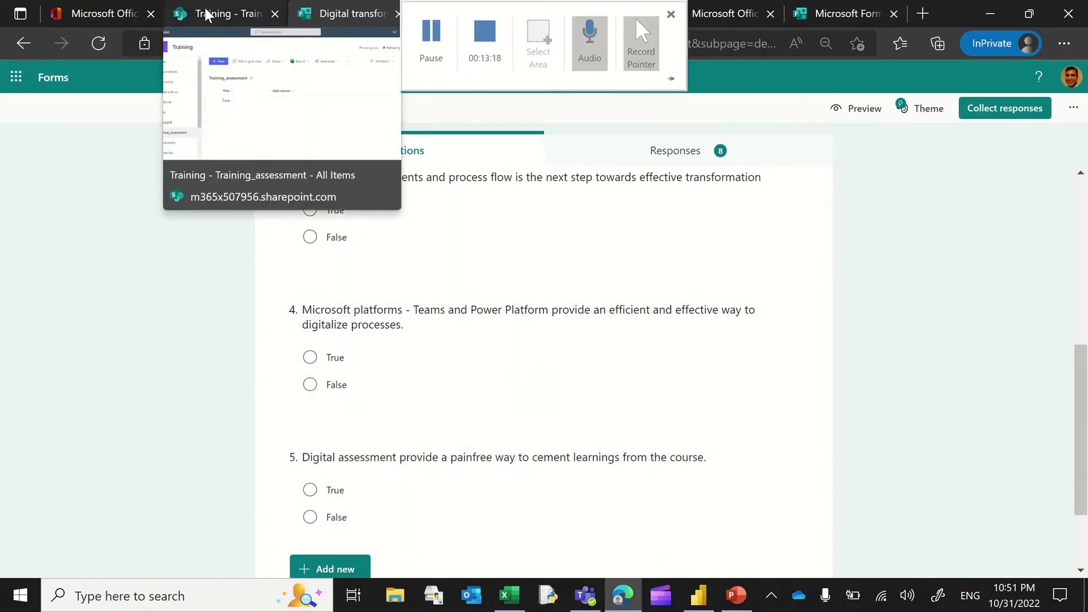
Step: Switch to the Transformation Assessment report in Power BI Desktop, open its Power Query Editor, and show the recent data sources
click(698, 595)
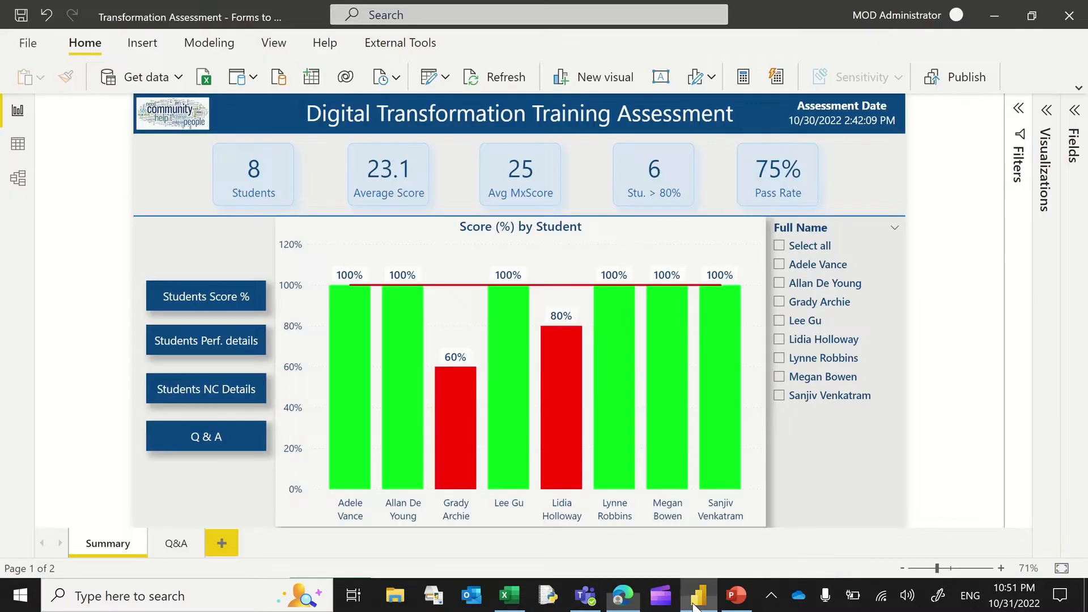
click(450, 84)
click(458, 108)
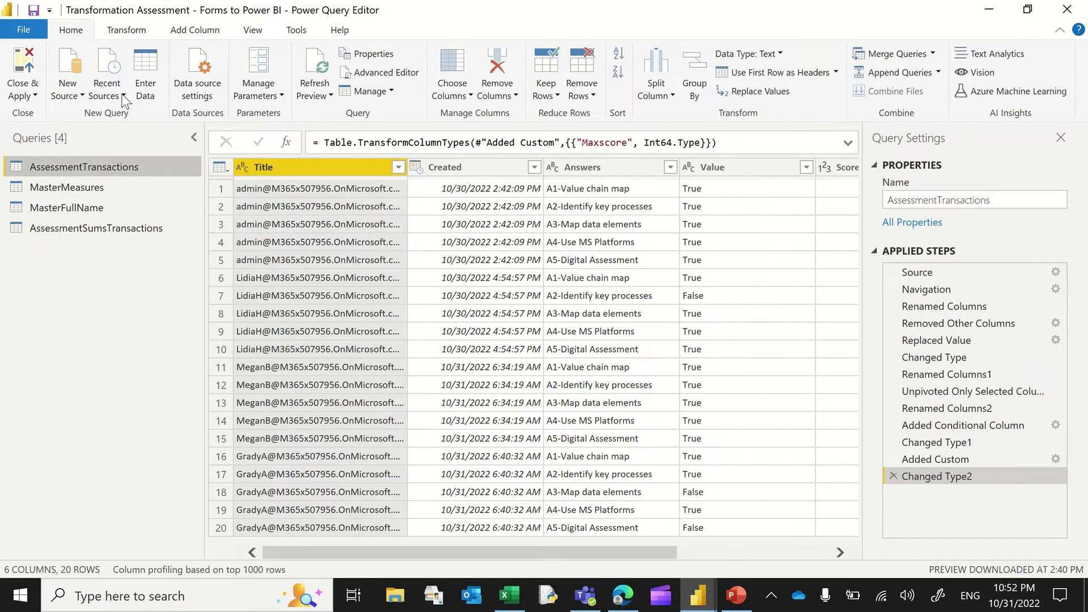
click(123, 98)
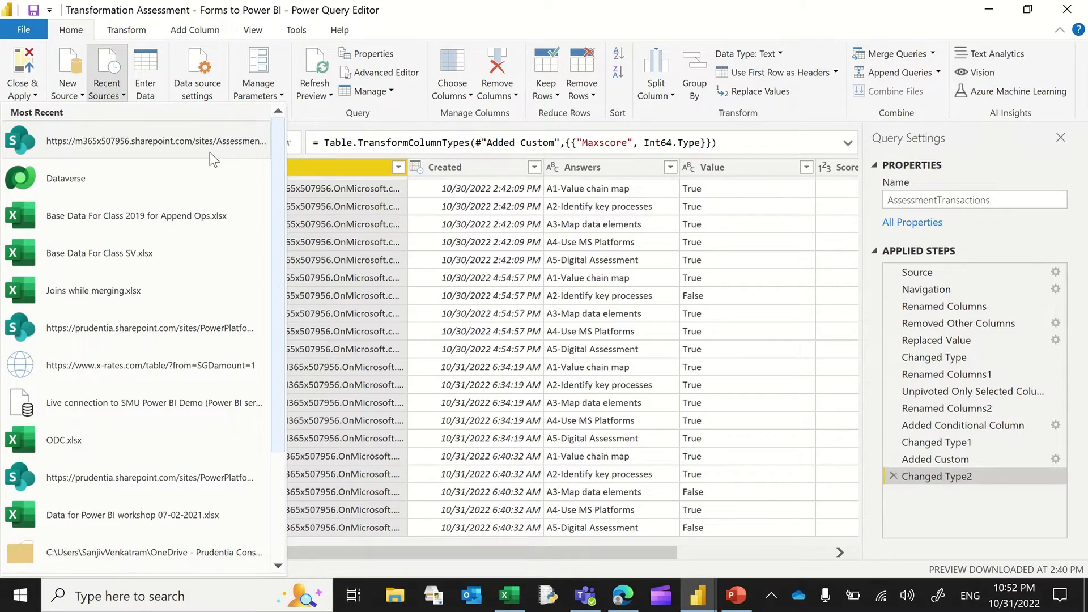
Step: Switch back to the browser and open the AssessmentTransactions list on the SharePoint site of the same name
click(623, 595)
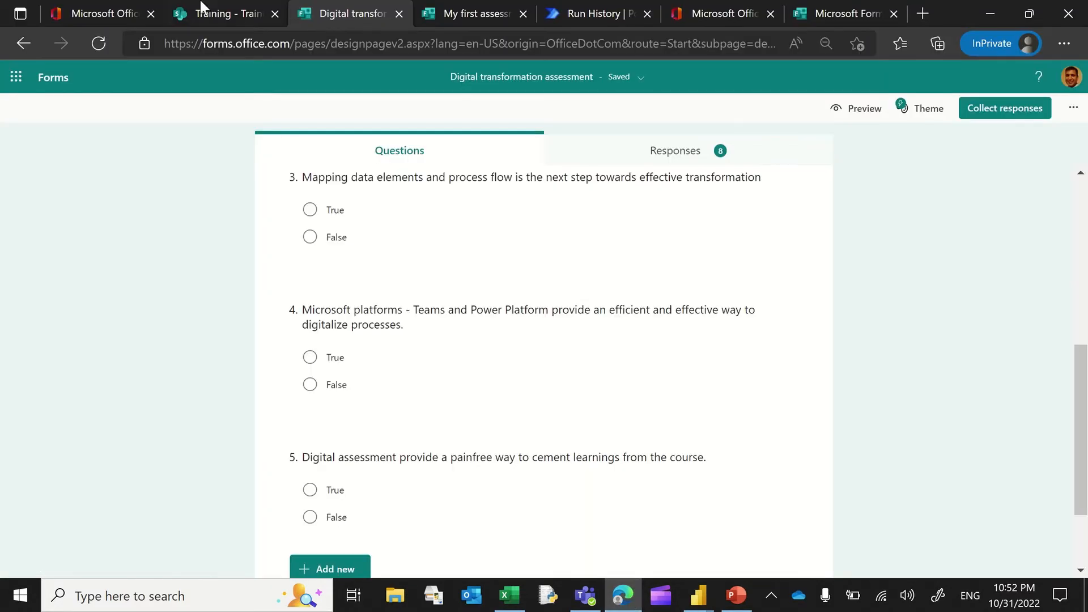
click(205, 14)
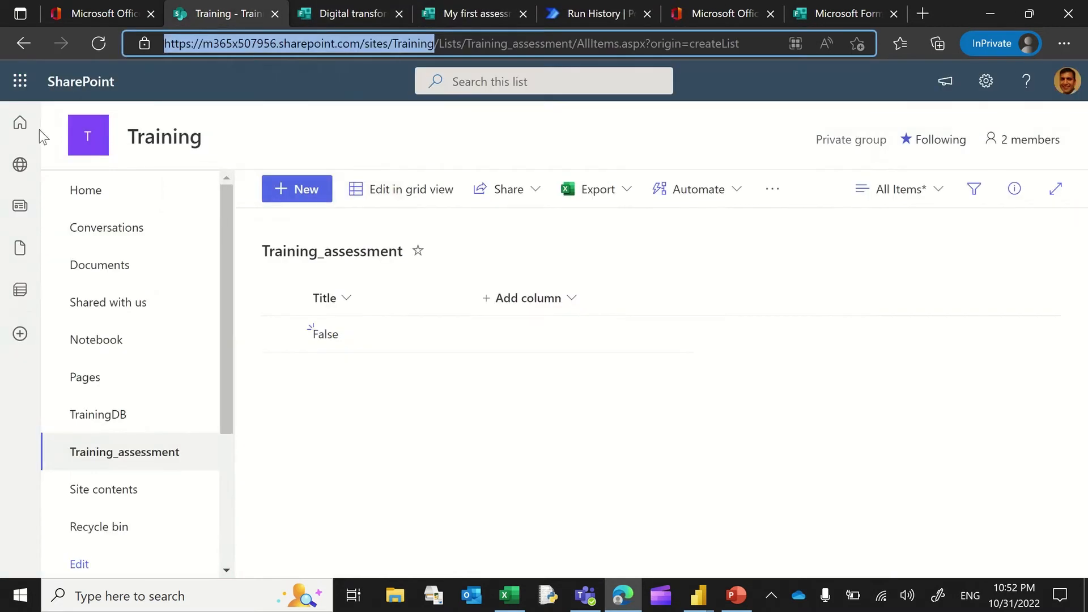
click(22, 121)
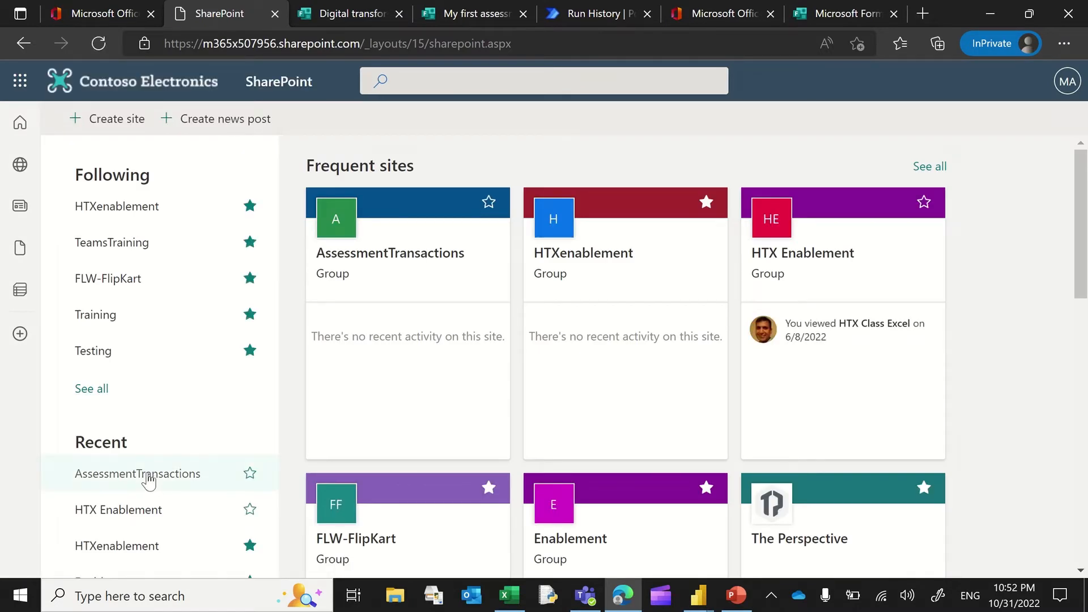
click(140, 476)
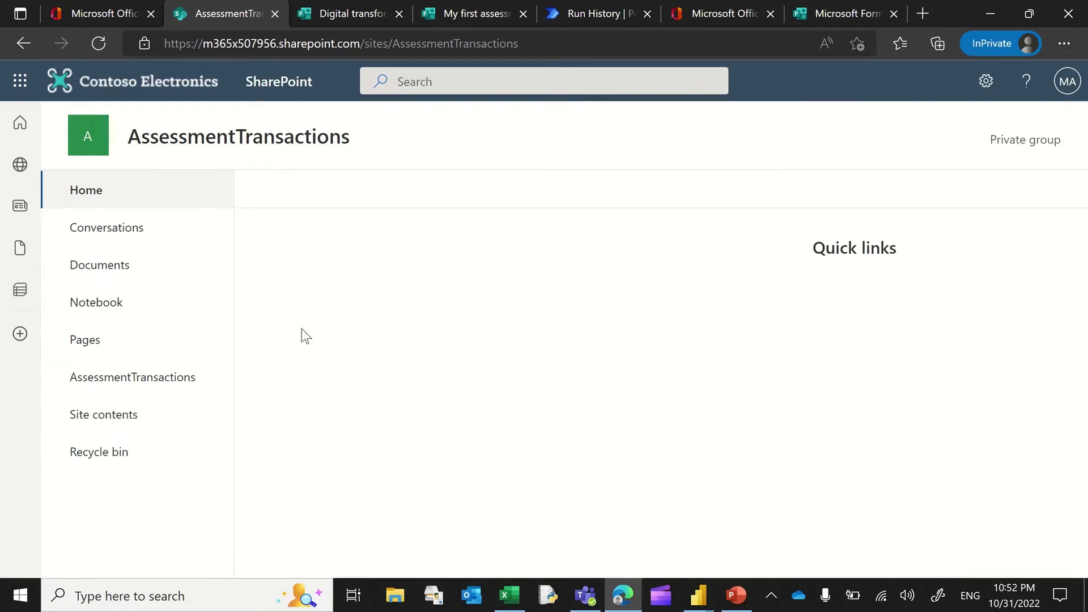
click(142, 379)
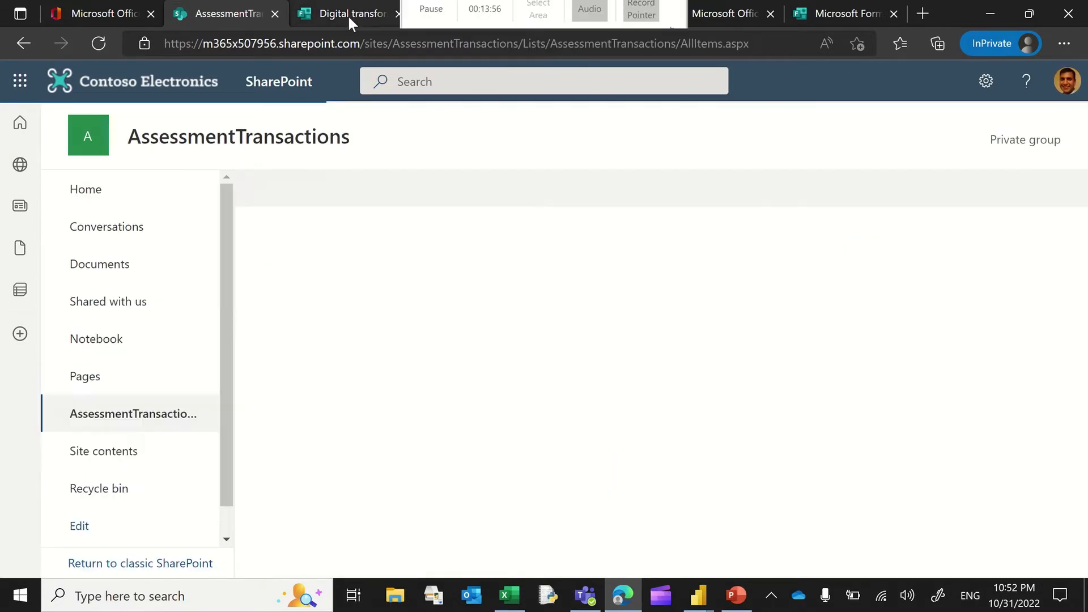
Step: Recheck the question wording in the "Digital transformation assessment" quiz for comparison with the SharePoint list columns
click(357, 16)
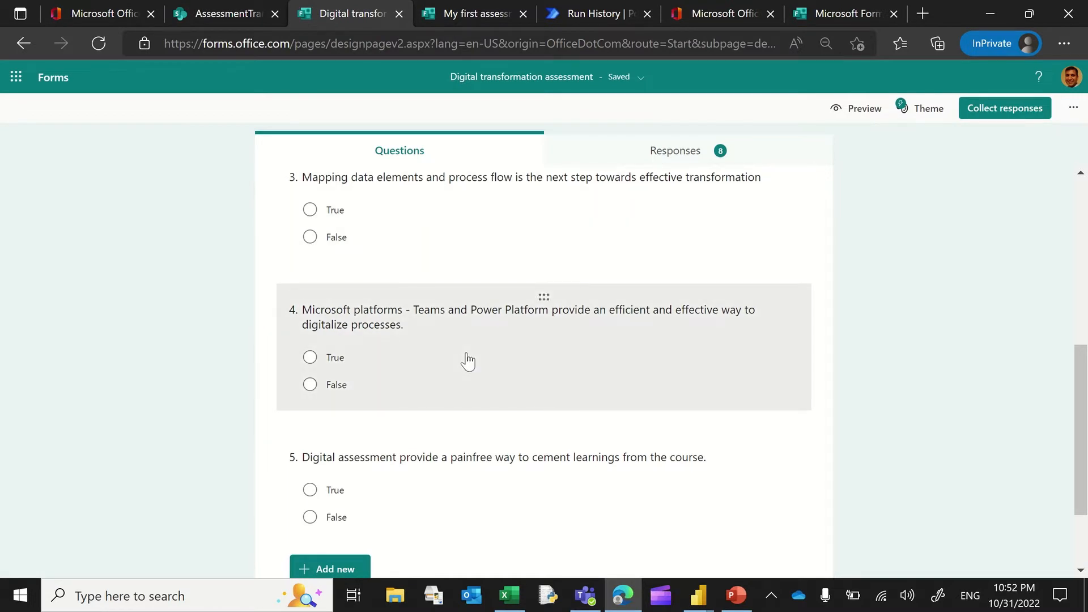
scroll(446, 256, up, 5)
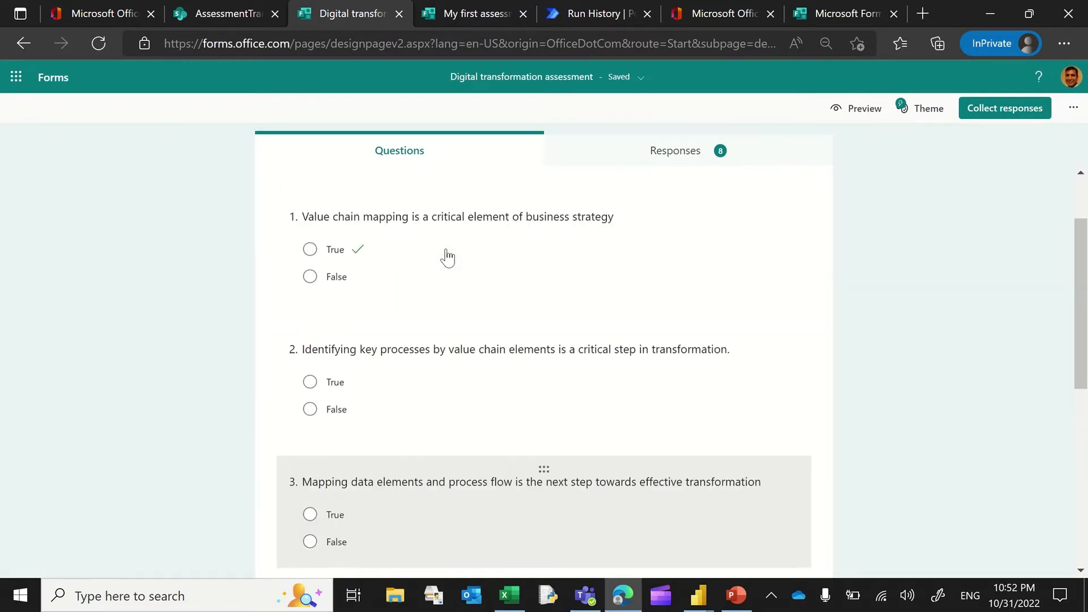
scroll(447, 258, down, 1)
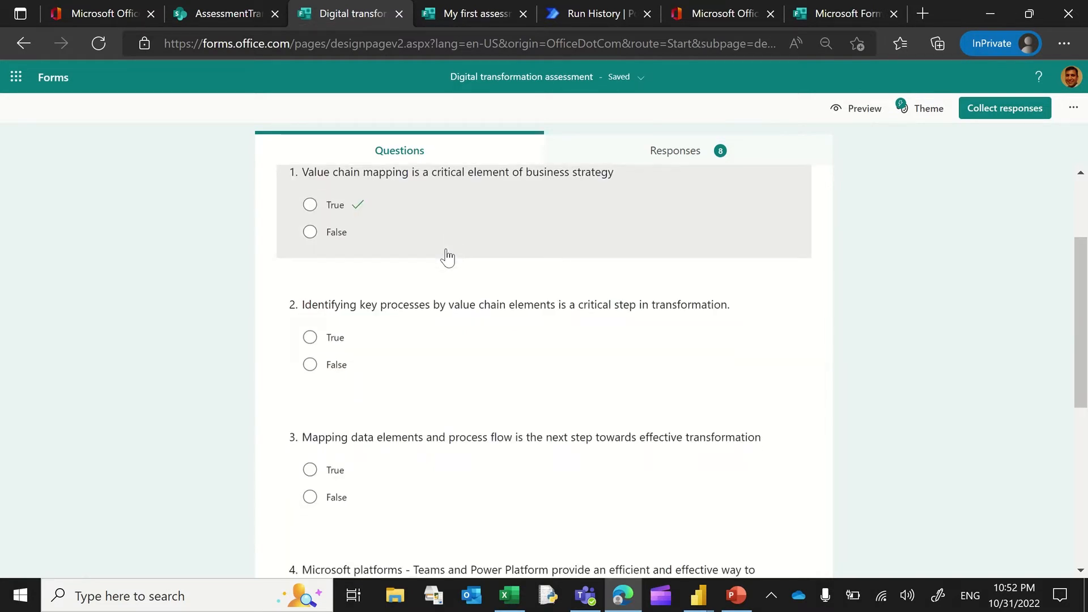
Step: Examine the respondents and their answers in columns A1 to A5 of the AssessmentTransactions list
click(198, 13)
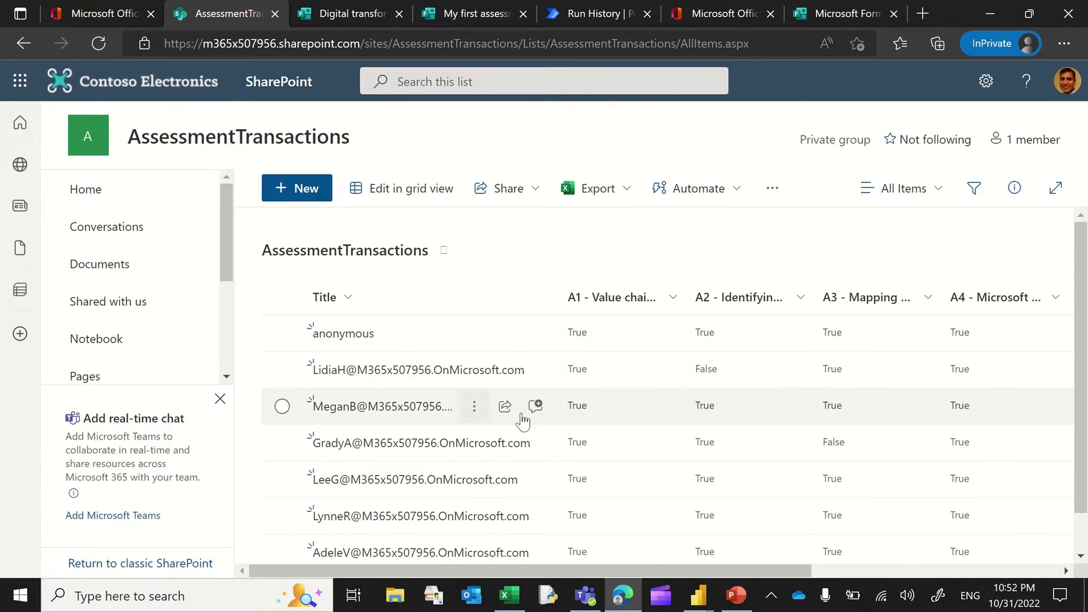
scroll(524, 428, down, 1)
scroll(526, 432, right, 5)
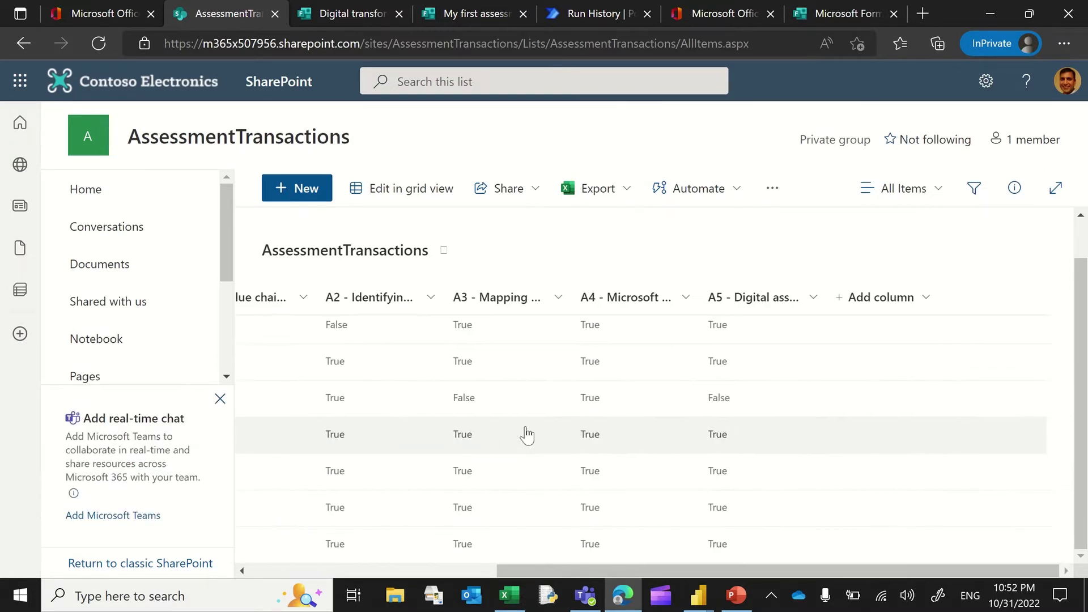
scroll(526, 434, left, 5)
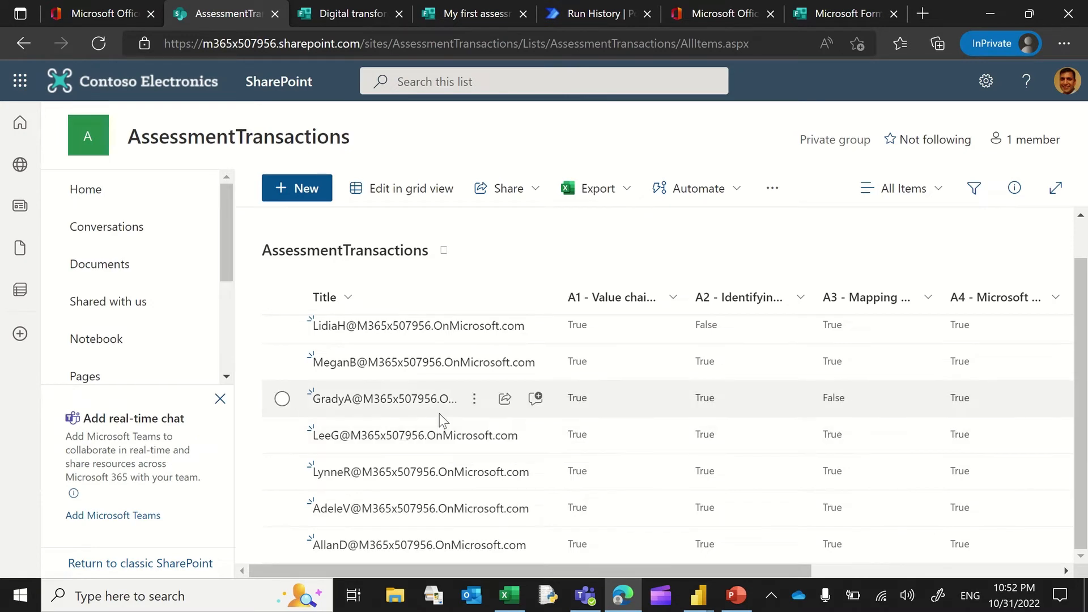
scroll(629, 476, right, 5)
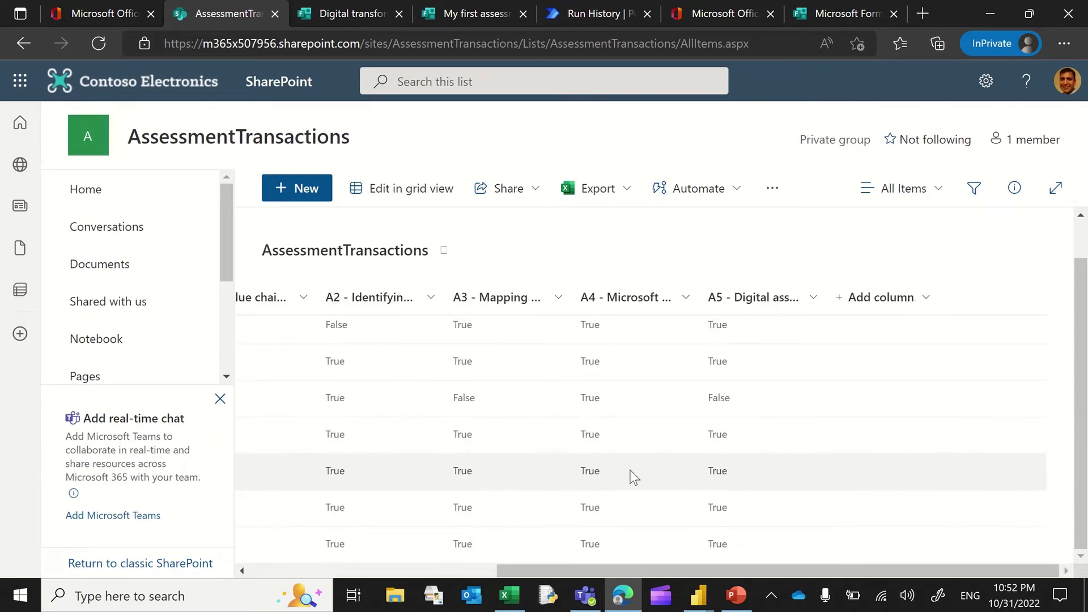
scroll(633, 478, left, 5)
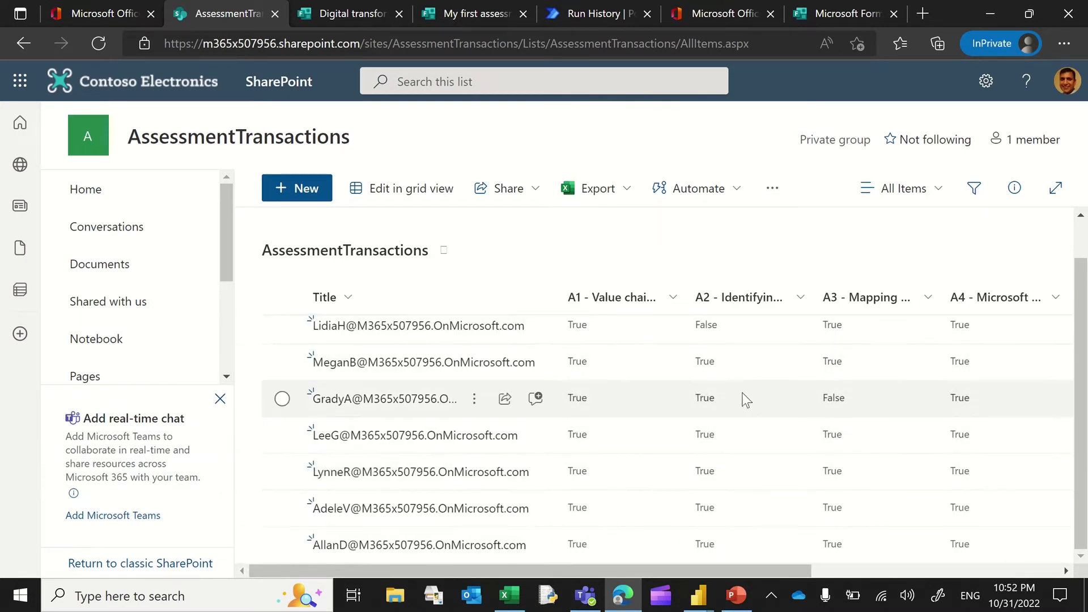
scroll(735, 403, right, 5)
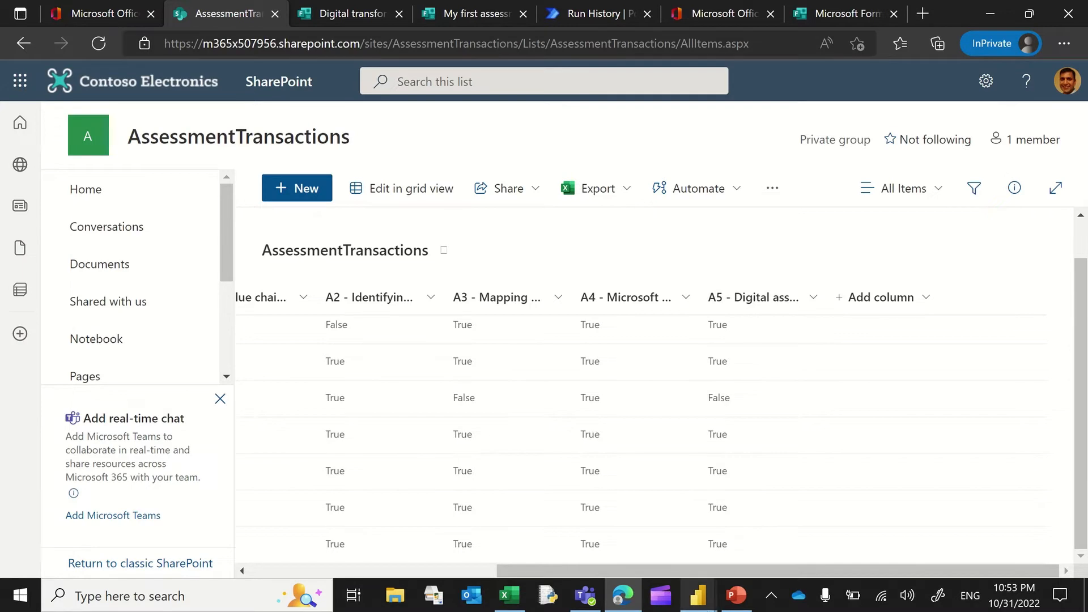
Step: Switch to the Transformation Assessment report in Power BI Desktop and bring its Power Query Editor window to the front
mouse_move(691, 602)
click(641, 528)
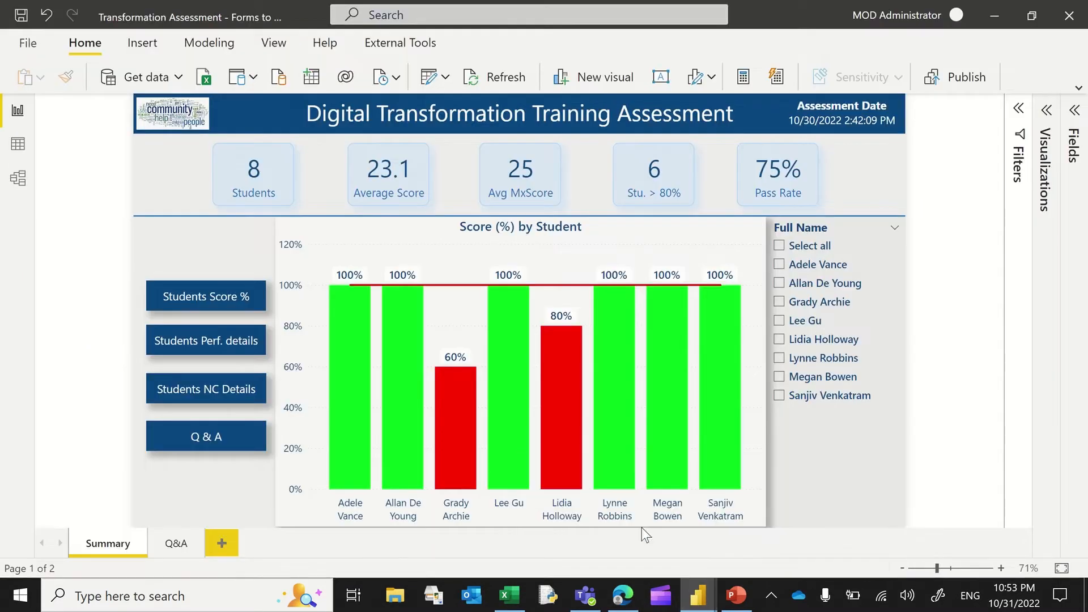
mouse_move(575, 288)
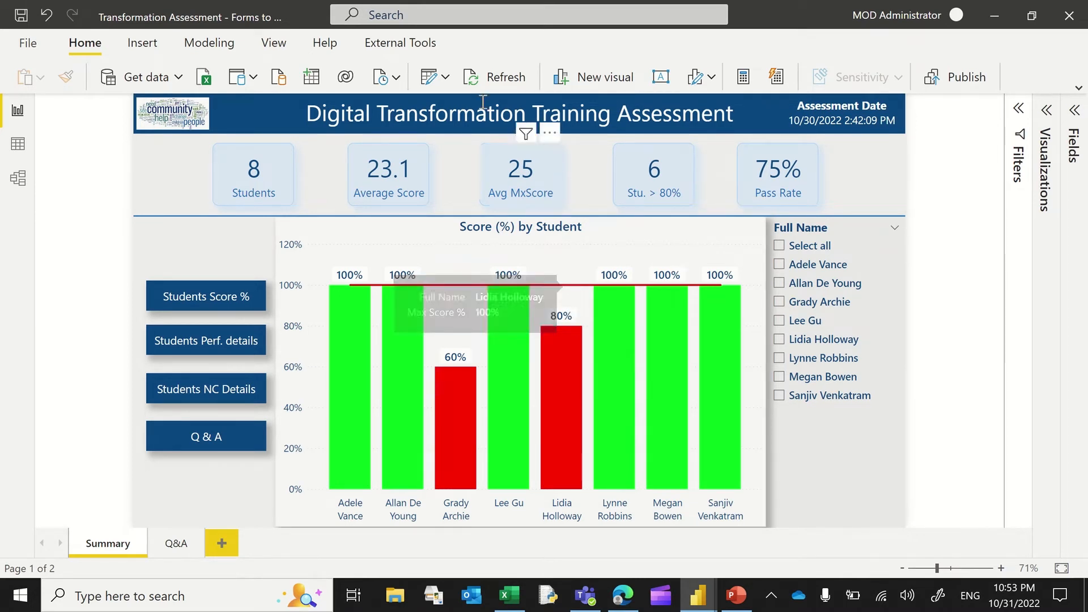
click(445, 78)
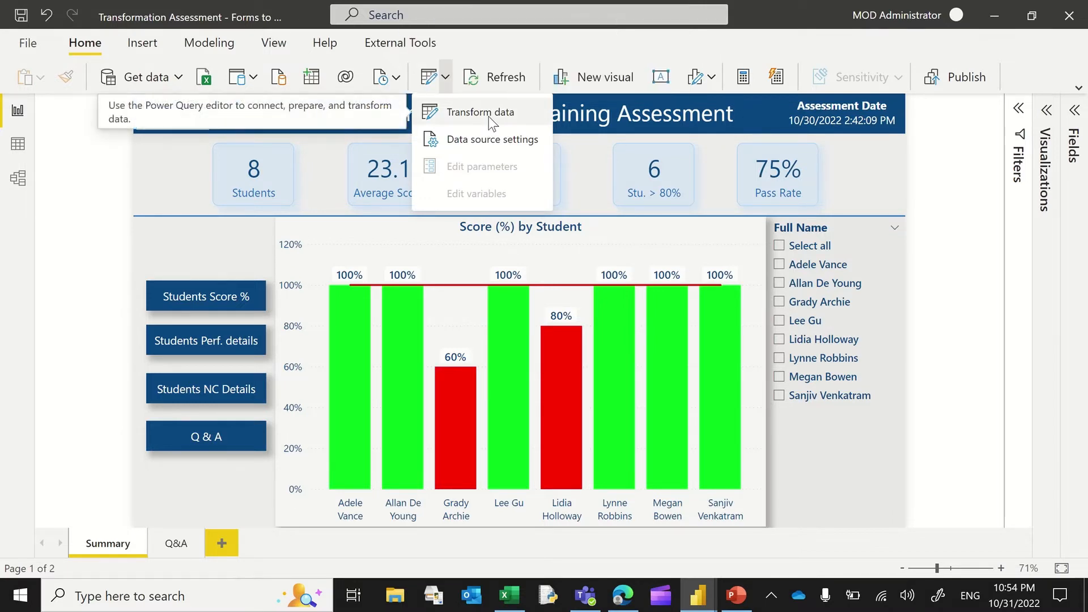
mouse_move(691, 596)
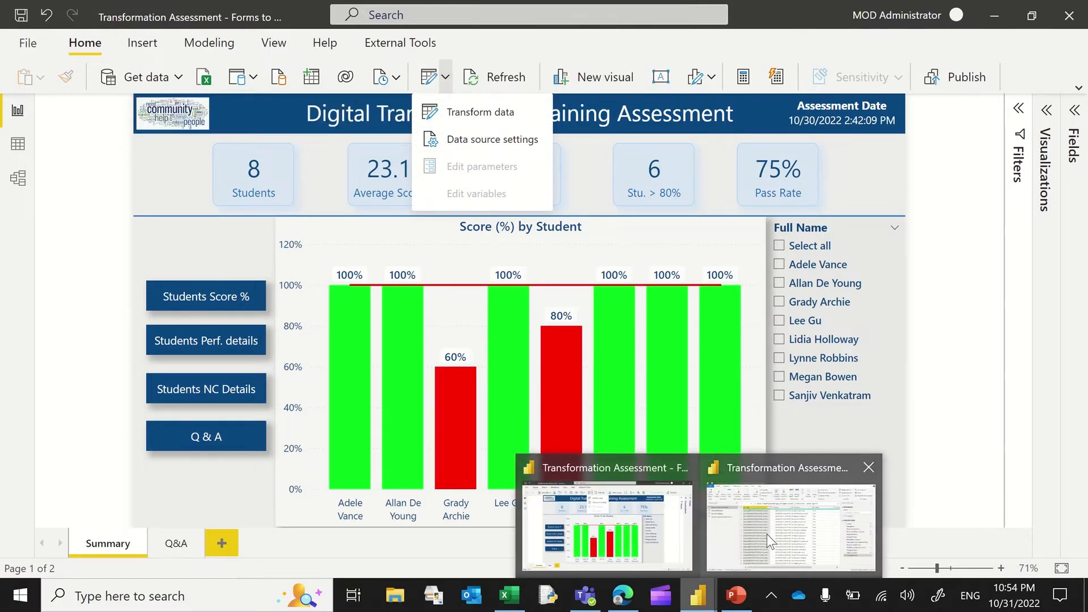
click(767, 534)
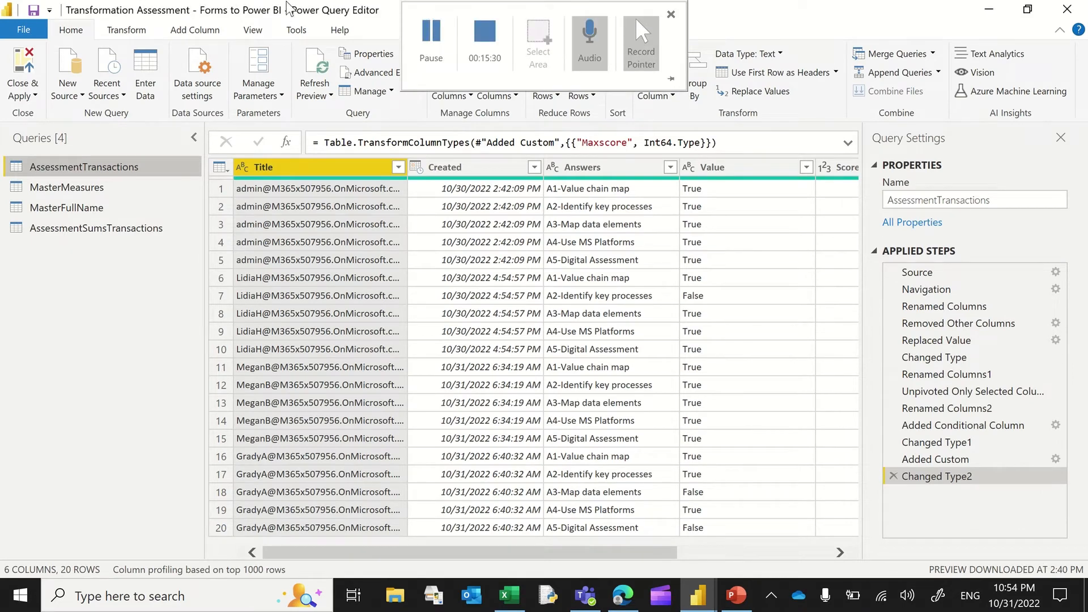
click(76, 97)
click(75, 367)
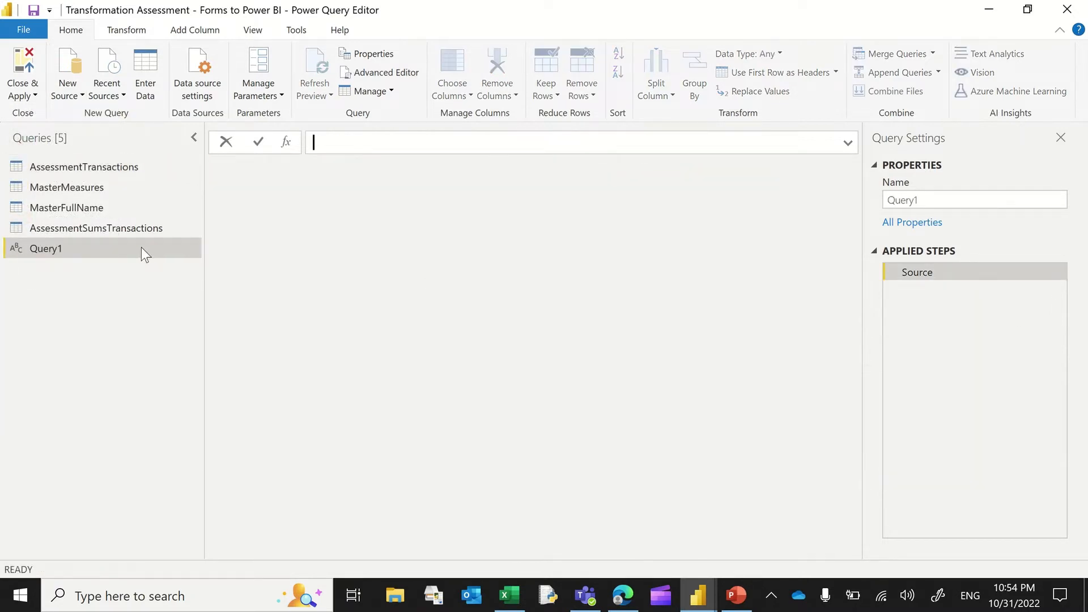
right_click(141, 247)
click(167, 291)
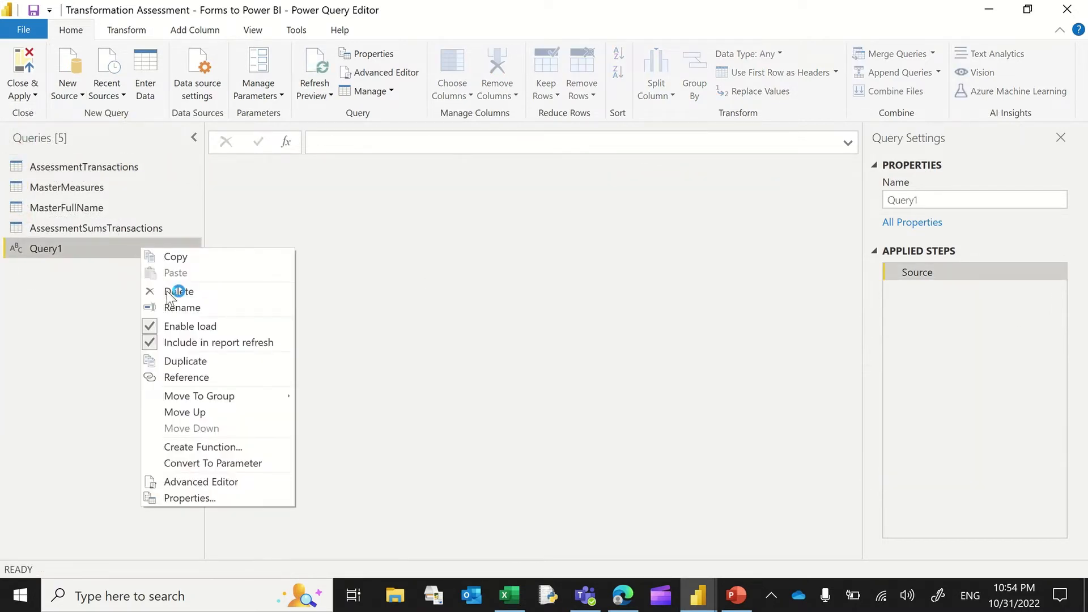
click(617, 326)
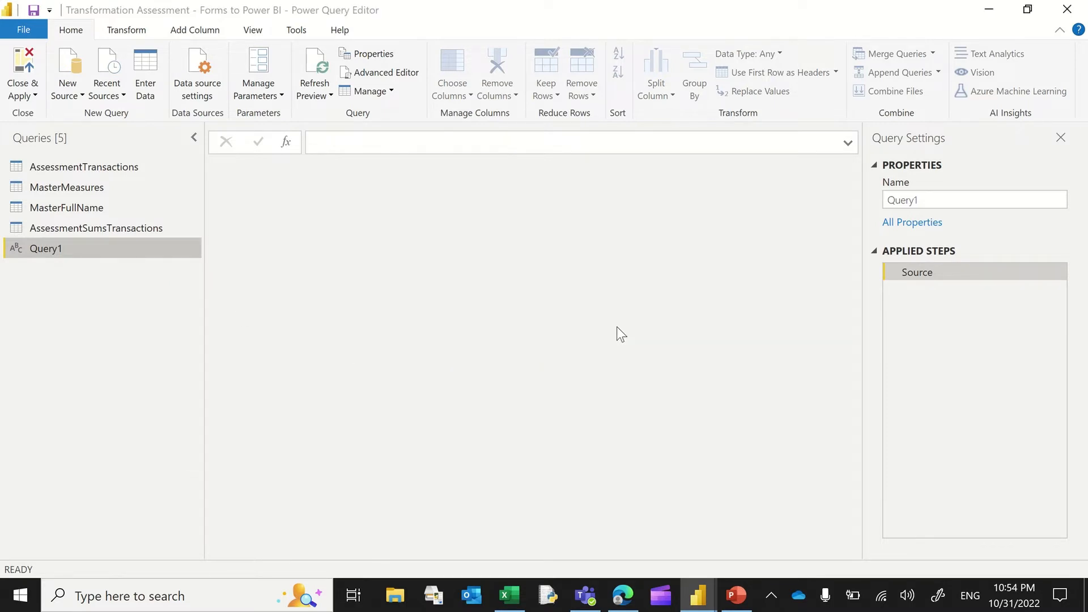
click(80, 97)
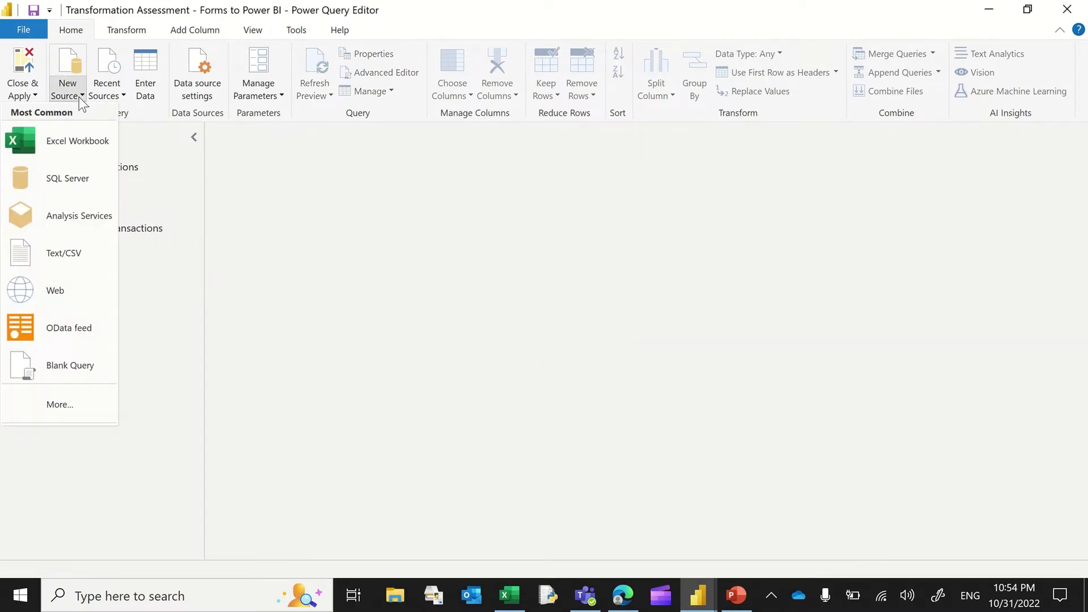
click(61, 406)
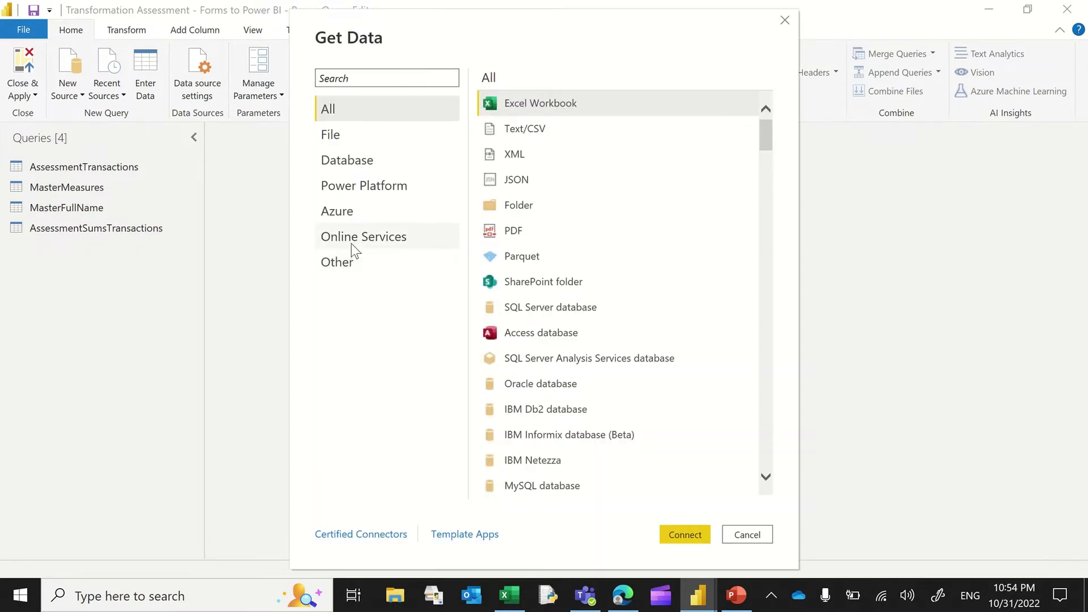
click(352, 245)
click(564, 105)
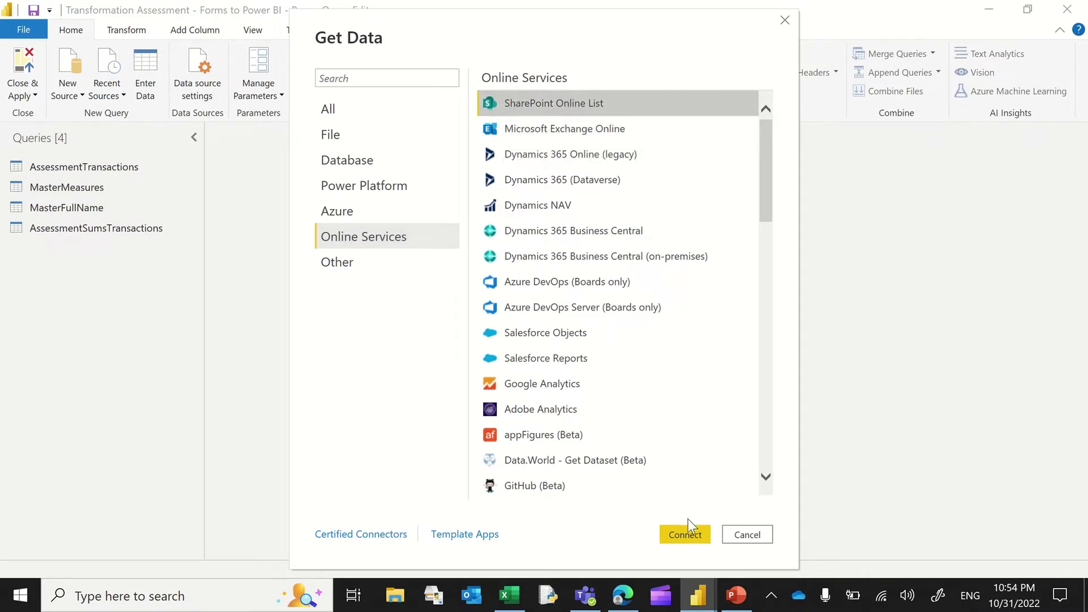
click(684, 535)
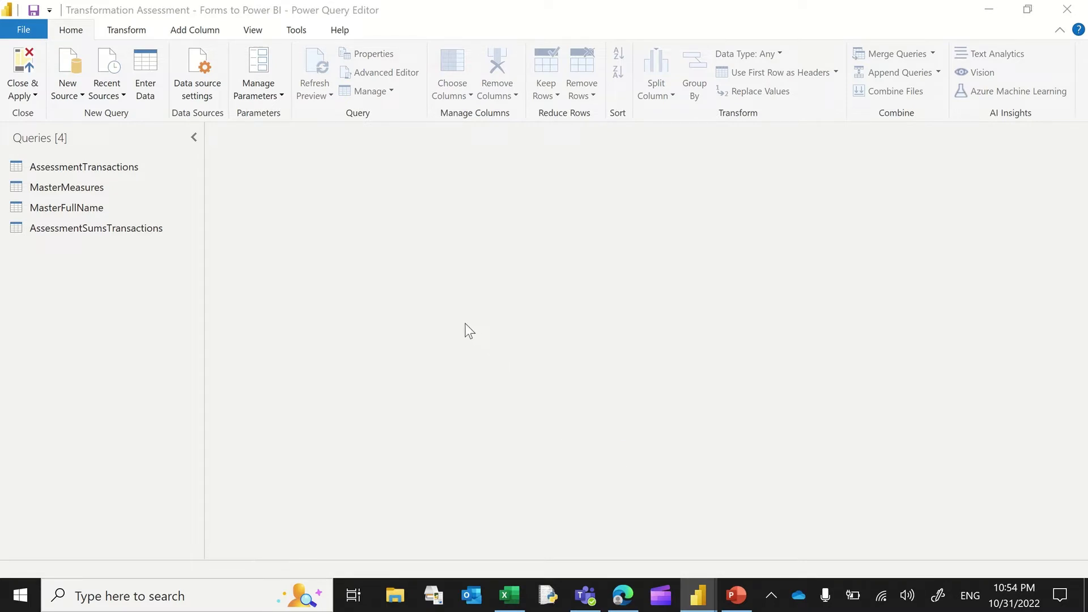
click(313, 243)
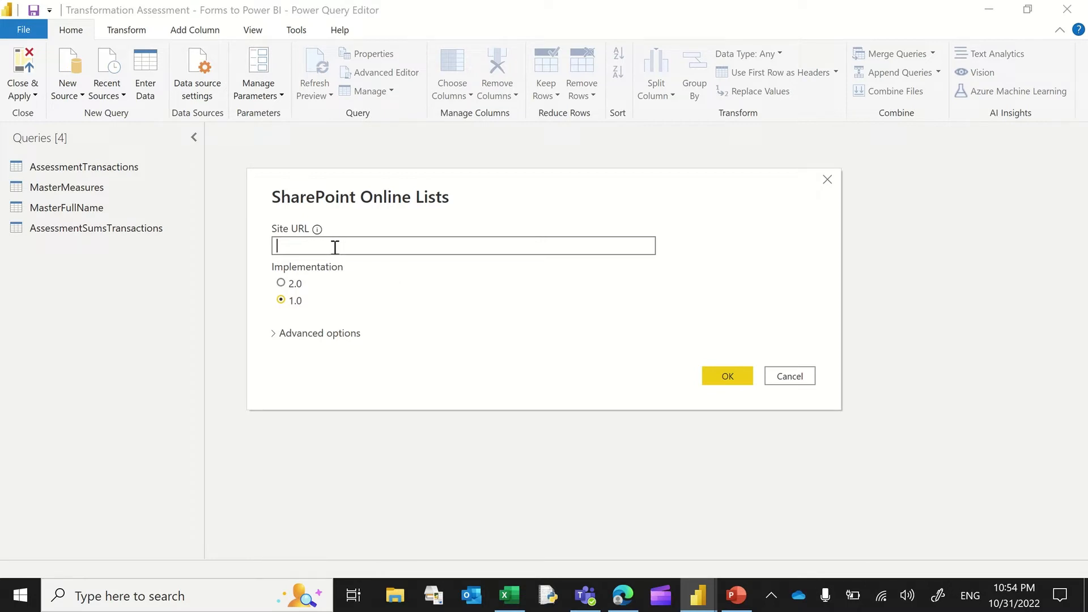
text(https://m365x507956.sharepoint.com/sites/Training)
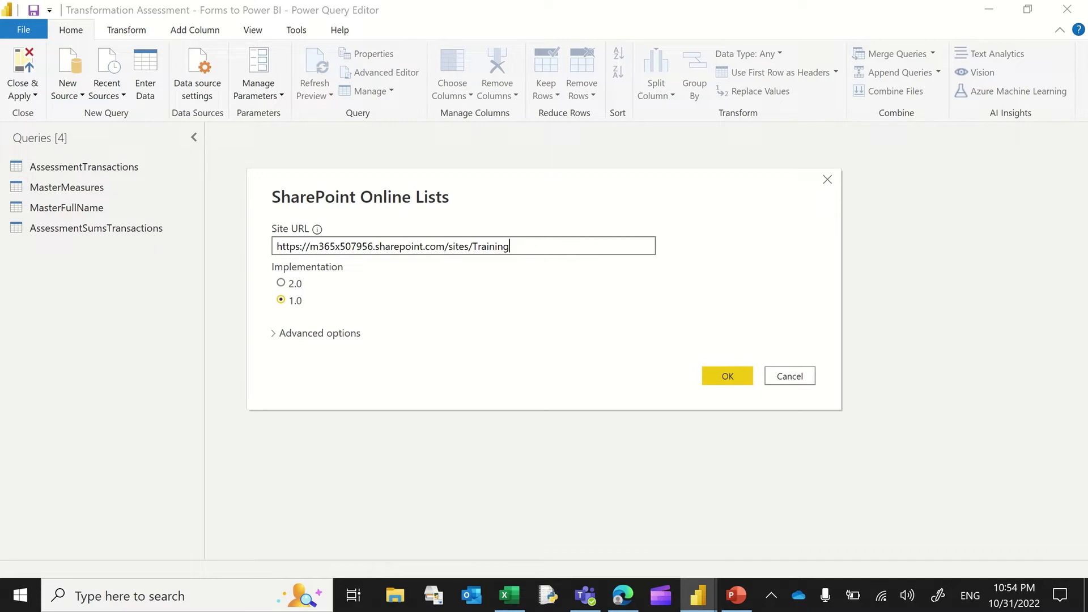
mouse_move(622, 606)
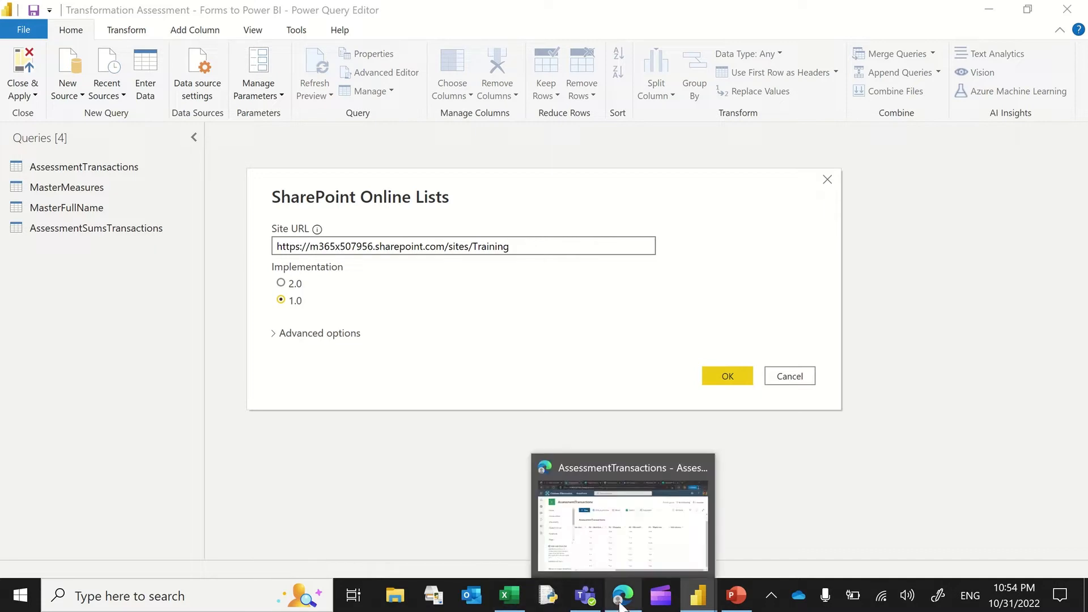
click(616, 560)
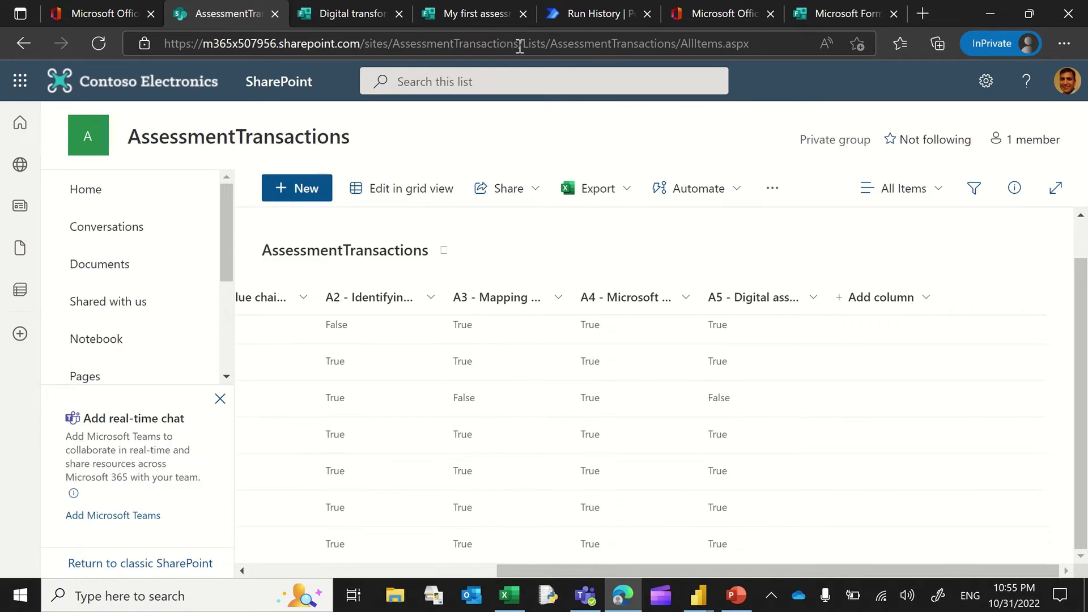
drag(518, 46, 112, 45)
key(ctrl+c)
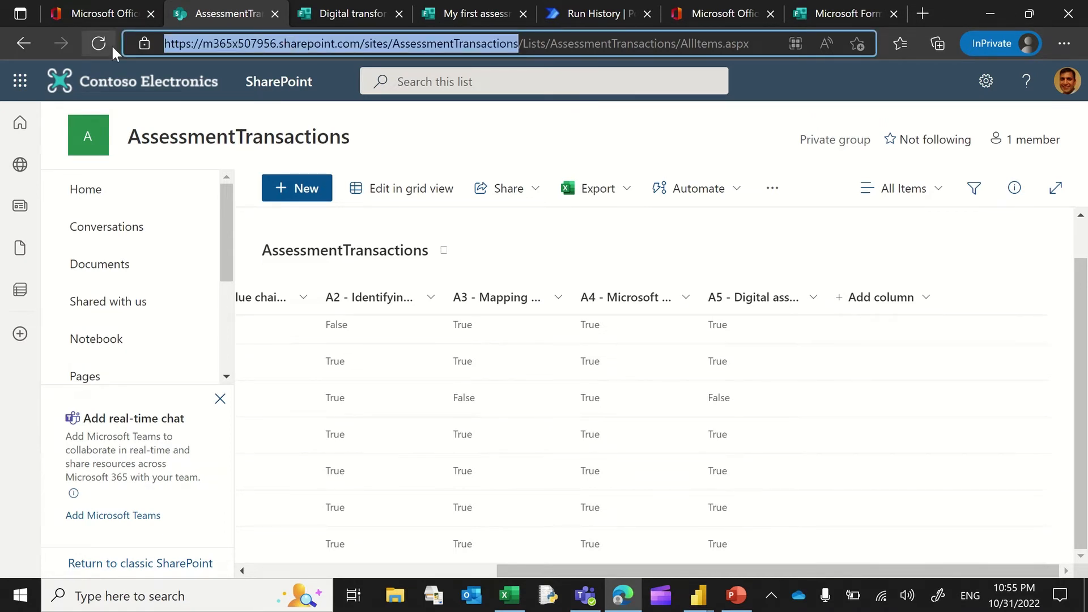
Step: Back in Power Query, connect with the copied address as the site URL and preview the AssessmentTransactions list without importing it
key(alt+Tab)
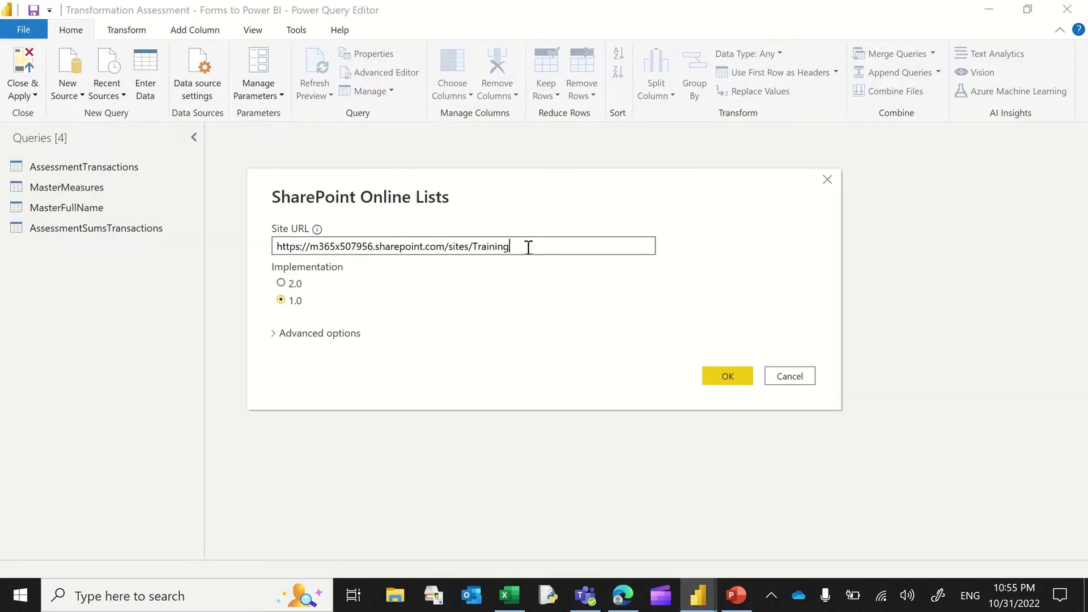
key(ctrl+a)
key(ctrl+v)
click(729, 375)
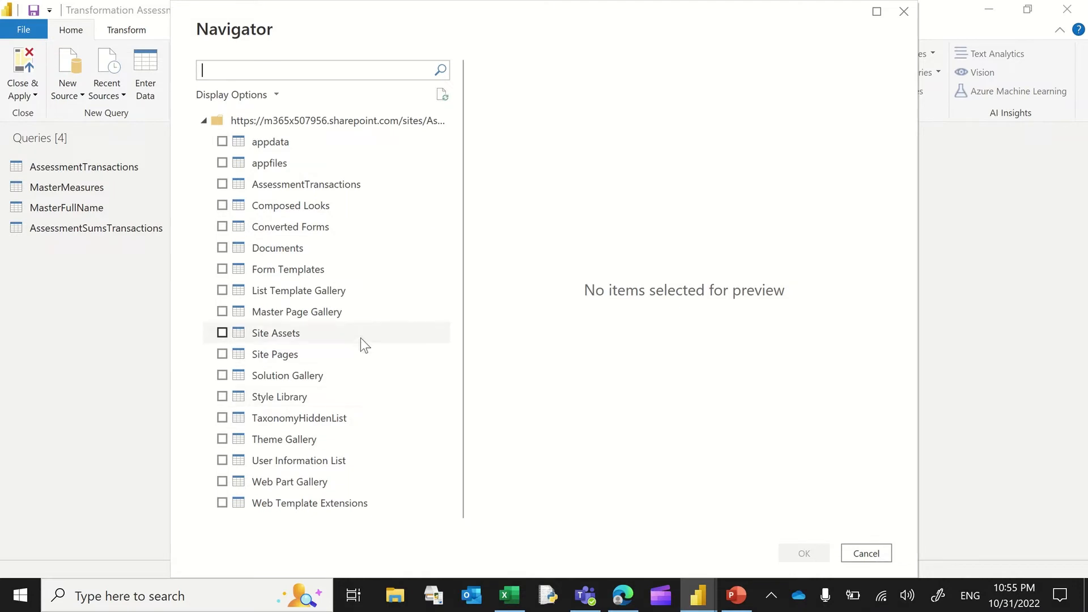
click(222, 184)
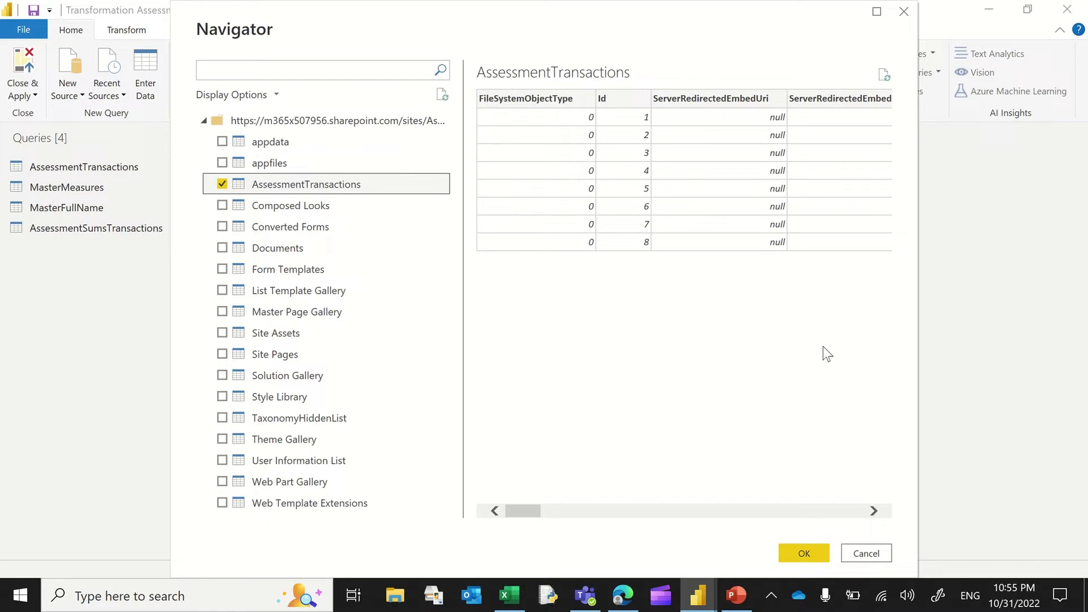
click(853, 554)
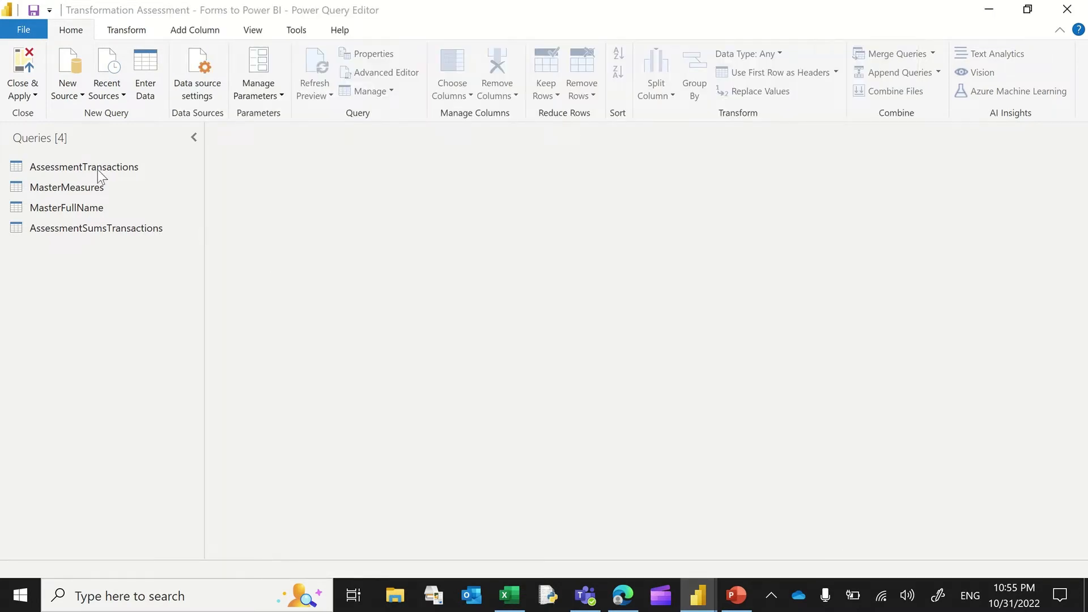
Step: Examine the AssessmentTransactions query's final table and the SharePoint and answer columns available at its Renamed Columns step
click(98, 168)
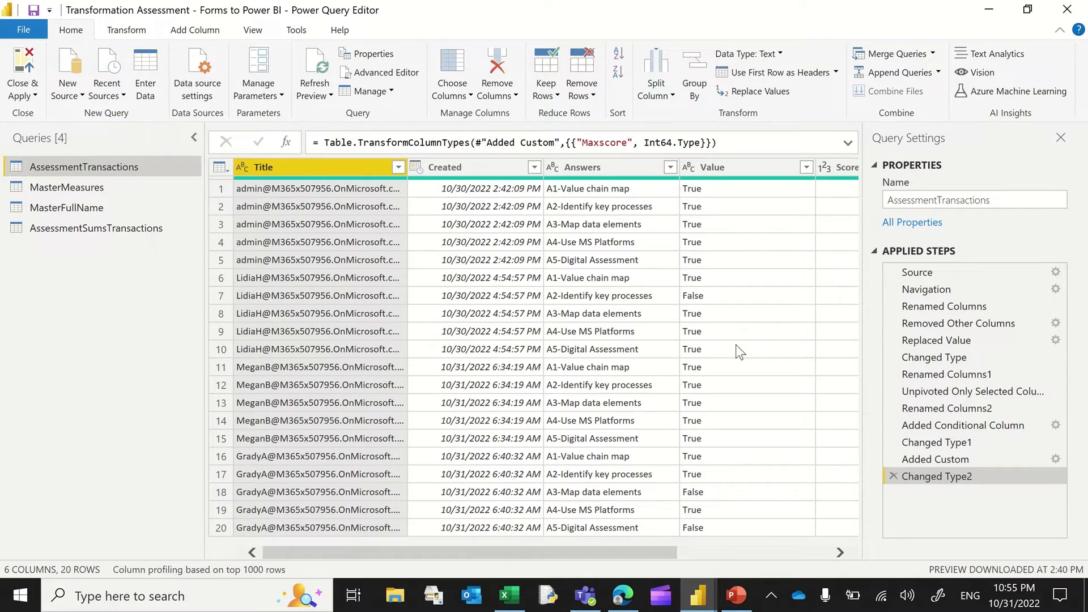
scroll(736, 345, right, 3)
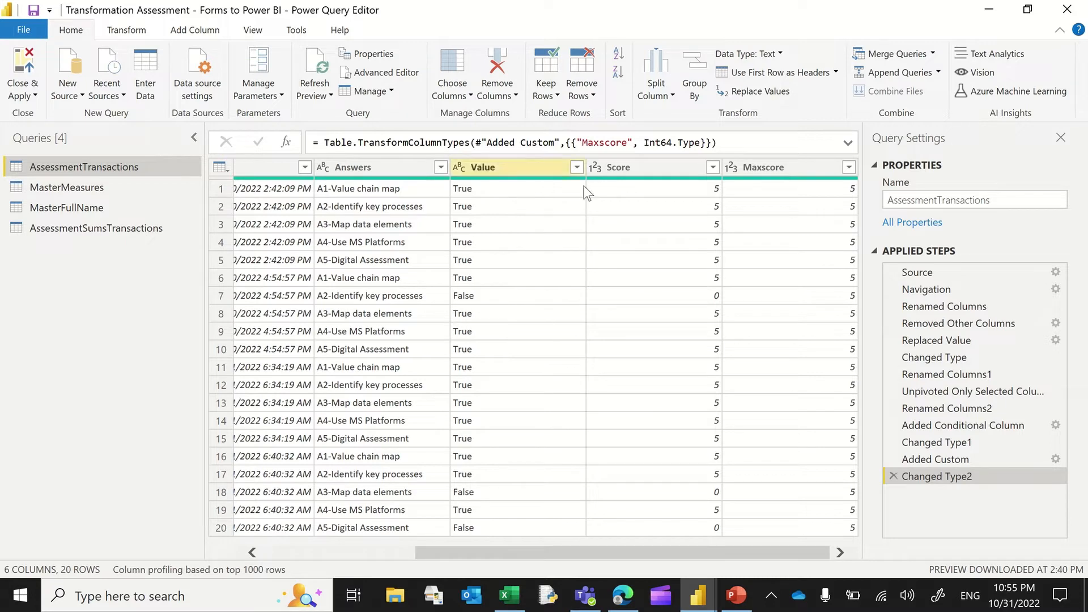
click(944, 308)
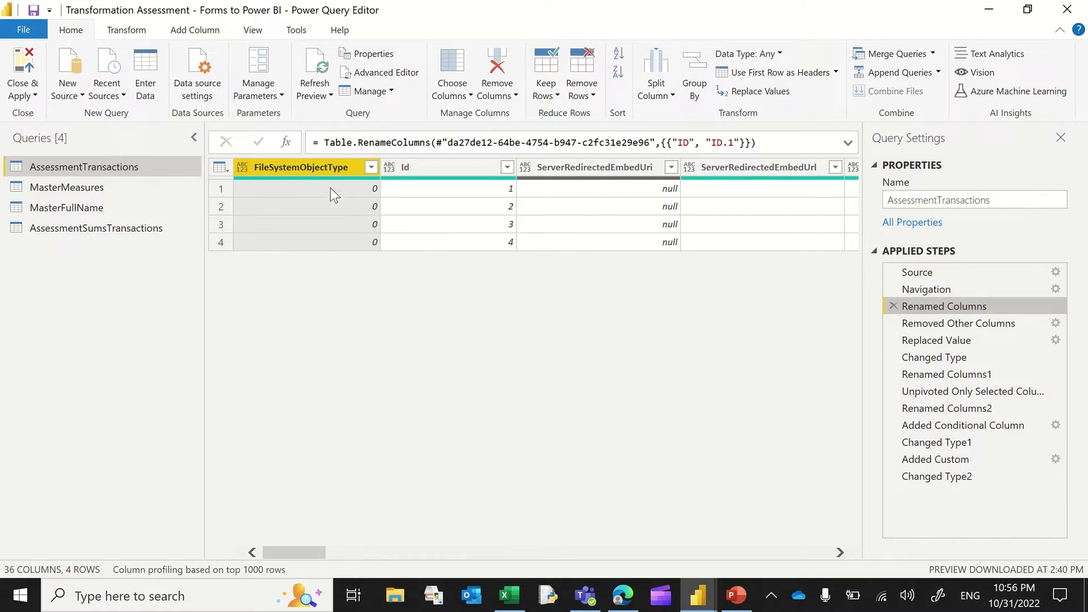
scroll(540, 226, right, 8)
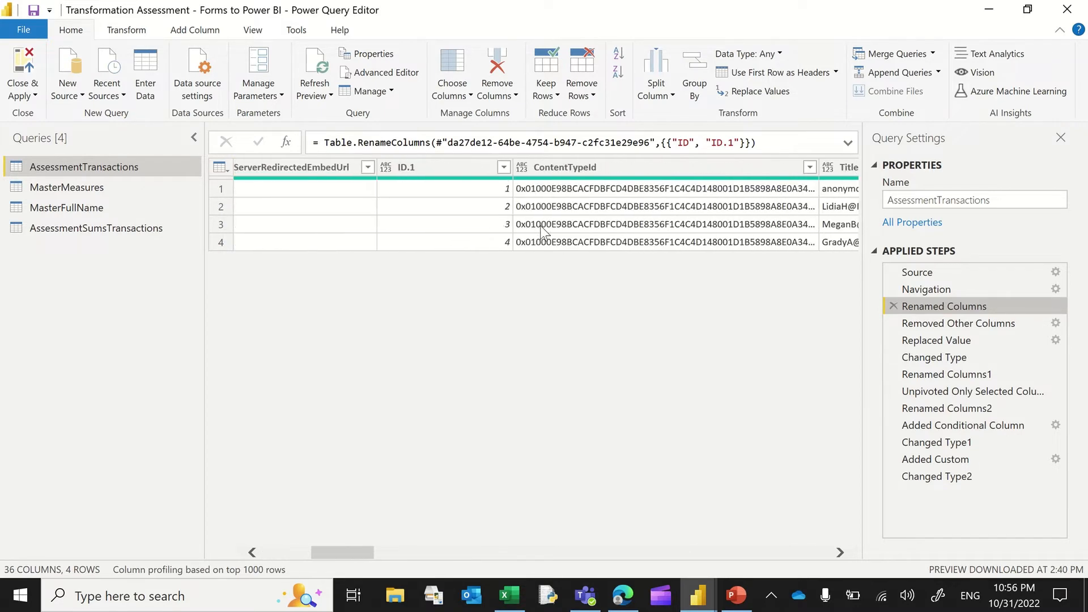
scroll(607, 209, right, 5)
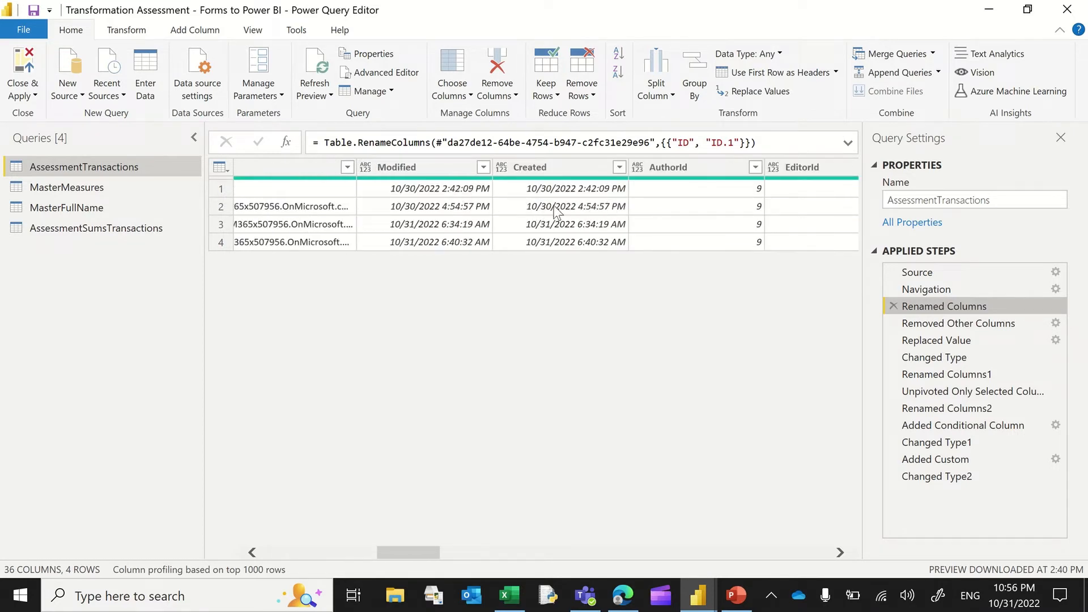
scroll(549, 207, right, 5)
scroll(556, 209, left, 3)
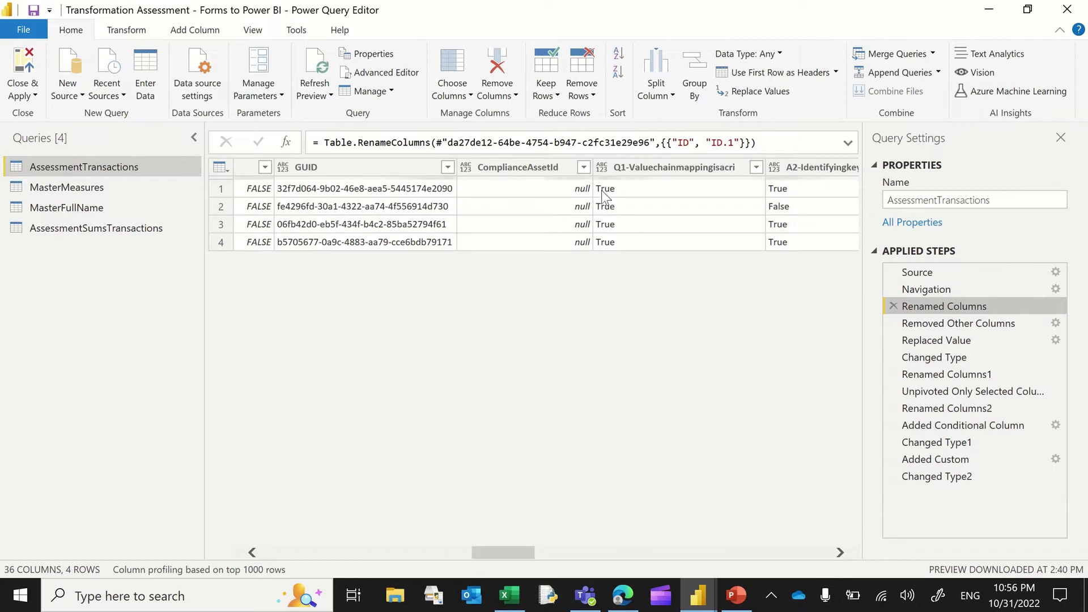
scroll(611, 193, right, 3)
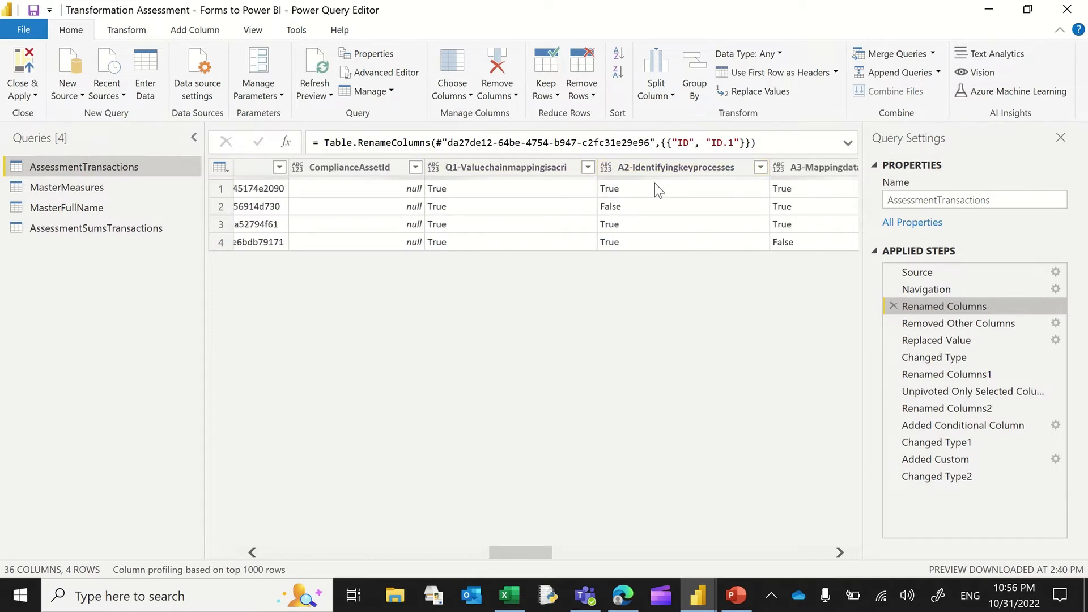
scroll(655, 184, right, 6)
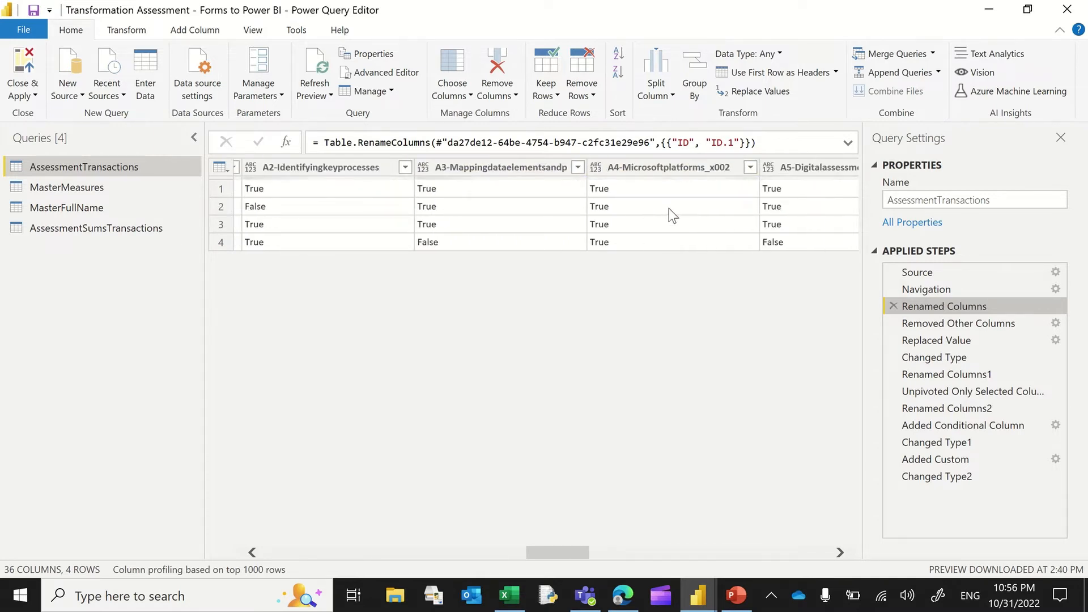
scroll(668, 209, right, 5)
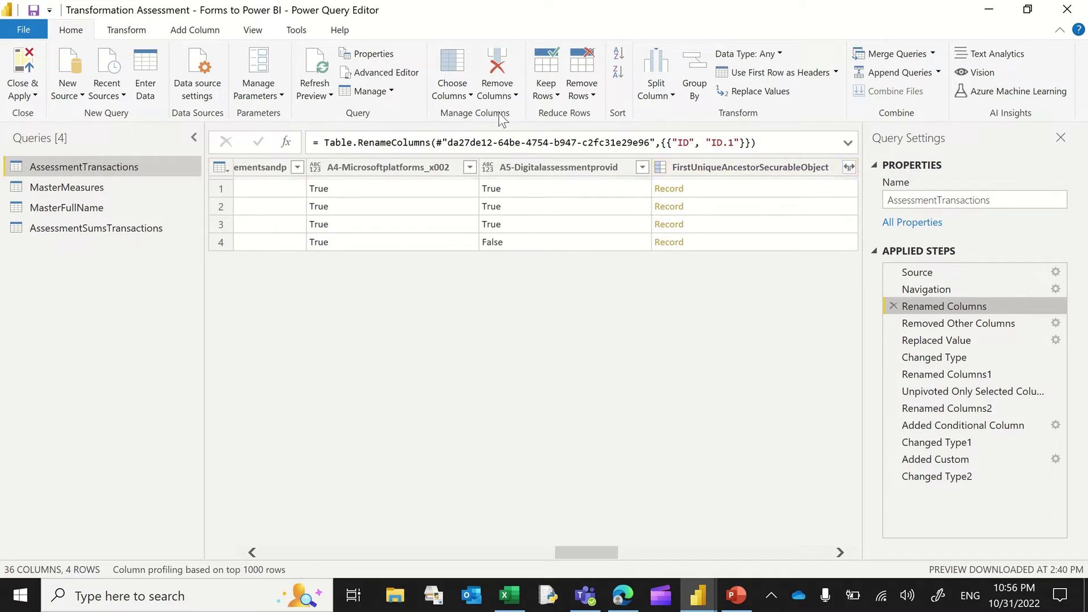
click(471, 97)
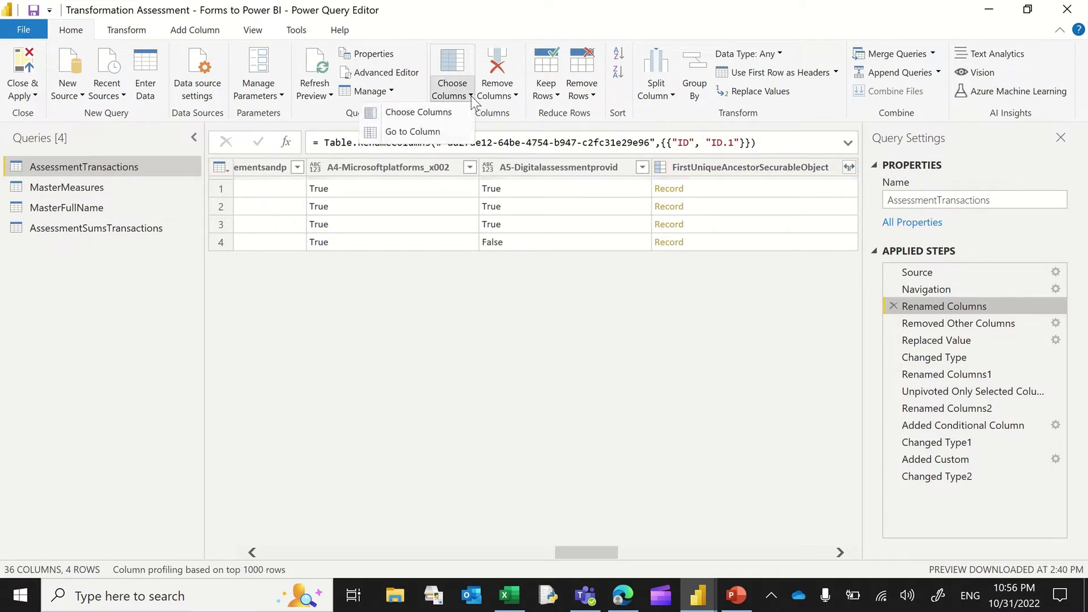
click(434, 130)
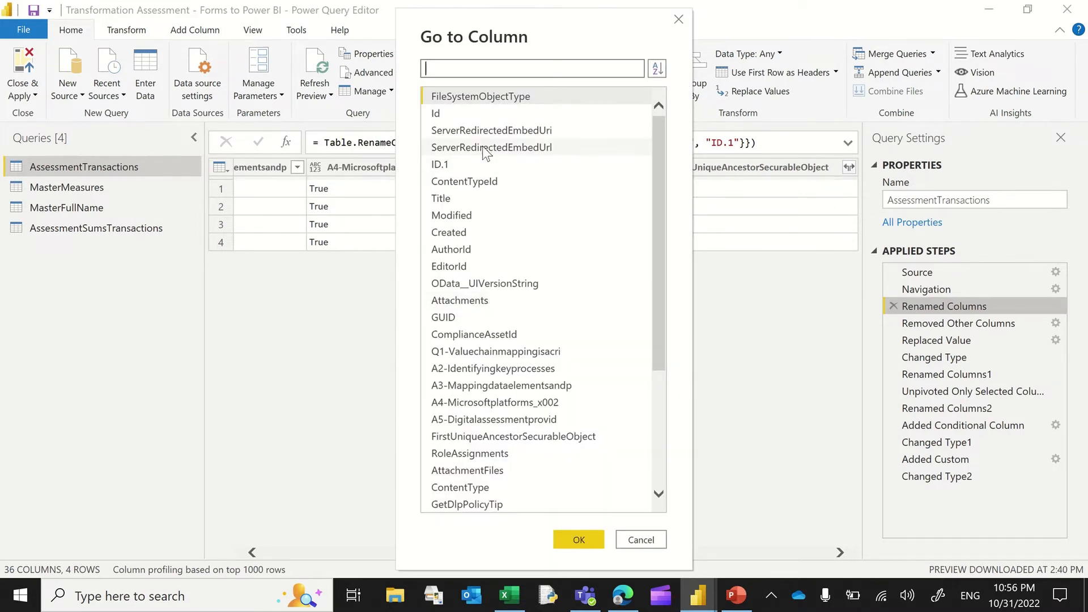
click(641, 540)
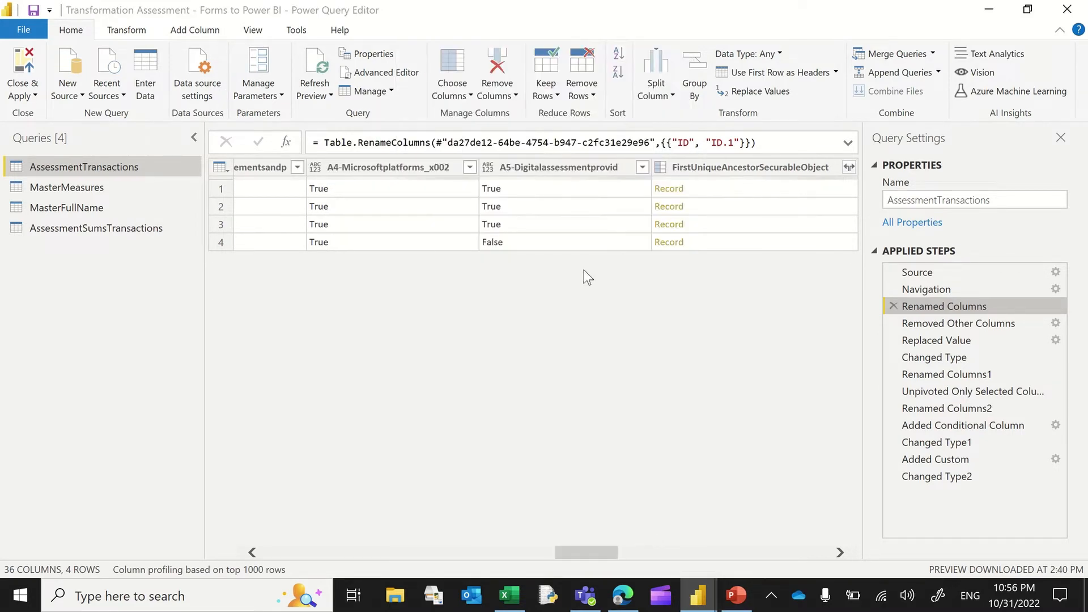
click(463, 97)
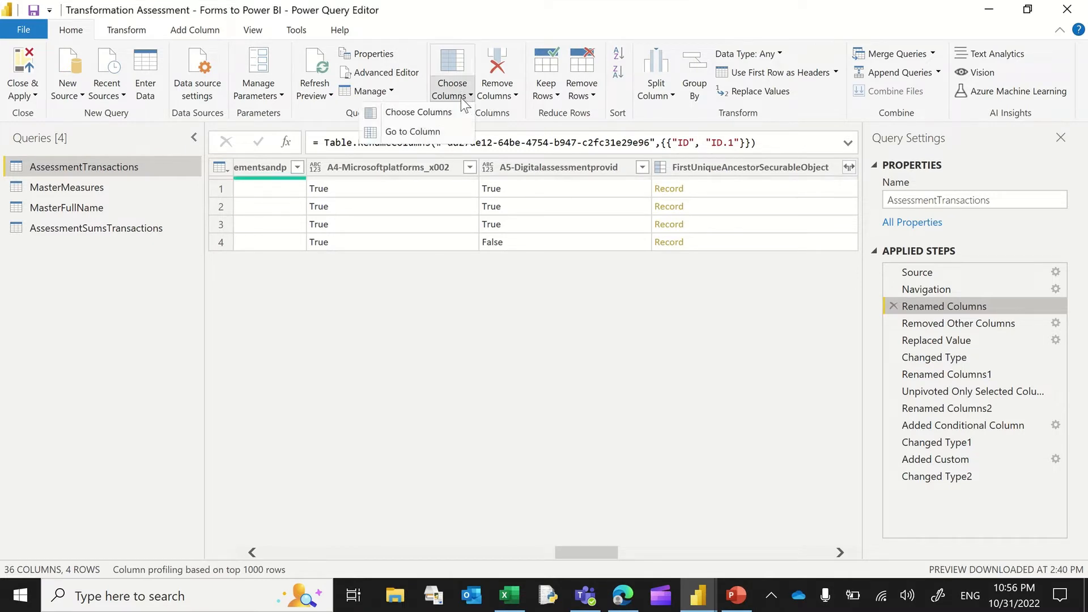
click(432, 112)
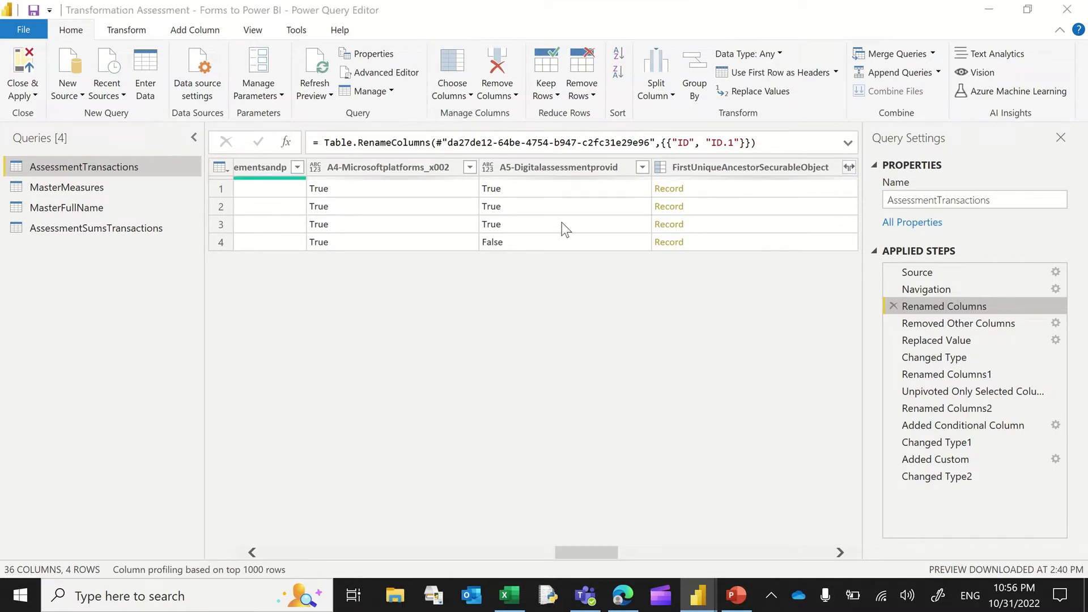
click(683, 339)
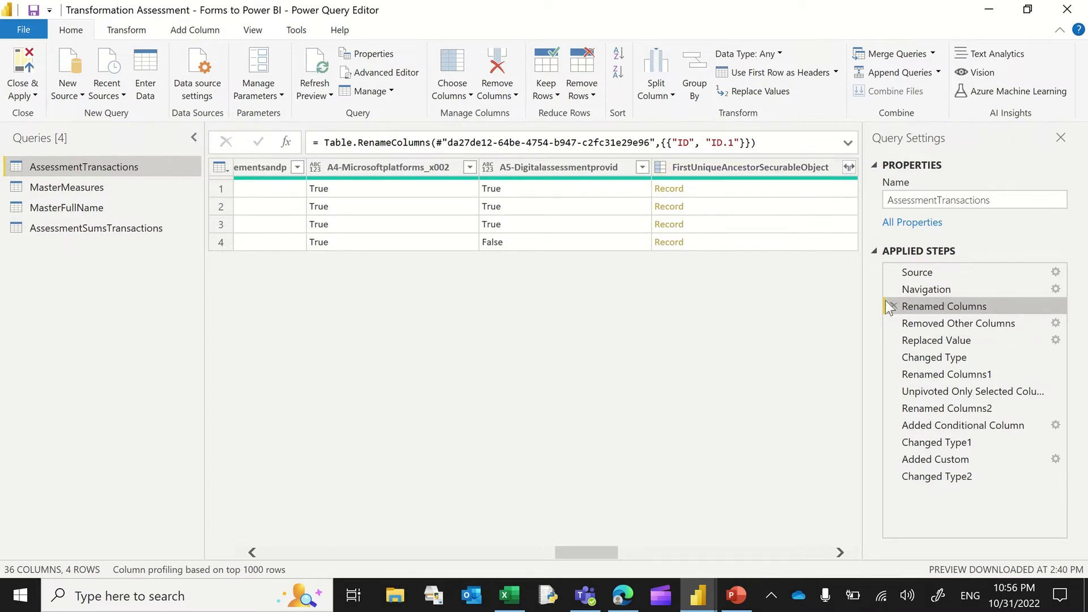
Step: Examine the AssessmentTransactions table at its Removed Other Columns, Changed Type and Renamed Columns1 steps
right_click(950, 326)
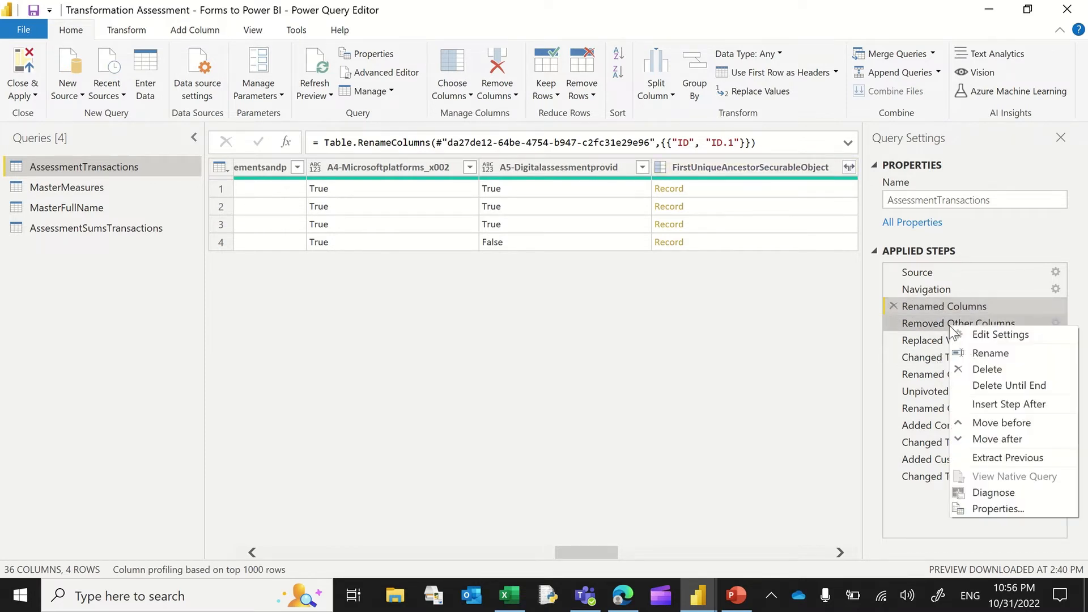
click(918, 324)
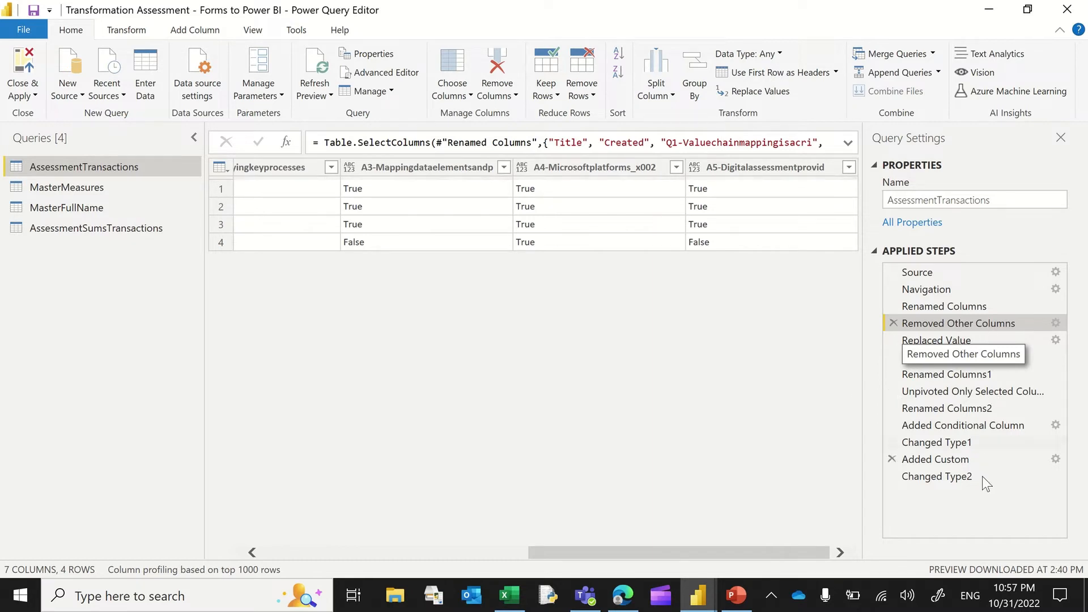
right_click(966, 341)
click(925, 356)
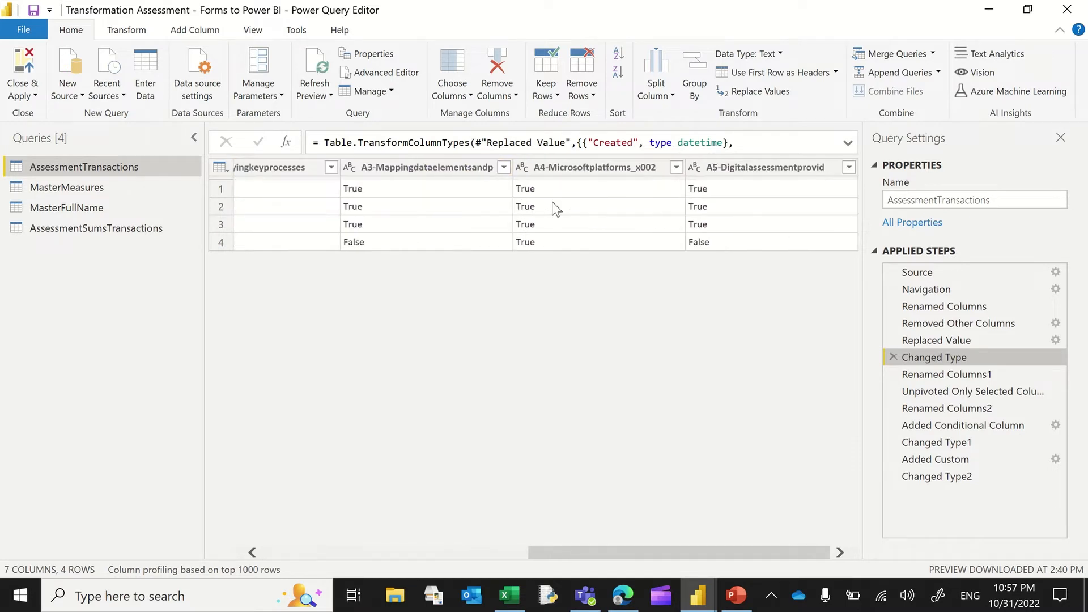
click(937, 376)
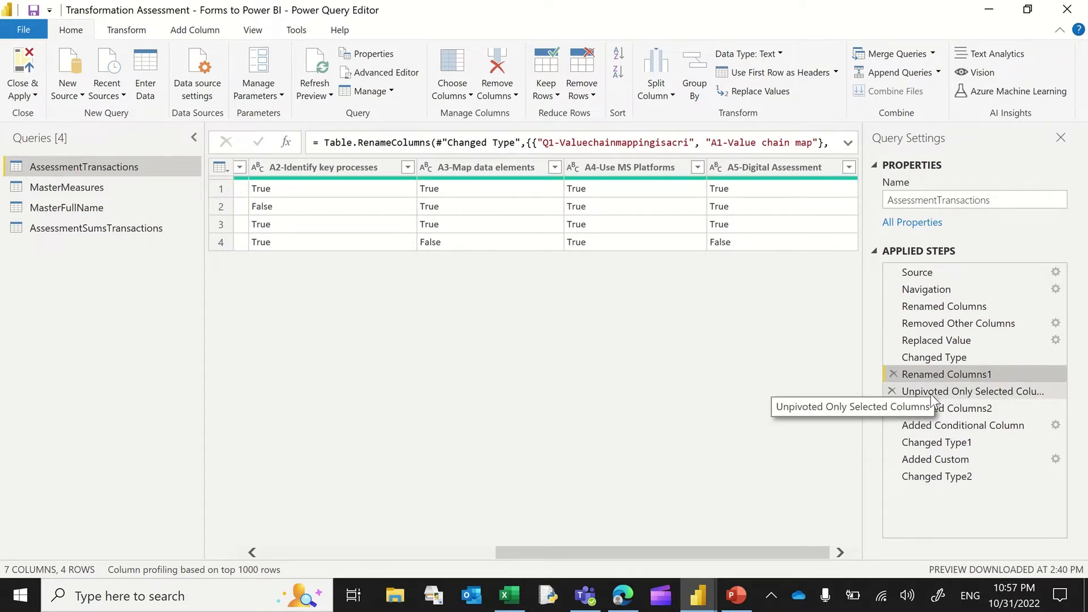
Step: Compare the AssessmentTransactions table before and after its answer columns are unpivoted
click(930, 392)
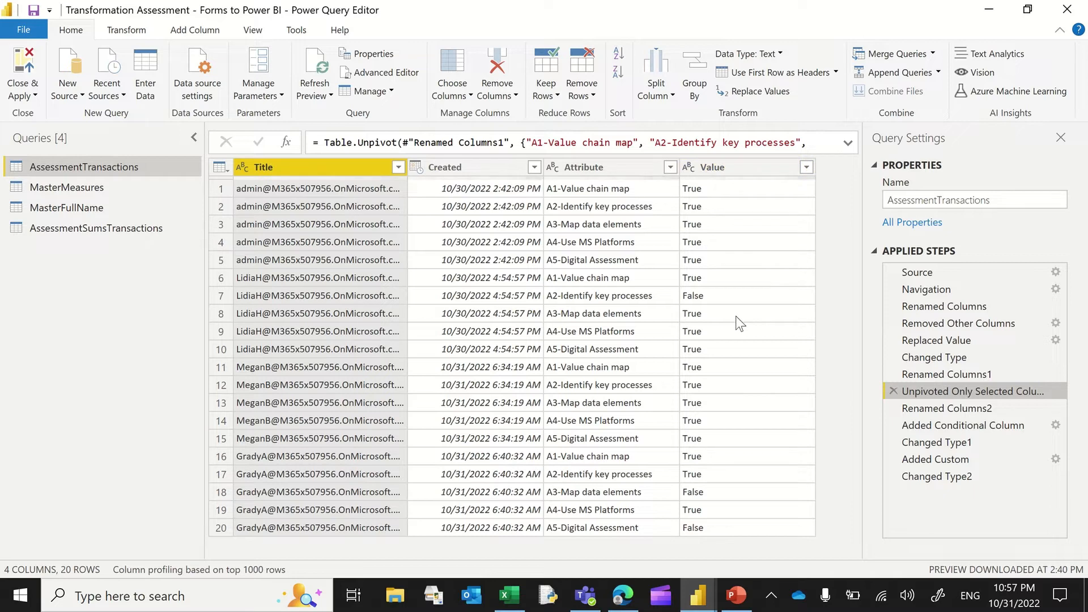
click(930, 373)
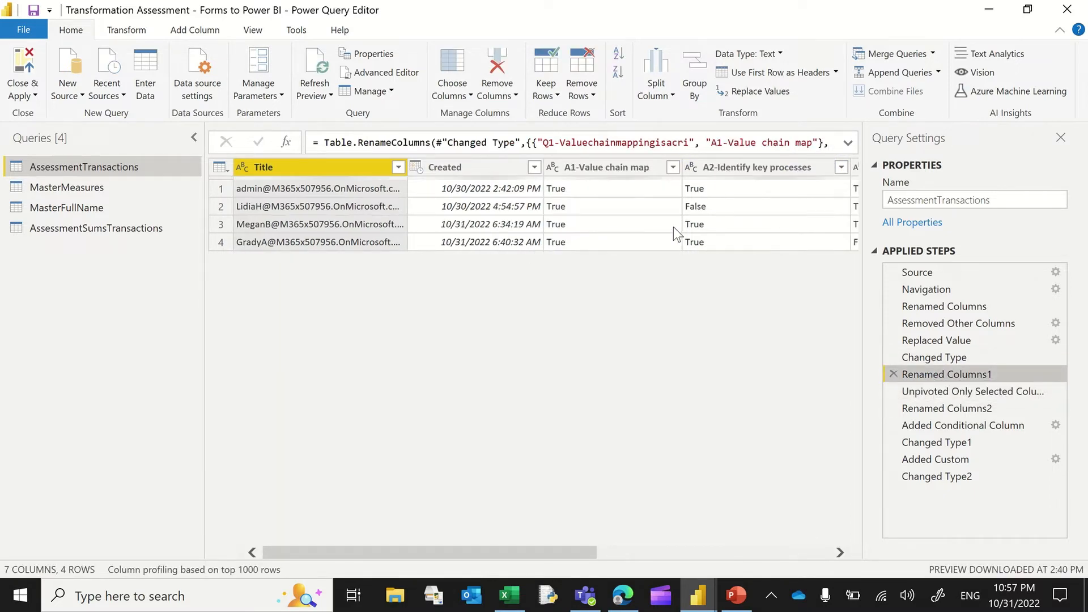
click(960, 395)
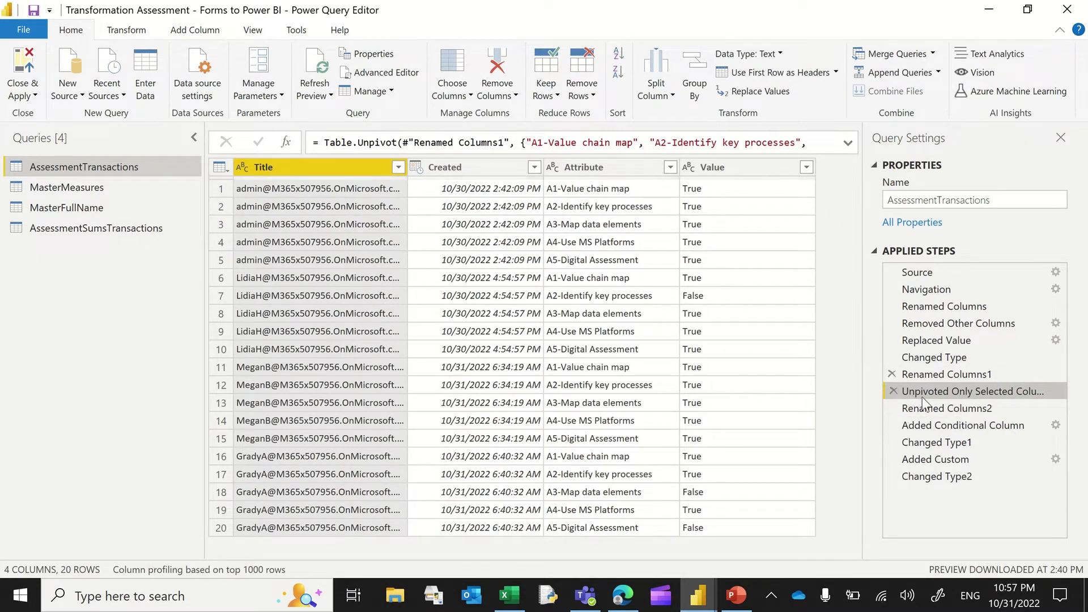
Step: At Renamed Columns1, select all columns and view the unpivot options without applying any, then return to the Unpivoted Only Selected Columns step
click(937, 378)
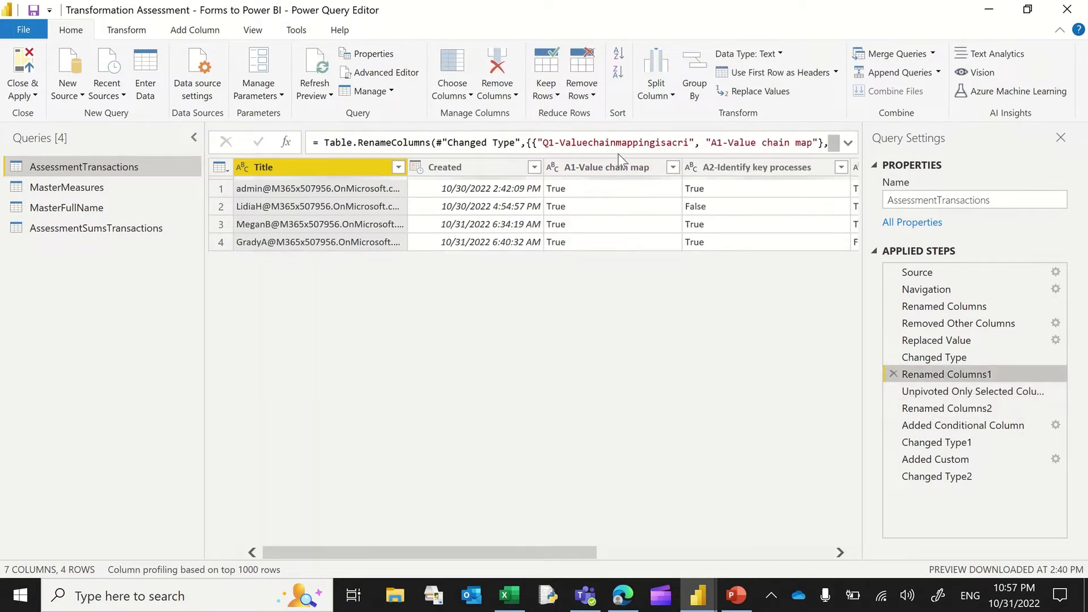
scroll(692, 243, right, 5)
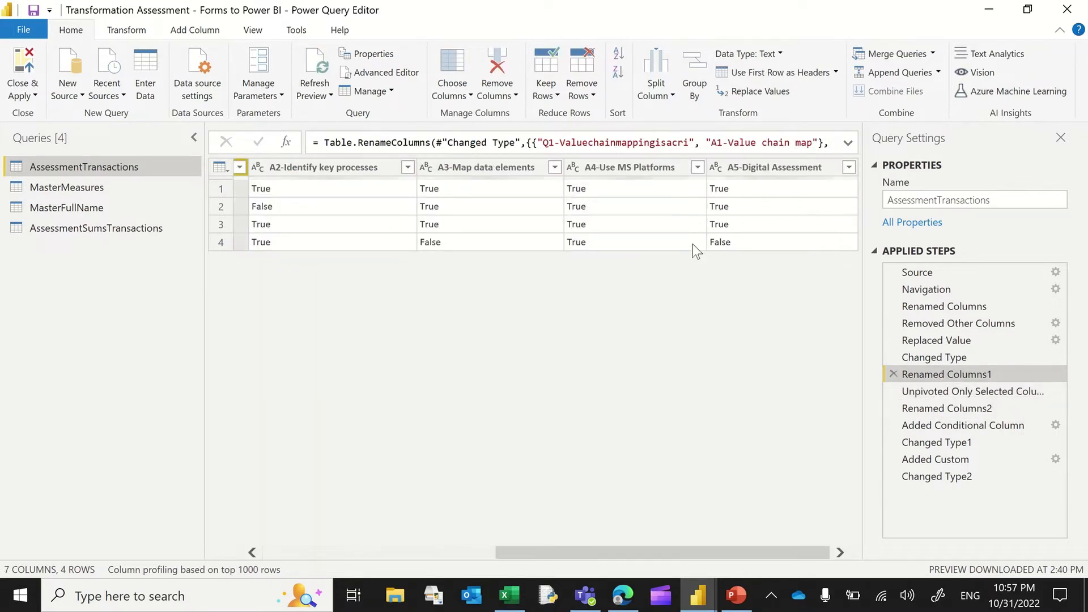
click(763, 172)
key(ctrl+a)
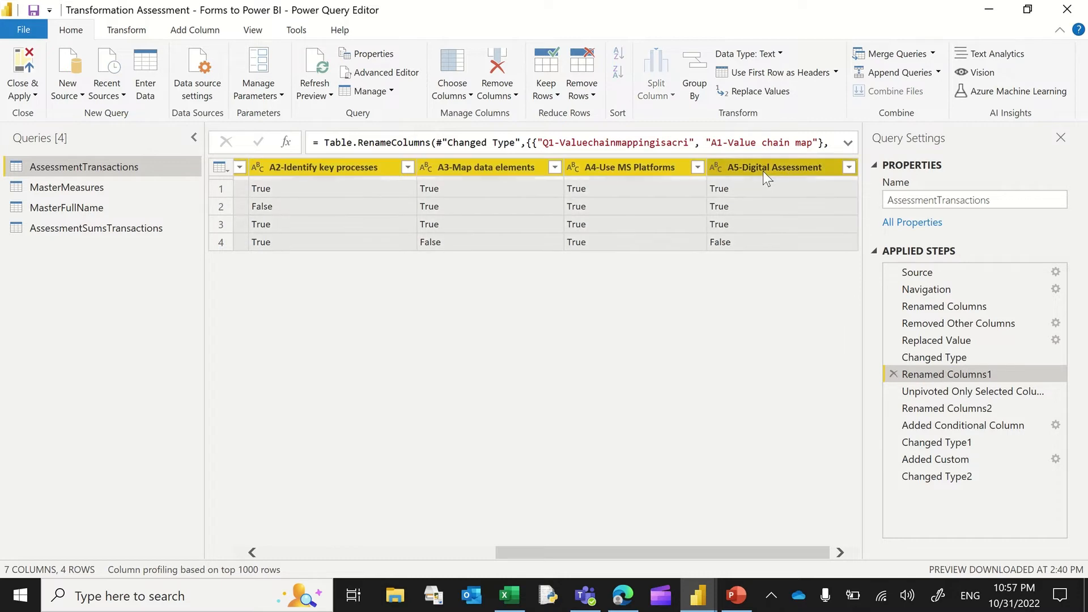
right_click(763, 172)
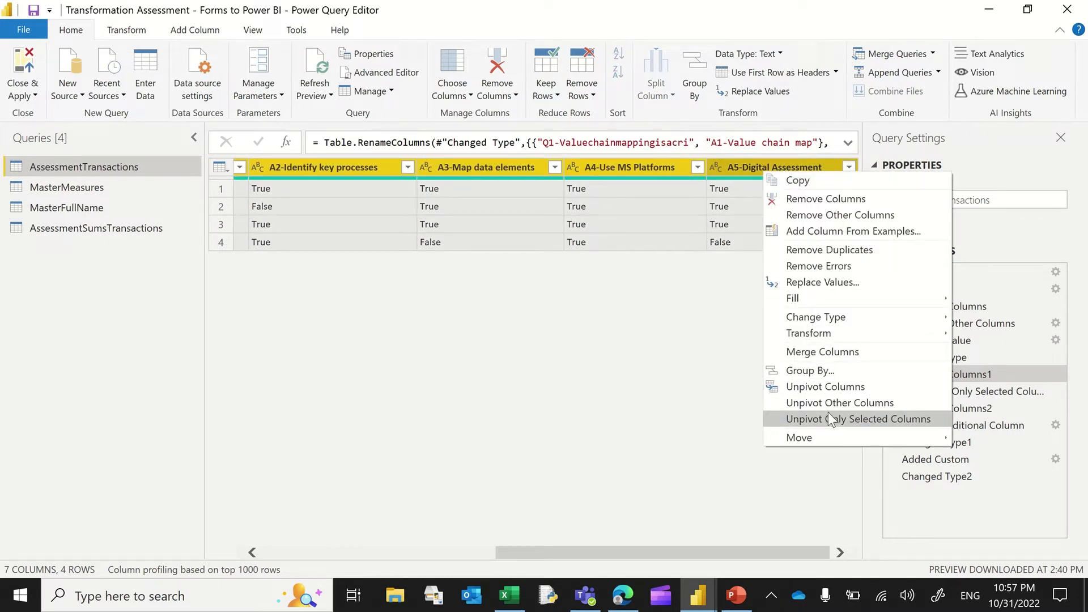
click(687, 407)
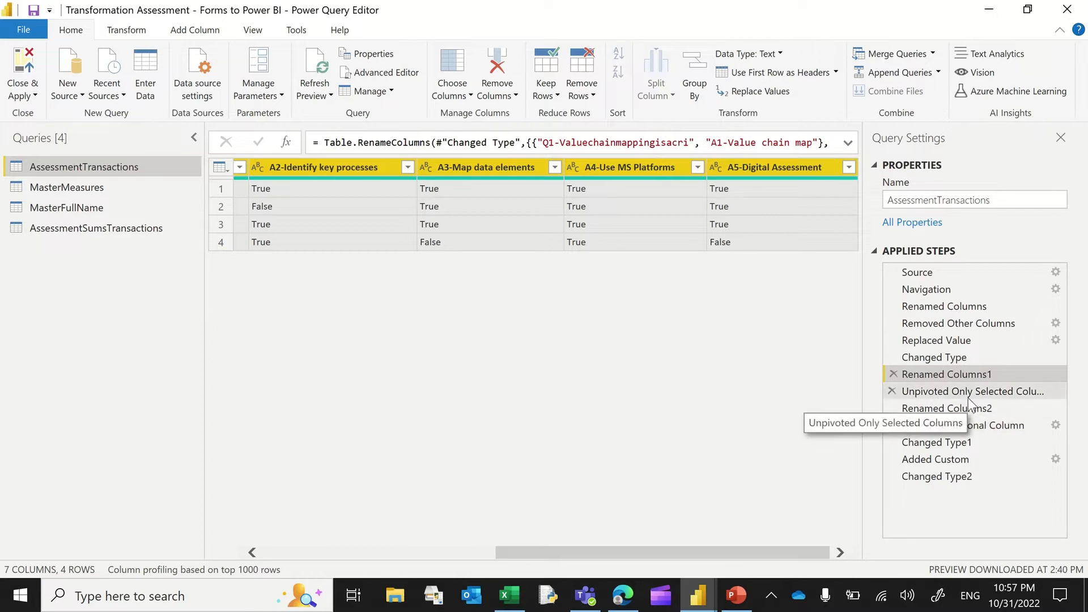
click(968, 397)
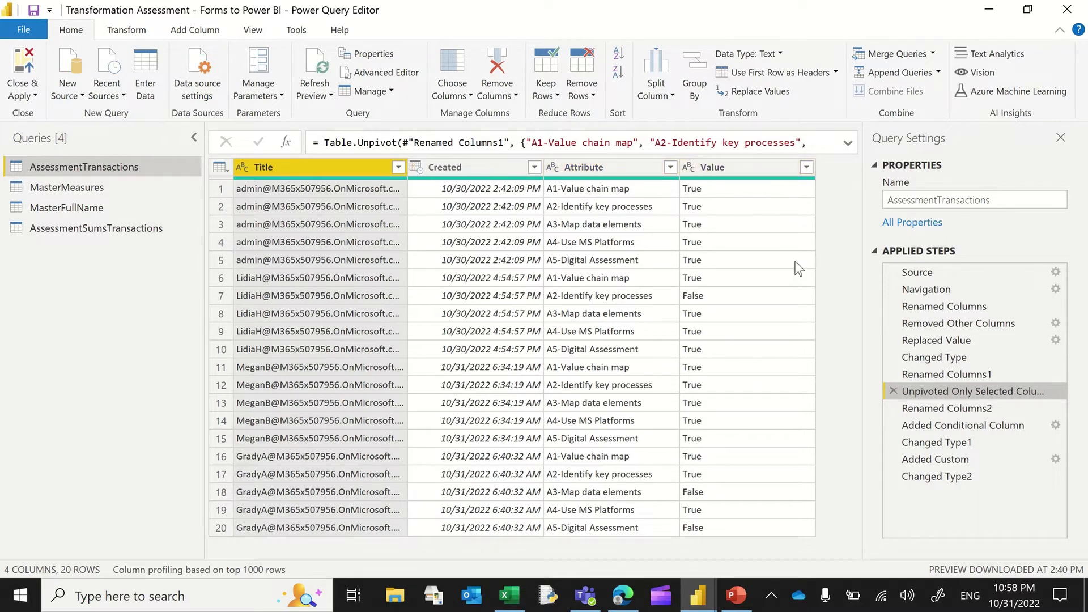
Step: View the Score column at the Added Conditional Column step and the Maxscore column at the Added Custom step
right_click(938, 430)
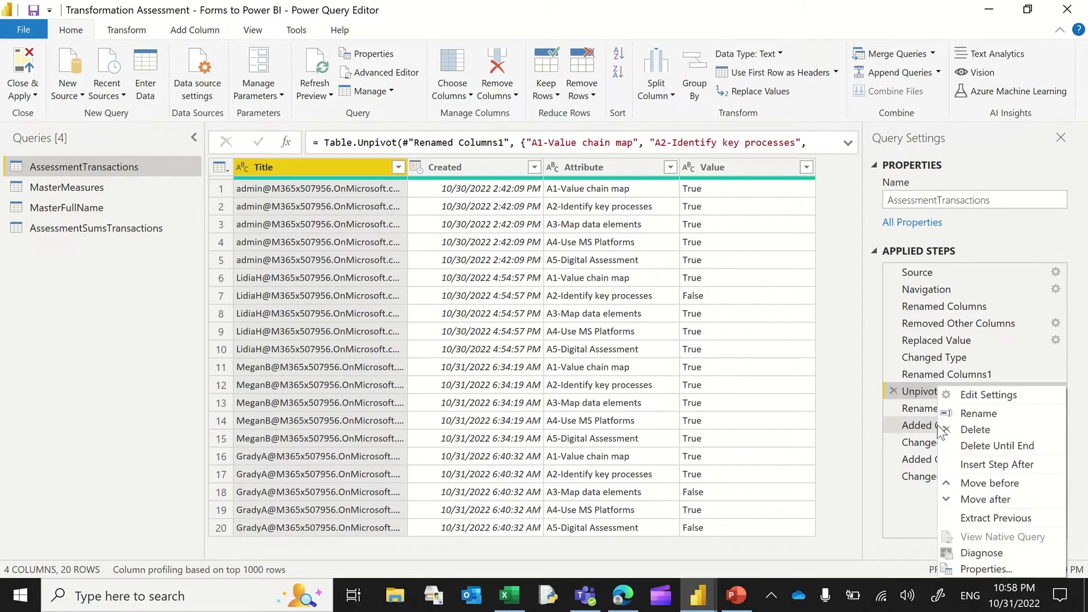
click(914, 421)
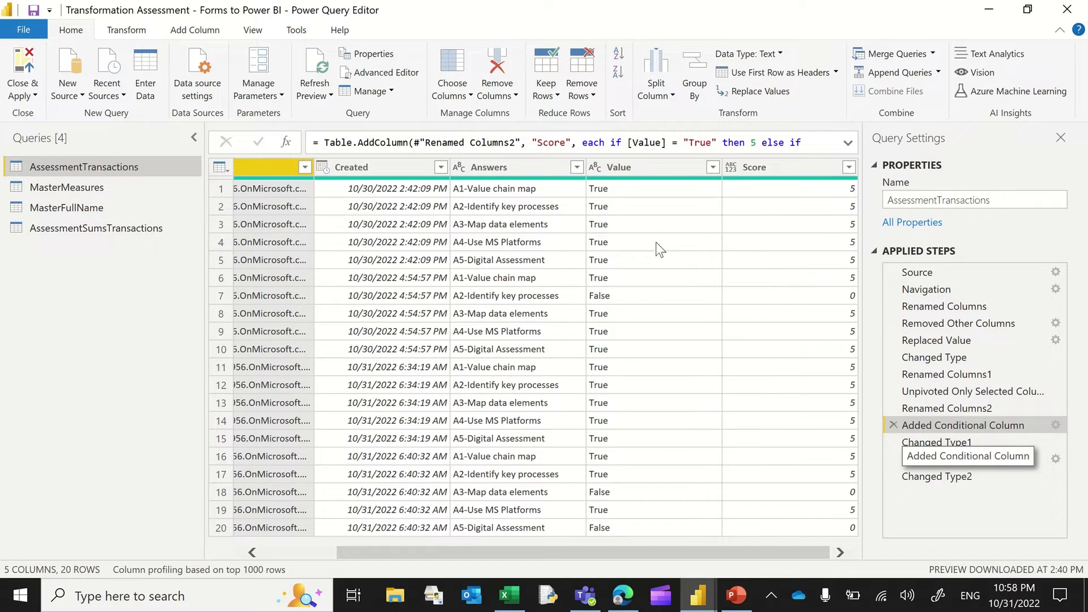
right_click(1044, 461)
click(938, 461)
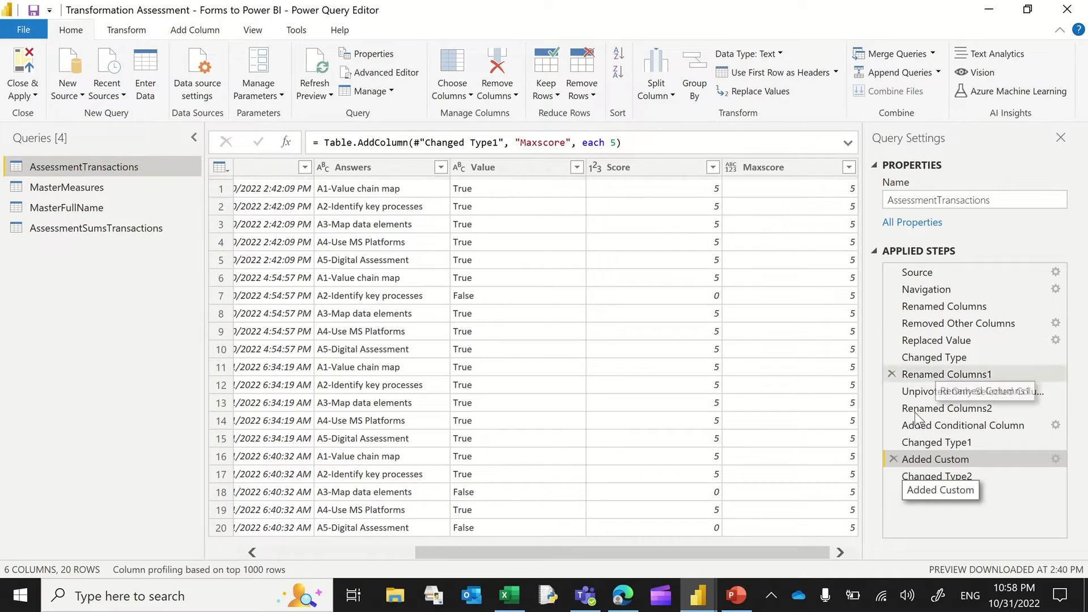
Step: Review the If and Else If rules of the Score conditional column in its step settings and close them without changes
click(934, 426)
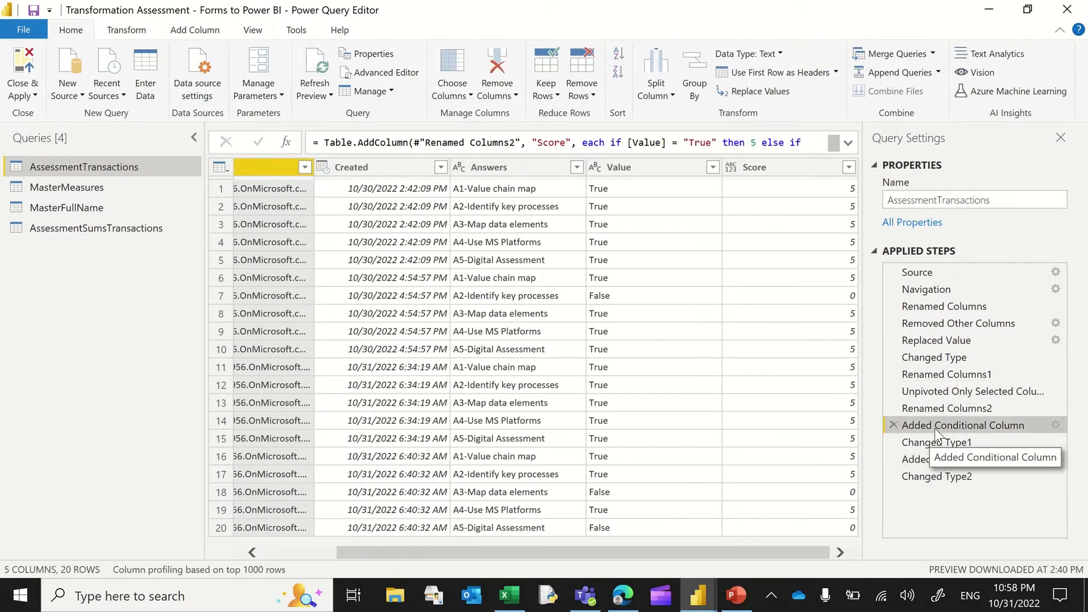
right_click(936, 429)
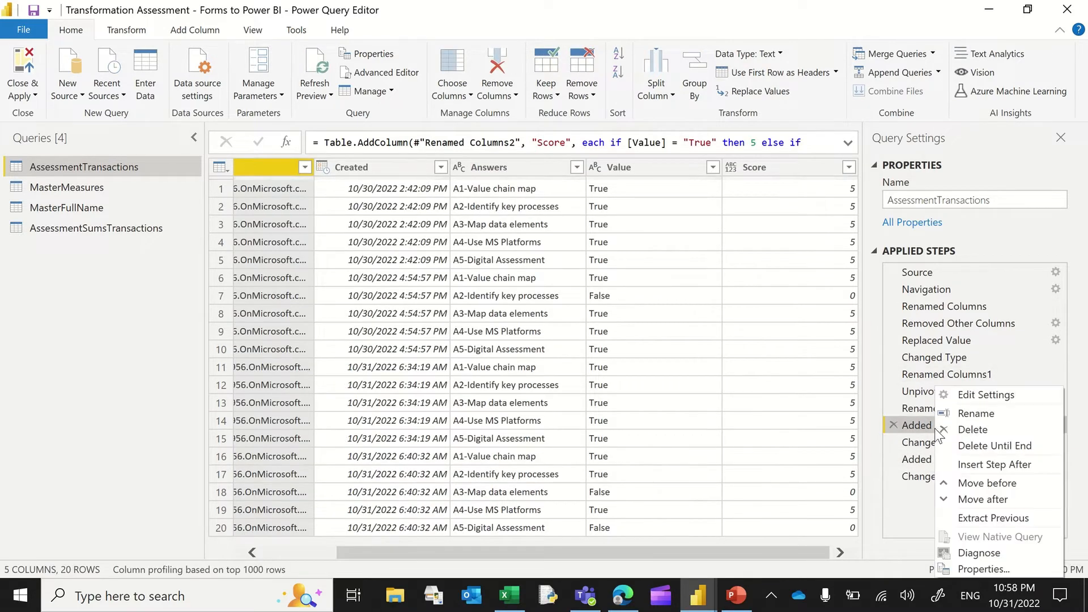
click(981, 398)
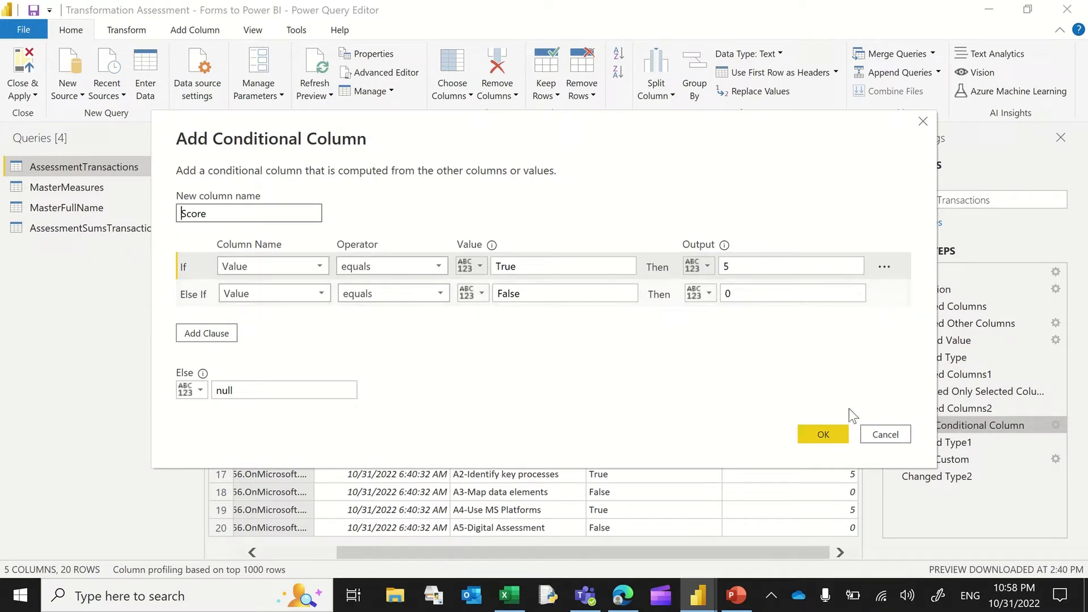
click(889, 440)
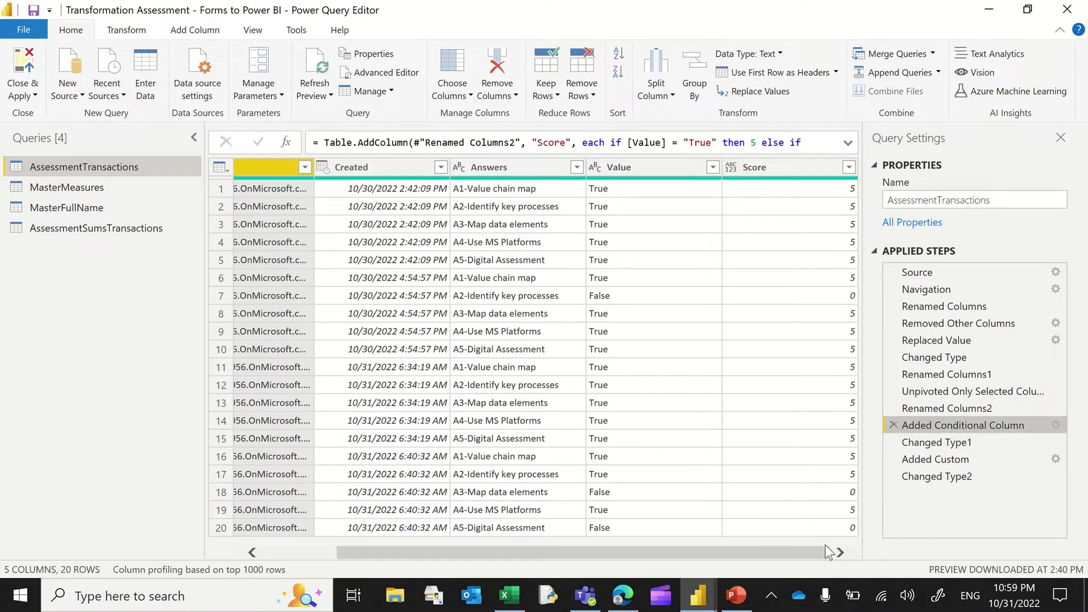
Step: Dismiss the step insertion and examine the full table at the Added Custom step, including the Maxscore column
right_click(922, 464)
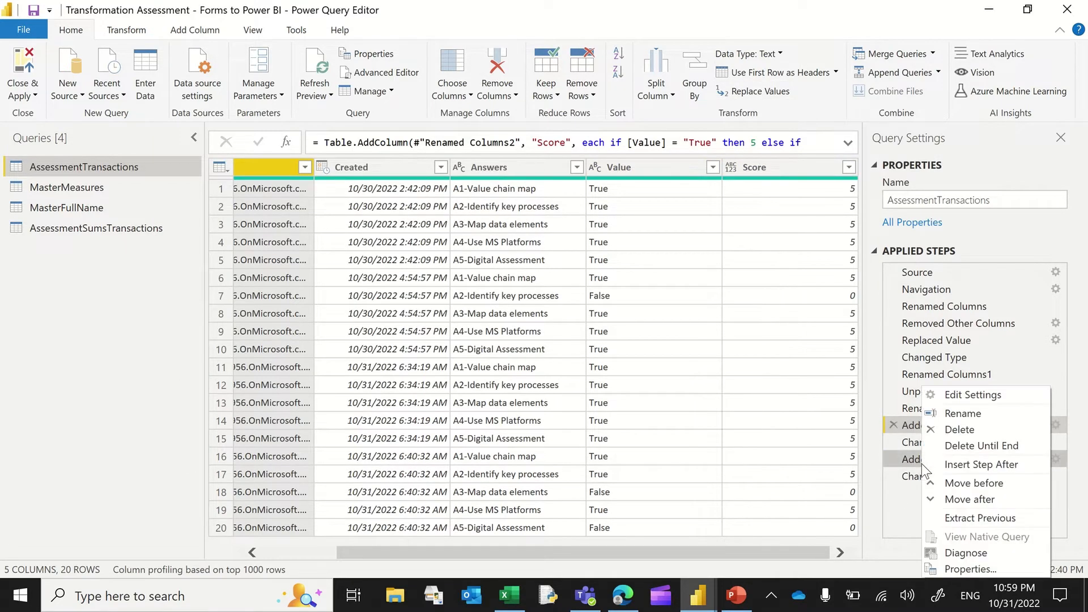
click(924, 465)
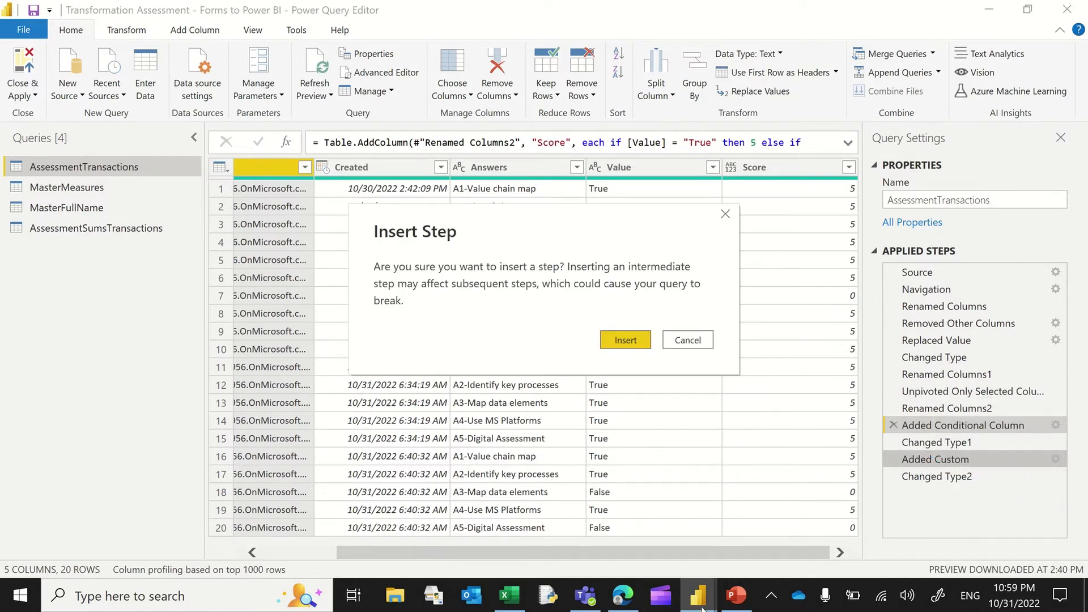
click(688, 340)
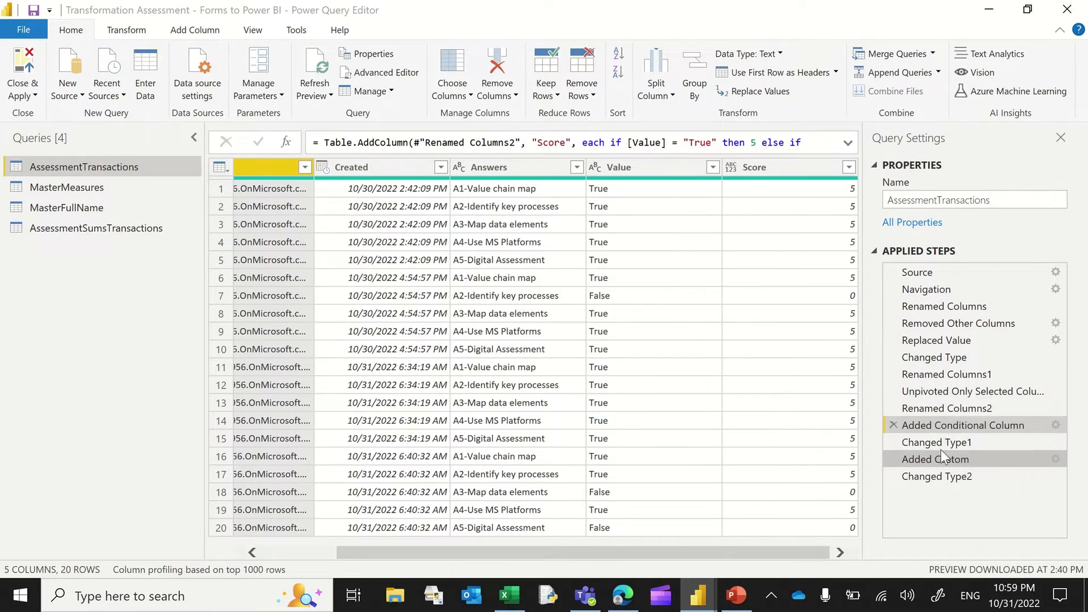
click(929, 480)
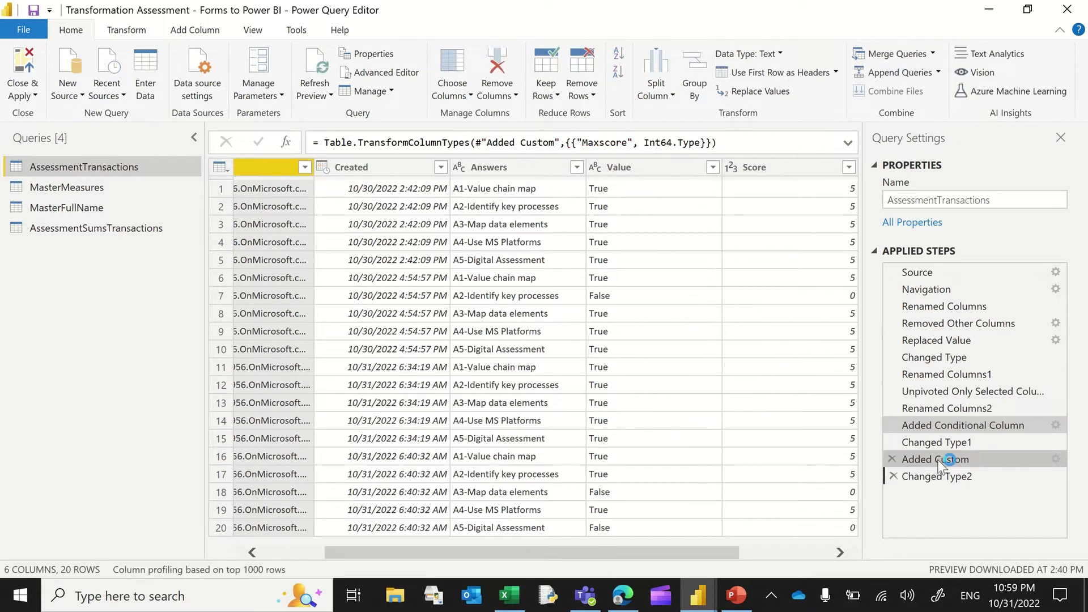
click(913, 458)
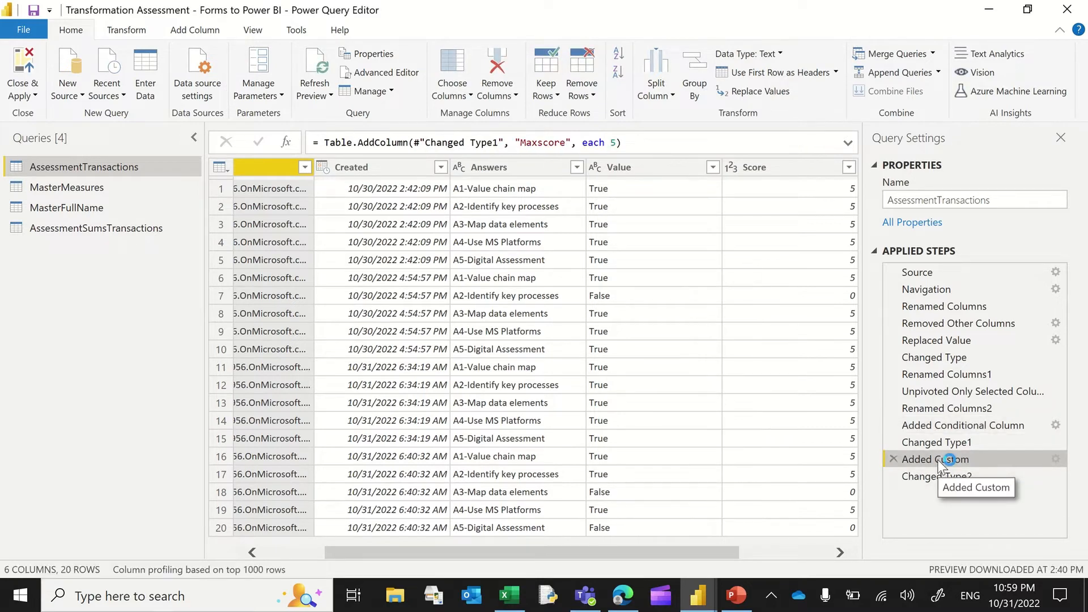
click(810, 552)
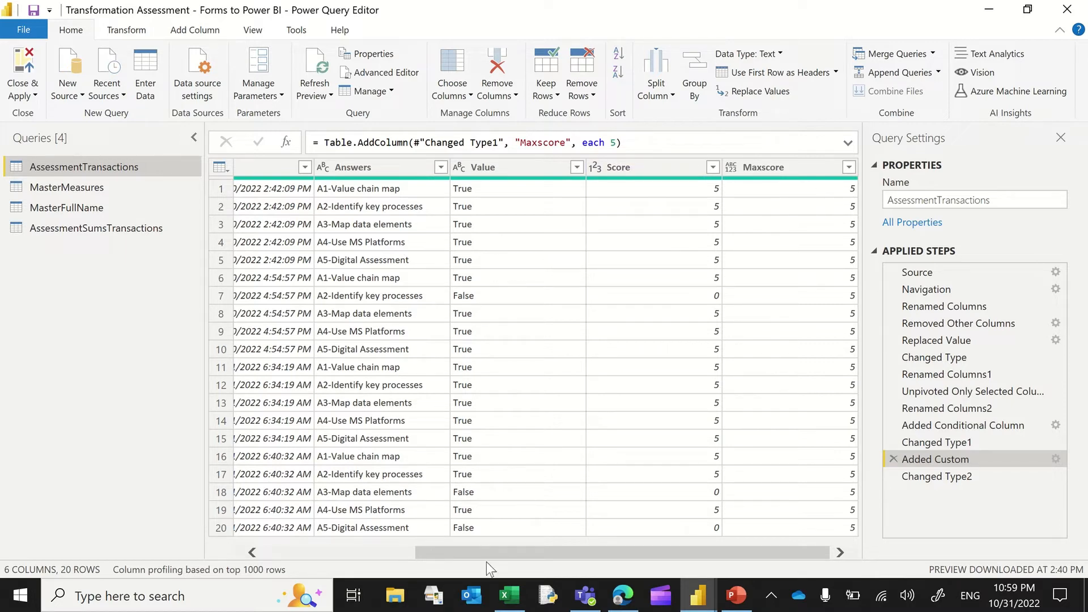
drag(486, 553, 333, 554)
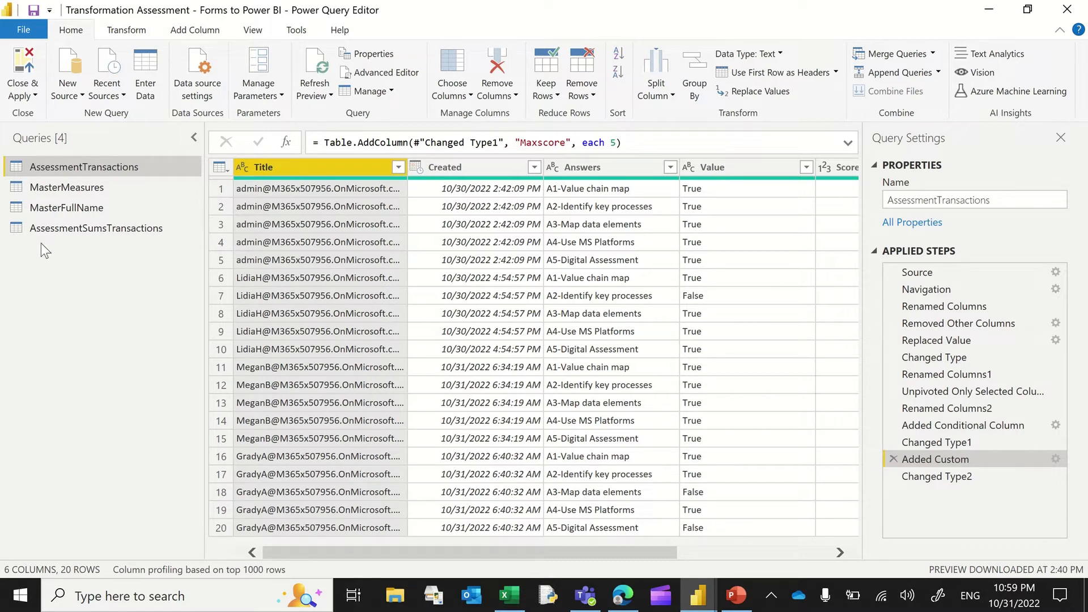
Step: Examine the AssessmentSumsTransactions query and its Source step, and view the Reference option available for the AssessmentTransactions query
click(58, 233)
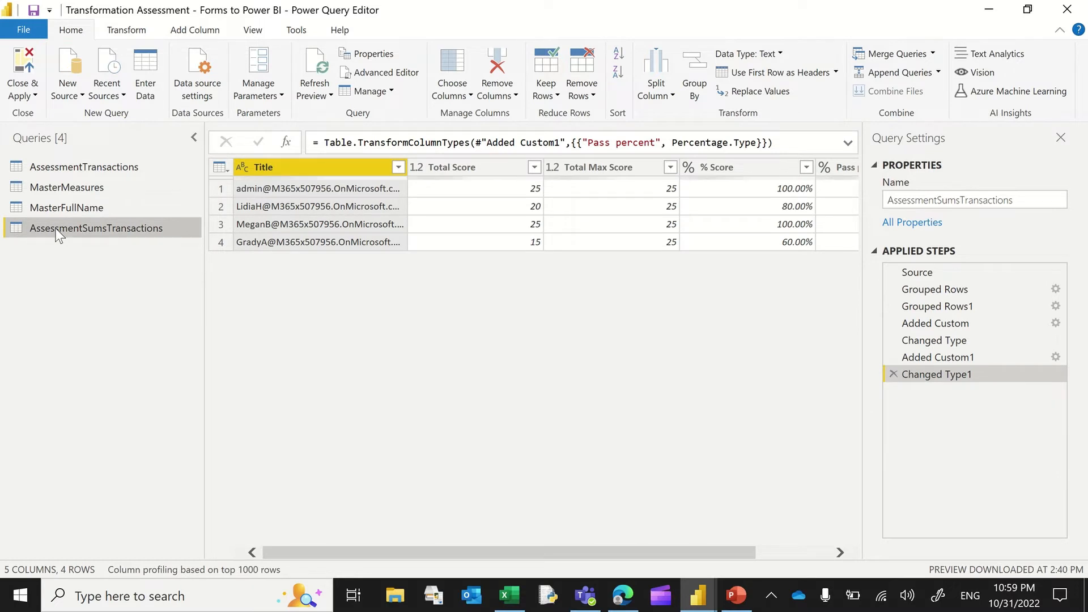
click(937, 276)
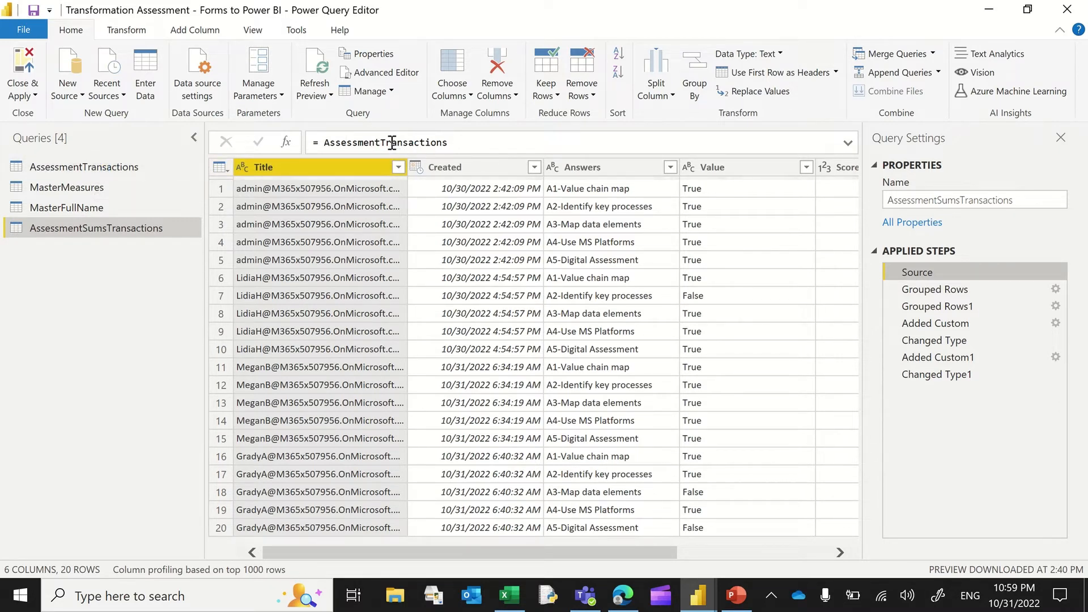
right_click(101, 168)
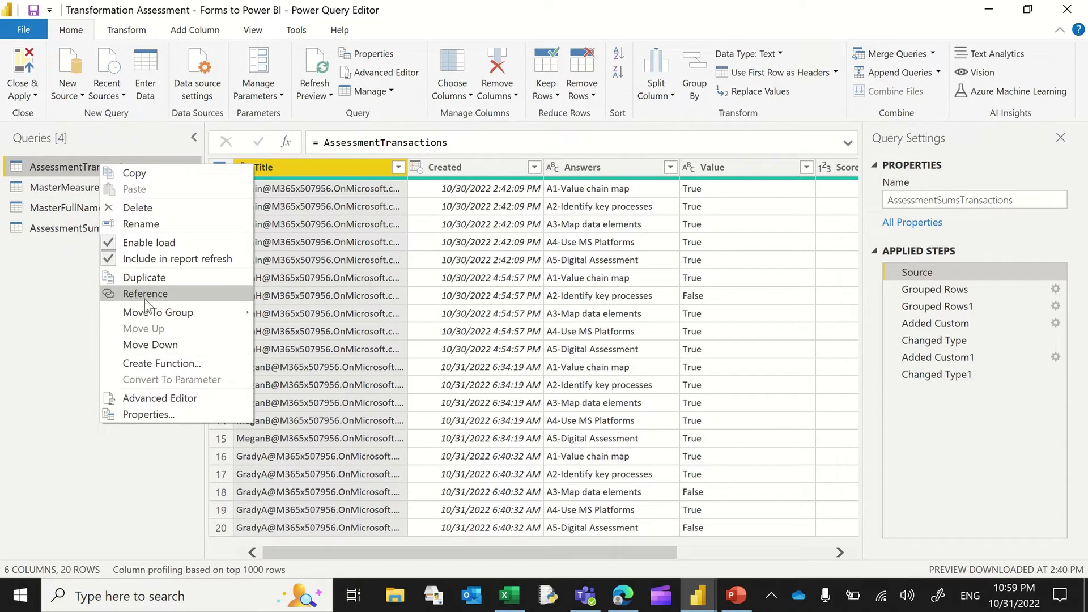
click(64, 285)
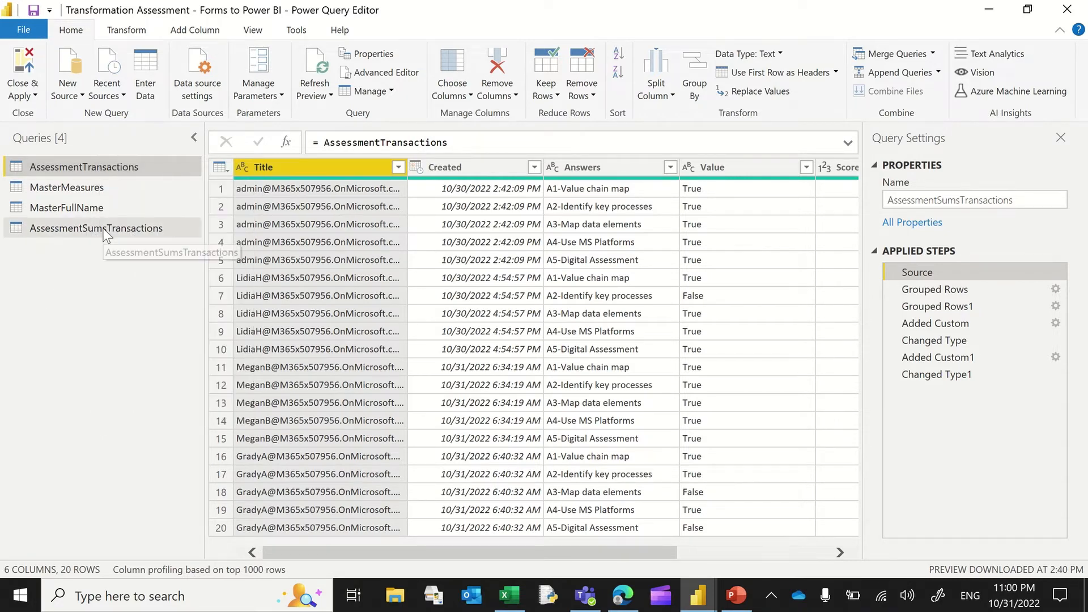
click(106, 233)
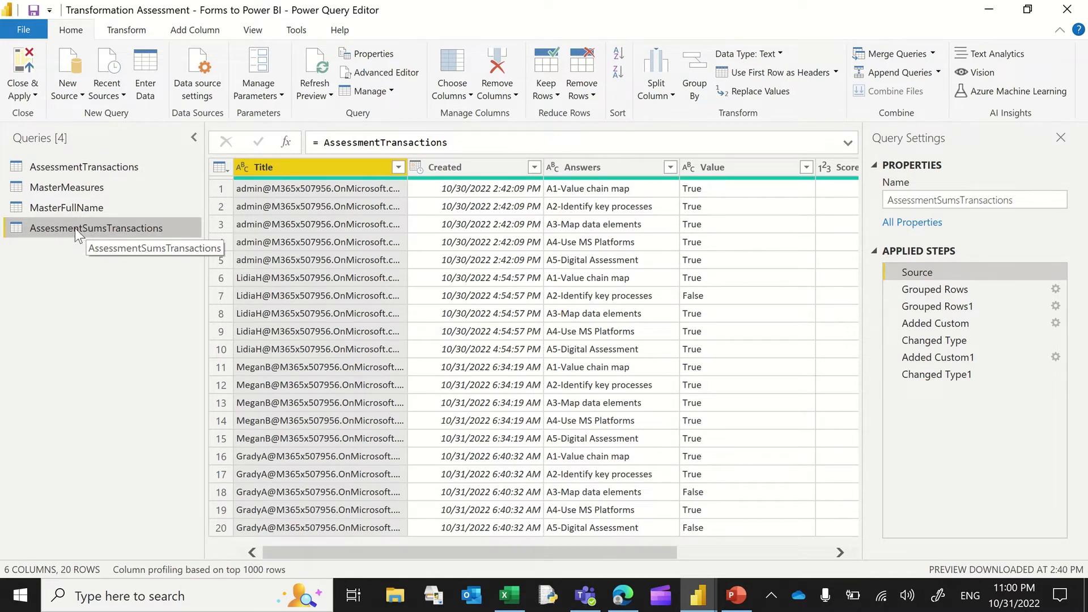
Step: Review the Group By settings of the Grouped Rows step in AssessmentSumsTransactions and close them without changes
click(940, 297)
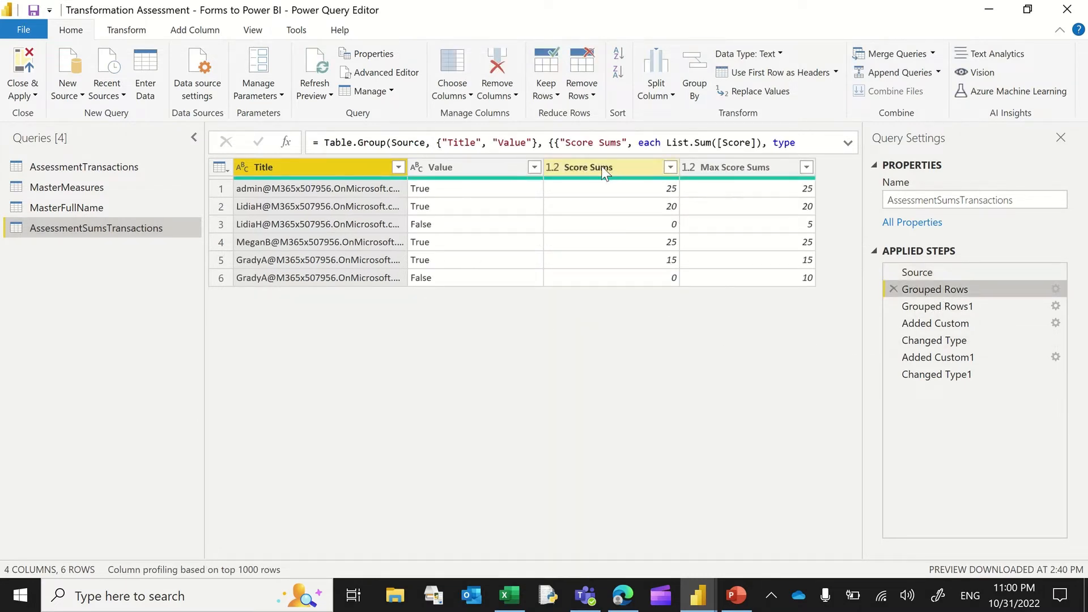
right_click(924, 291)
click(531, 311)
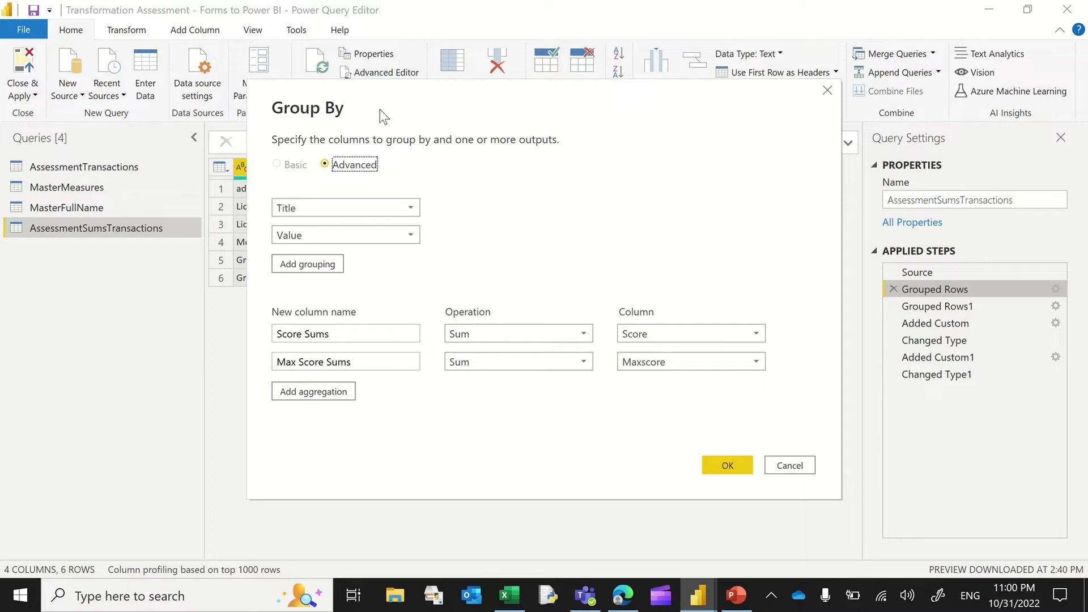
drag(342, 110, 624, 197)
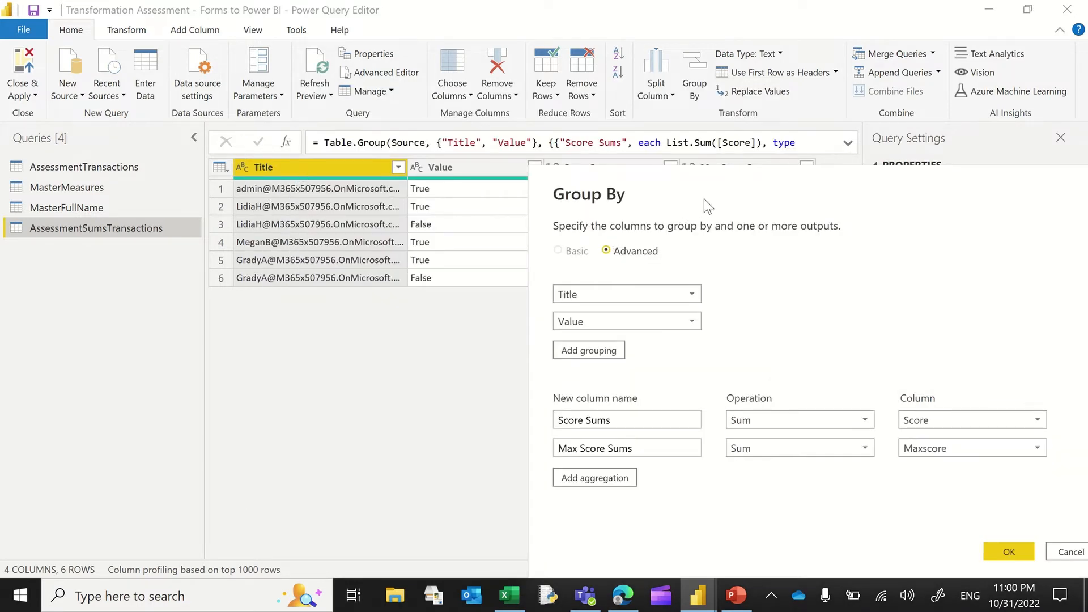
drag(705, 179, 403, 87)
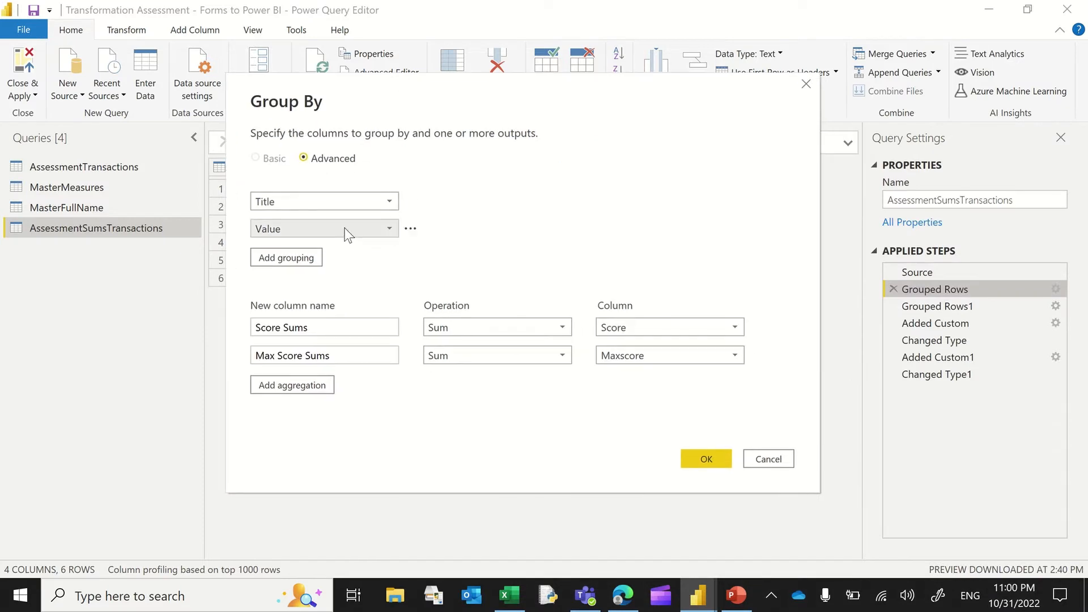
drag(532, 91, 451, 283)
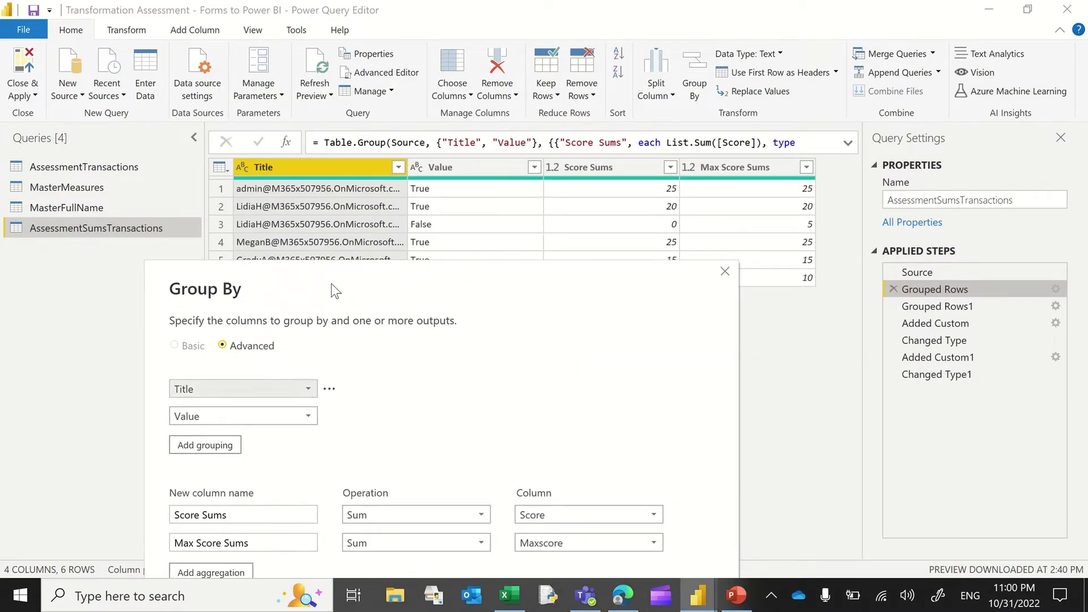
drag(335, 274, 362, 123)
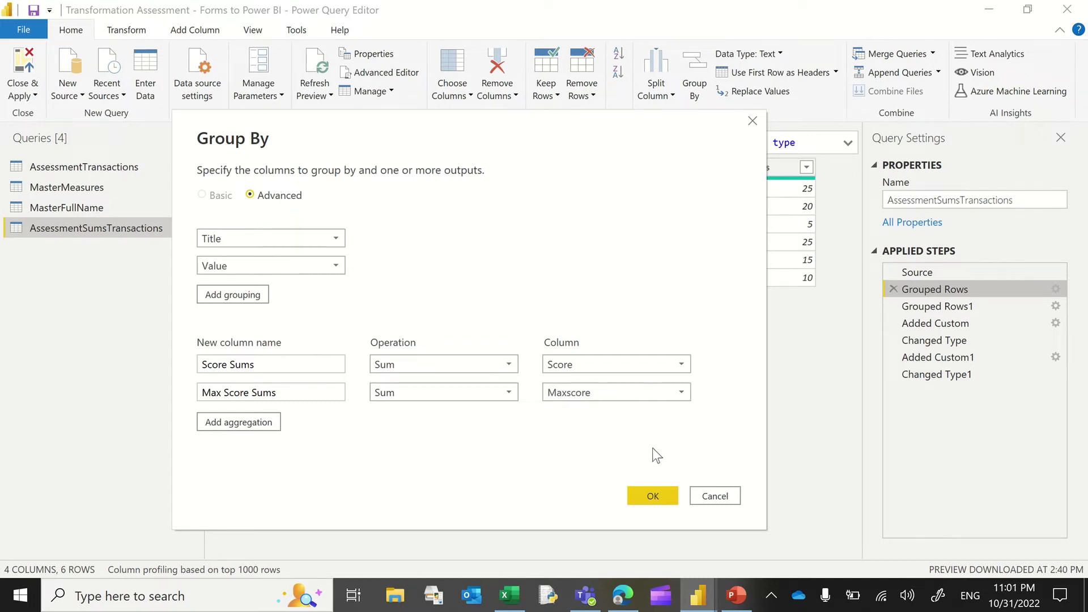
click(713, 496)
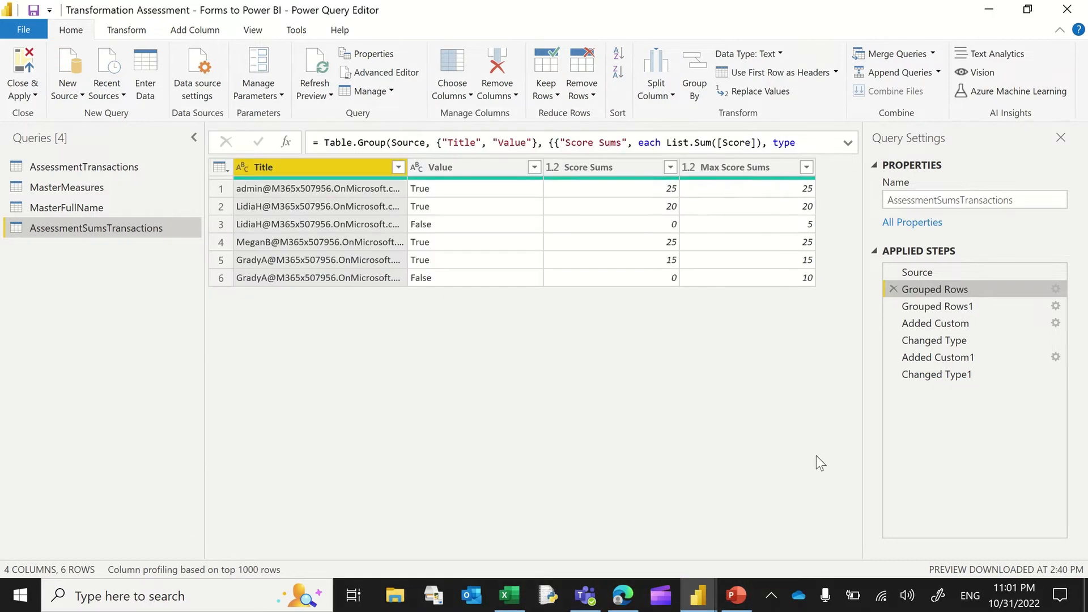
Step: Compare the Grouped Rows and Grouped Rows1 results, and review the Group By settings of Grouped Rows1 without changing them
click(945, 307)
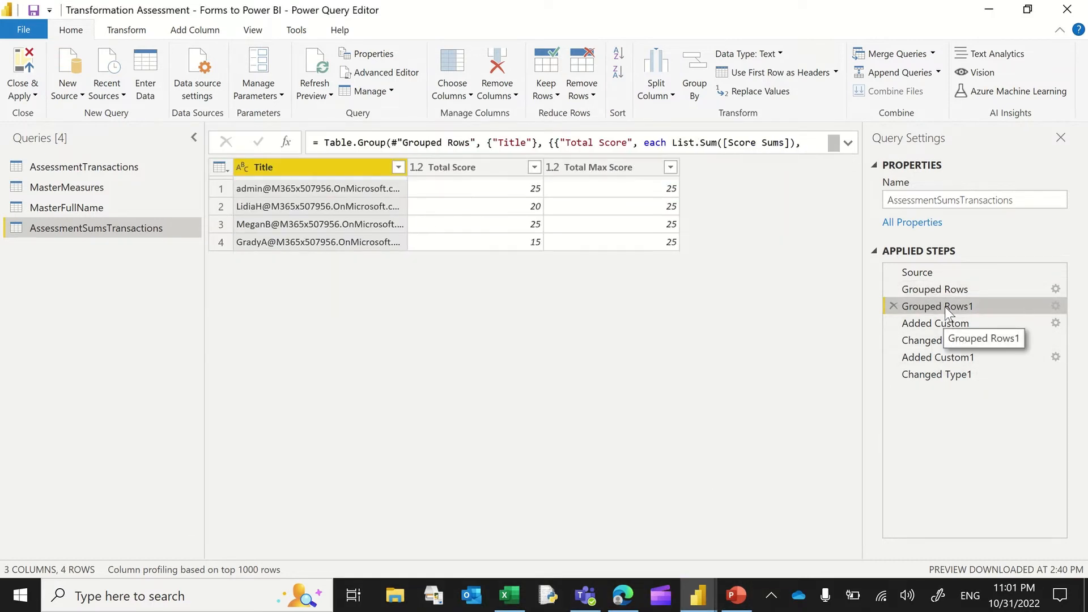
click(947, 290)
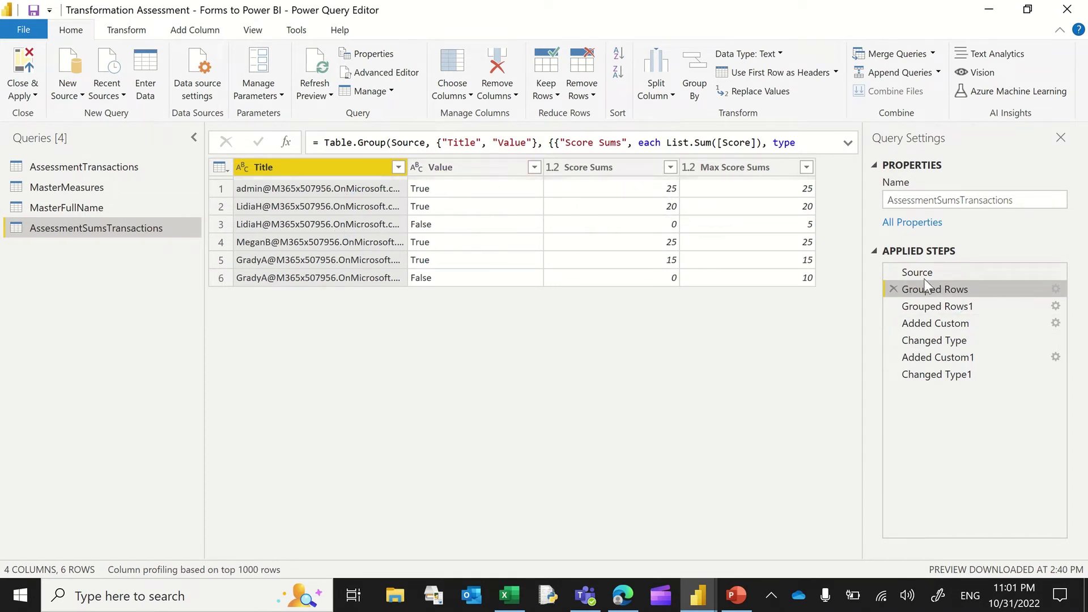
click(929, 307)
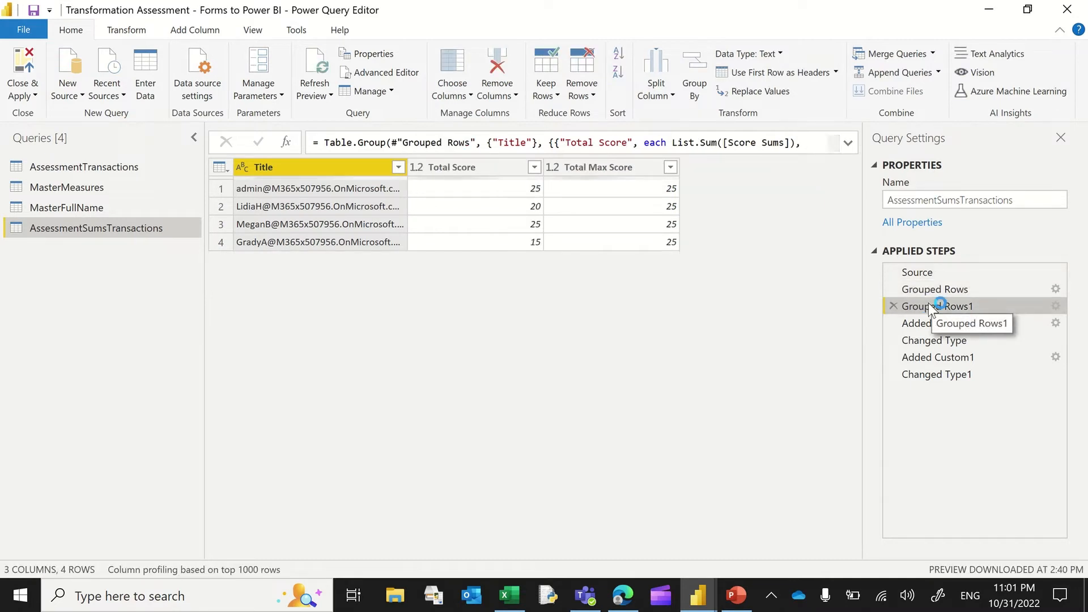
right_click(928, 306)
click(978, 314)
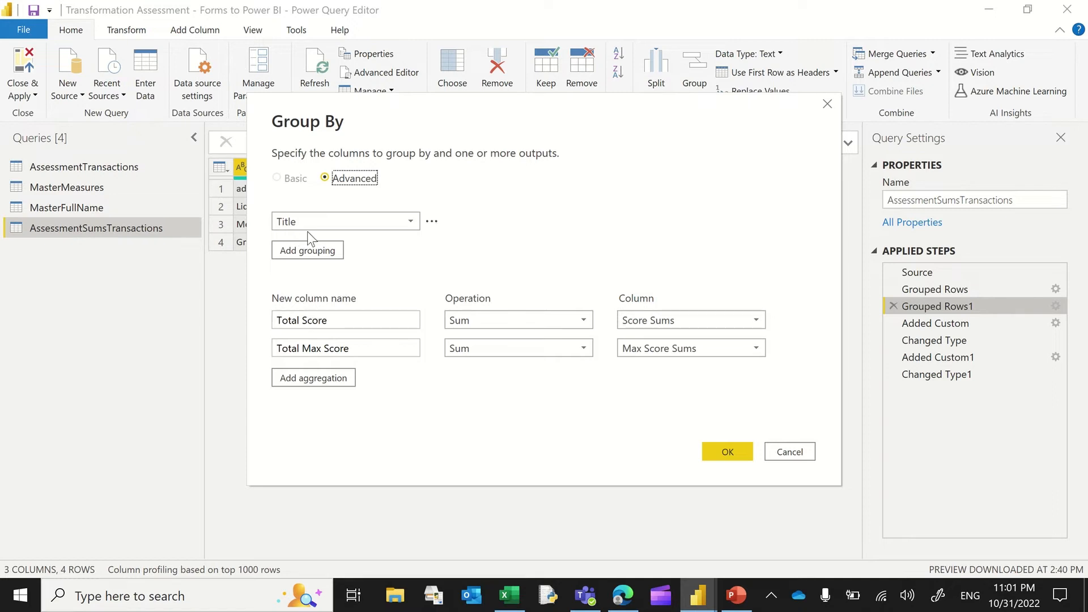
click(799, 450)
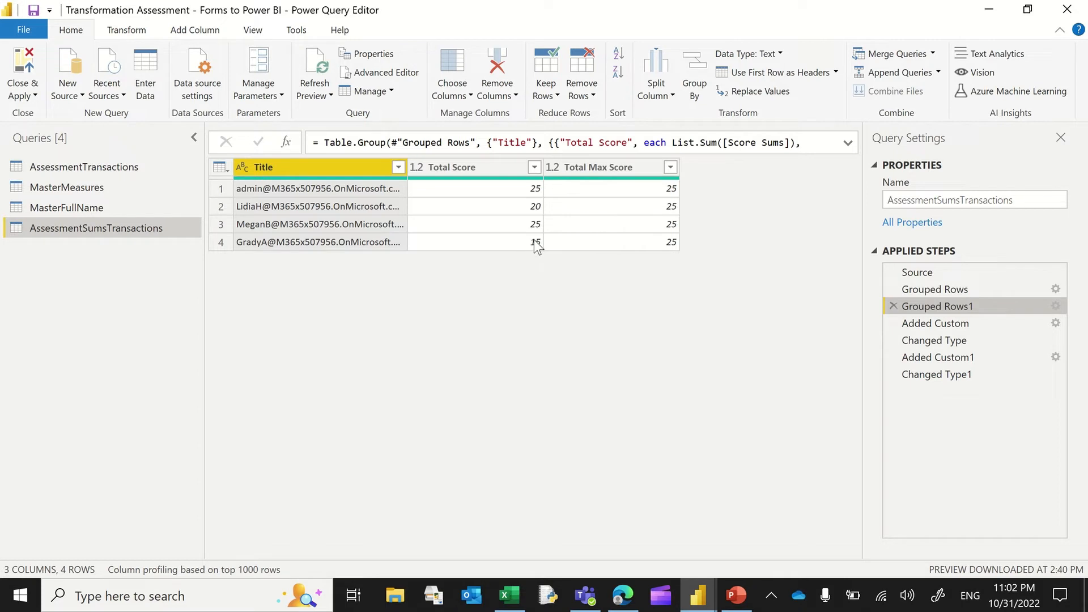
Step: Examine the % Score and Pass percent columns from the Added Custom step through the Changed Type1 step
click(950, 324)
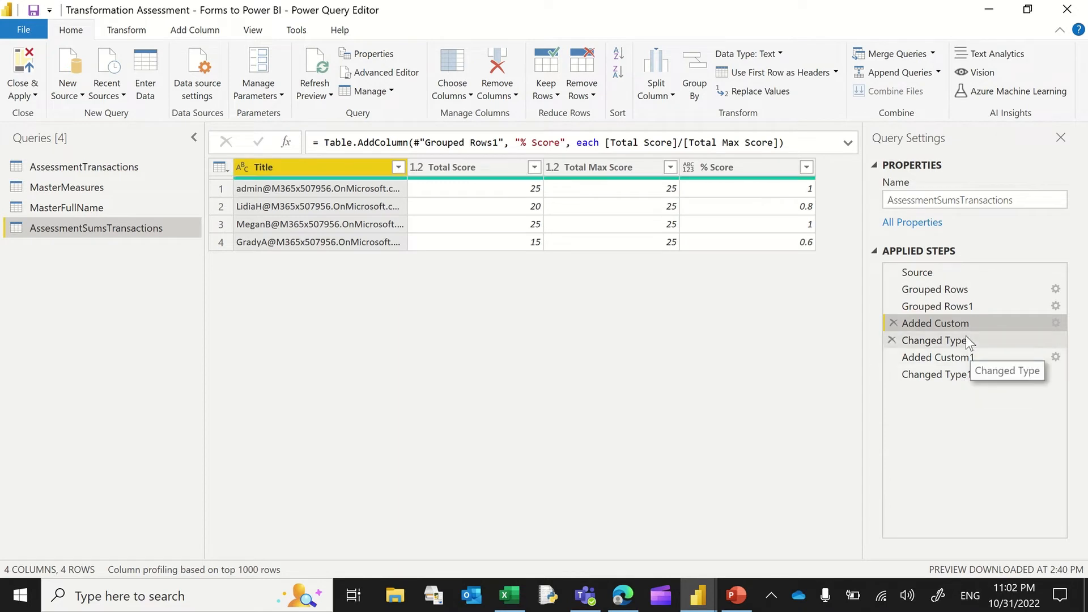
click(930, 340)
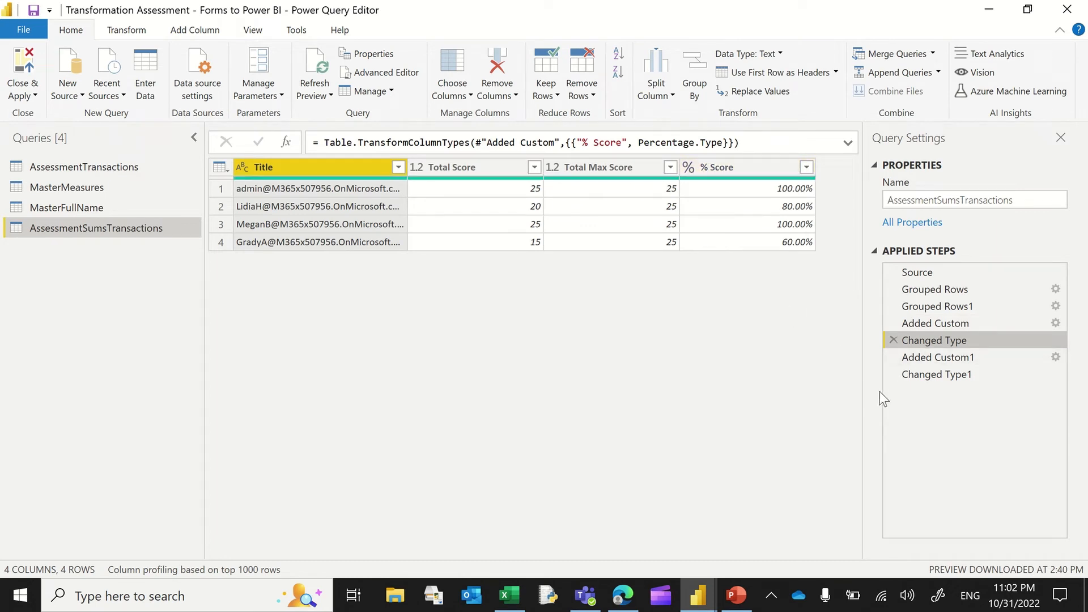
click(948, 359)
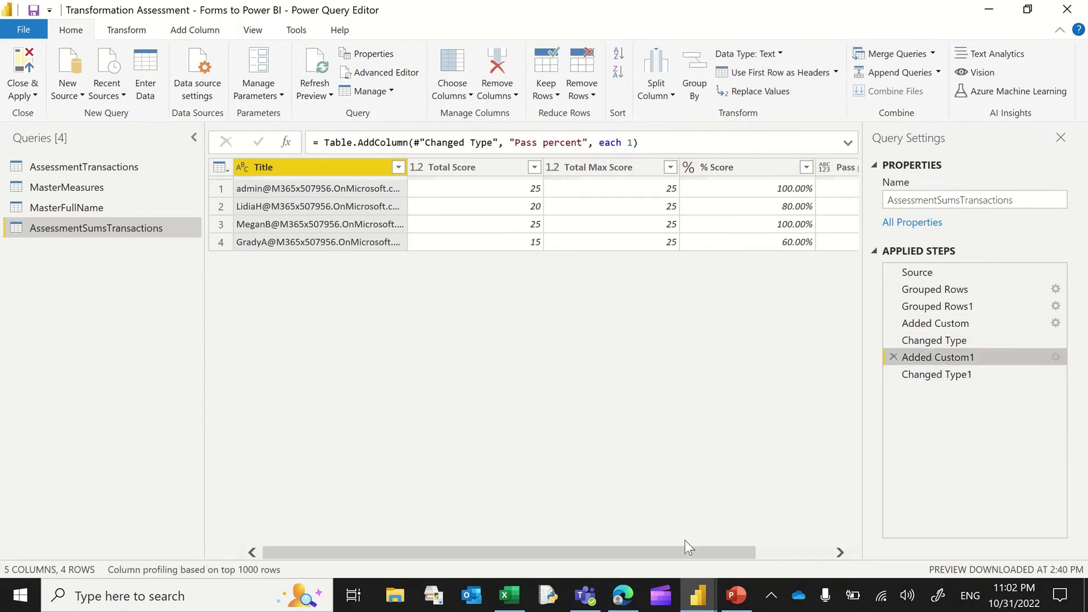
drag(681, 553, 755, 553)
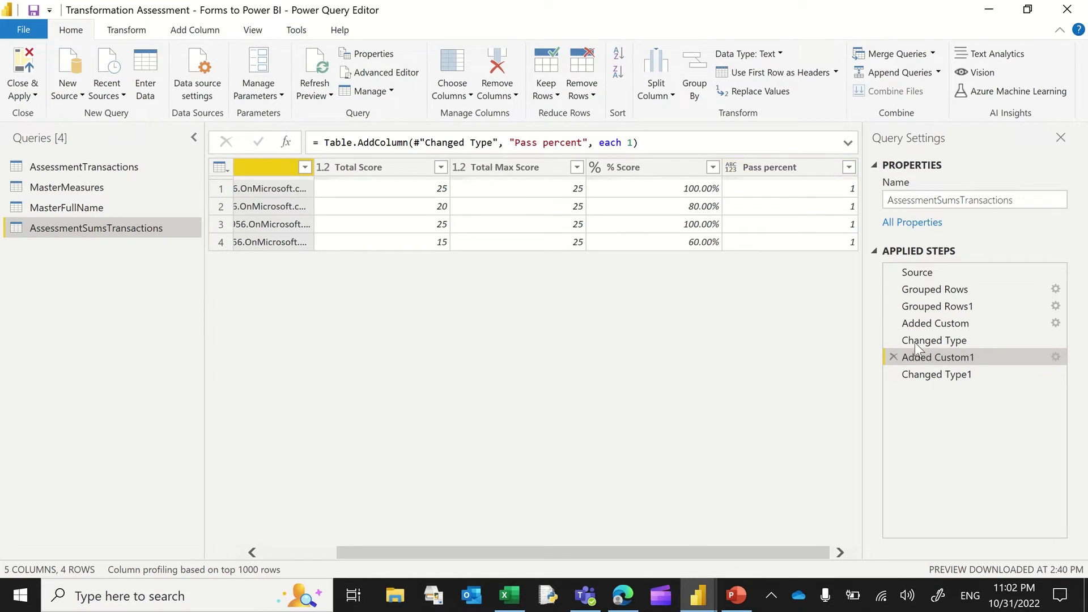
click(951, 375)
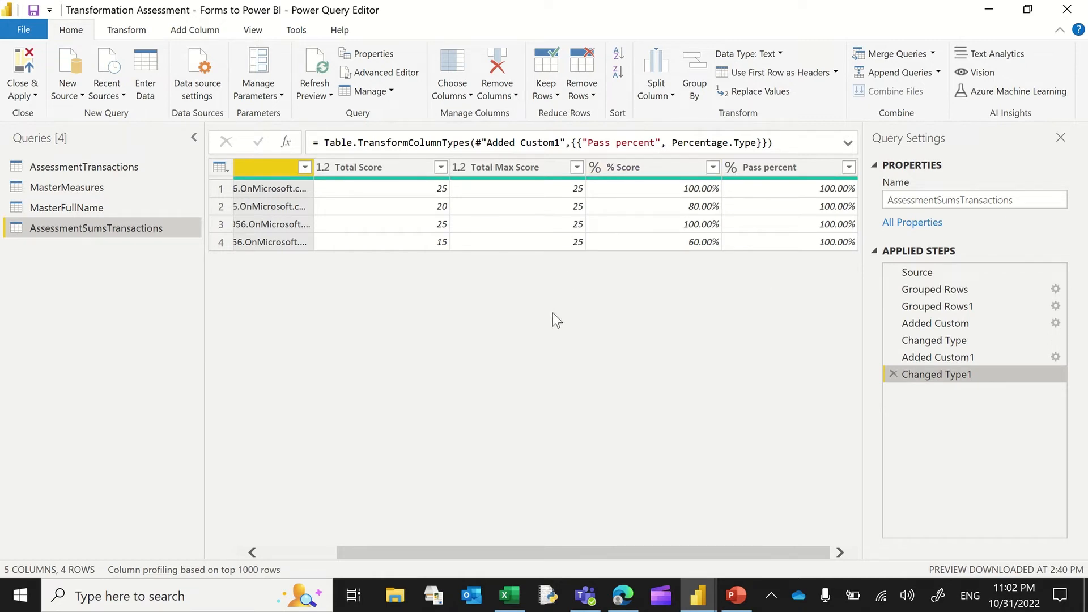
Step: Compare the Score and Maxscore columns of AssessmentTransactions with the AssessmentSumsTransactions summary table
click(99, 168)
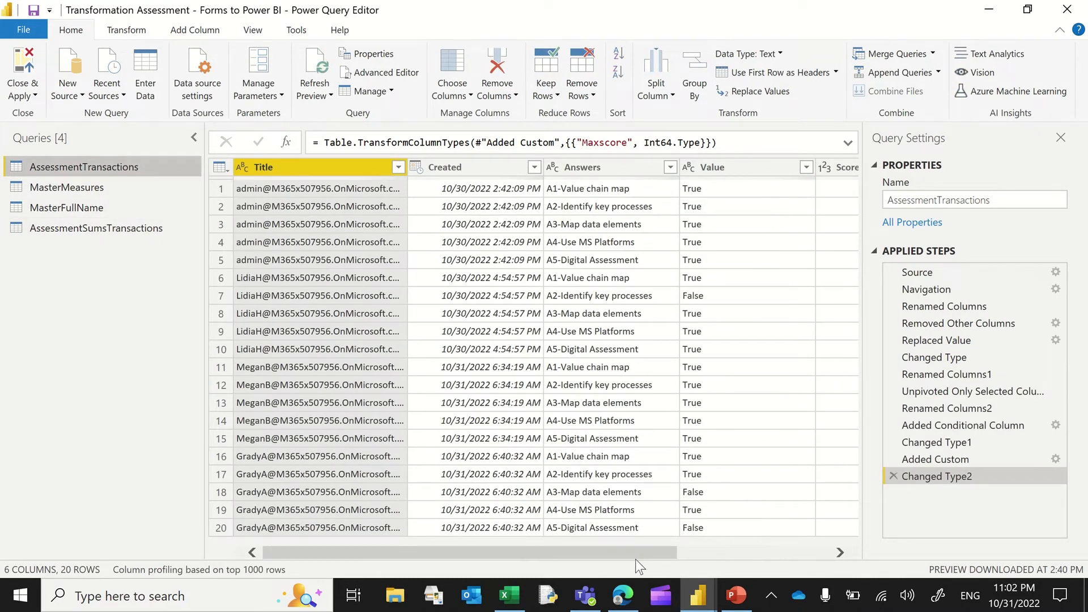
drag(635, 560, 912, 553)
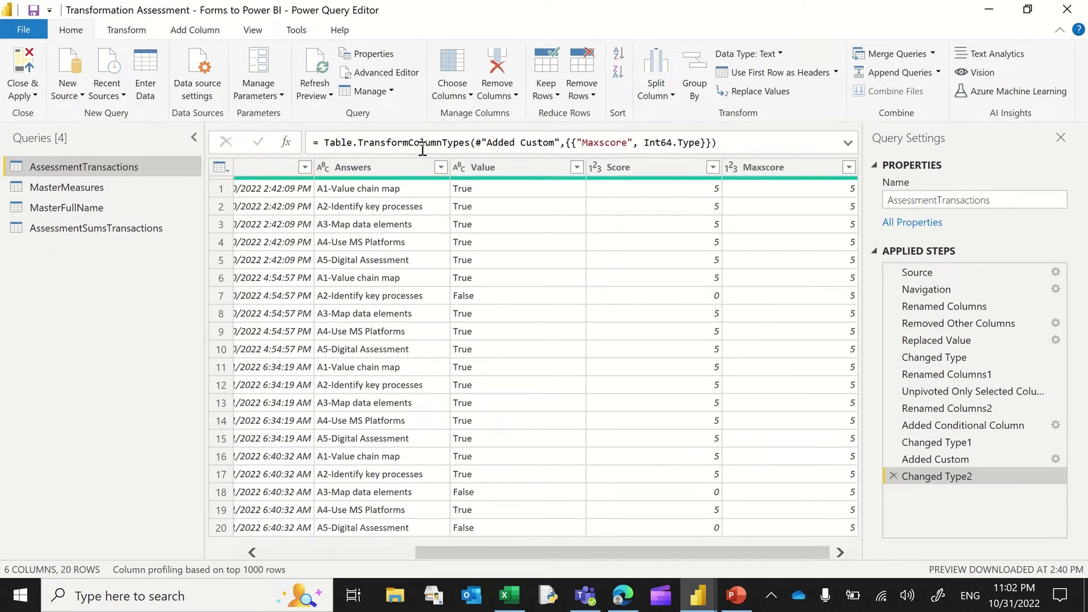
click(101, 229)
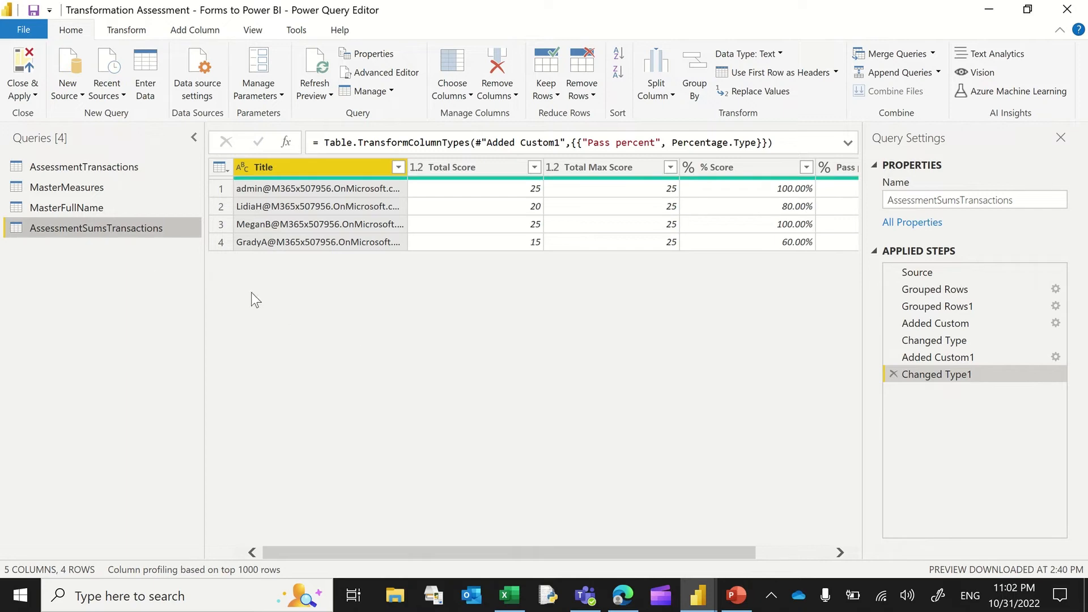
Step: View the options available for the Title column in AssessmentTransactions, and view the MasterFullName query
click(118, 172)
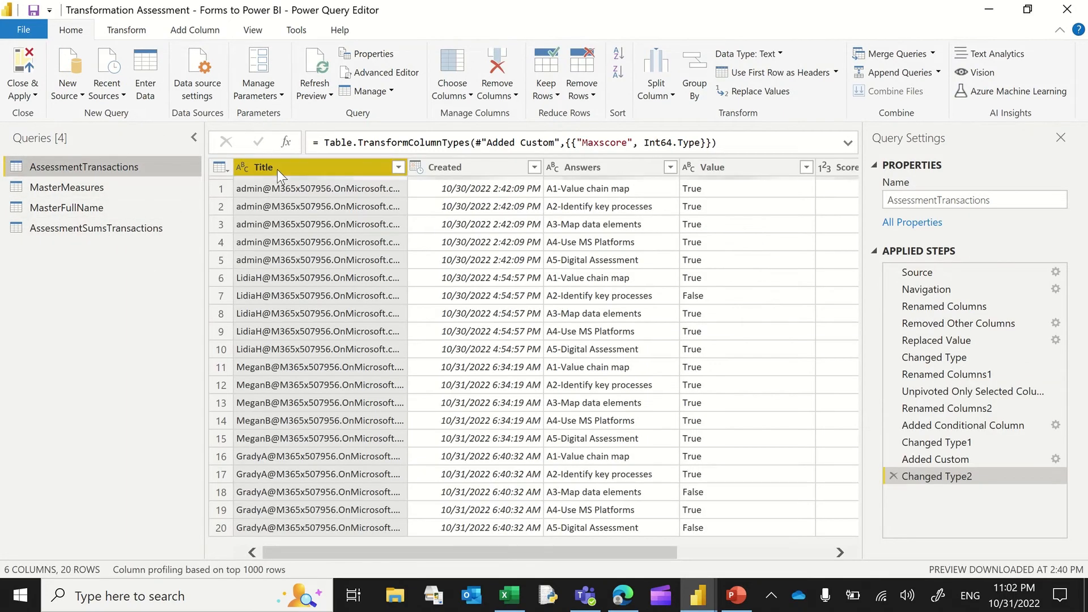
right_click(277, 168)
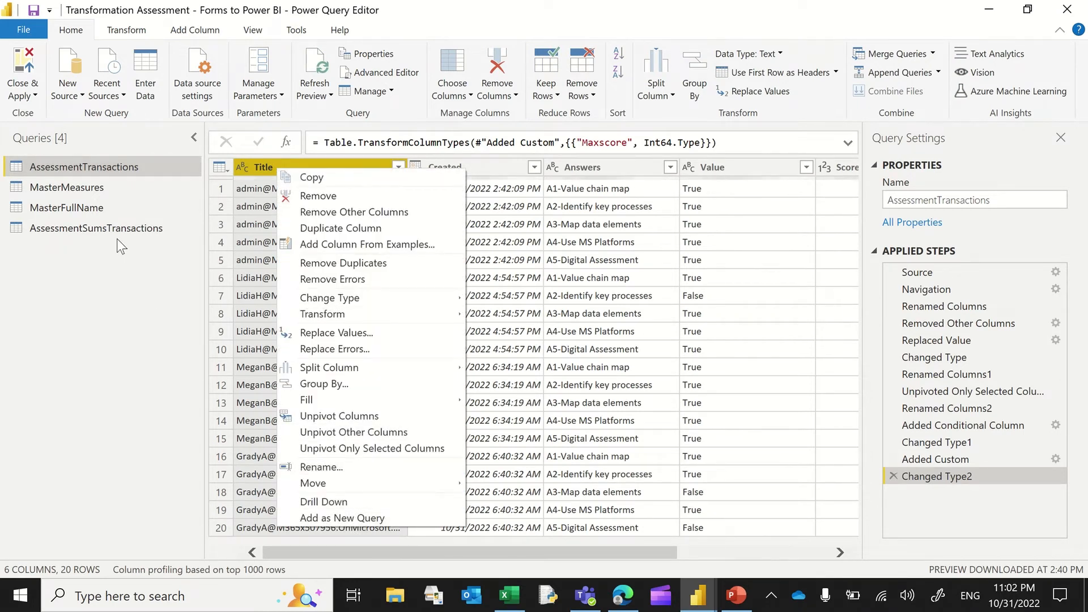
click(91, 210)
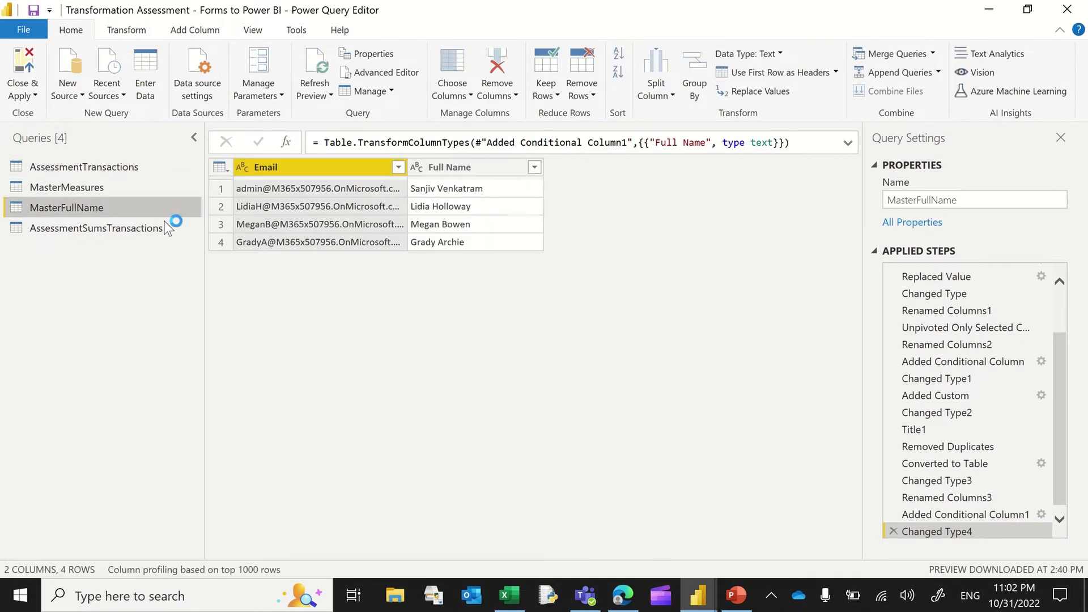
Step: Add the Title column of AssessmentTransactions as a new query and remove the duplicate items from its list
click(103, 173)
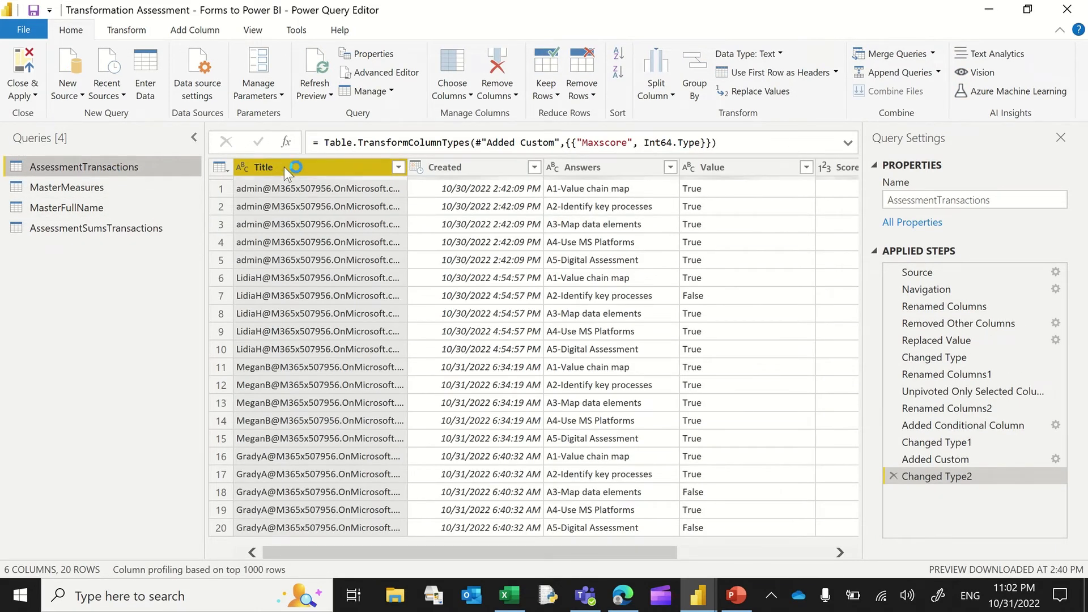
right_click(284, 167)
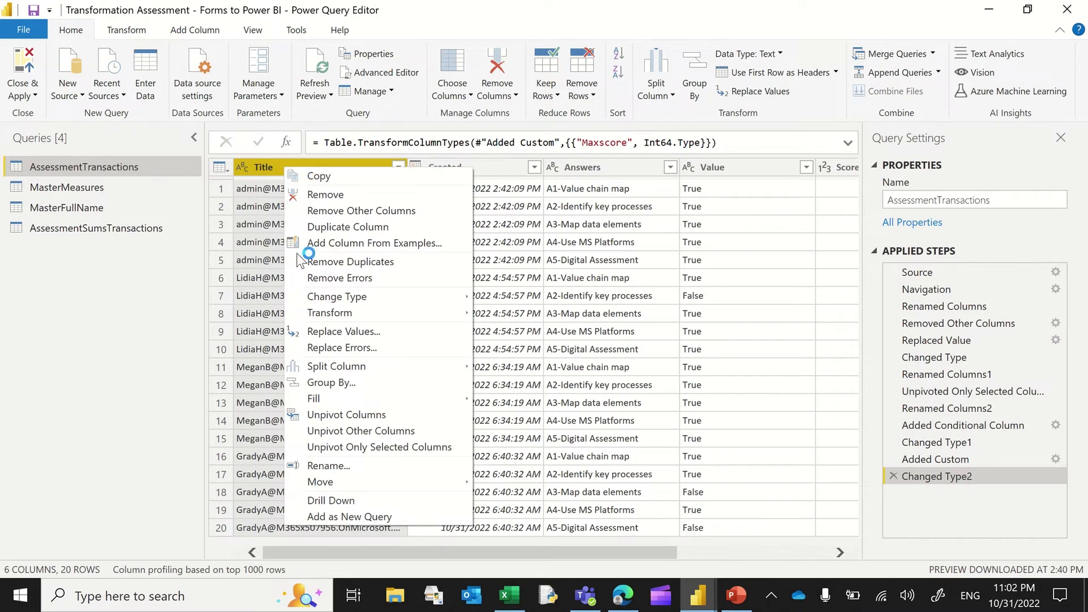
click(342, 518)
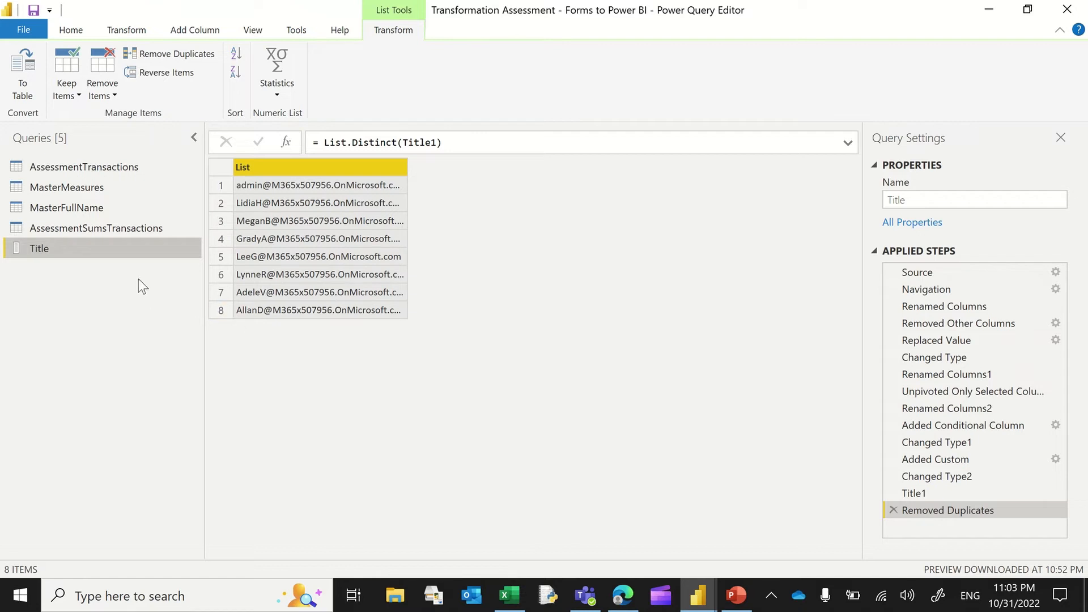
Step: Delete the Title list query and confirm the deletion
right_click(93, 252)
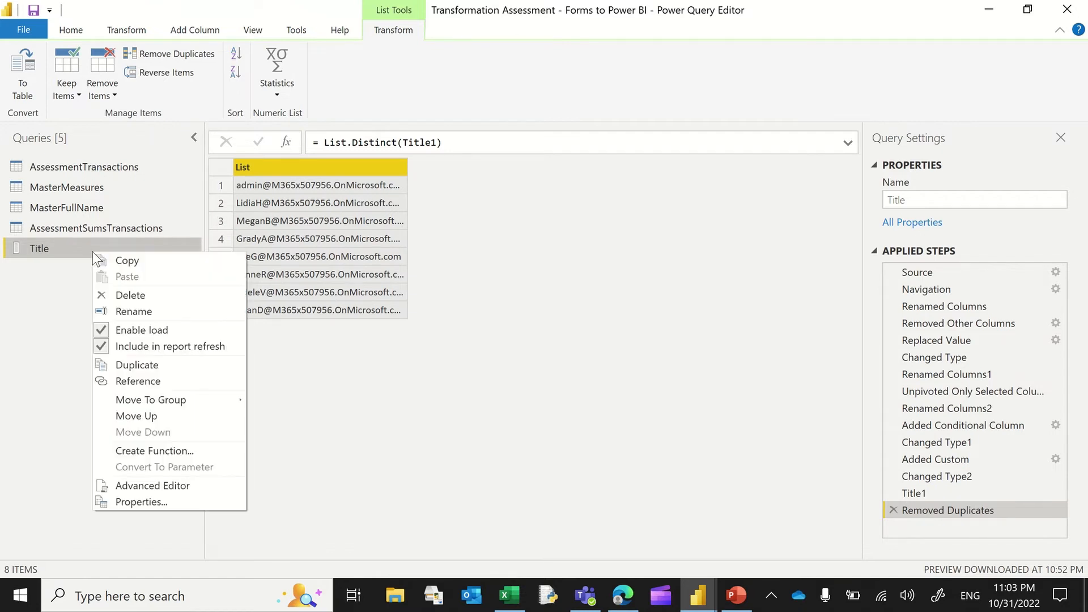
click(138, 295)
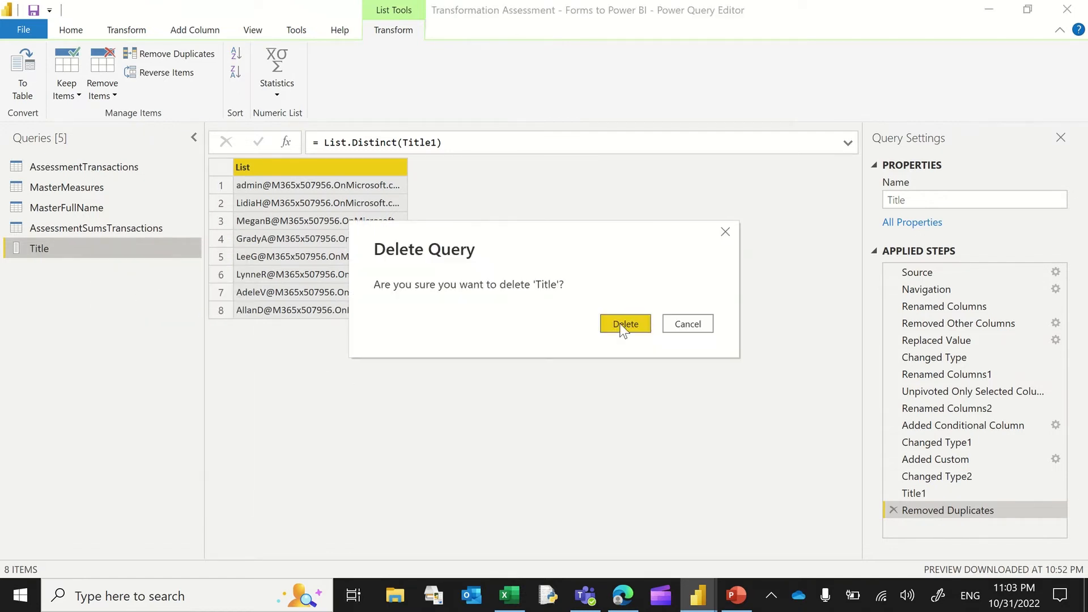
click(624, 327)
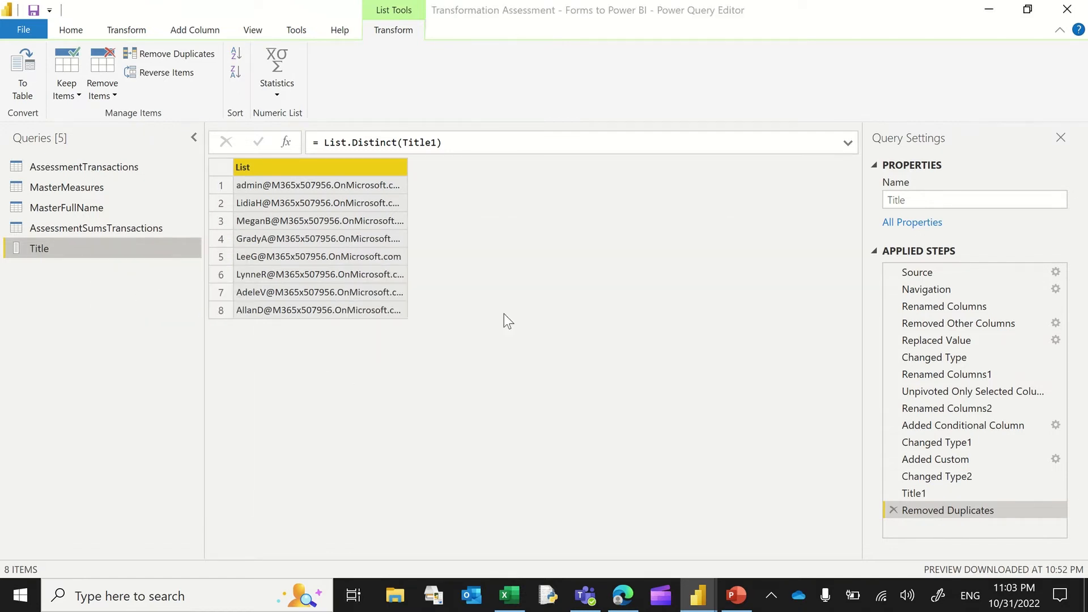
Step: Examine the email-to-full-name rules of the second conditional column in MasterFullName, discard the edit, and return to the query's last applied step
click(85, 208)
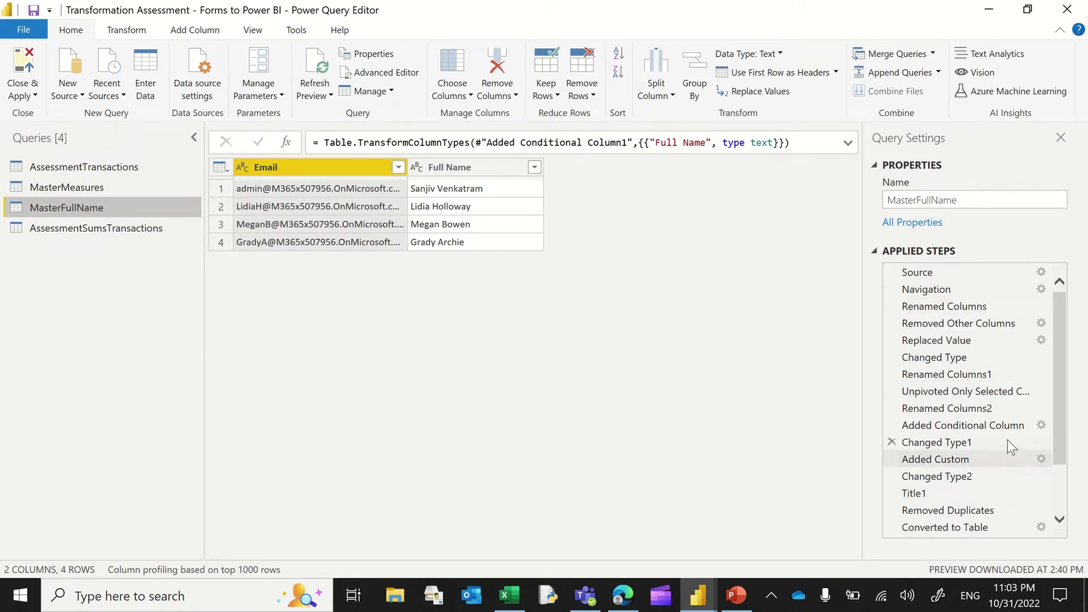
scroll(1004, 454, down, 2)
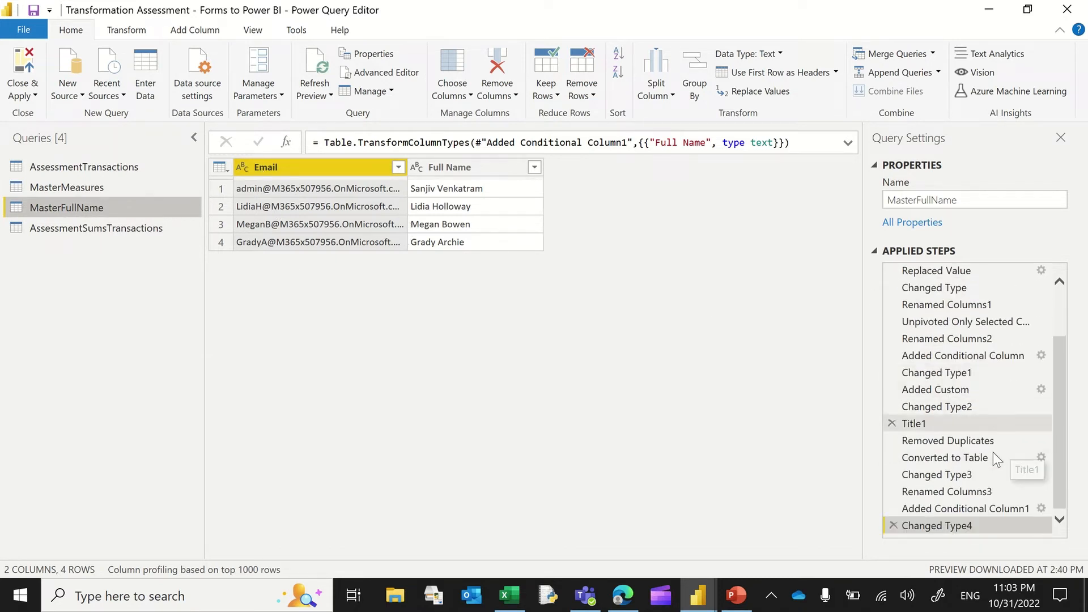
right_click(945, 509)
click(989, 394)
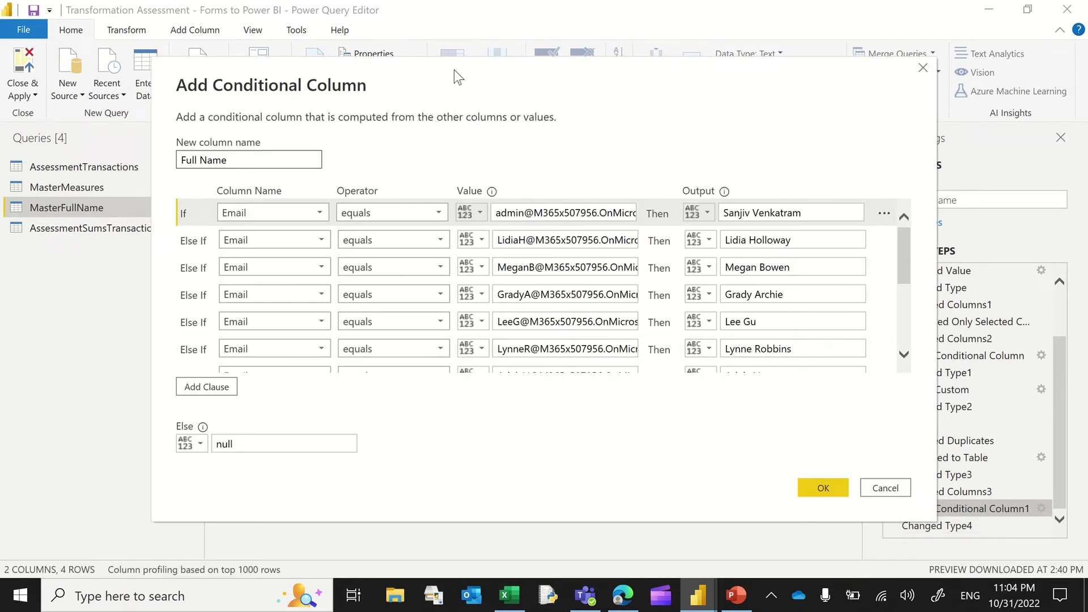
drag(454, 69, 445, 270)
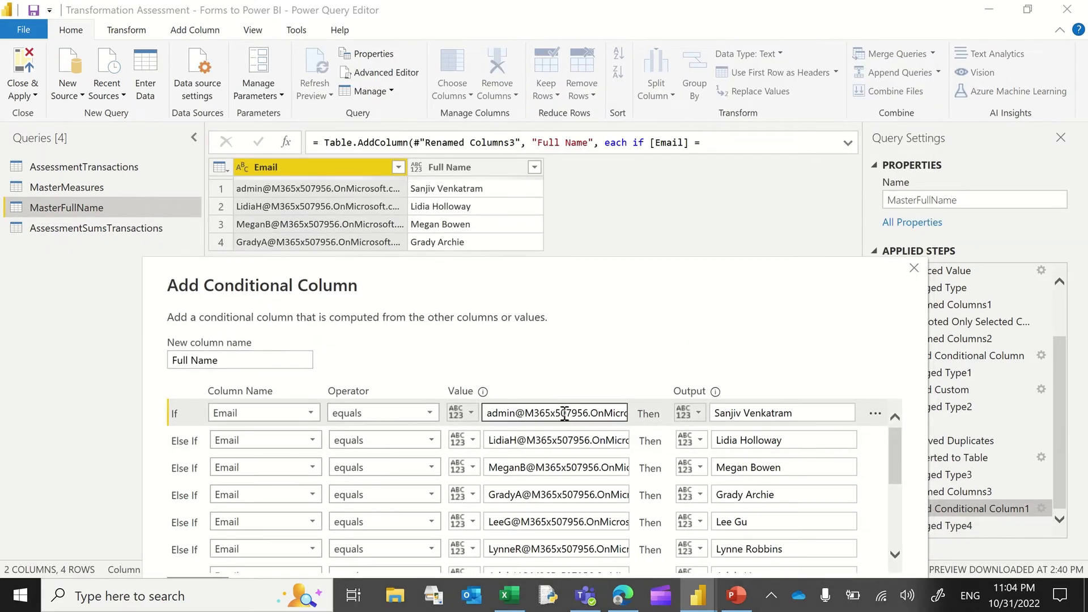
click(733, 414)
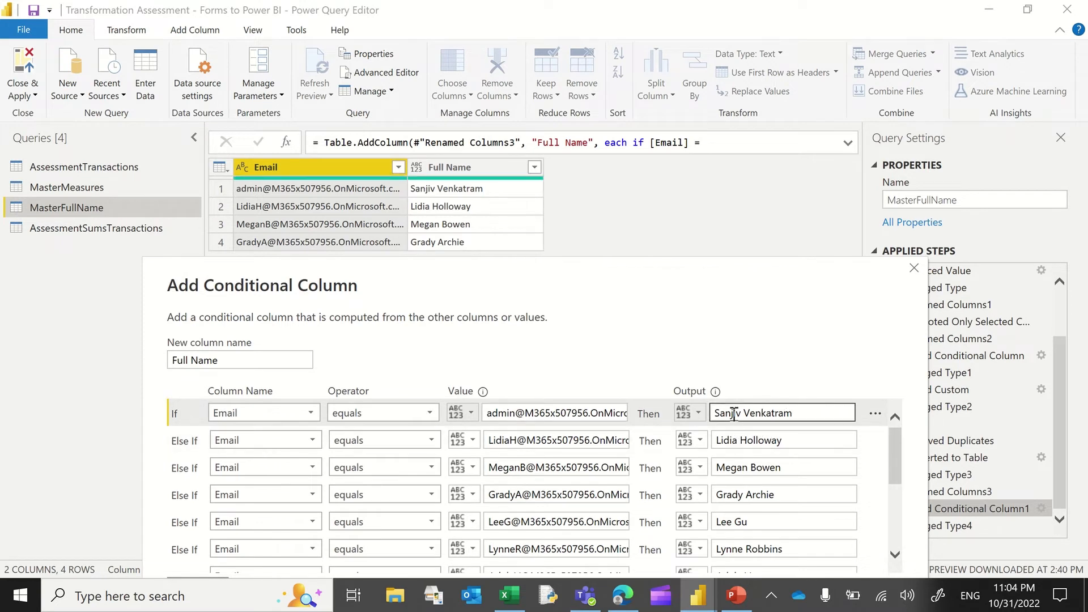
click(564, 444)
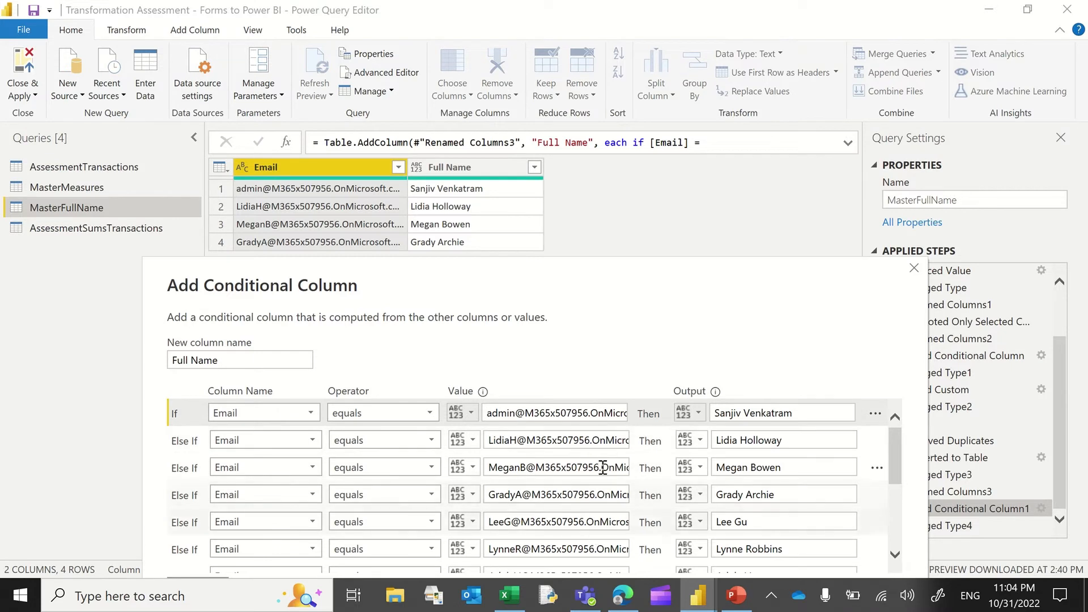
click(514, 523)
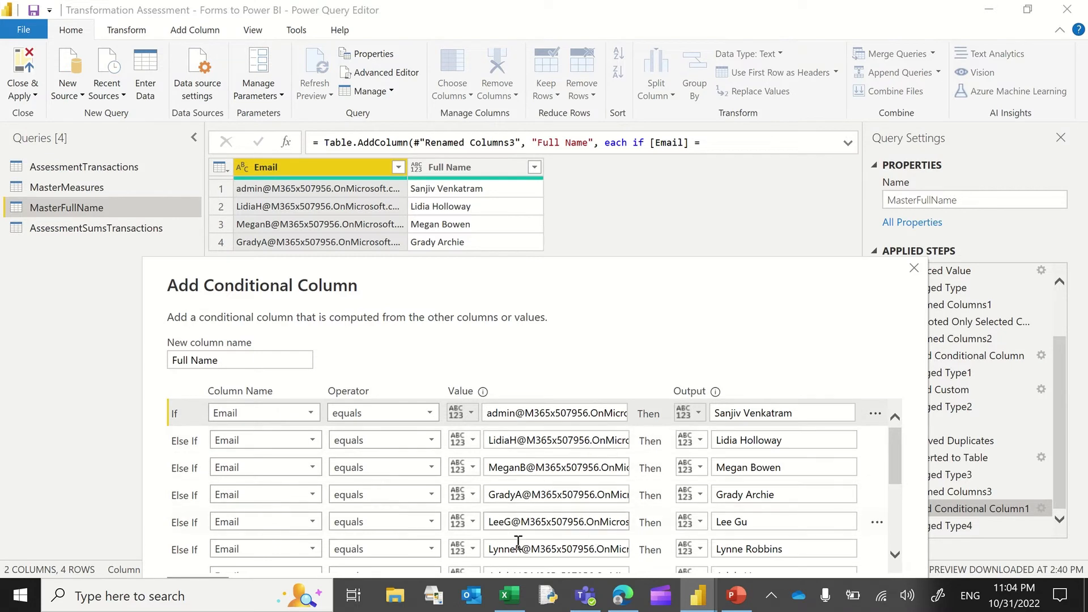
click(782, 522)
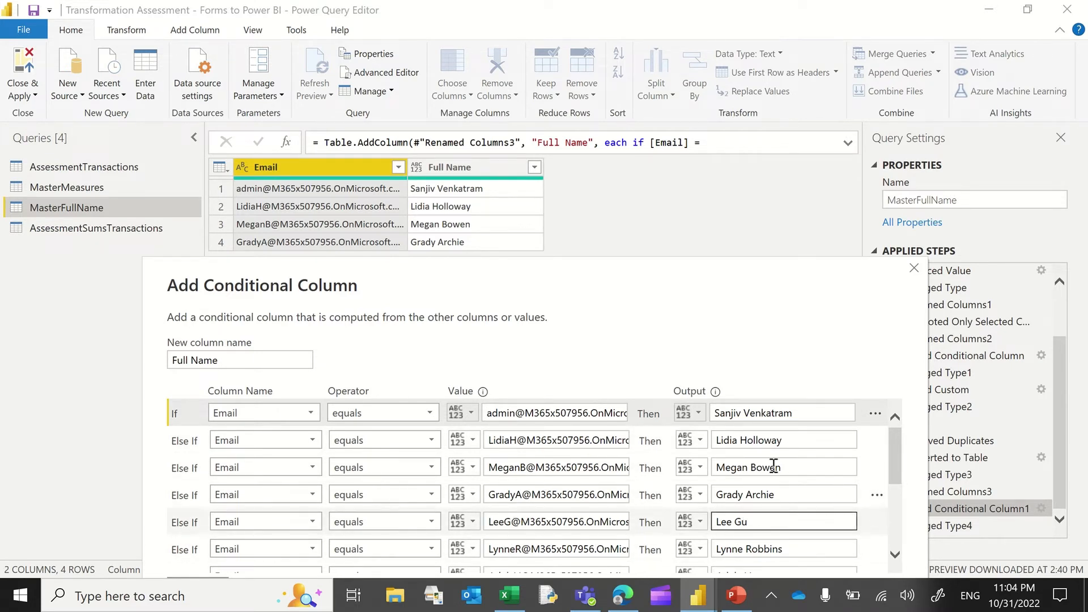
drag(667, 269, 663, 70)
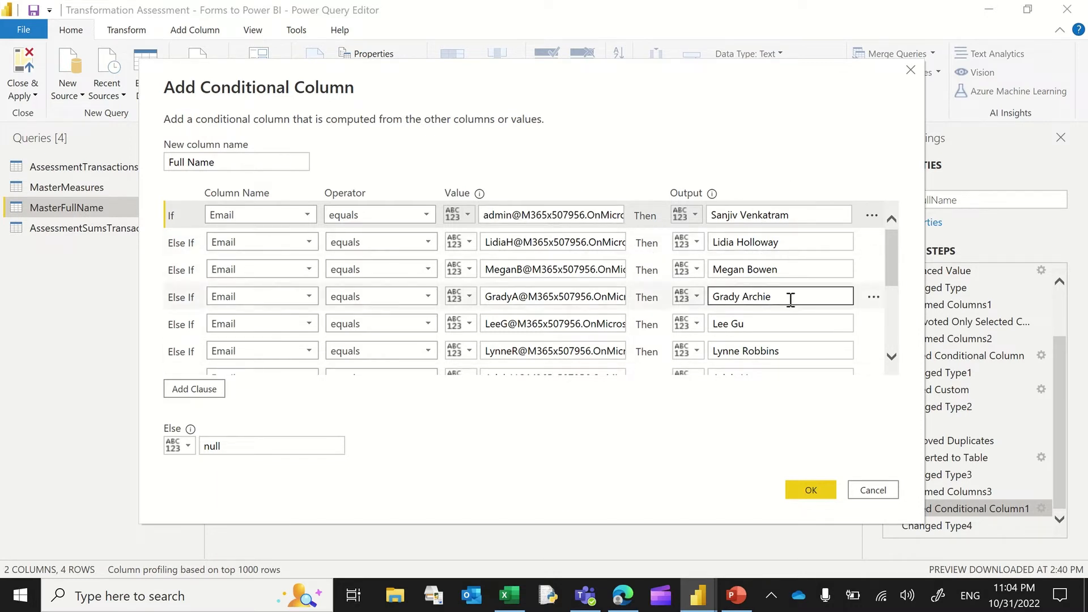
click(876, 489)
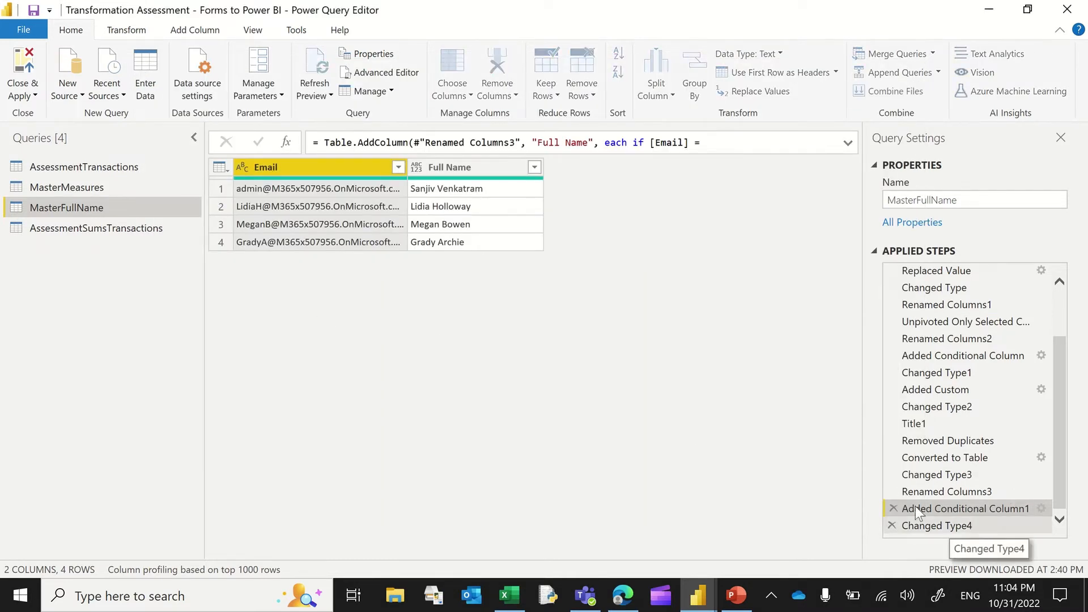
click(958, 526)
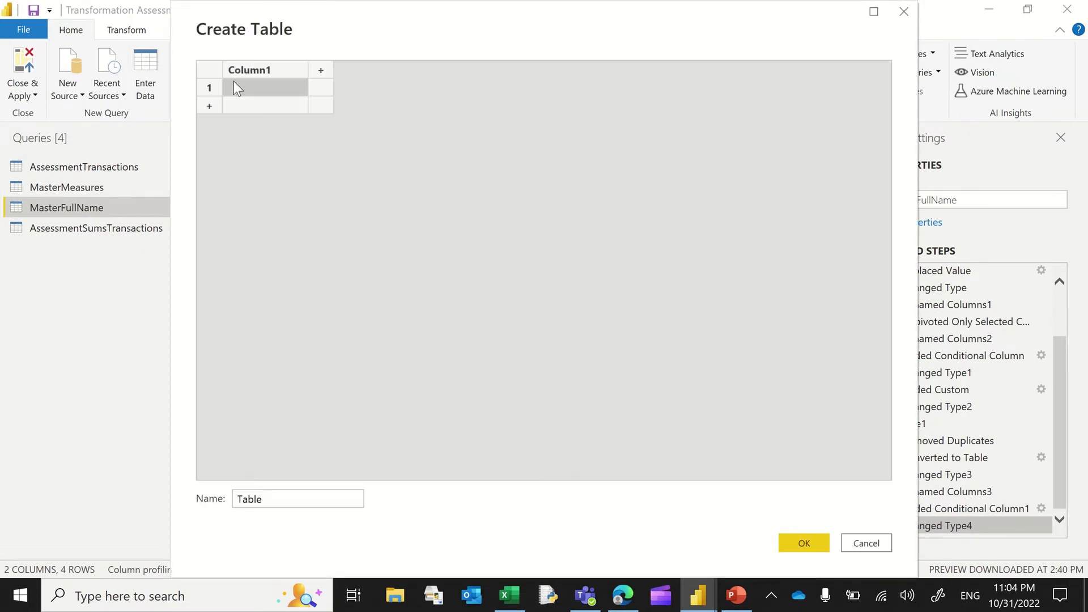
Step: Try to create an empty manually entered table named MasterMeasures, and discard it
click(295, 498)
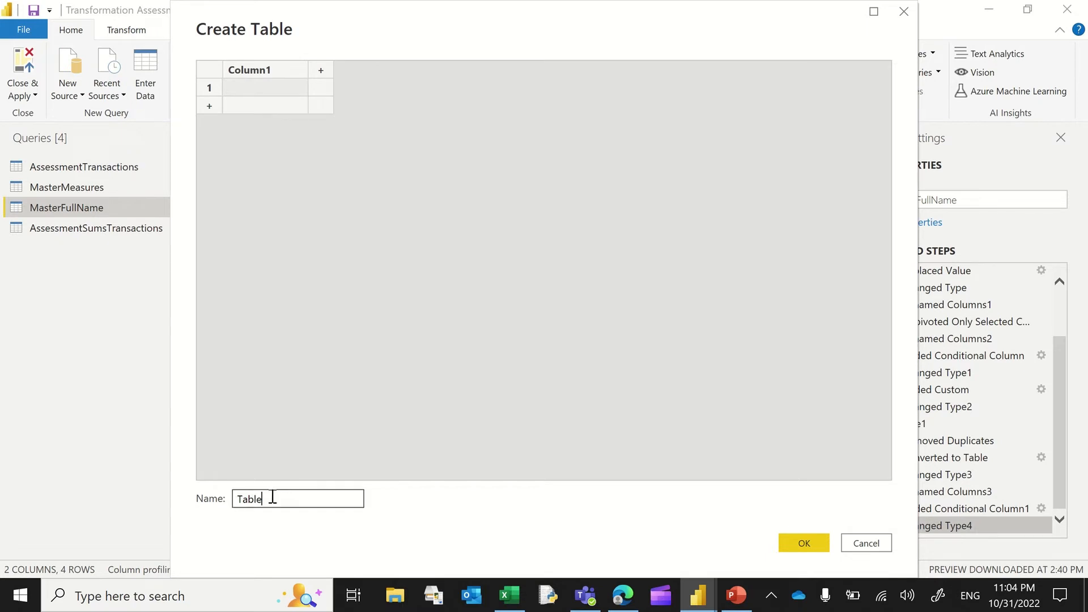
key(BackSpace)
key(BackSpace)
key(BackSpace)
key(BackSpace)
key(BackSpace)
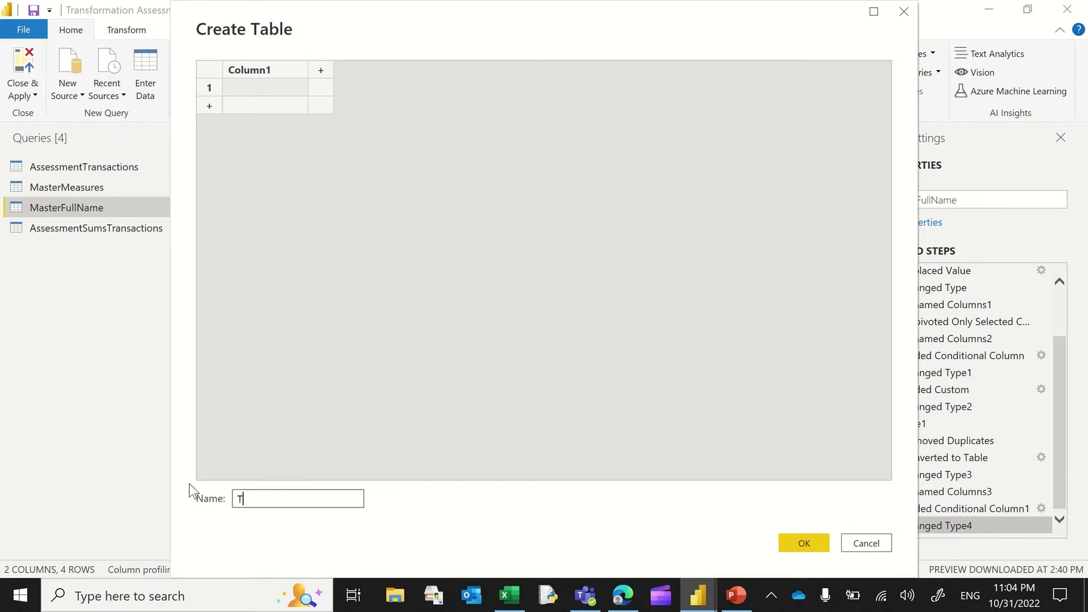
text(MasterMeasures)
click(870, 548)
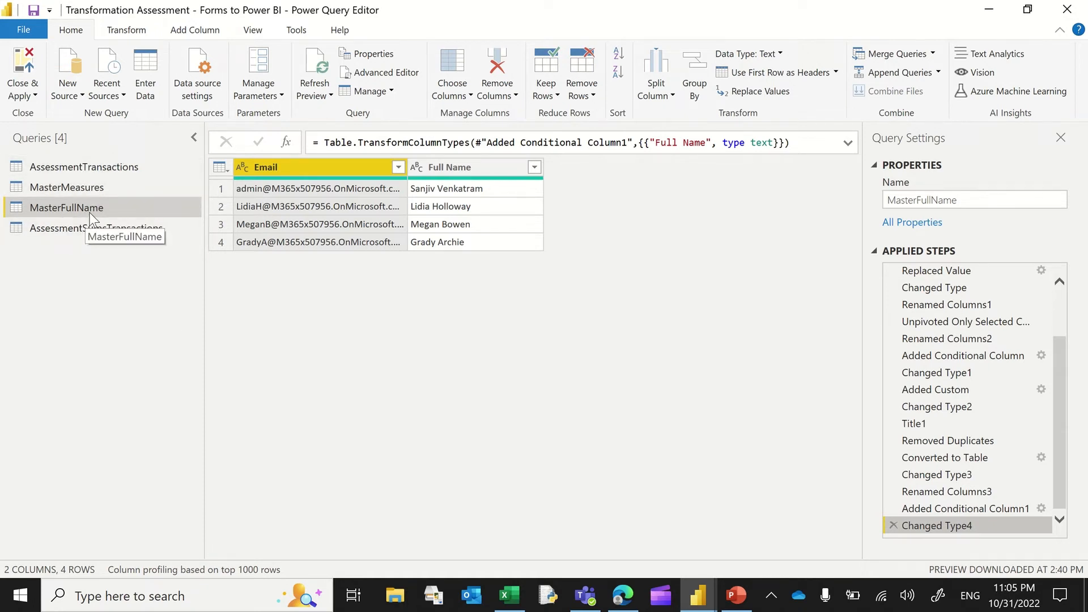
Step: View the MasterMeasures query, close the Power Query Editor, and switch to the Transformation Assessment report in Power BI Desktop
click(93, 193)
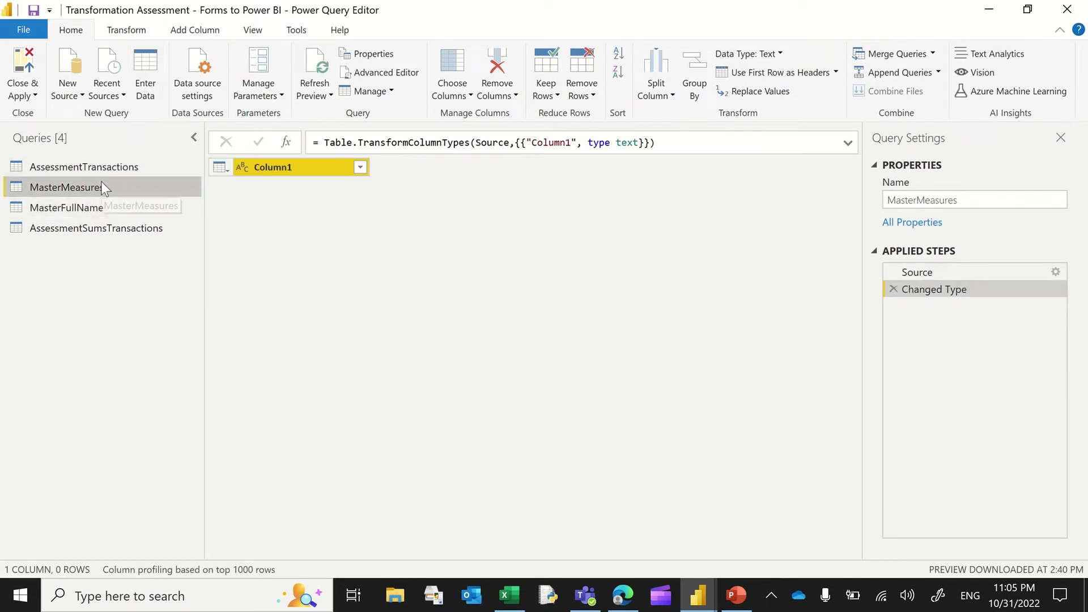
click(20, 95)
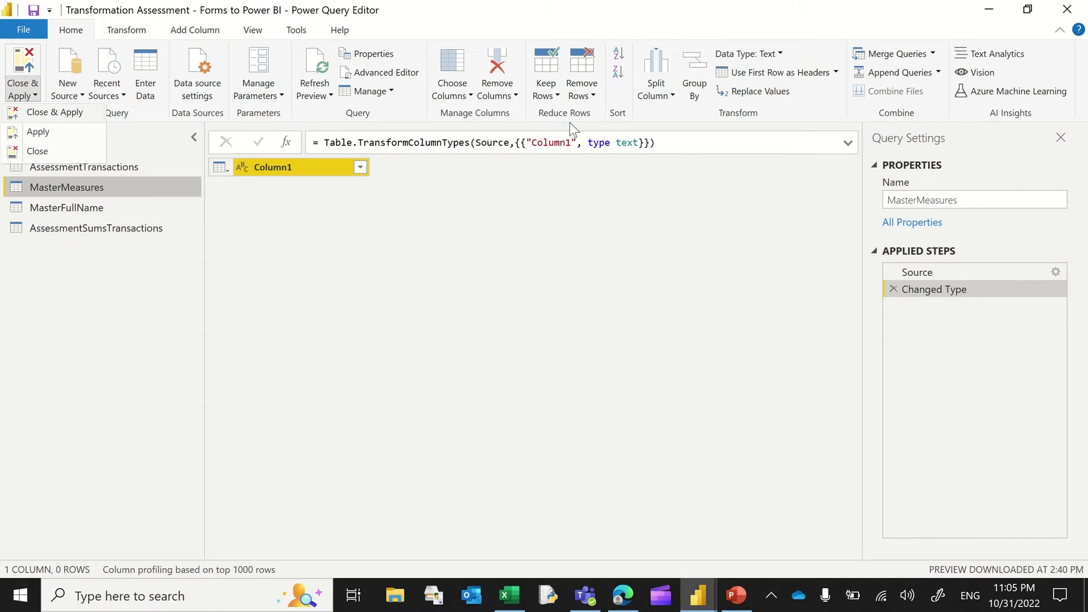
click(1067, 8)
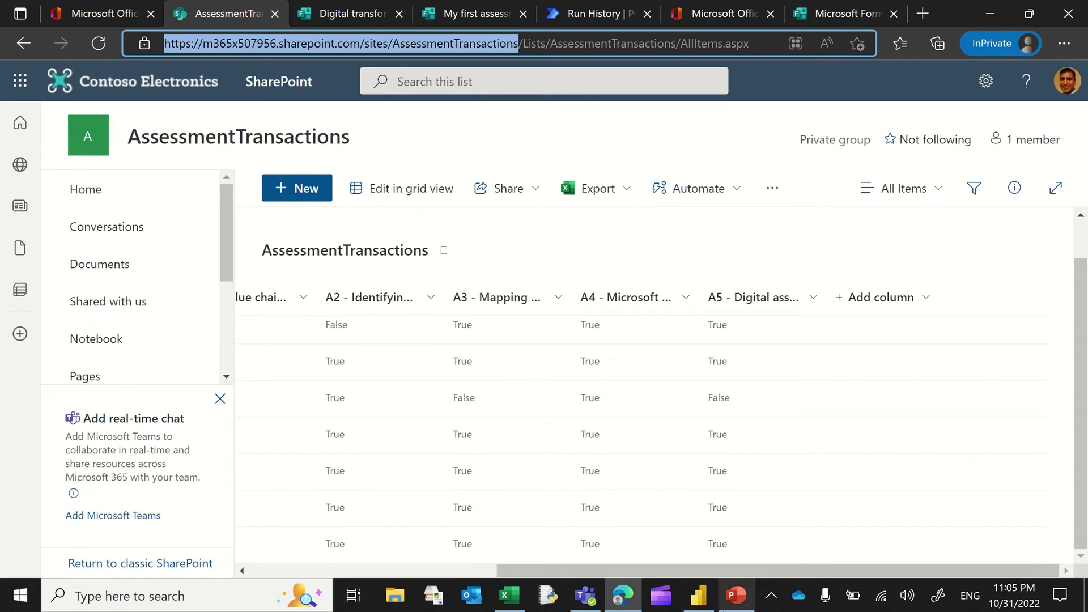
click(699, 599)
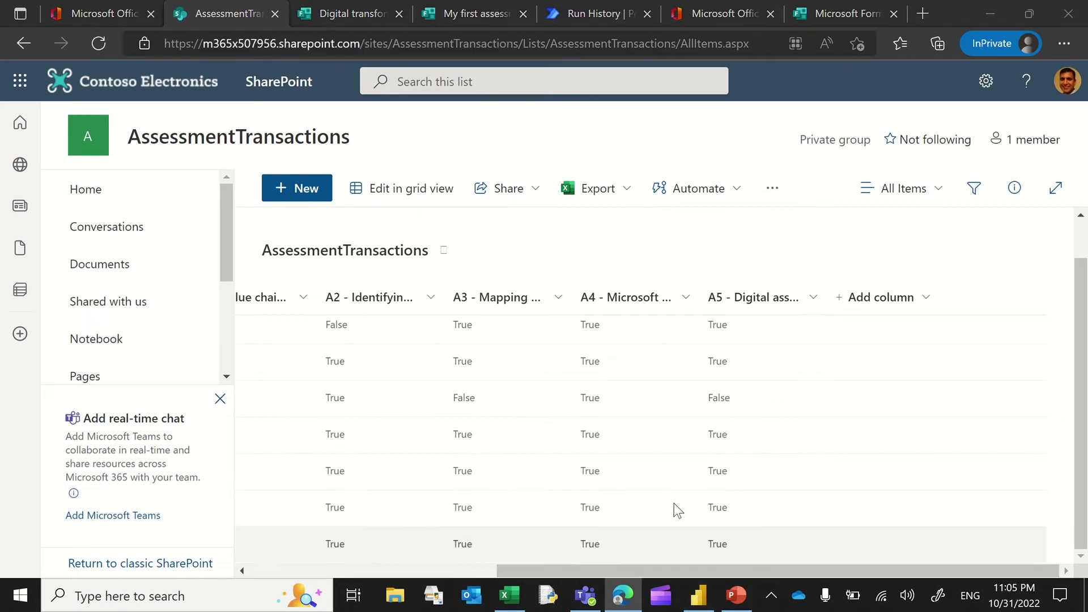
click(696, 602)
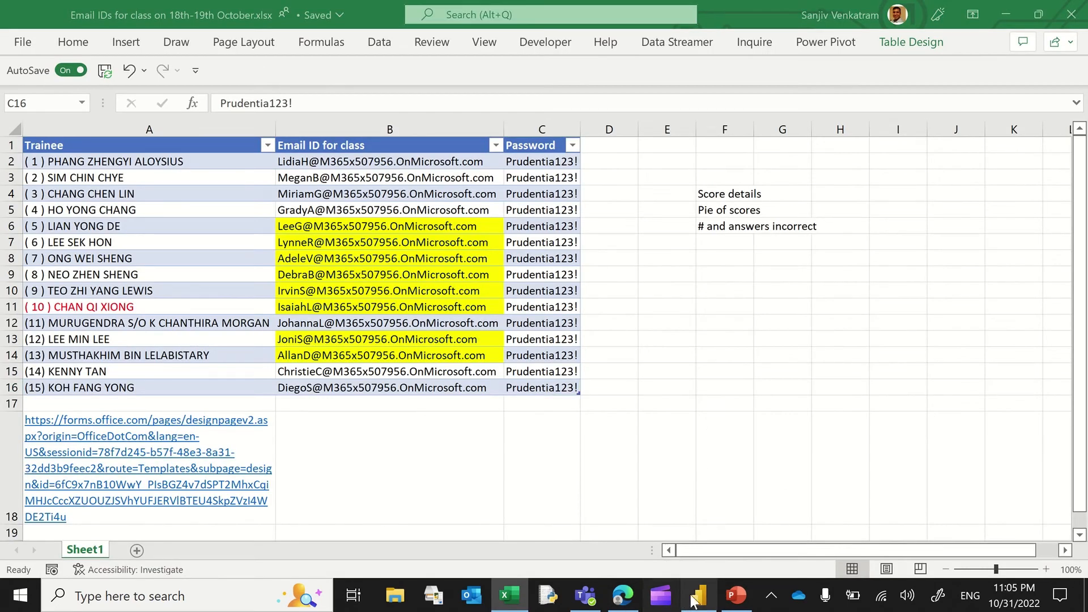
click(693, 602)
click(706, 592)
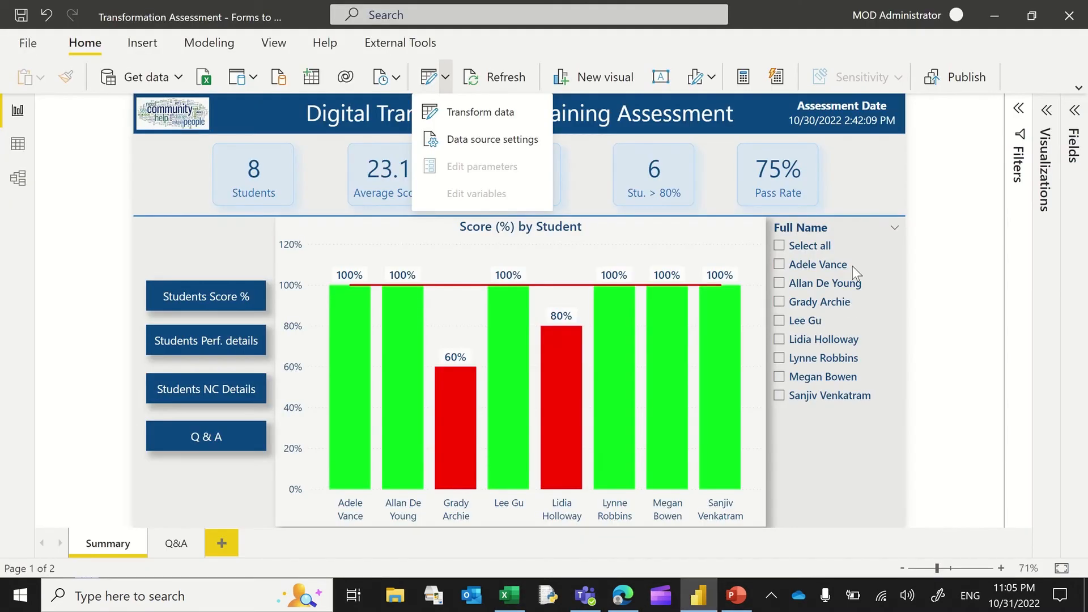
click(962, 280)
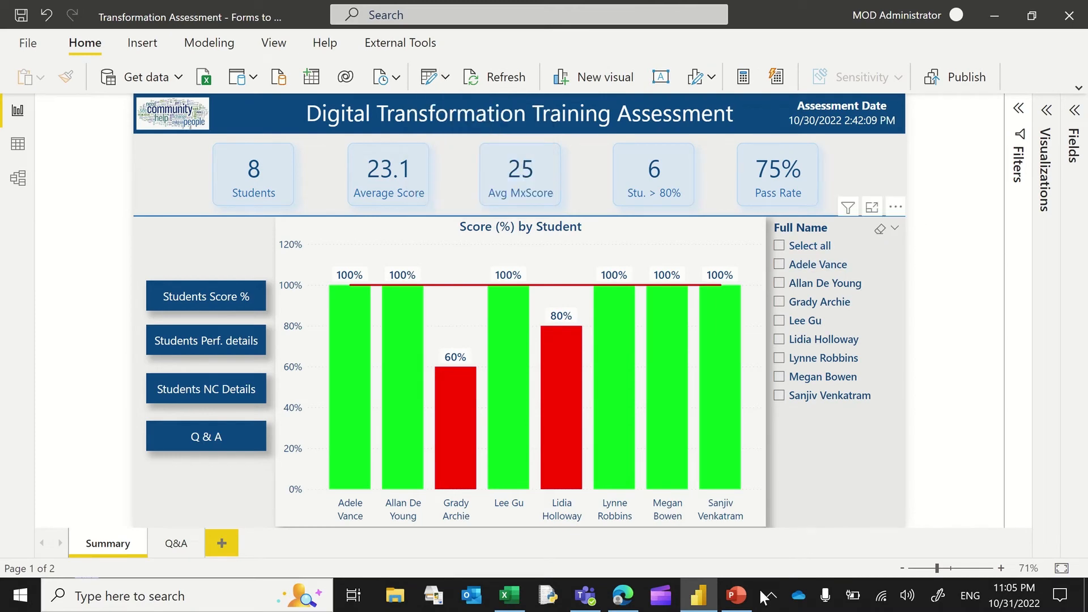
Step: In the model diagram, widen the AssessmentTransactions table and enlarge the AssessmentSumsTransactions table to show its full name and all its fields
click(18, 179)
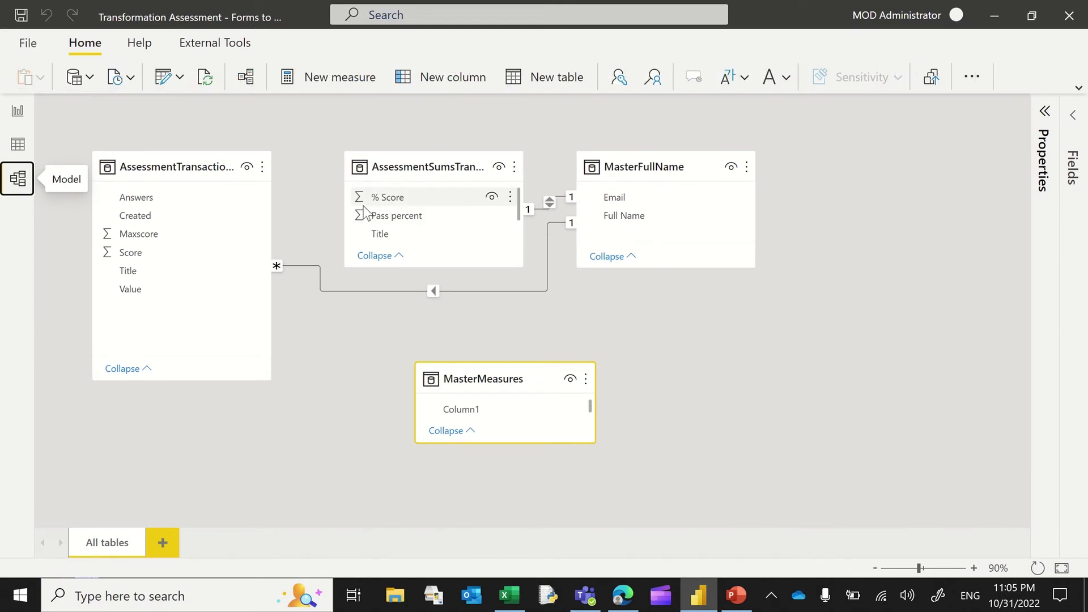
click(176, 166)
drag(273, 248, 324, 249)
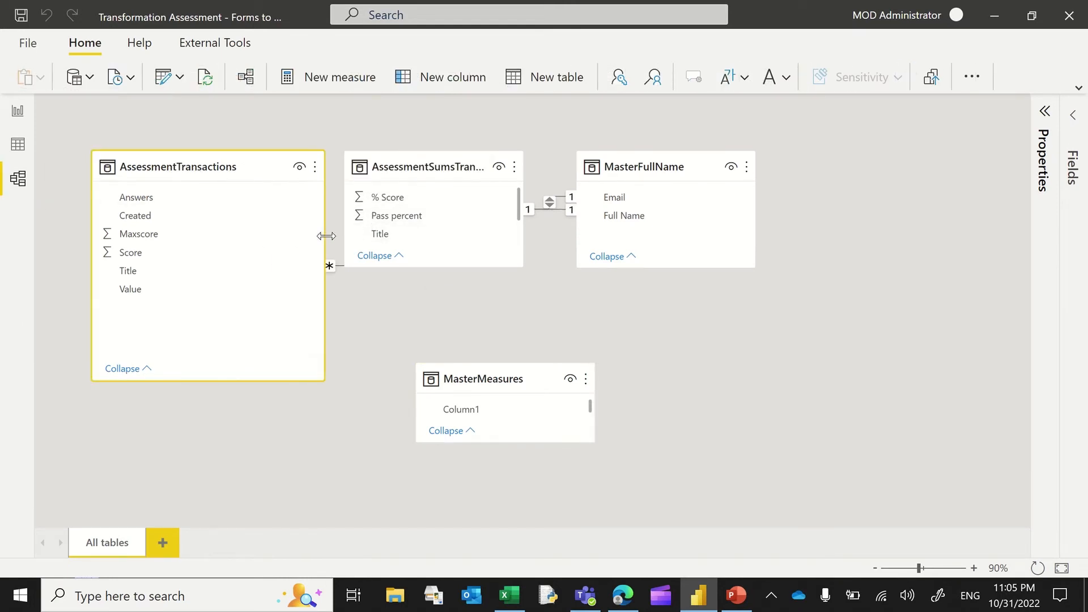
click(449, 166)
drag(480, 268, 481, 321)
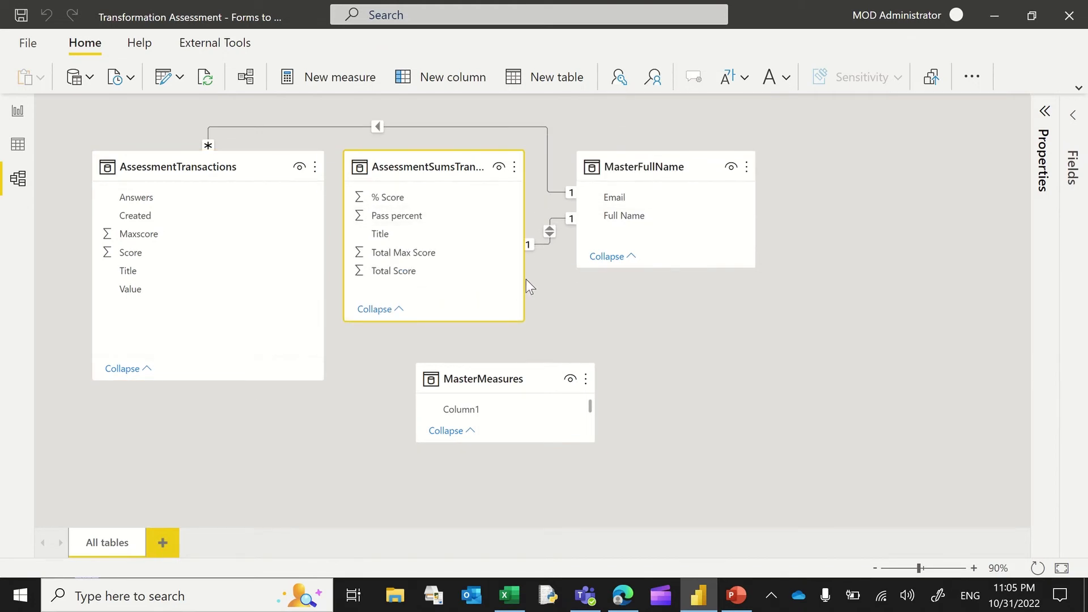
drag(524, 282, 573, 282)
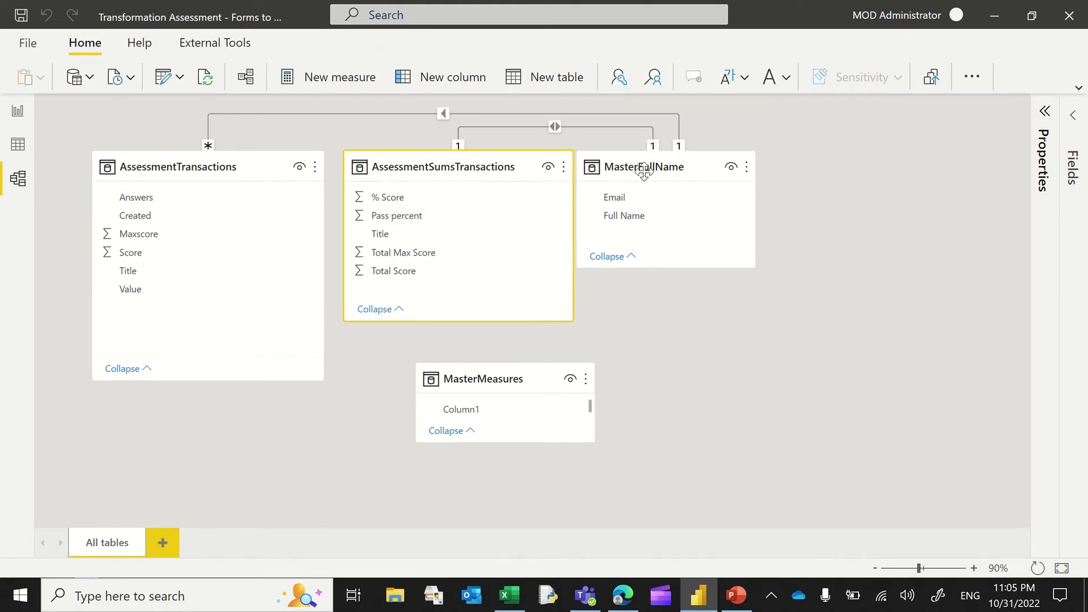
Step: Move the MasterFullName table farther from AssessmentSumsTransactions and examine how its Email field relates to the Title fields
drag(631, 157, 772, 178)
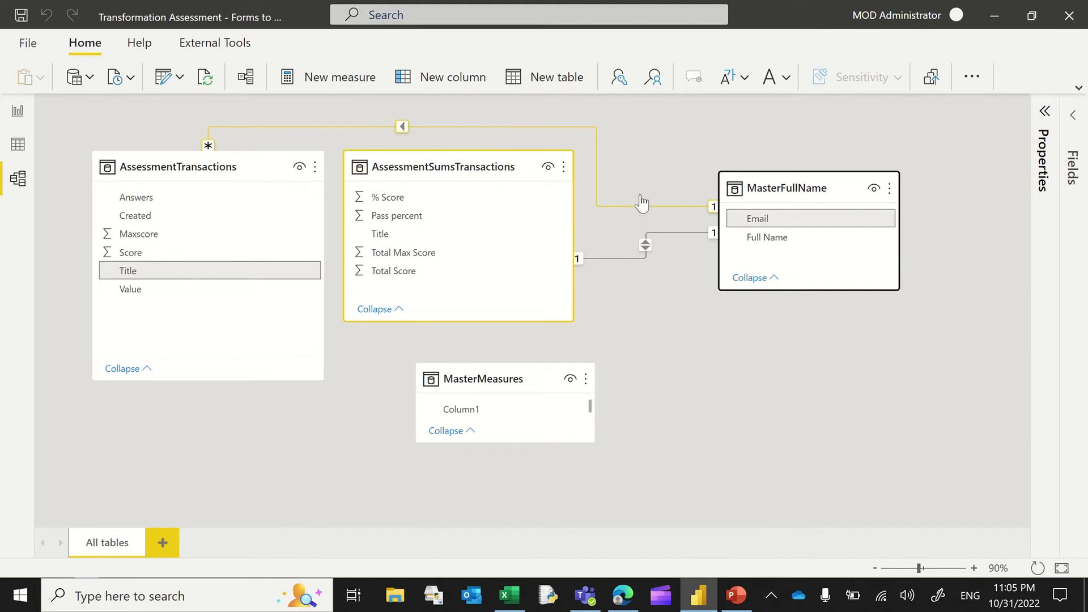
drag(772, 227, 717, 257)
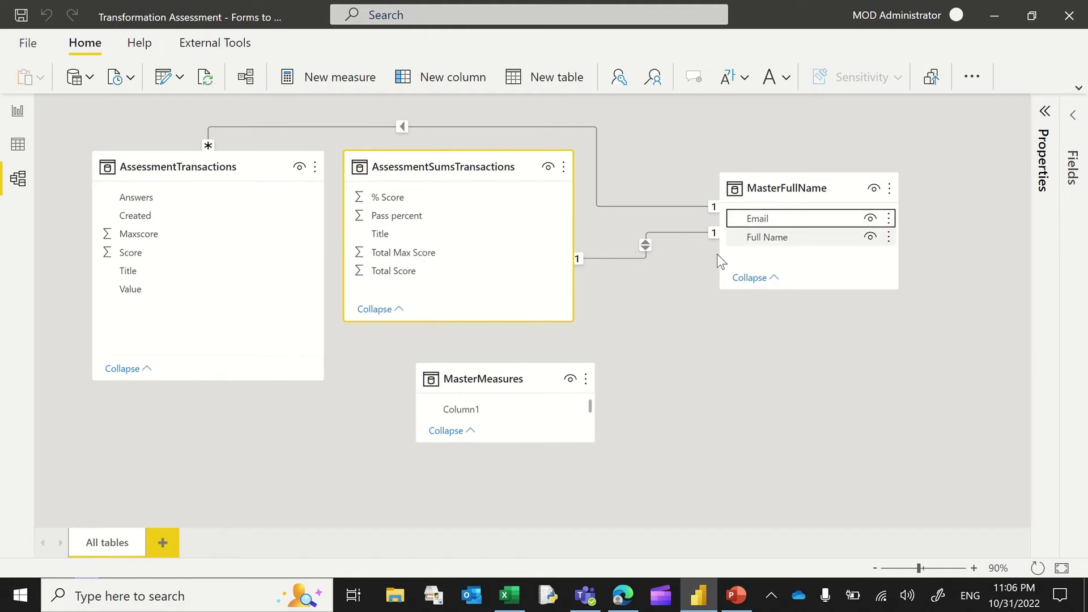
drag(763, 220, 716, 237)
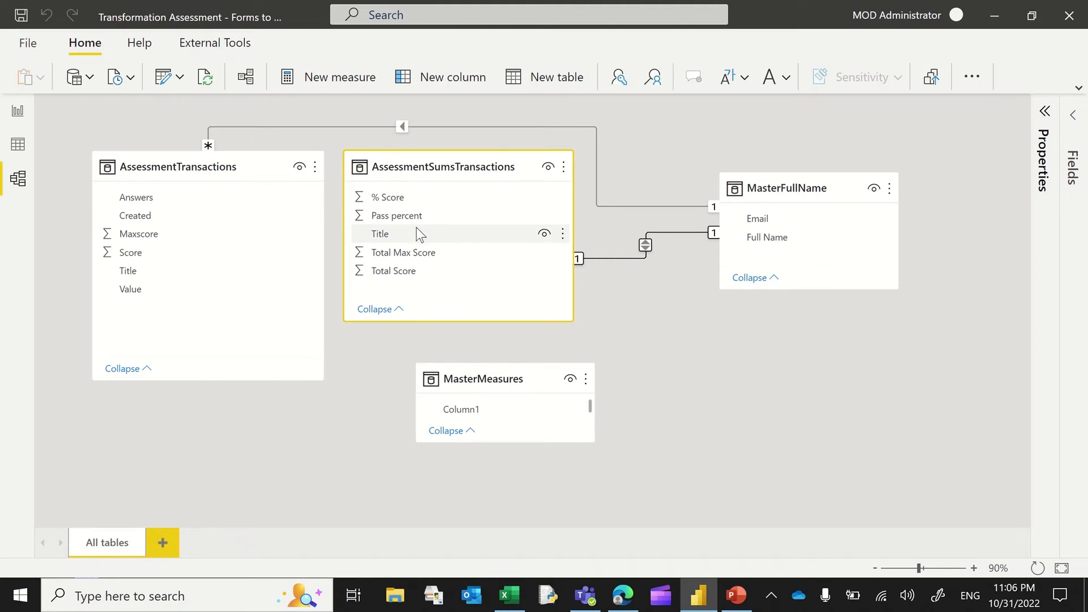
Step: Return to the report, show the list of data fields, and view the fields of the MasterFullName table
click(16, 110)
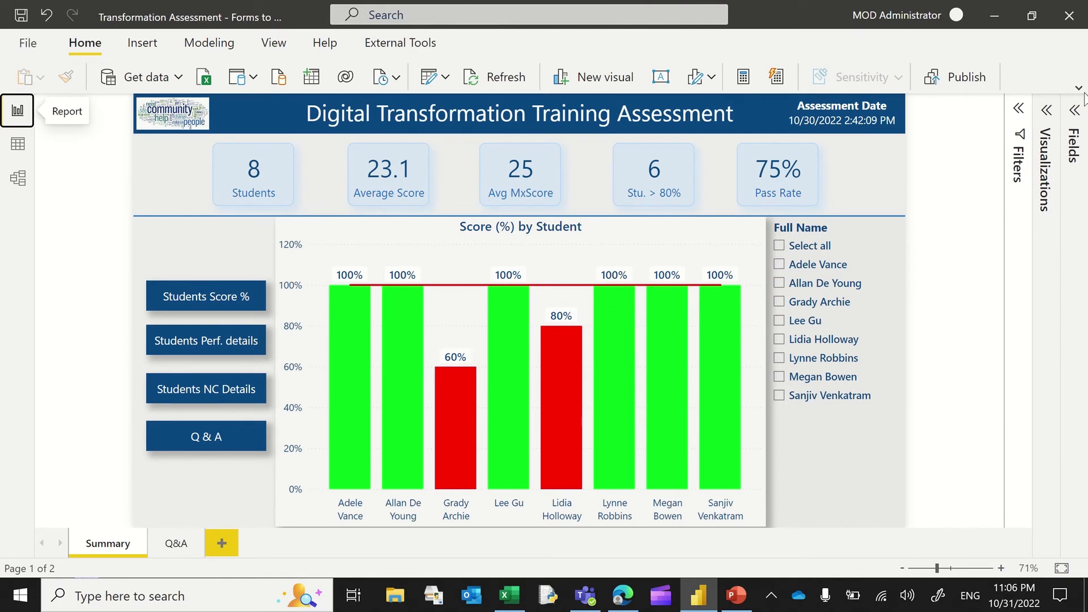
click(1075, 111)
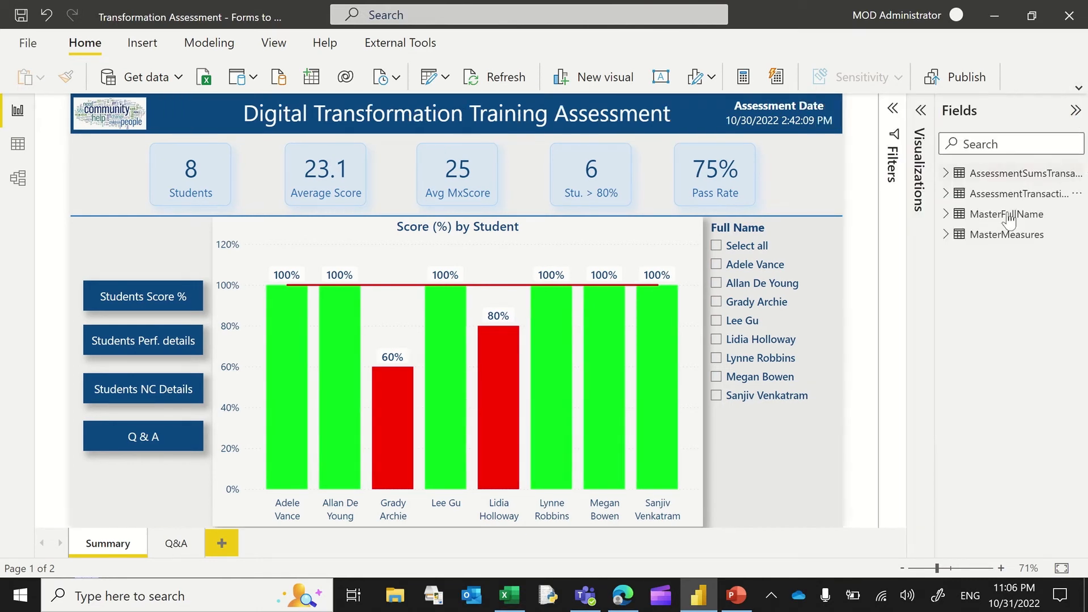
click(945, 215)
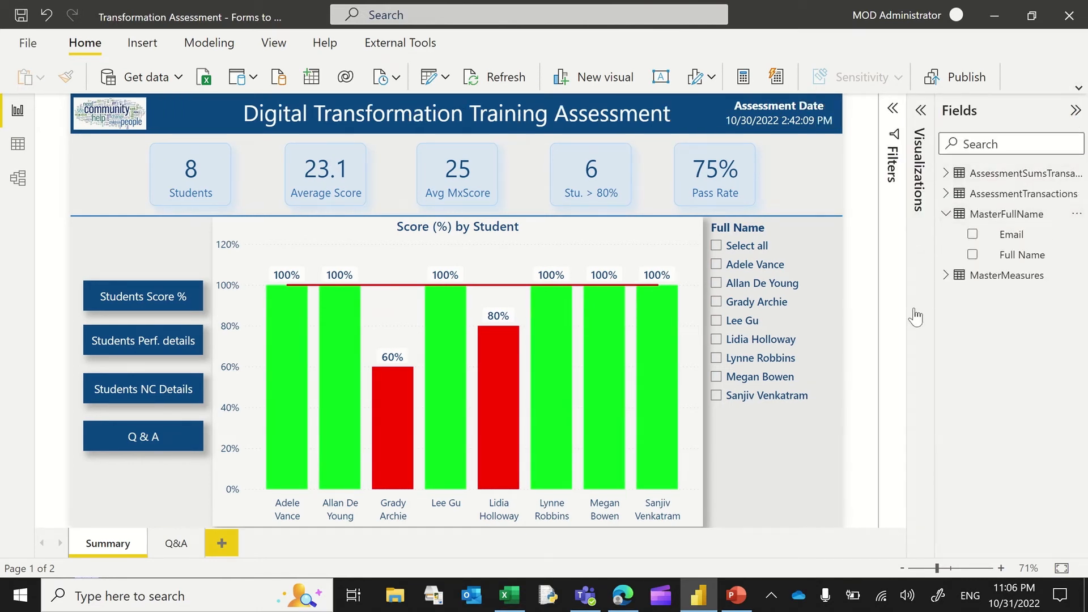
click(945, 214)
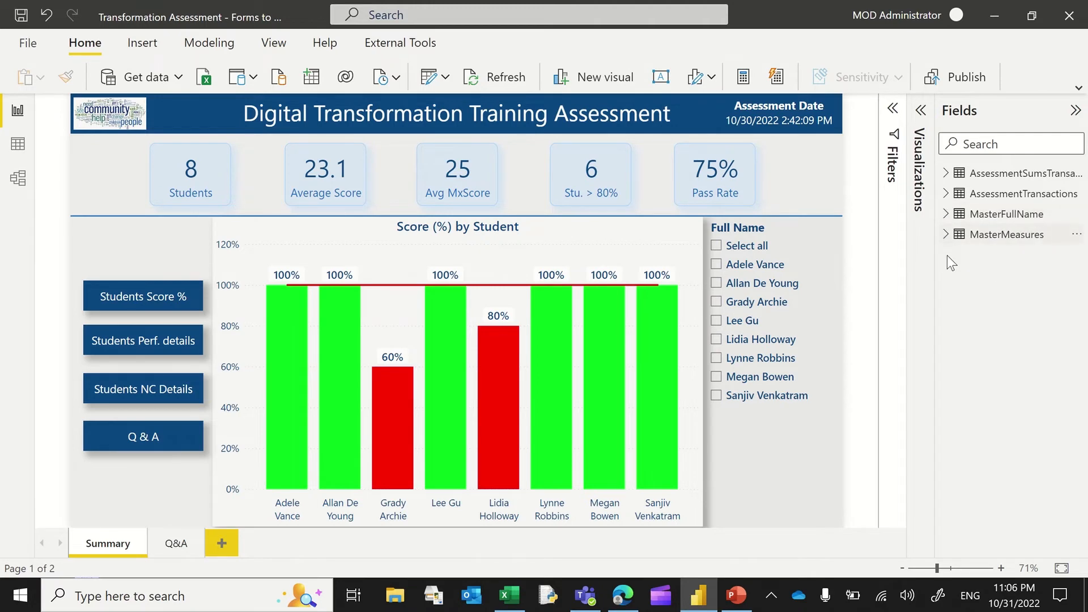
Step: List the measures in MasterMeasures, widen the field list to read their names, and open the formula of the Score measure
click(945, 234)
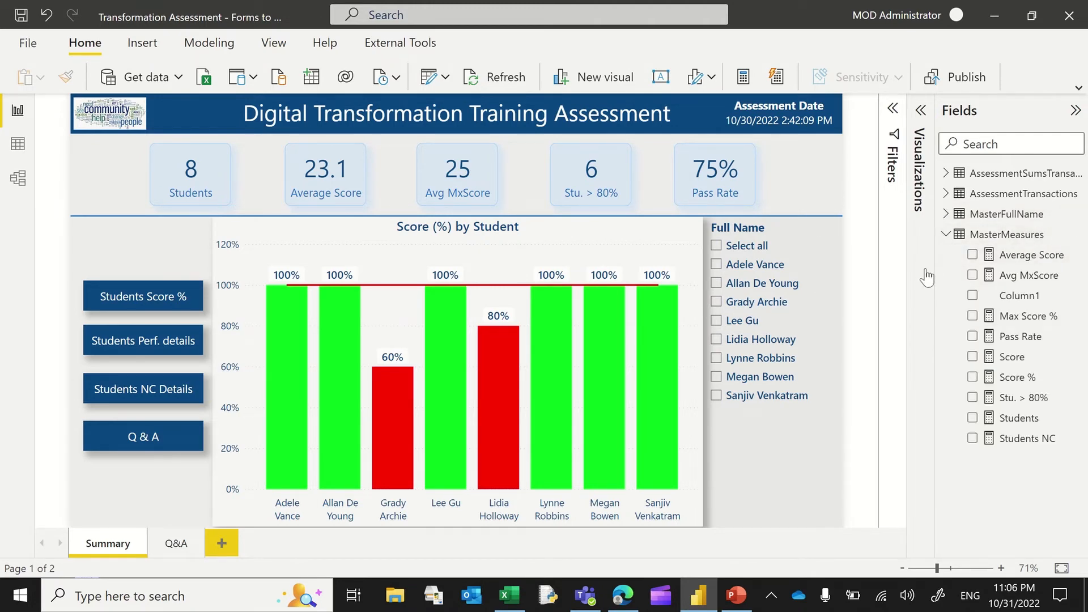
drag(935, 263, 895, 266)
drag(689, 295, 745, 302)
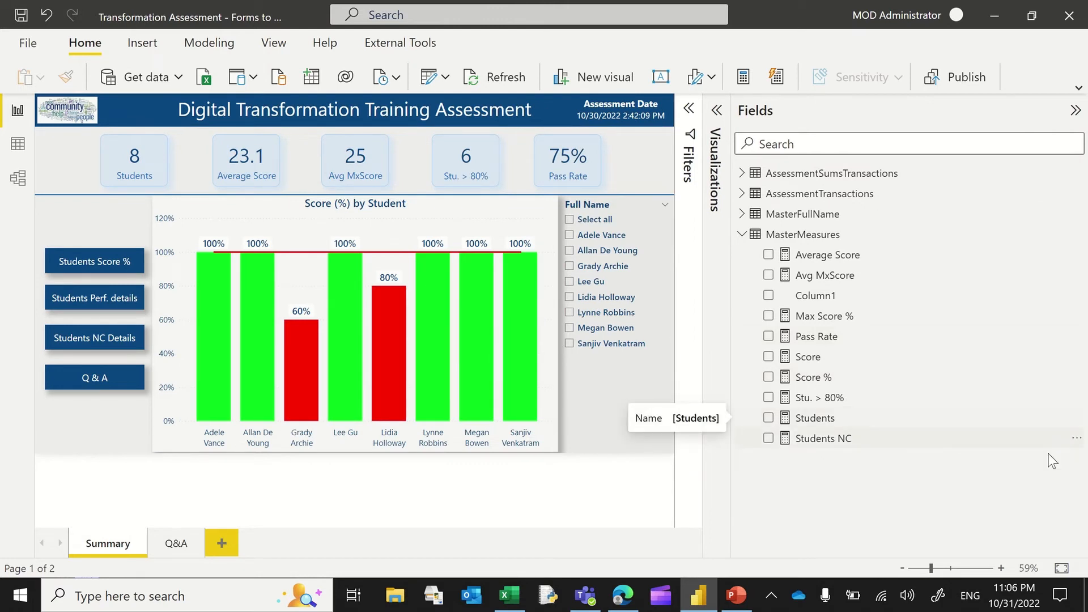
click(826, 359)
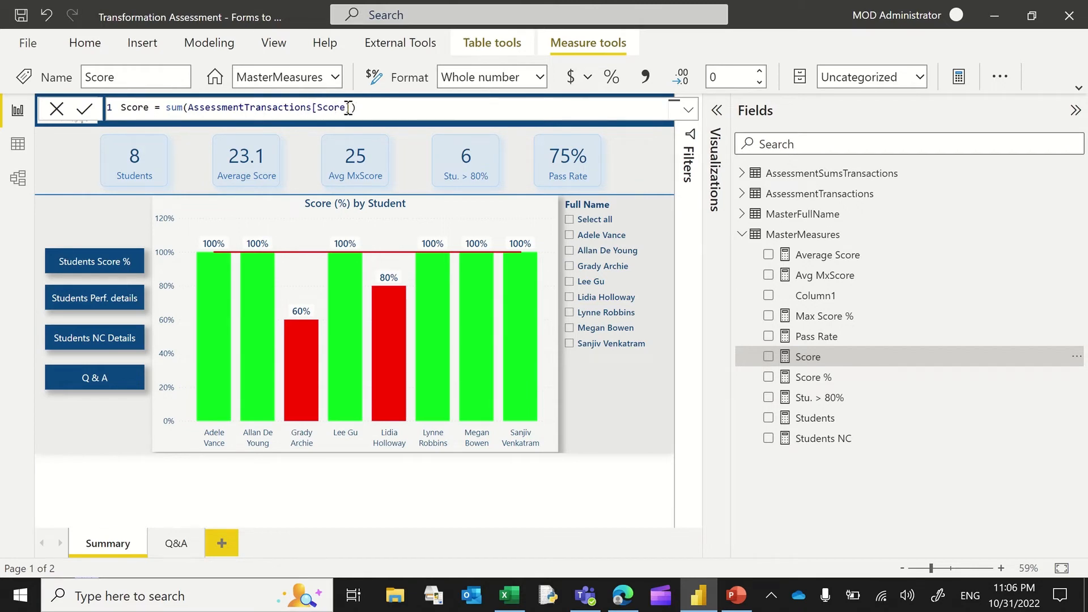
Step: View the data of the AssessmentTransactions table, including its Score column, and return to the report to reopen the Score measure
click(18, 144)
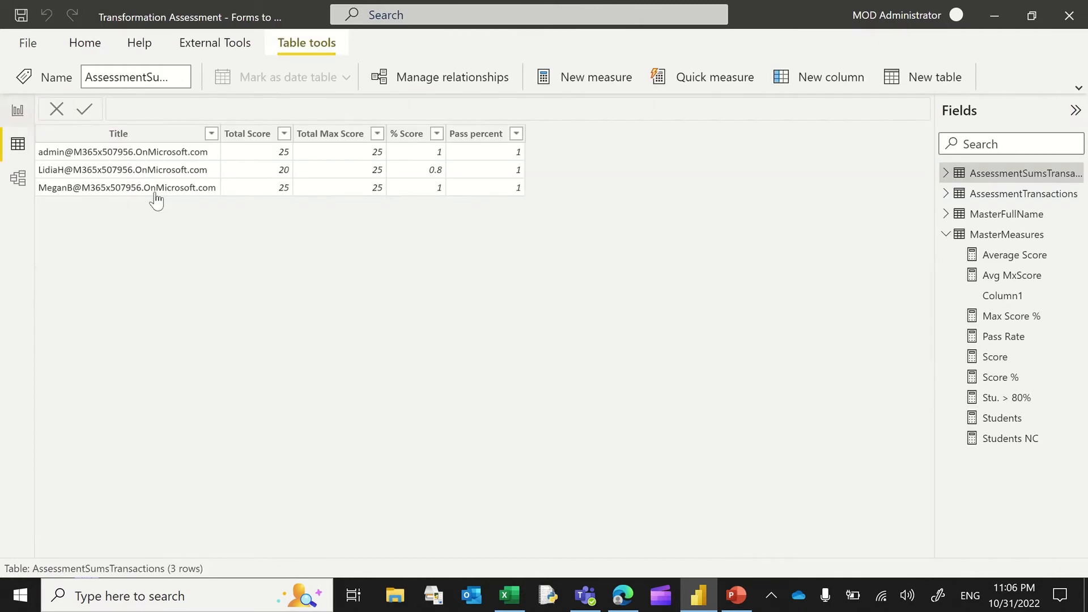
click(1012, 193)
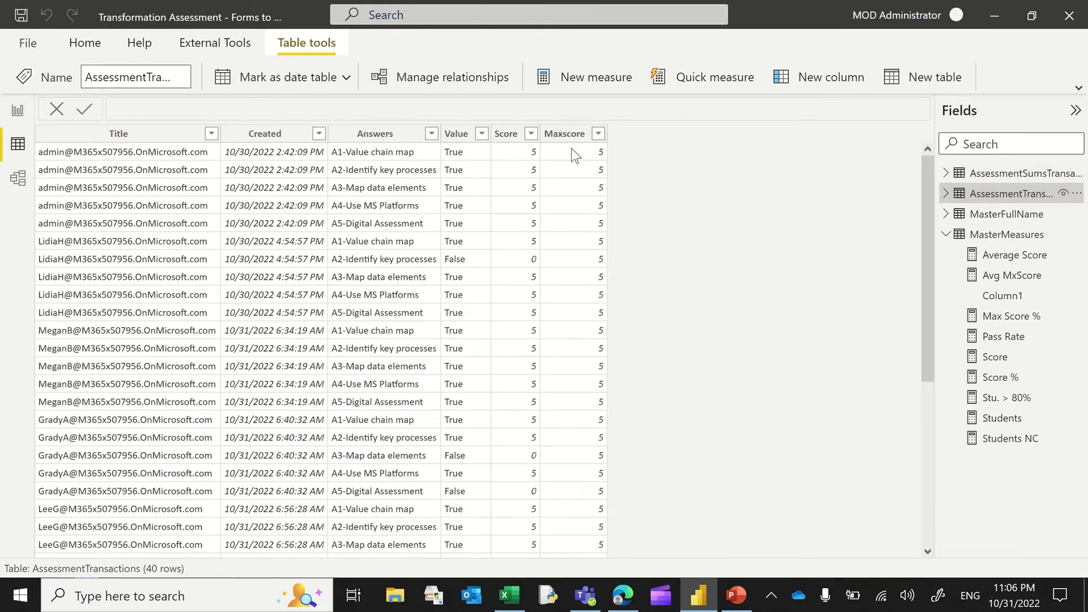
click(17, 110)
click(826, 358)
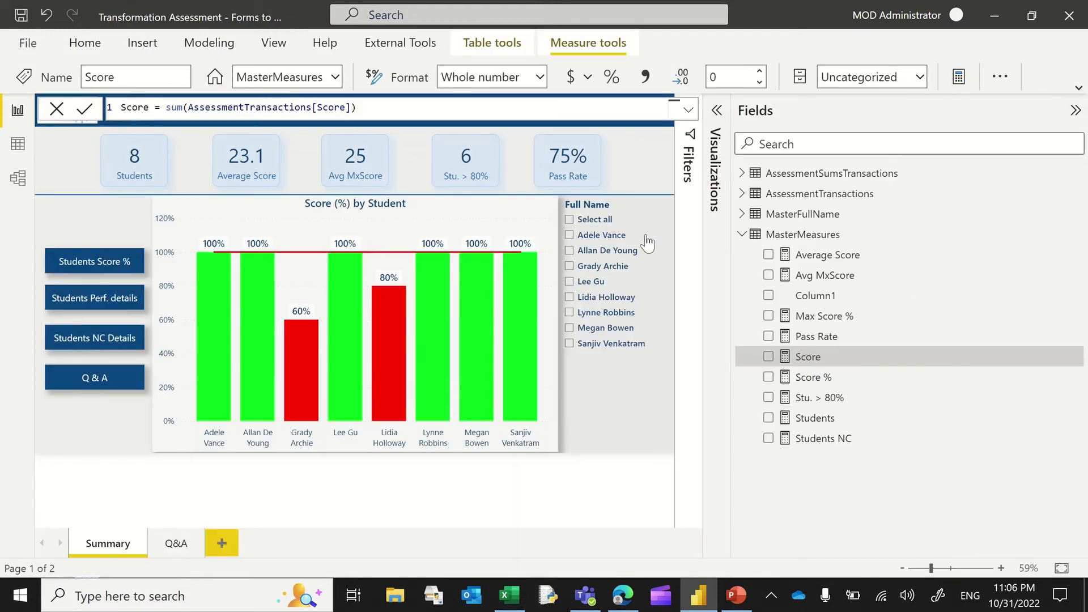
click(825, 358)
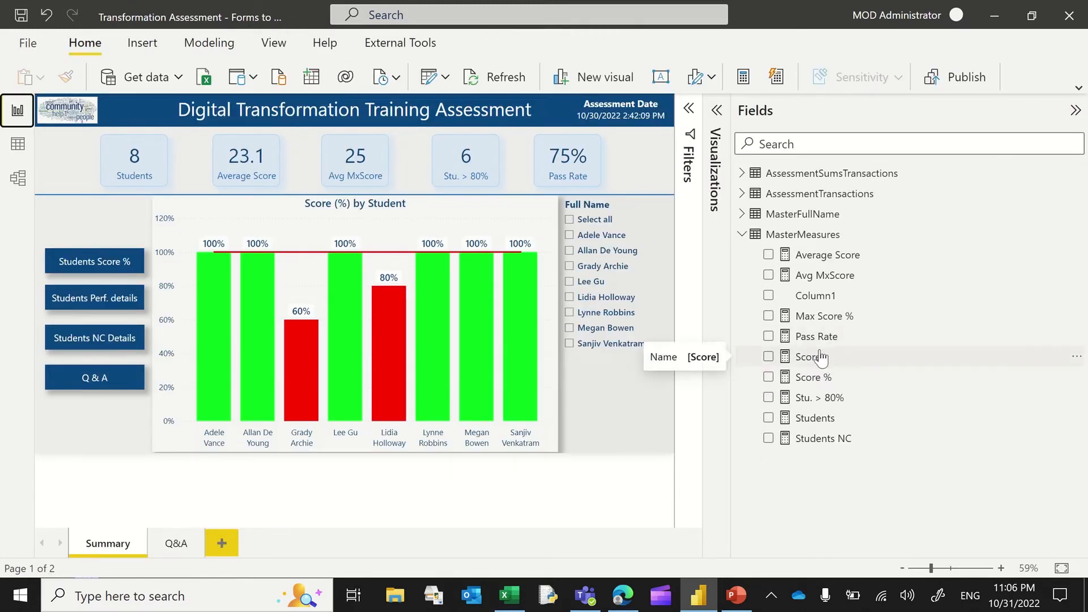
click(822, 359)
Step: Compare the formula of the Score % measure with that of the Score measure
click(816, 379)
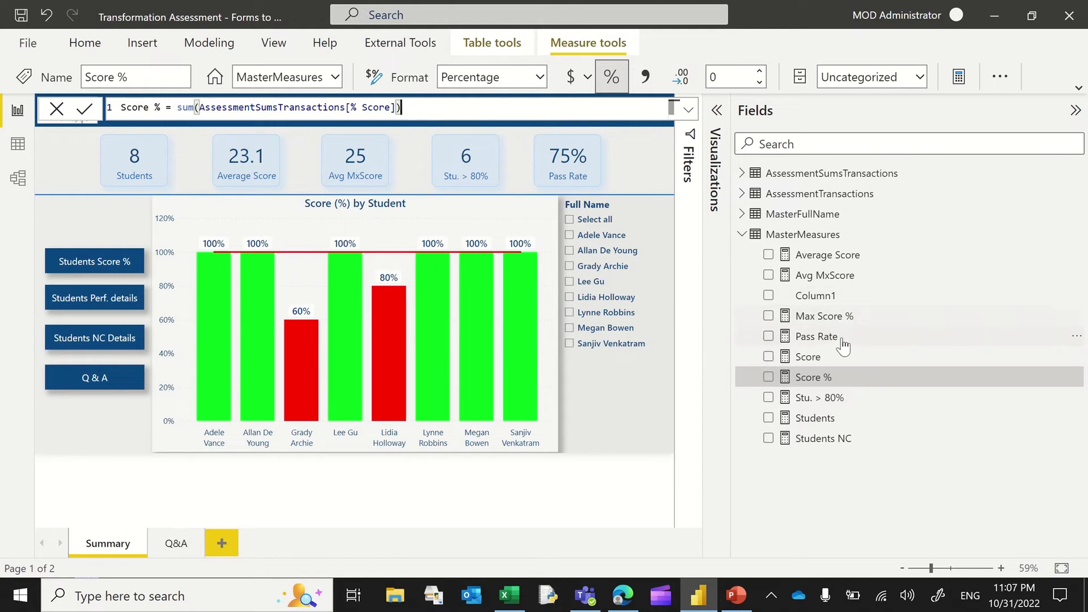
click(816, 357)
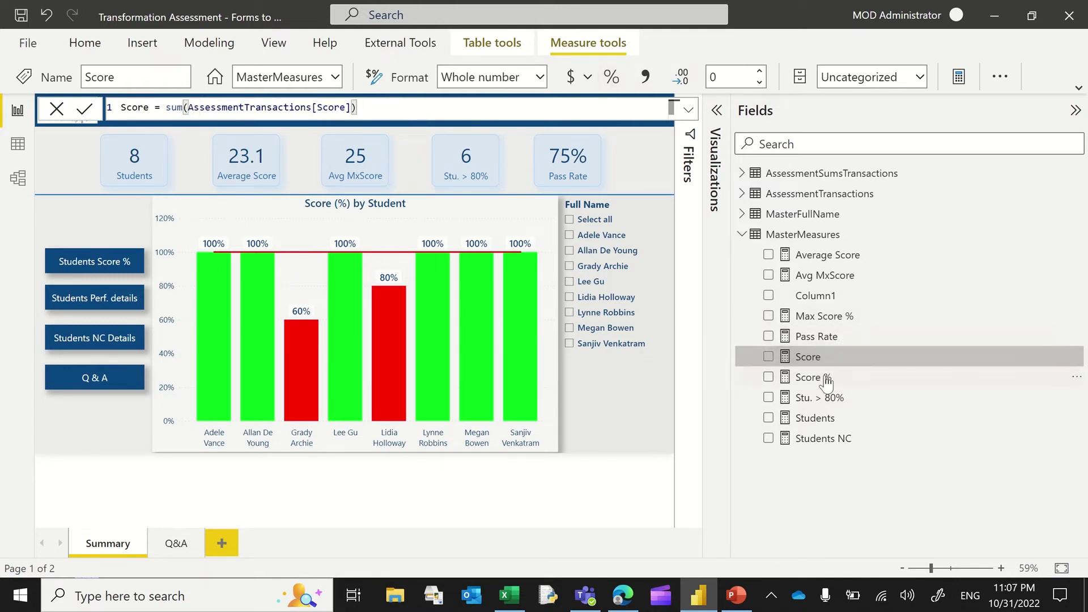
click(823, 378)
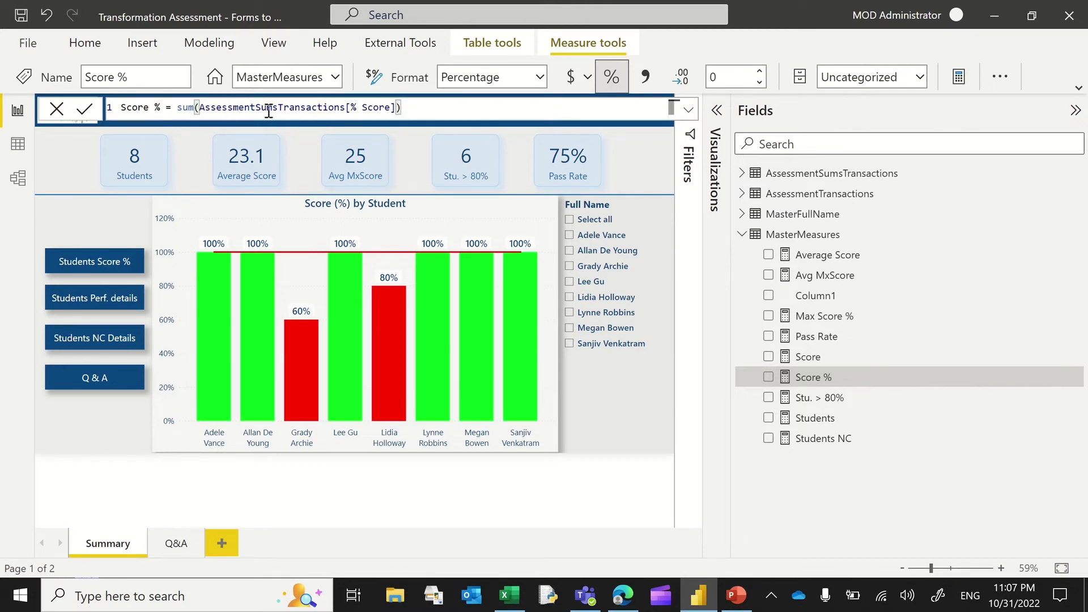
Step: View the data of the AssessmentSumsTransactions table, and return to the report to reopen the Score % formula
click(24, 147)
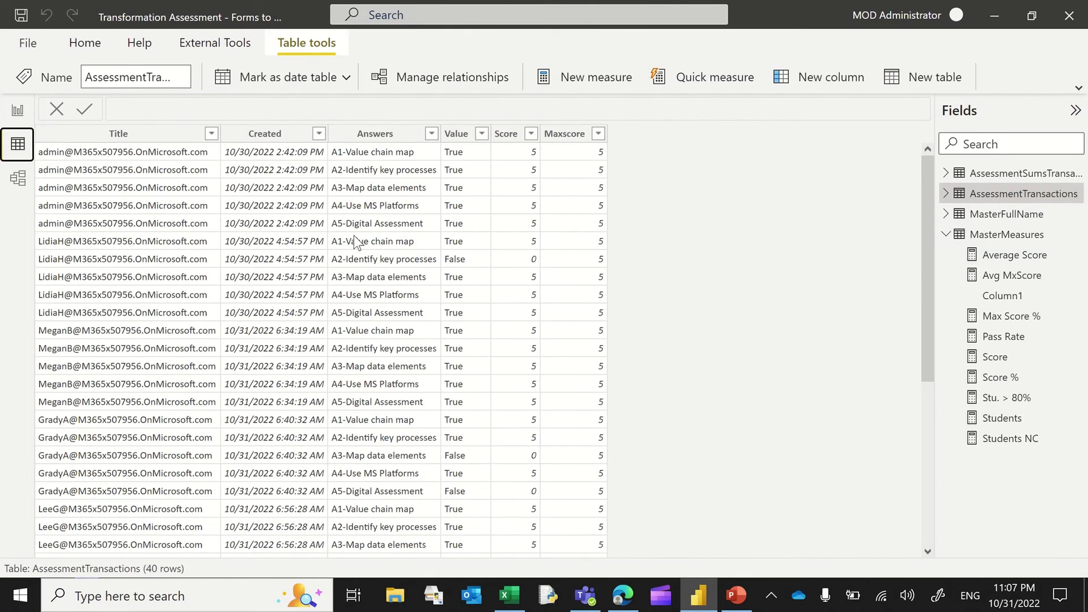
click(1037, 177)
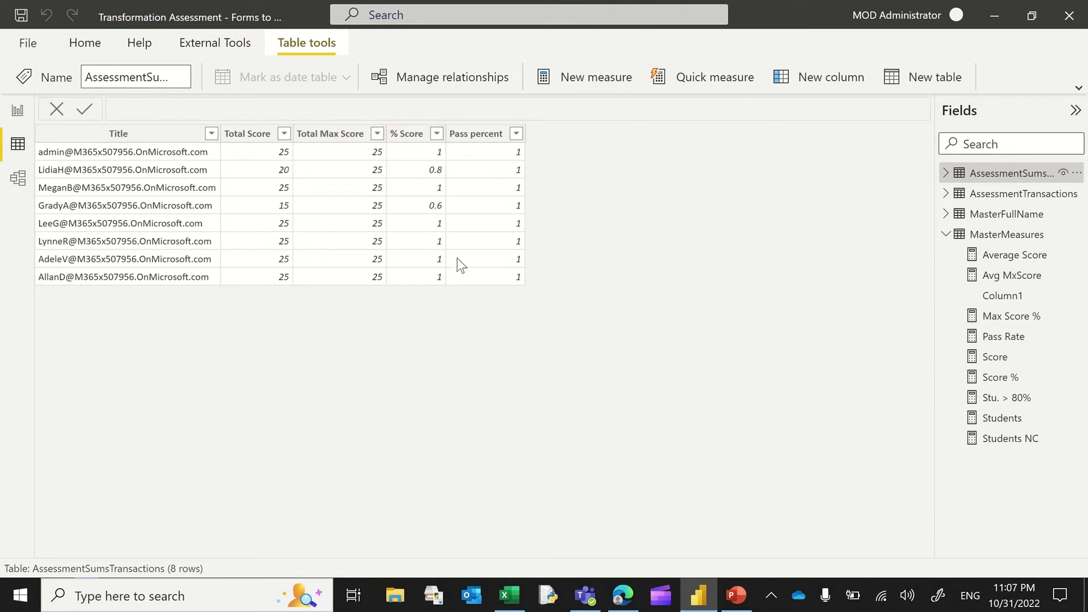
click(19, 112)
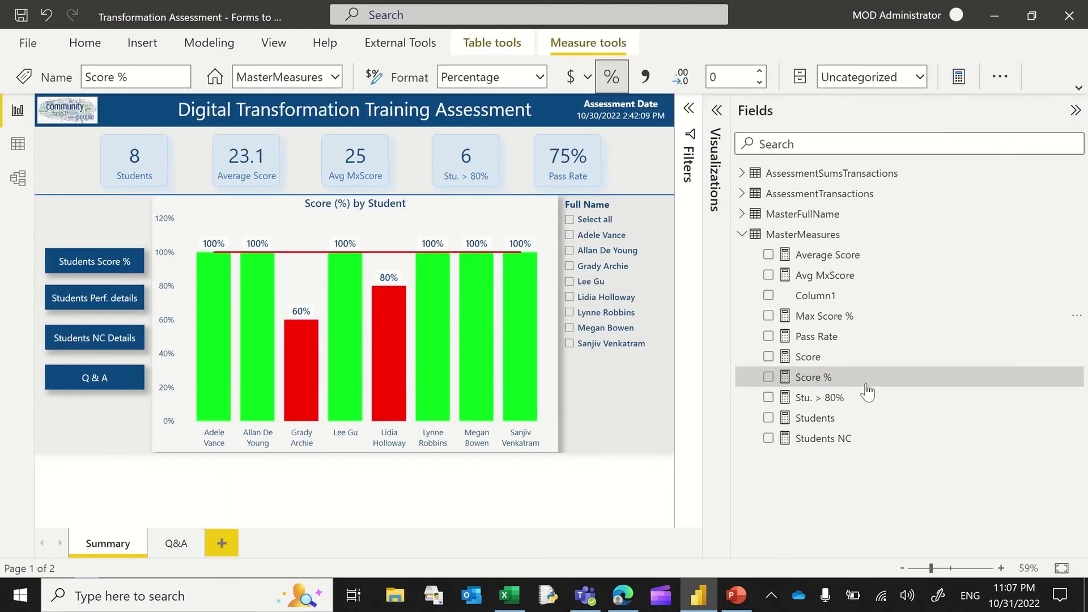
click(815, 378)
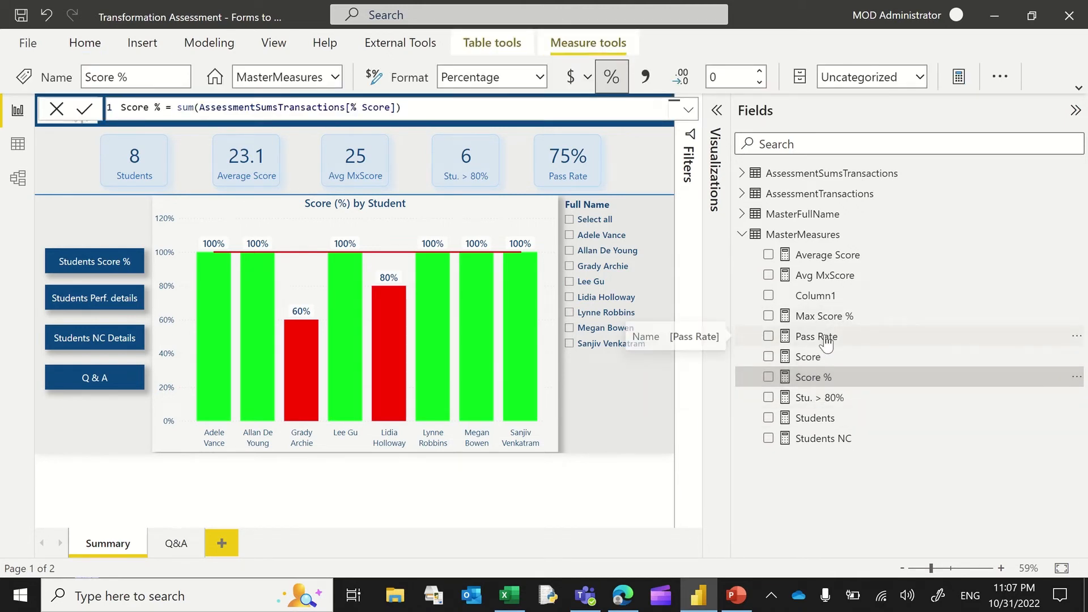
Step: Read the formulas of the Students, Stu. > 80% and Pass Rate measures, and select the Pass Rate card on the report
click(816, 420)
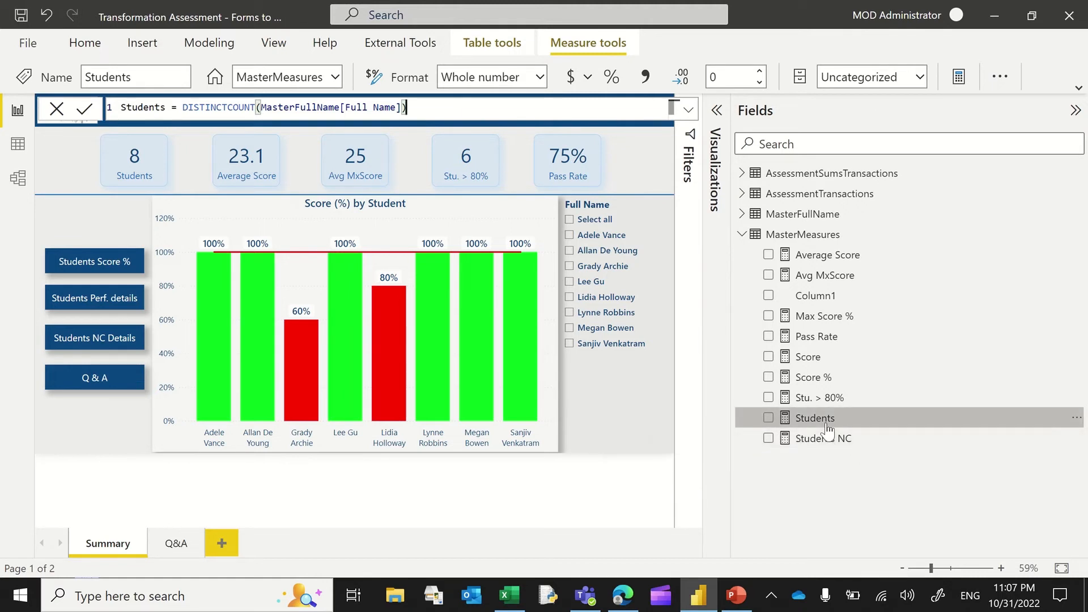
click(831, 339)
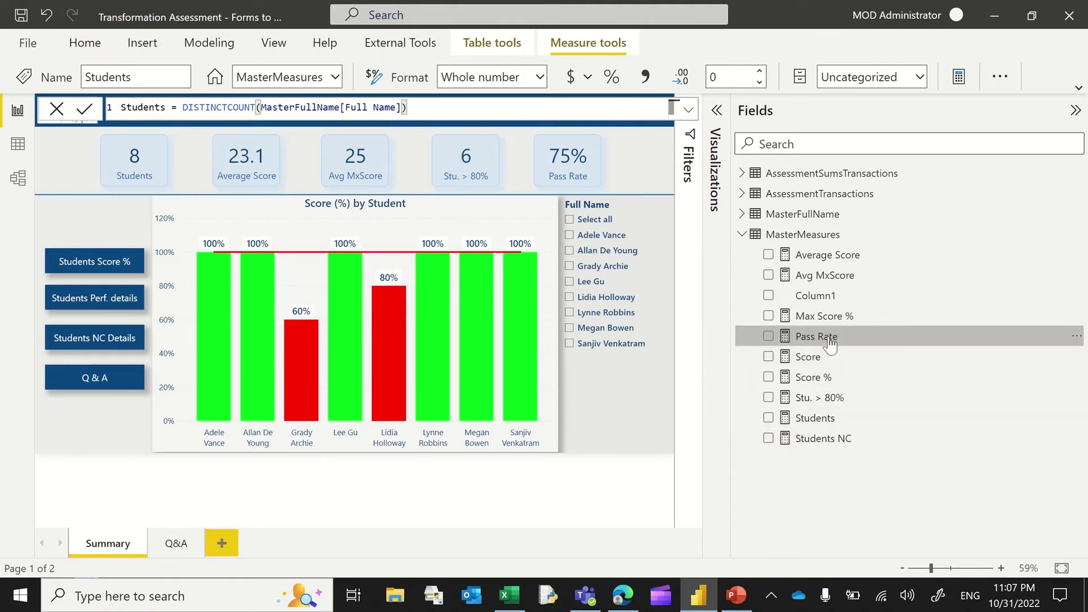
click(810, 400)
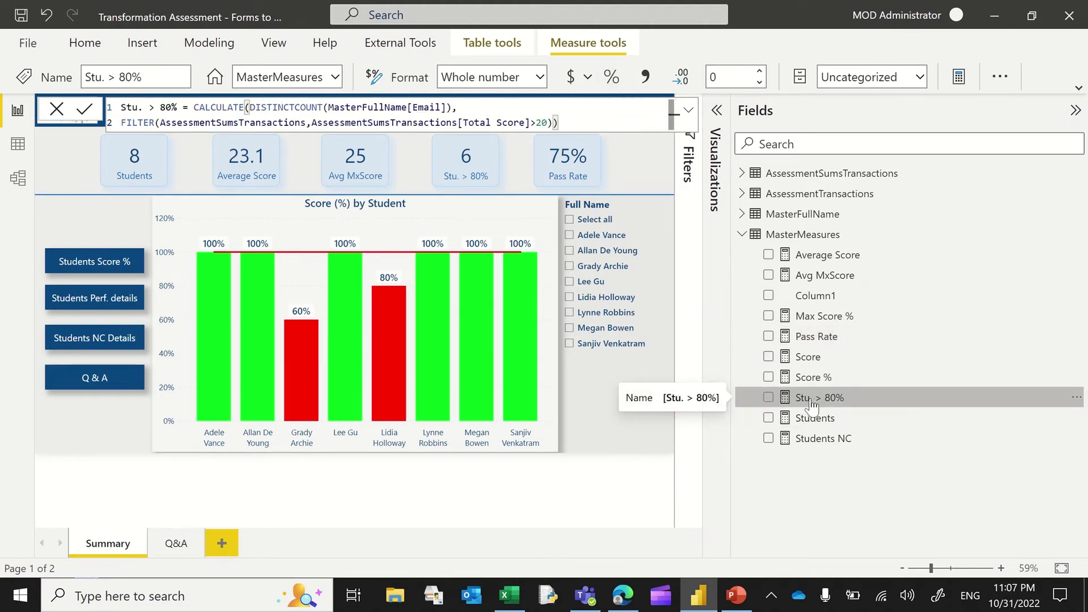
click(688, 110)
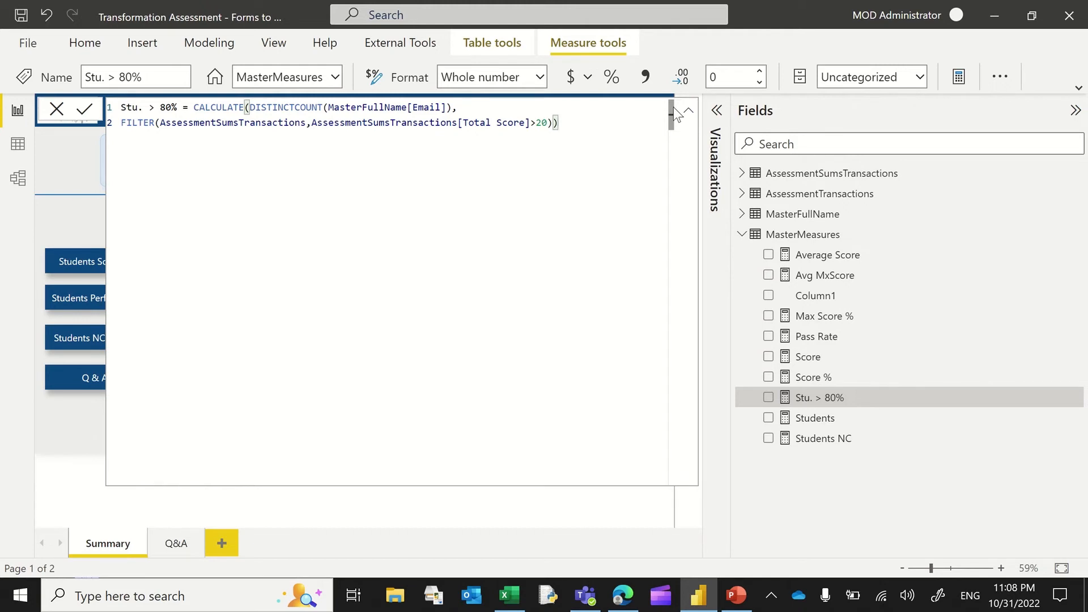
click(688, 110)
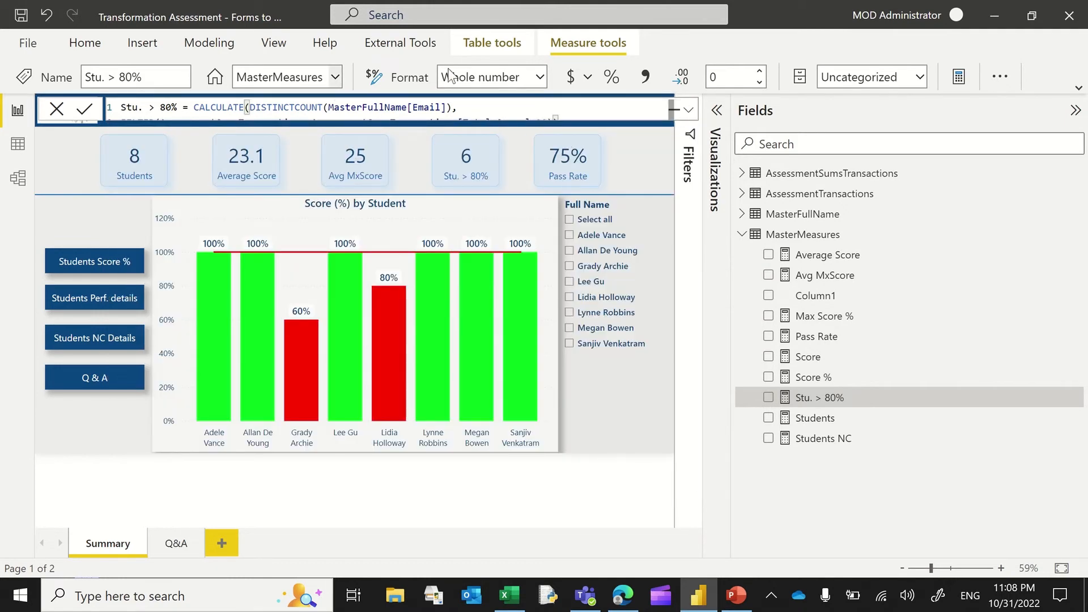
click(815, 336)
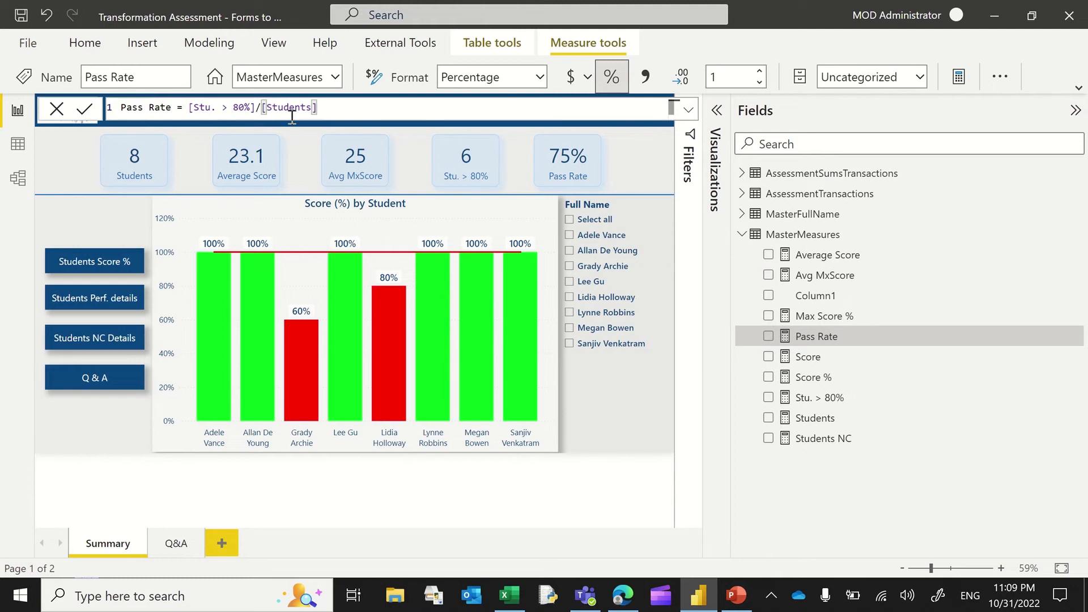
click(579, 151)
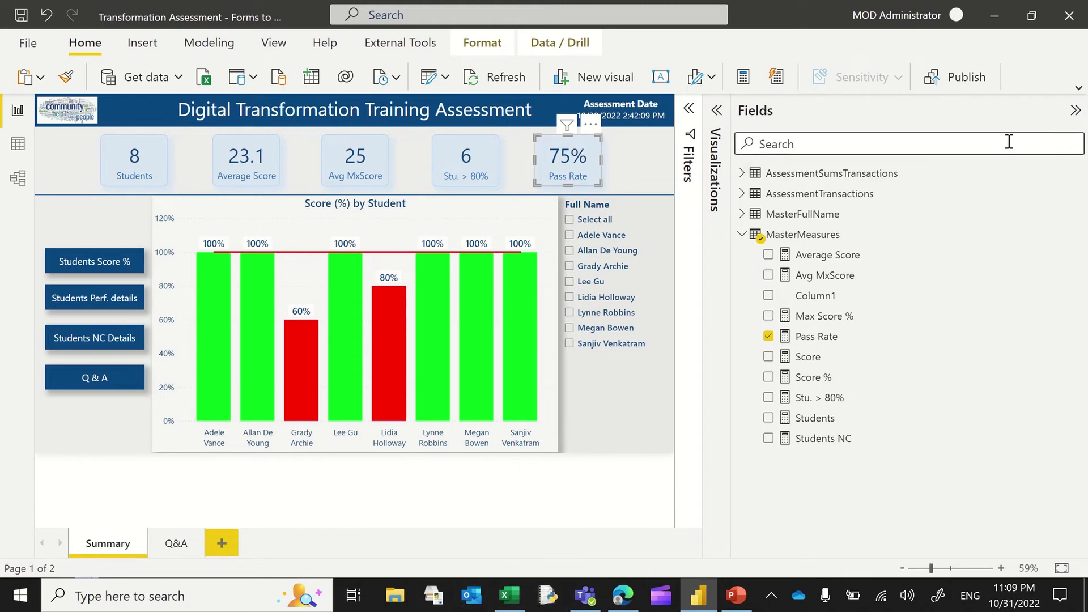
Step: Collapse the list of data fields and show the report's Students Score %, Students Perf. details and Students NC Details views in turn
click(1075, 110)
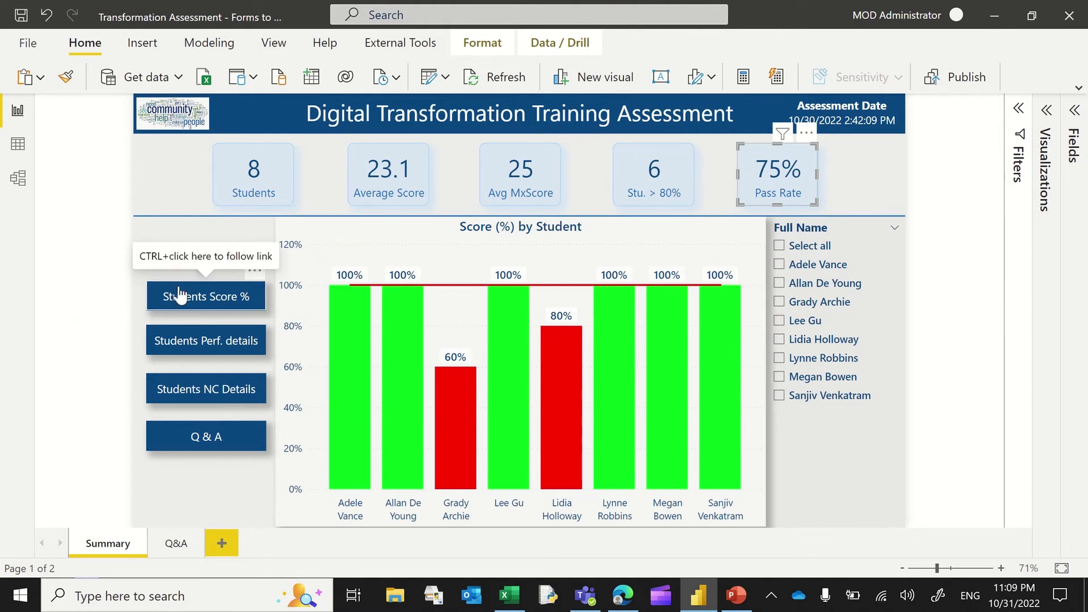
ctrl+click(200, 300)
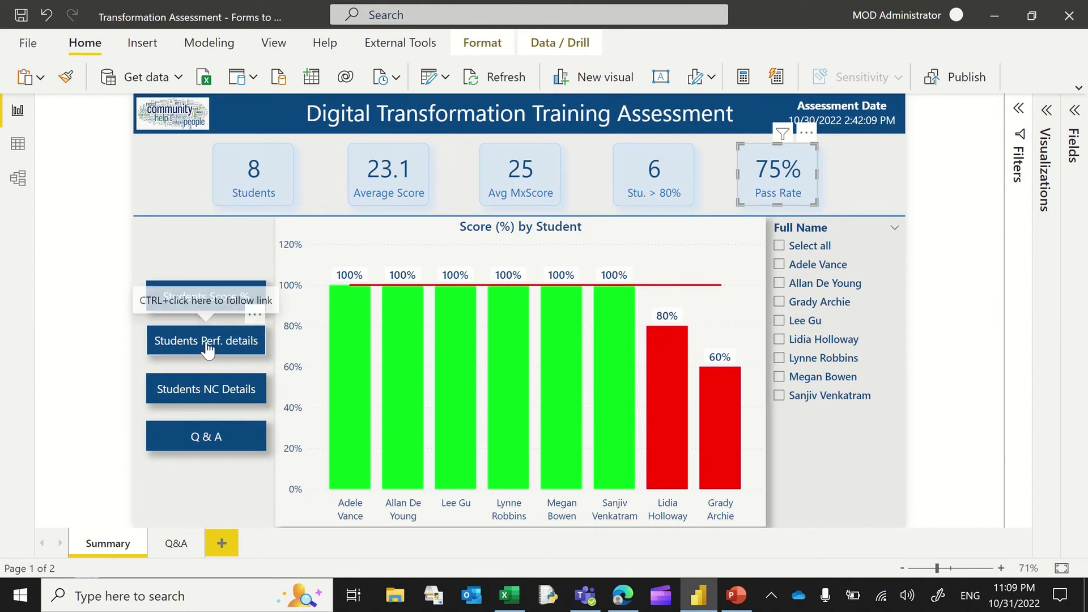
ctrl+click(233, 348)
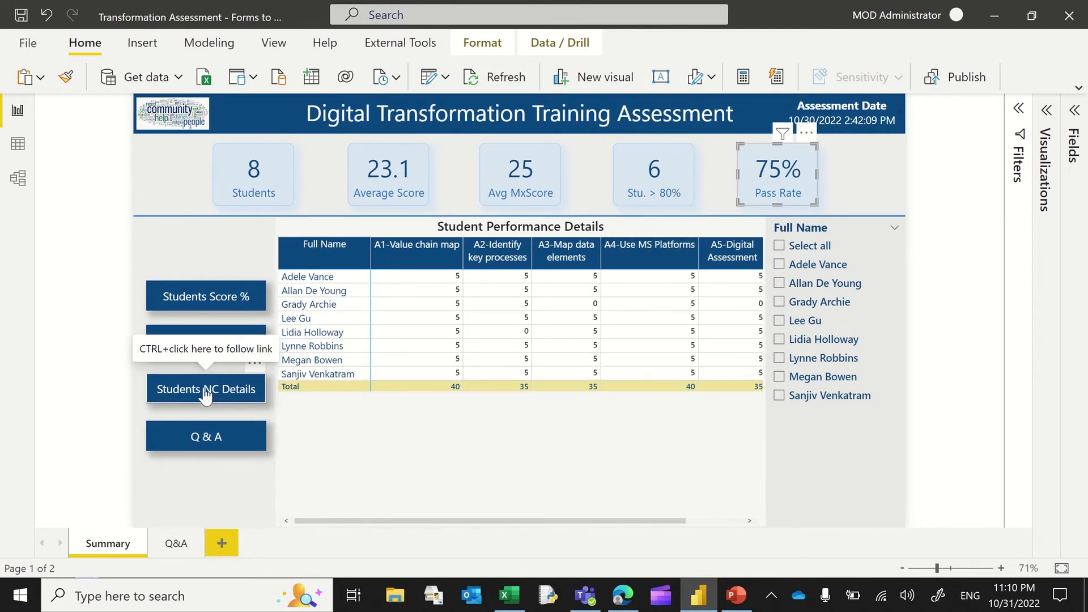
ctrl+click(234, 394)
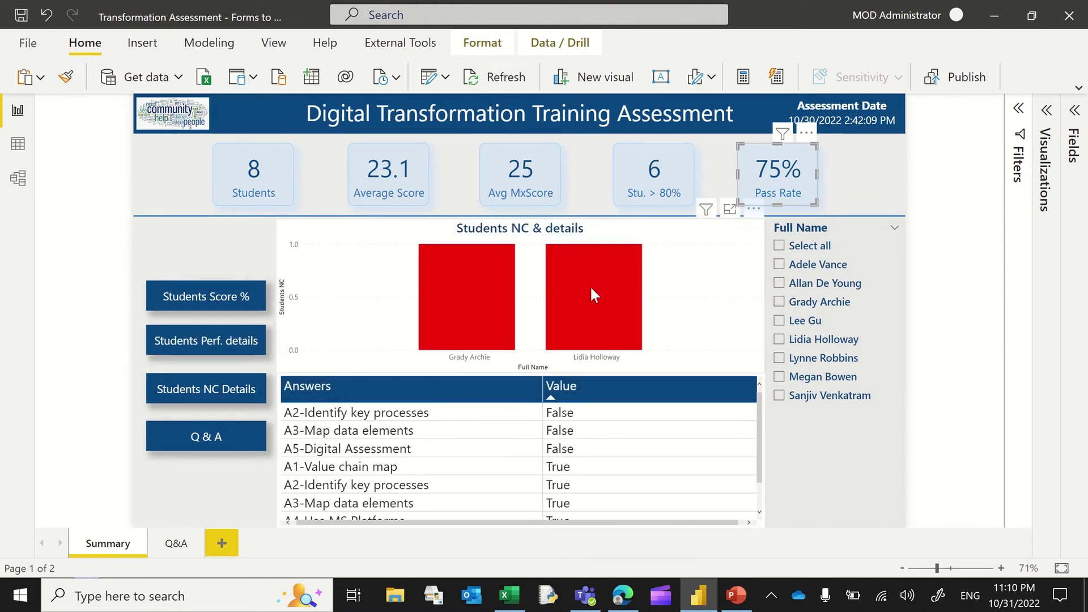
Step: Filter the report by the first student's bar in the Students NC & details chart, read the answers, and clear the filter
mouse_move(590, 287)
click(448, 309)
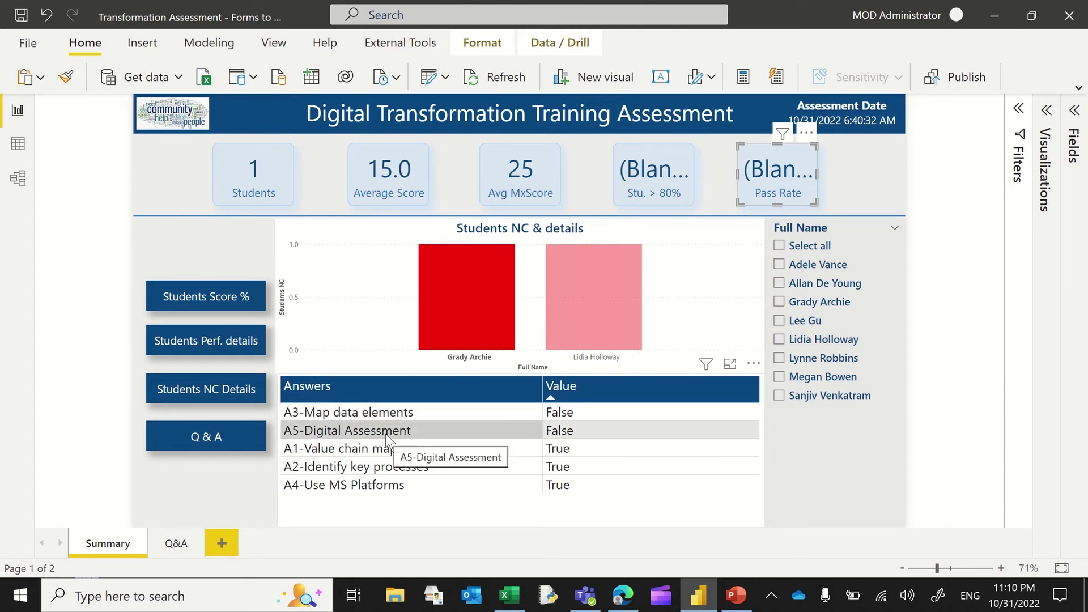
click(355, 303)
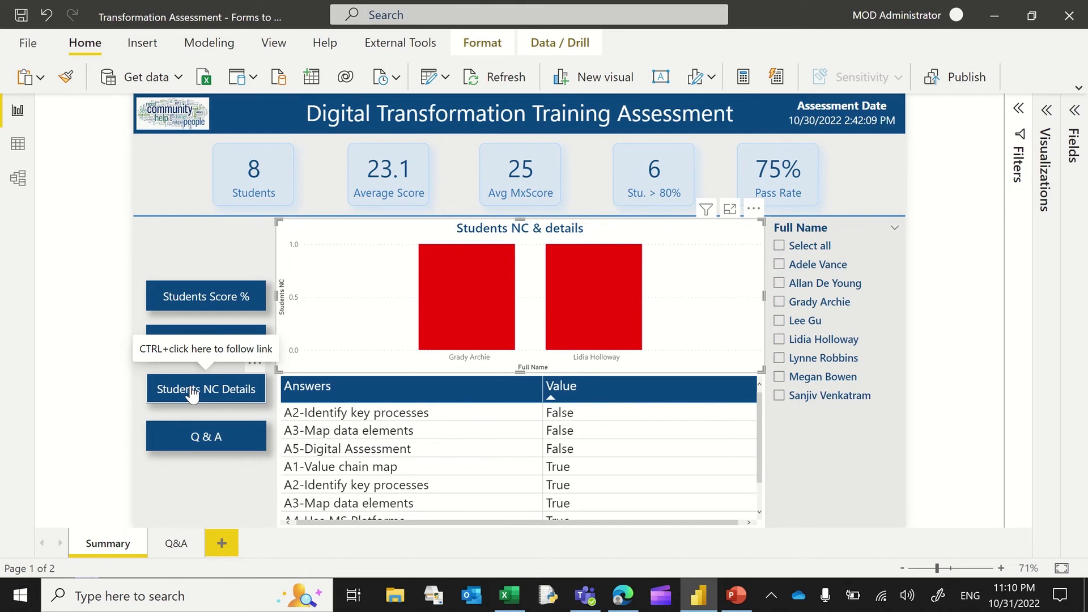
Step: Go to the report's Q&A page and change the question on student performance to "students name"
ctrl+click(182, 441)
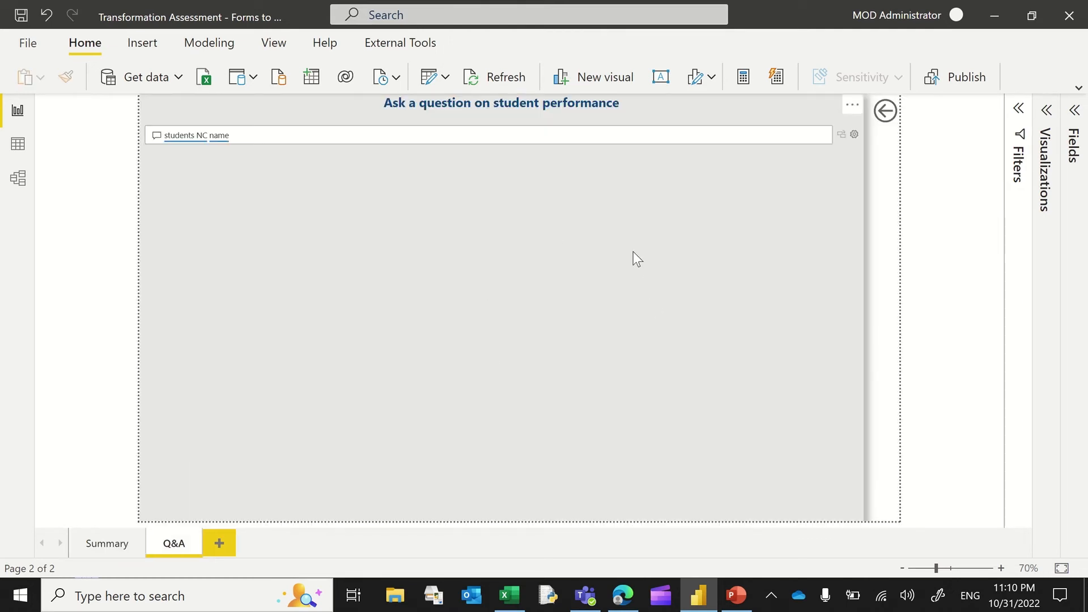
click(267, 136)
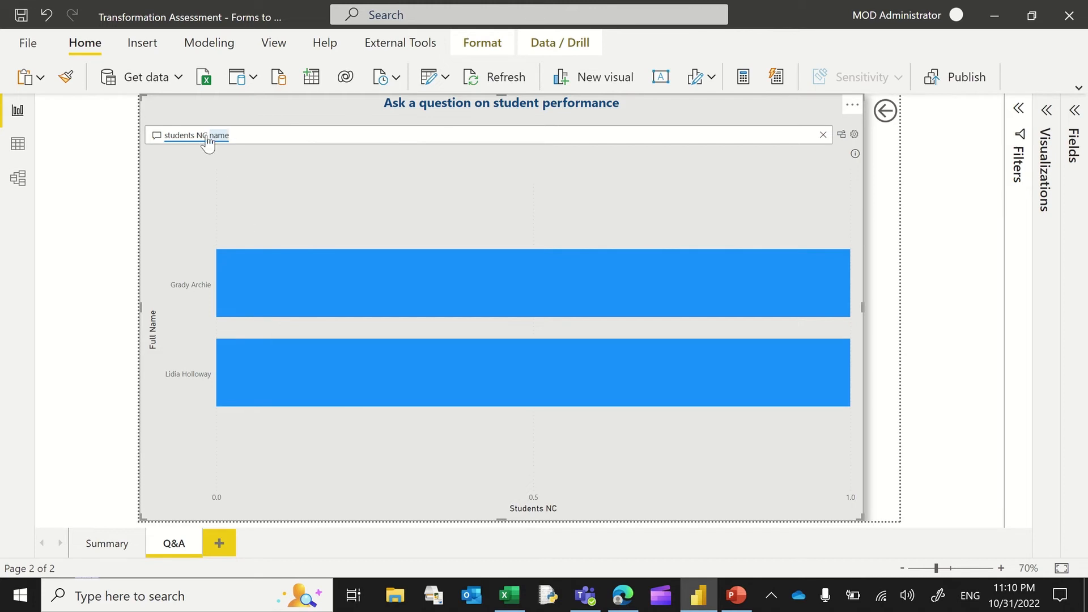
key(BackSpace)
key(BackSpace)
key(BackSpace)
key(BackSpace)
key(BackSpace)
key(BackSpace)
key(BackSpace)
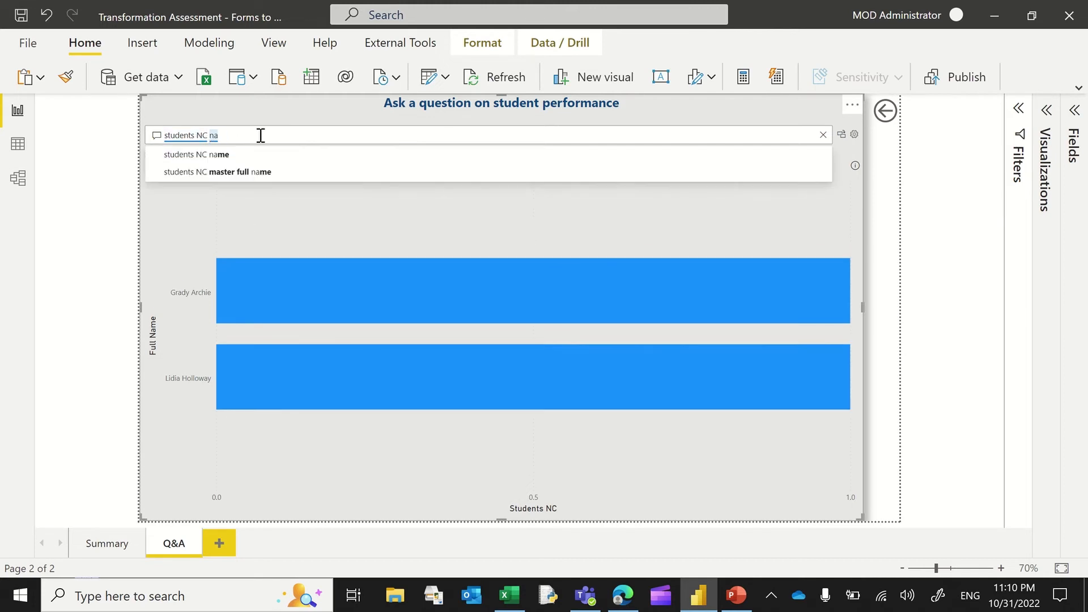
text(name)
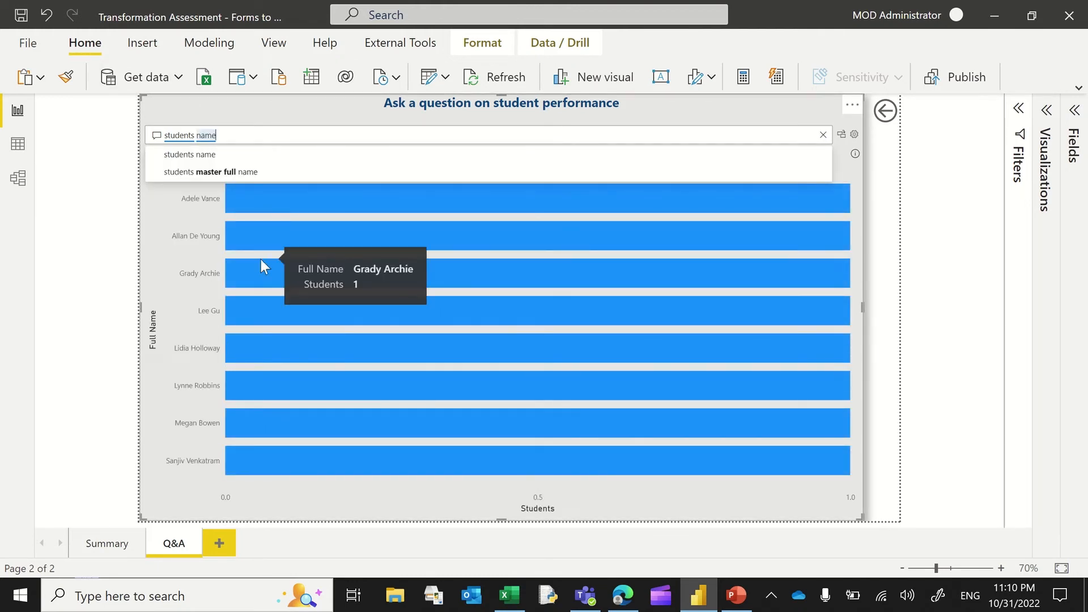
Step: Change the Q&A question to "students NC" and extend it to "students NC name"
key(BackSpace)
key(BackSpace)
key(BackSpace)
key(BackSpace)
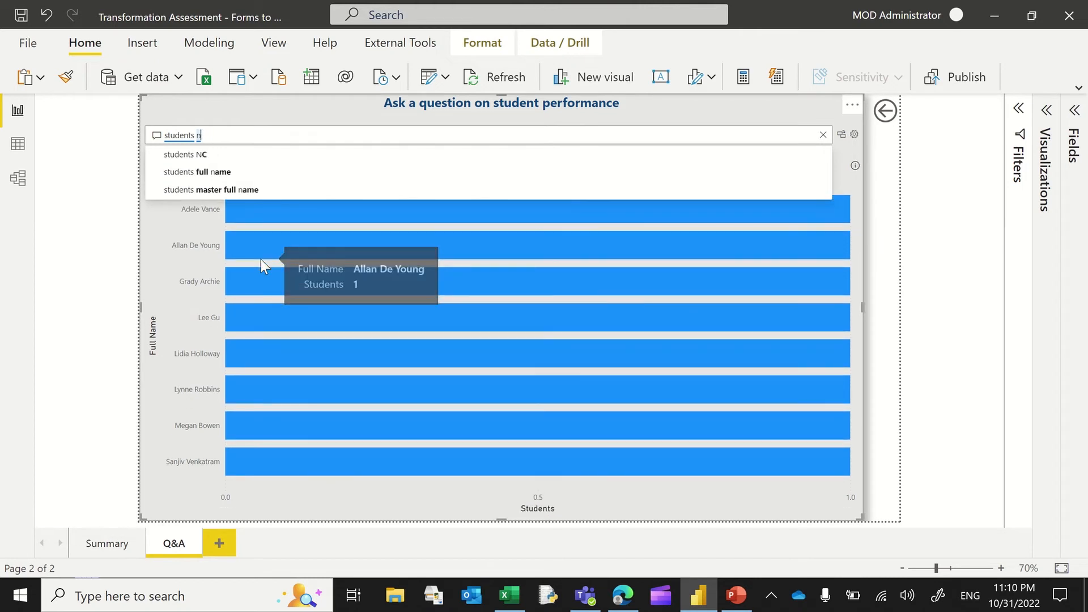
text(N)
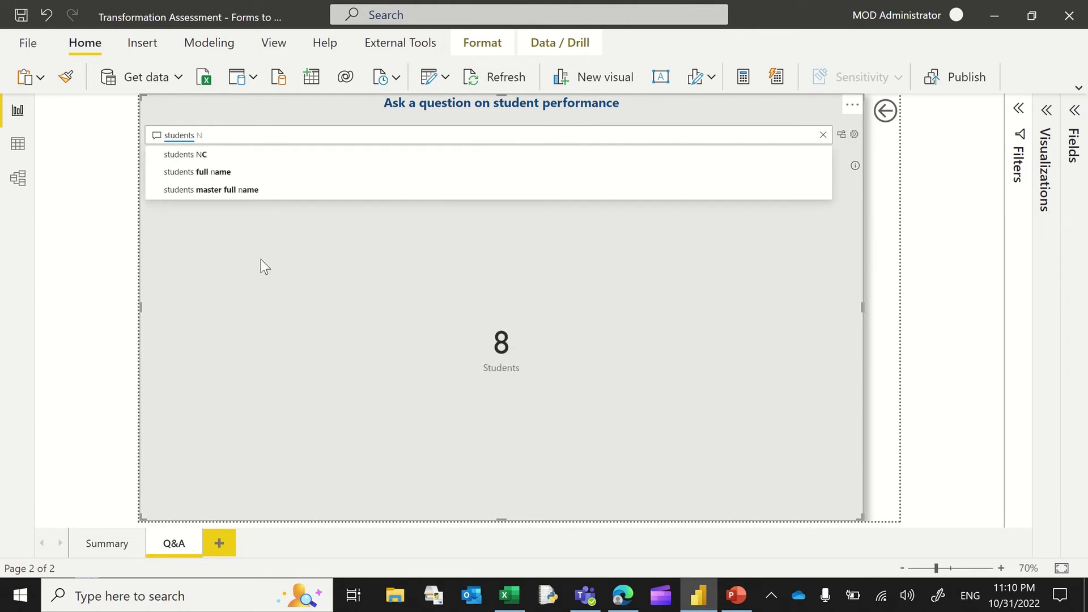
click(206, 156)
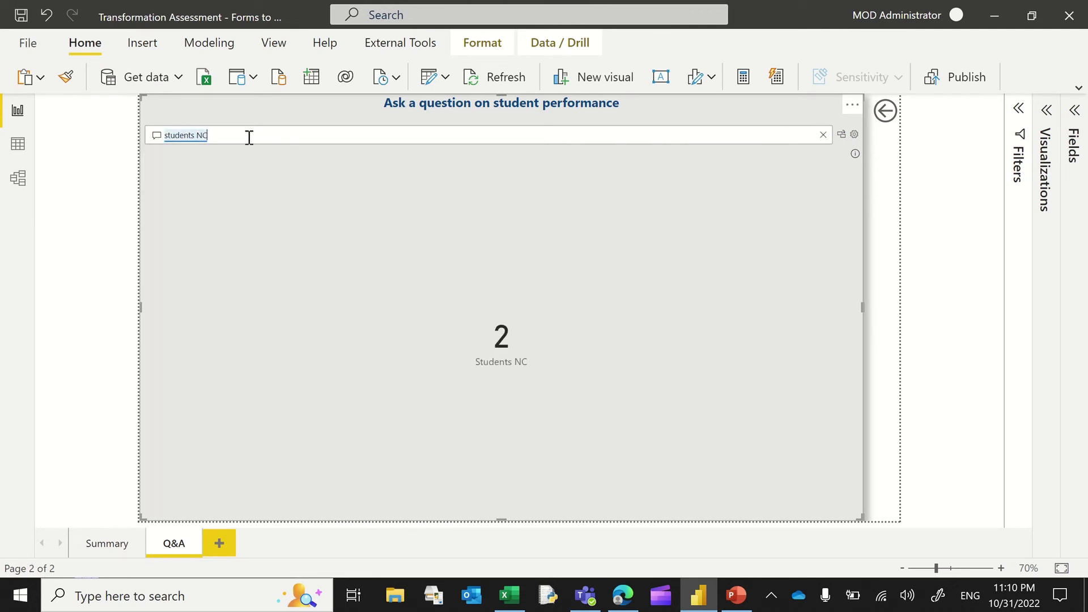
key(Tab)
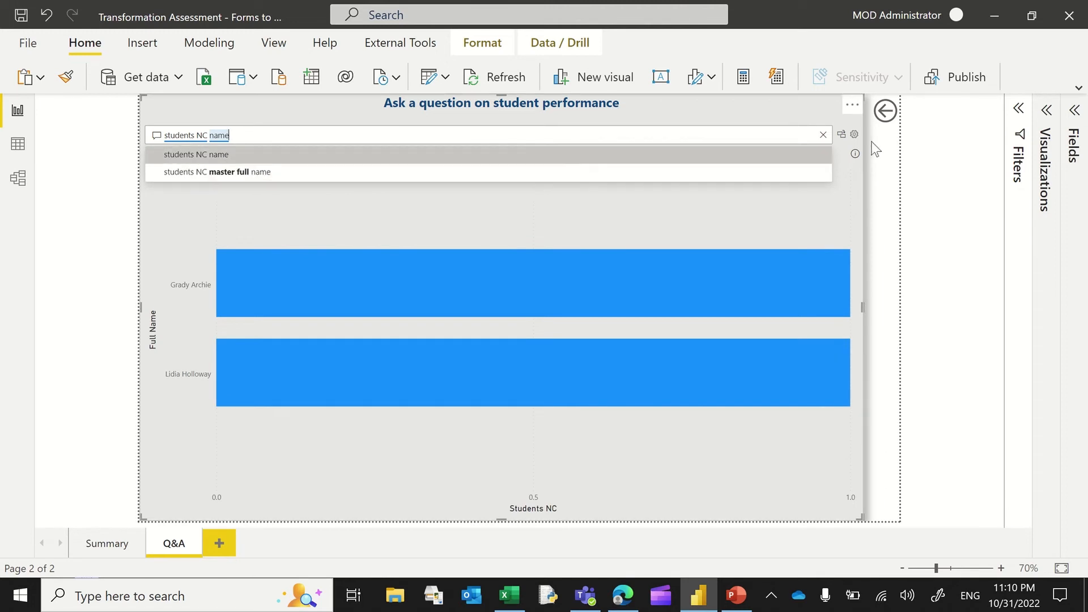
Step: Go back to the report's Summary page, switch to the Edge browser, and show the Microsoft Office home page
click(872, 109)
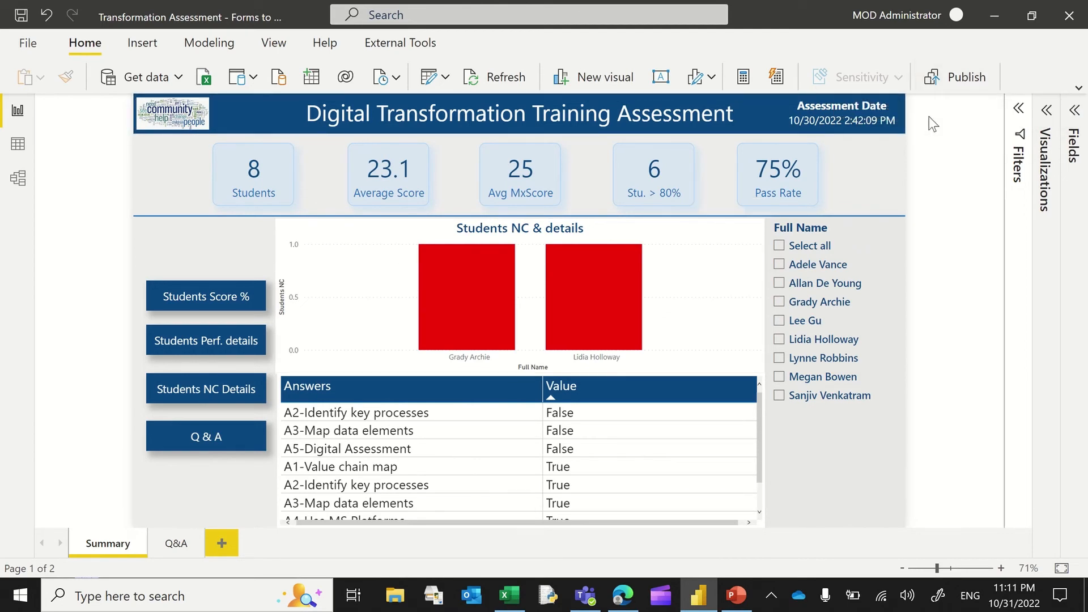
click(626, 608)
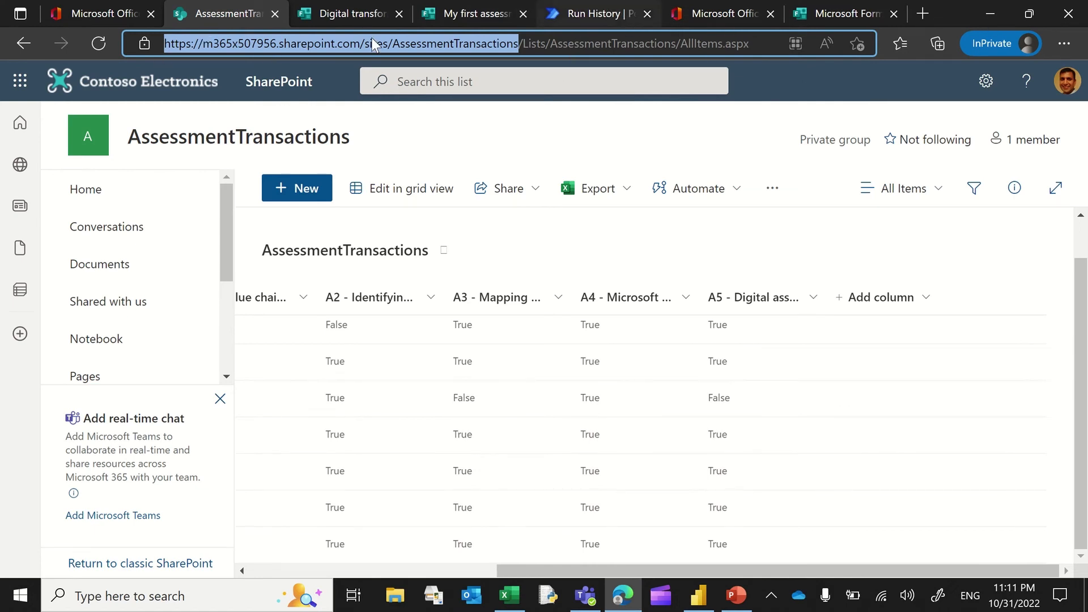
click(56, 8)
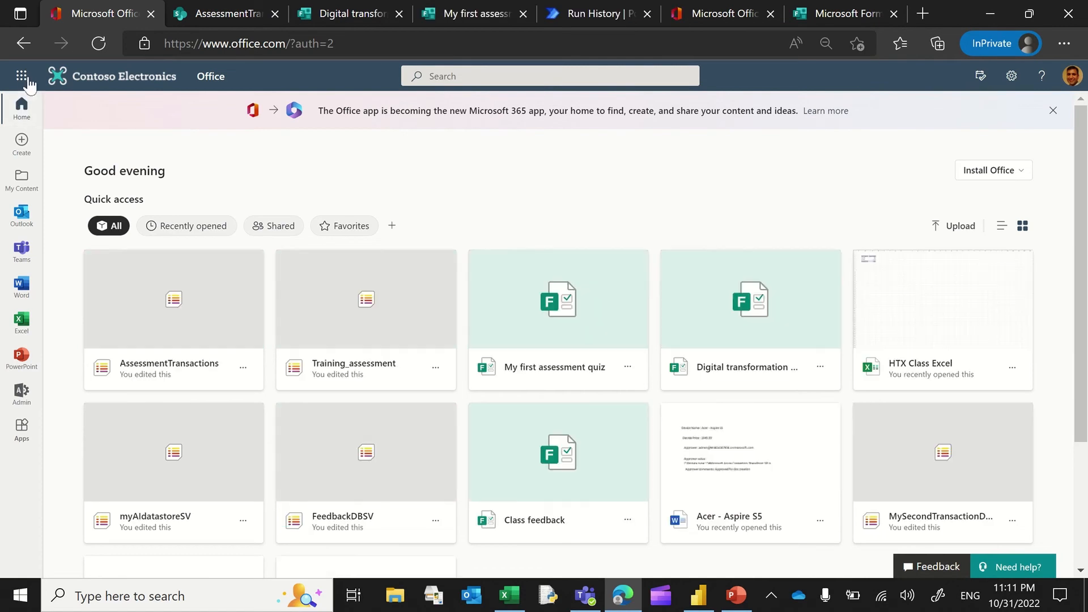
Step: Open Microsoft Teams on the web, switch to Power BI Desktop, and view the report's publishing destinations without publishing
click(22, 249)
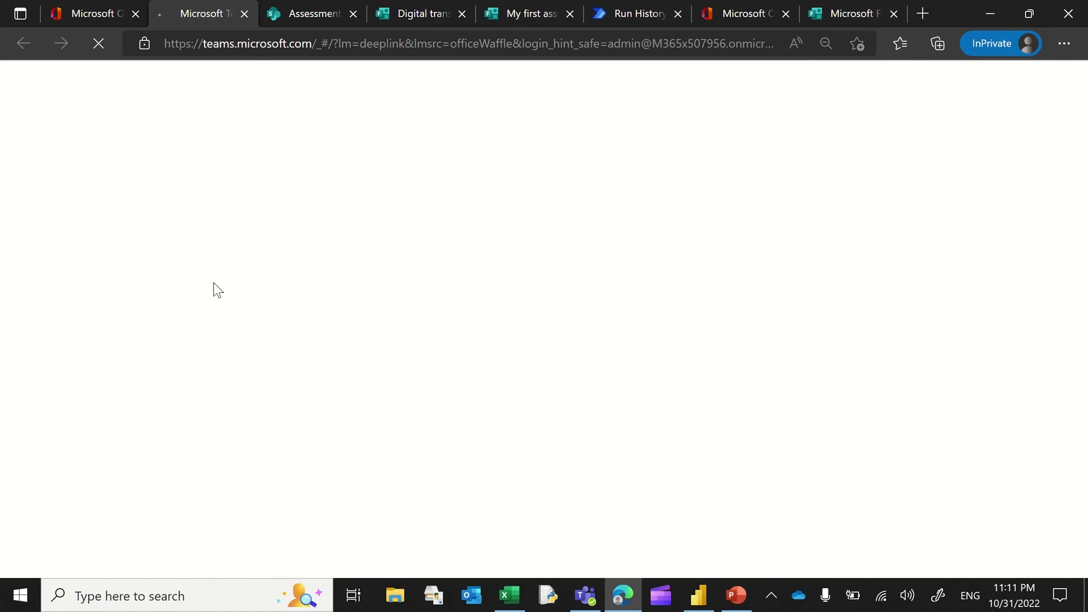
click(697, 607)
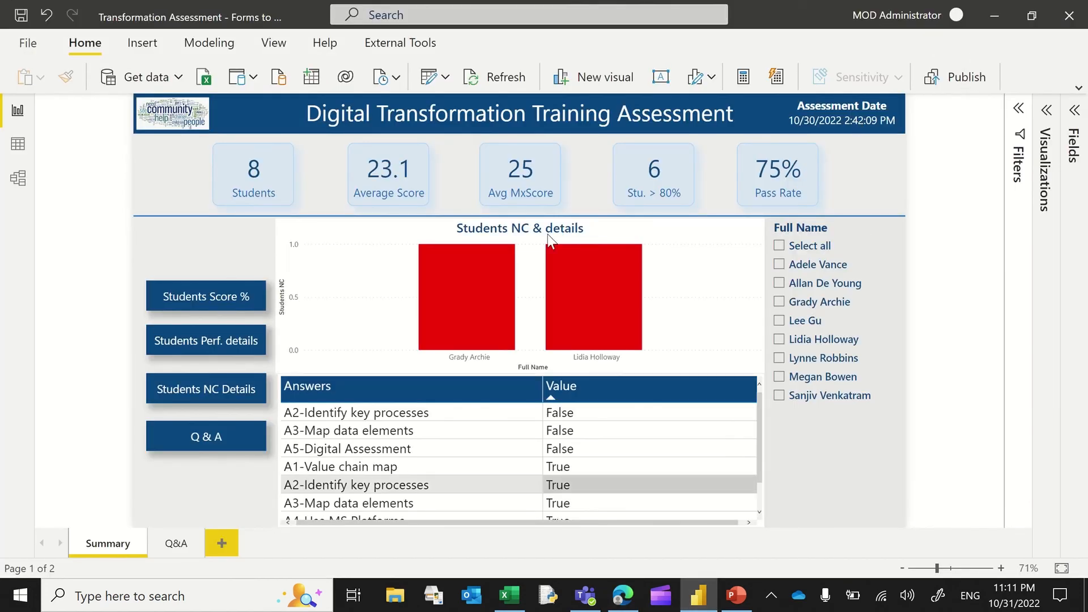
click(645, 327)
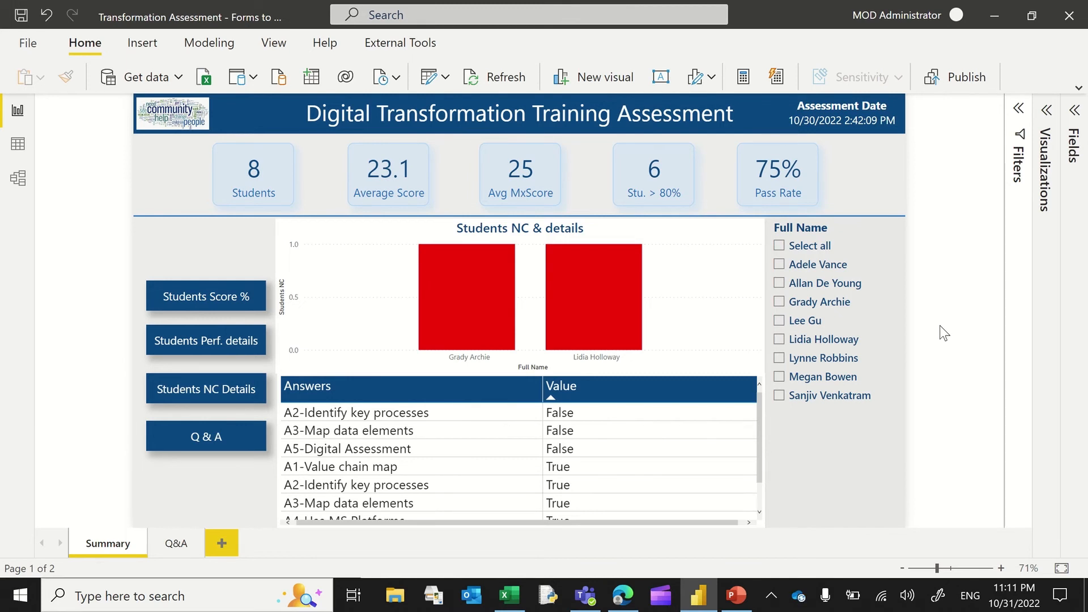
click(953, 84)
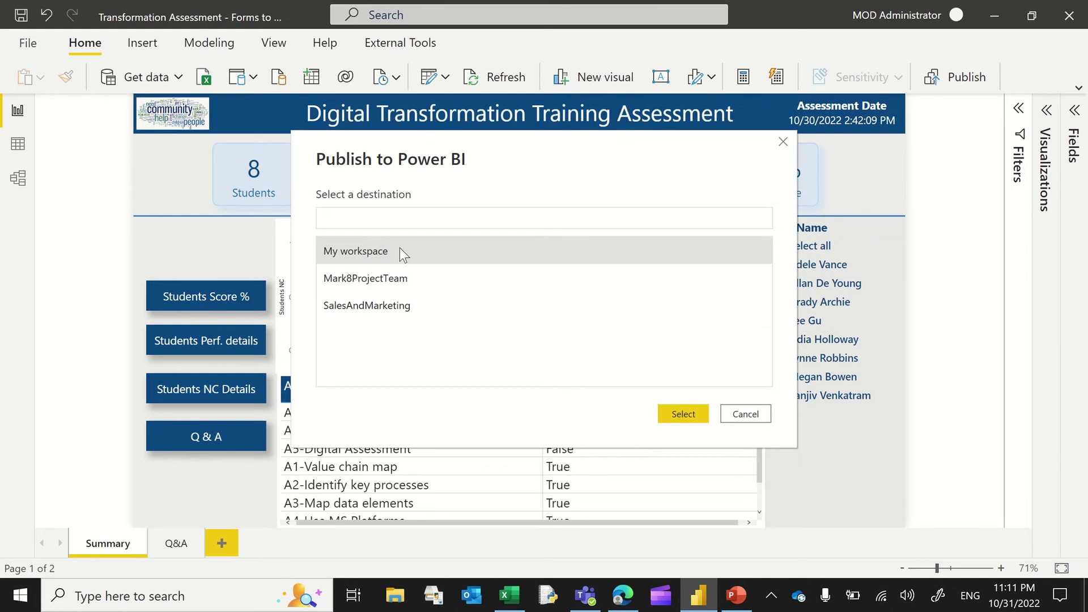
click(746, 414)
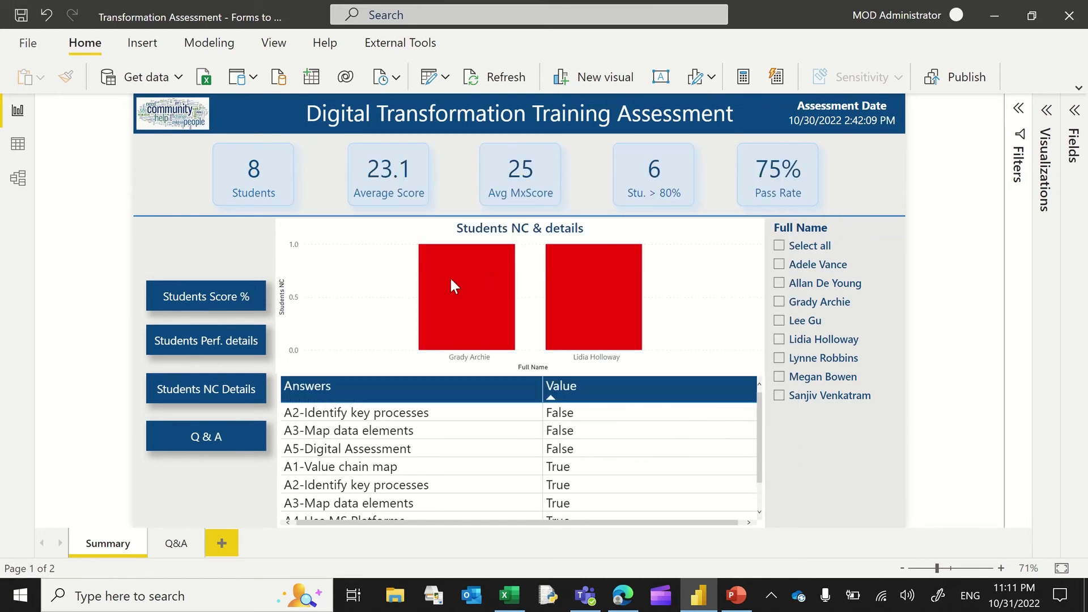
Step: Switch to the Edge browser, open the Power BI service in a new browser tab, and show its list of workspaces
click(625, 596)
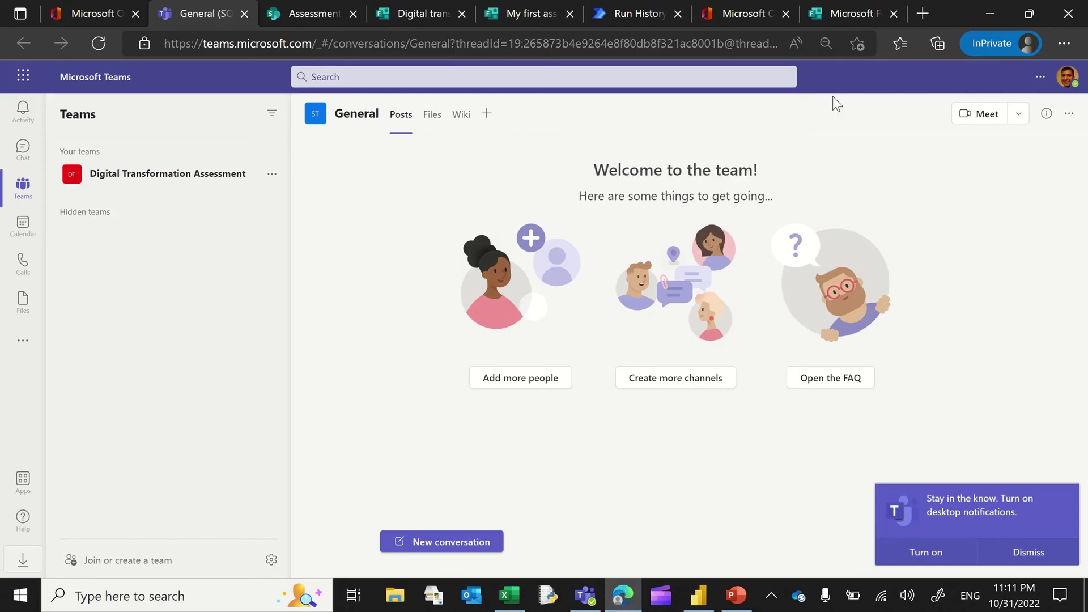
click(921, 13)
text(powe)
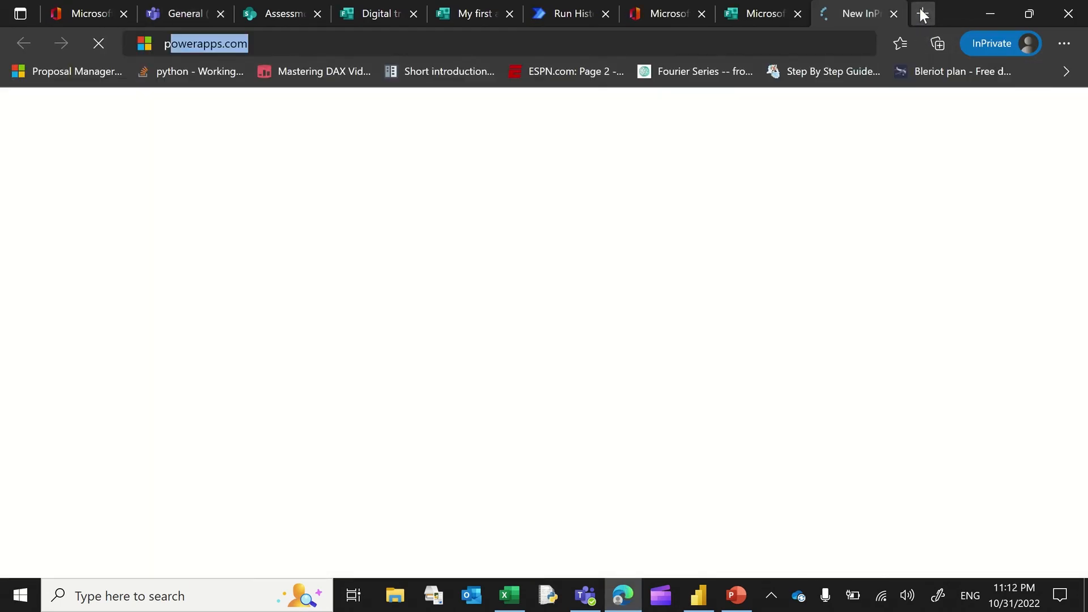
text(rbi)
key(Return)
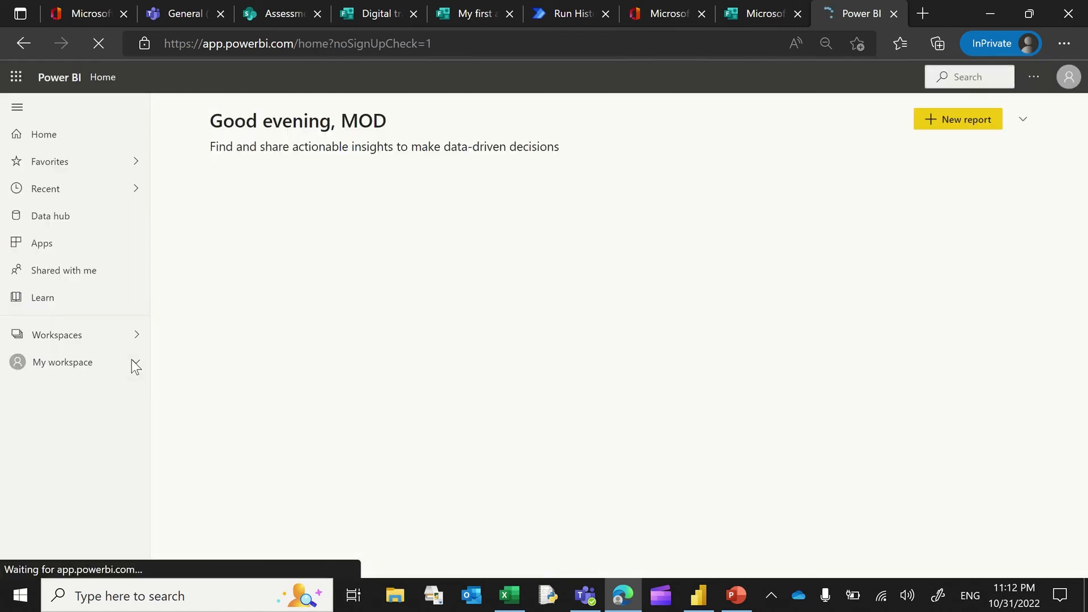
click(104, 333)
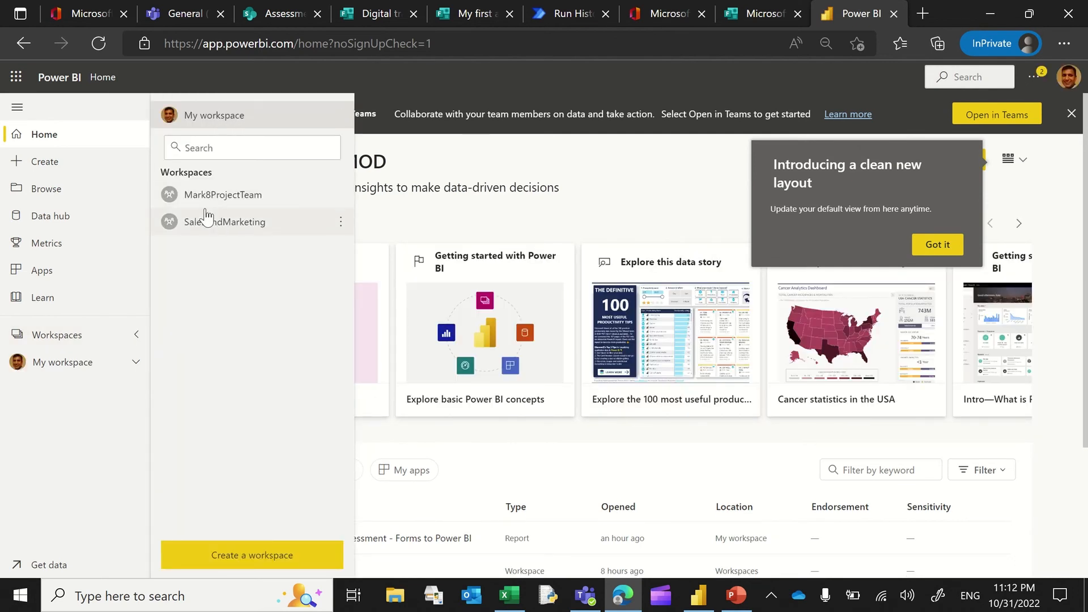
Step: Open the Microsoft 365 admin center from the Office home page and look through the Active teams & groups list
click(81, 14)
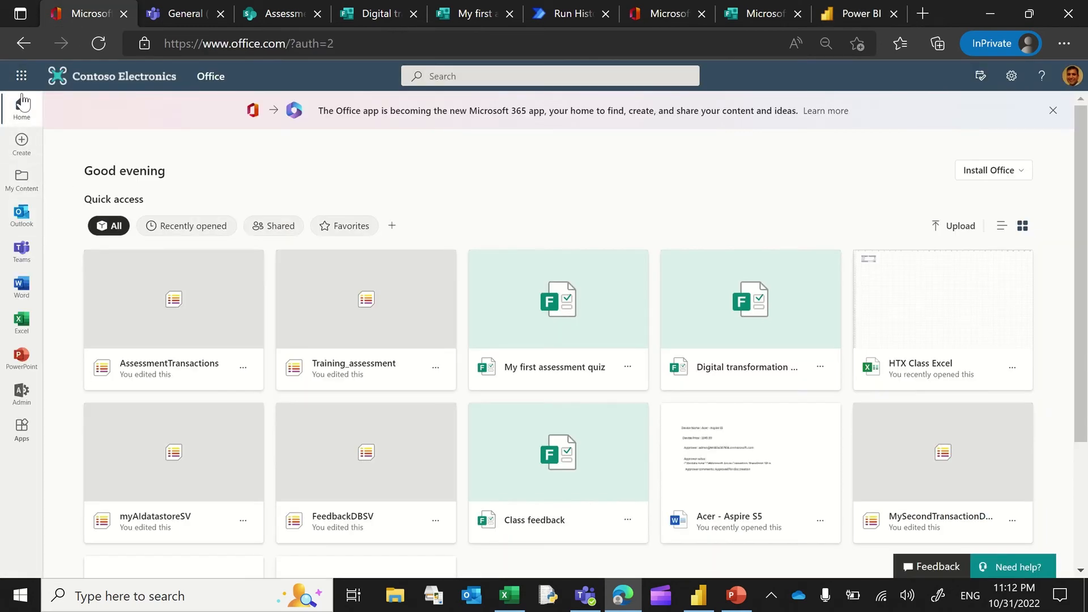
click(21, 76)
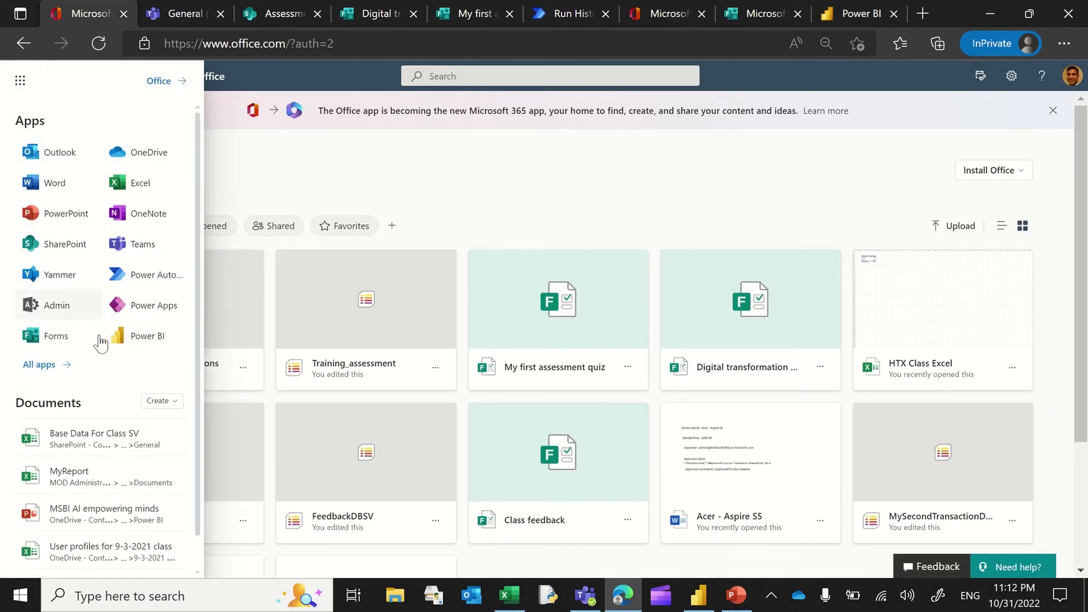
click(55, 309)
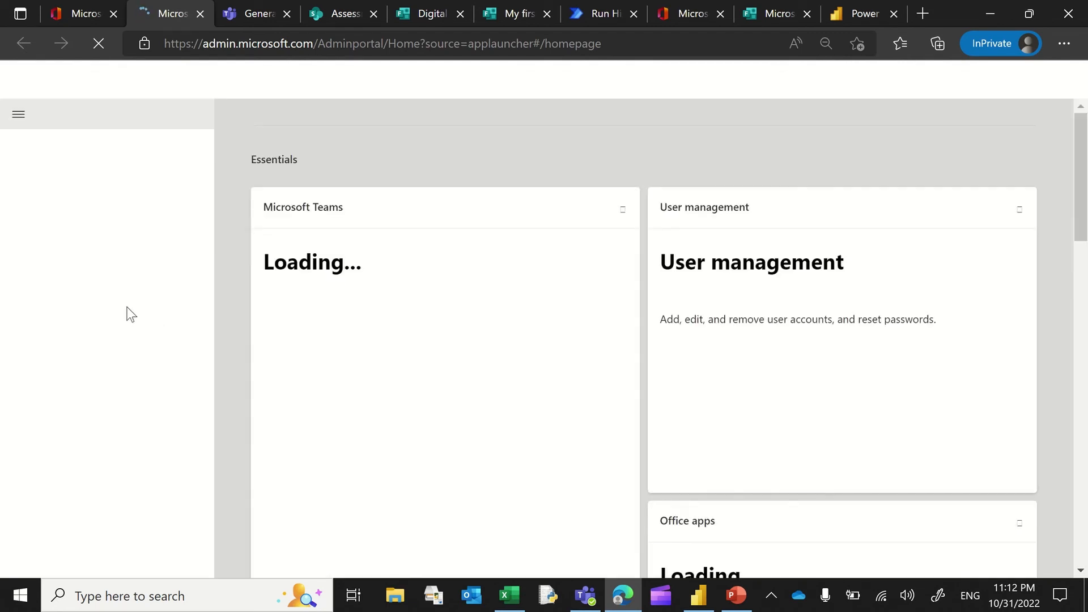
click(82, 215)
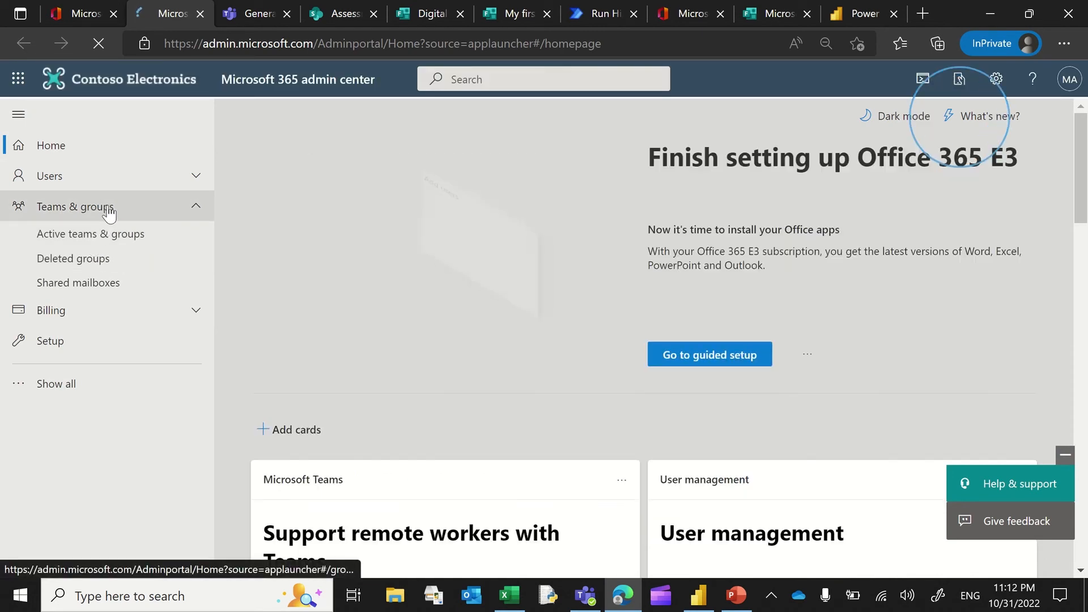
click(102, 232)
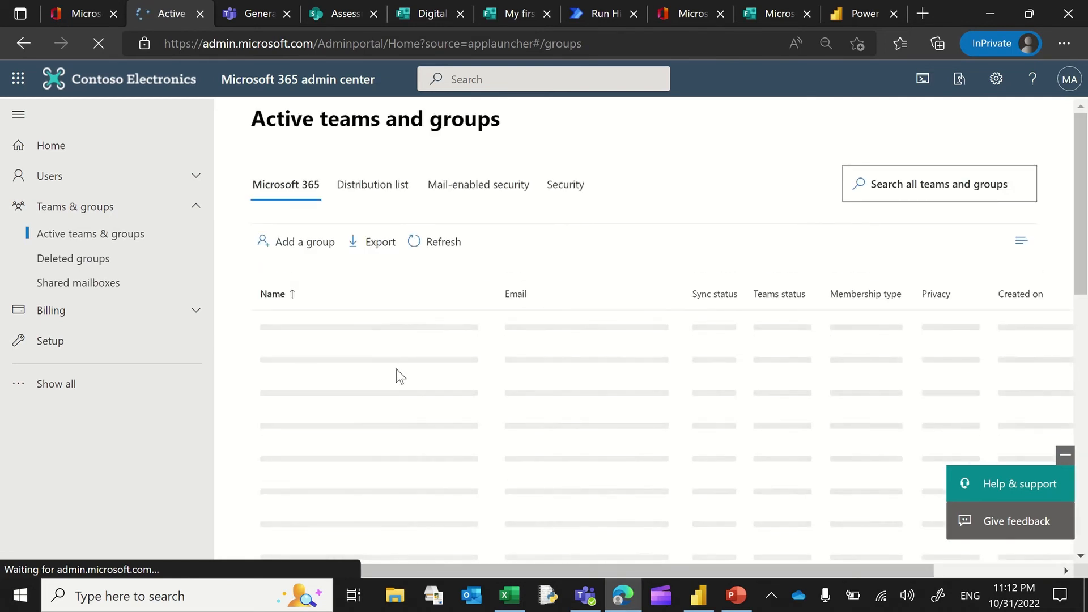
scroll(395, 406, down, 1)
scroll(394, 408, down, 10)
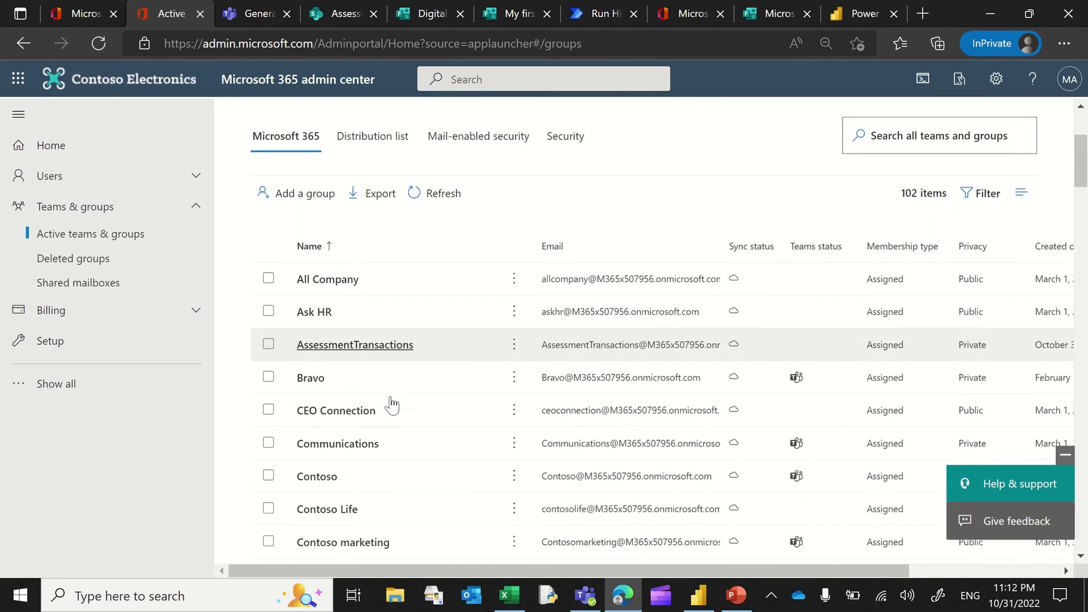
scroll(390, 403, down, 12)
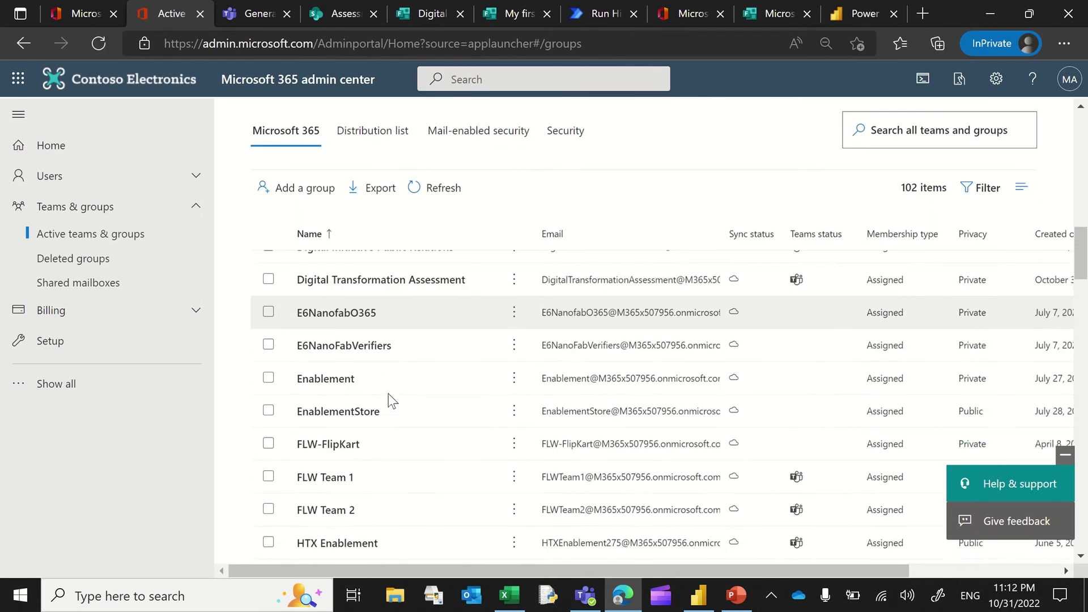
scroll(390, 404, down, 9)
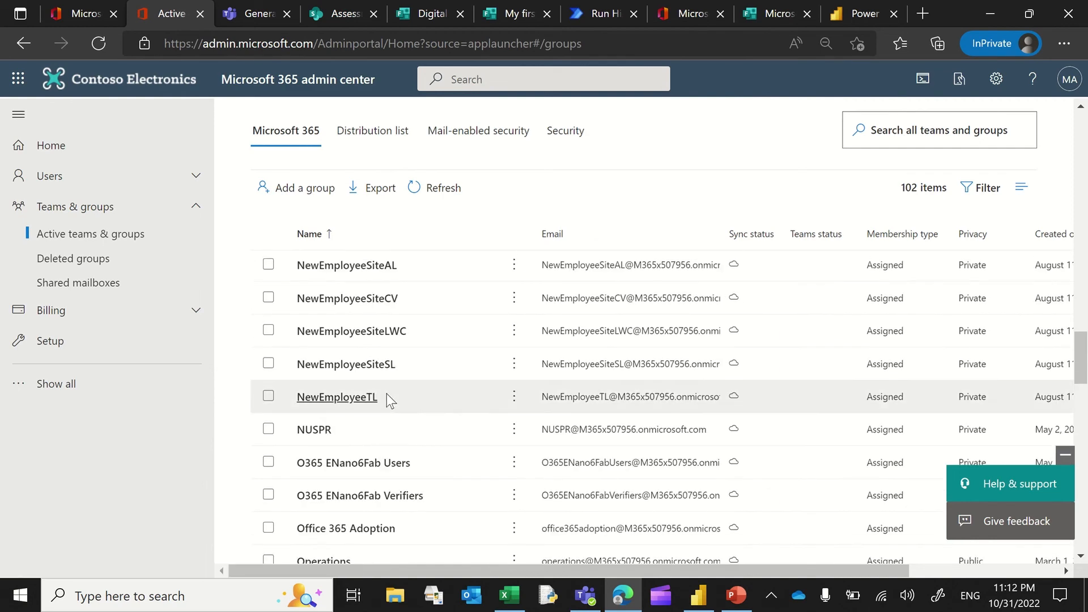
scroll(389, 397, down, 3)
scroll(389, 397, up, 3)
scroll(388, 396, up, 7)
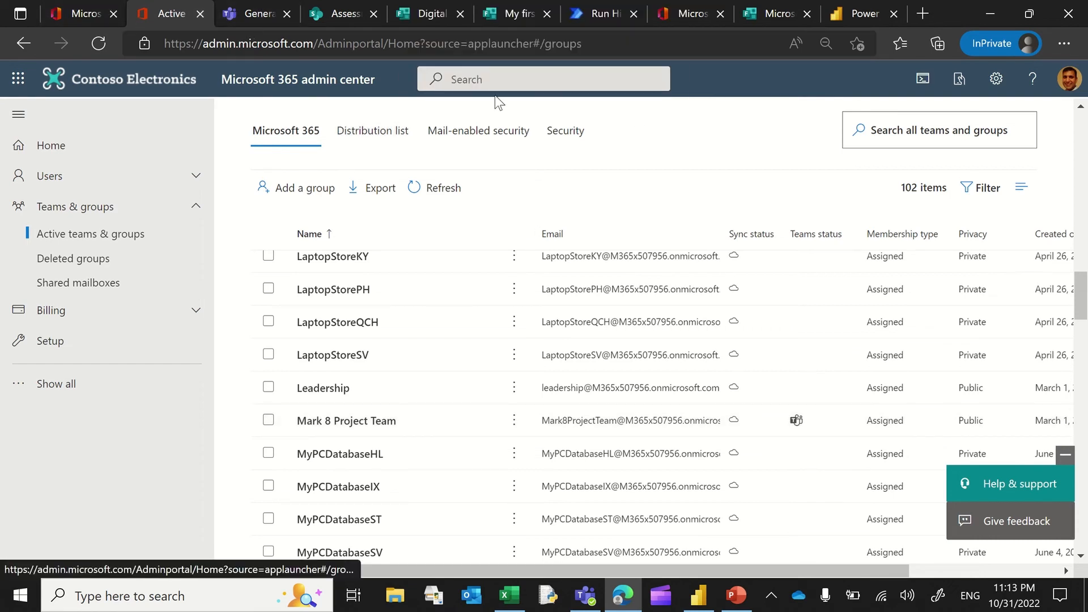
Step: Expand the hidden teams in Microsoft Teams and open My workspace in the Power BI service
click(864, 16)
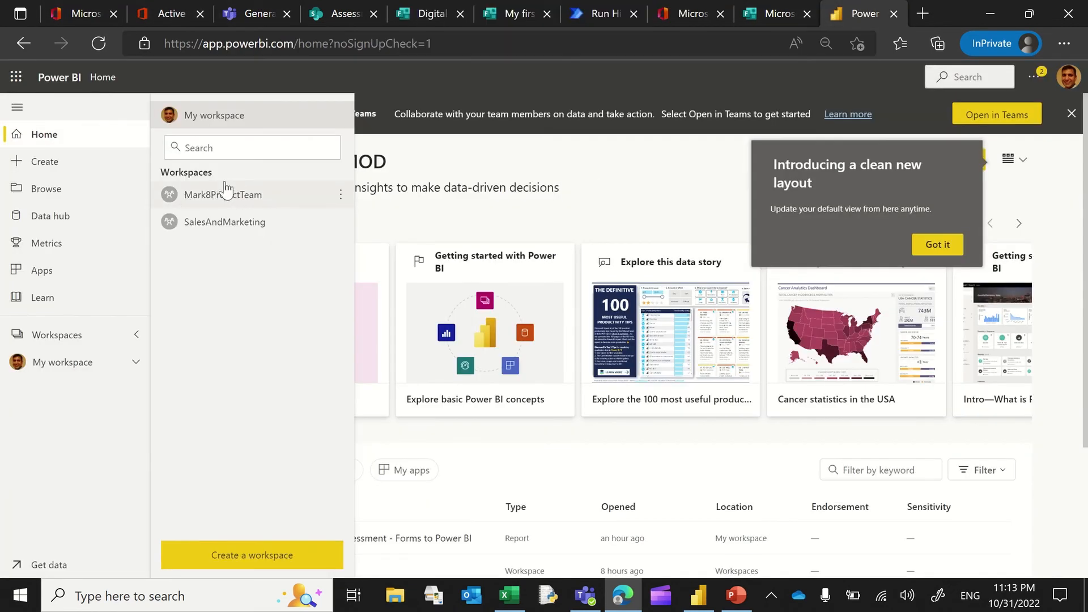
click(253, 12)
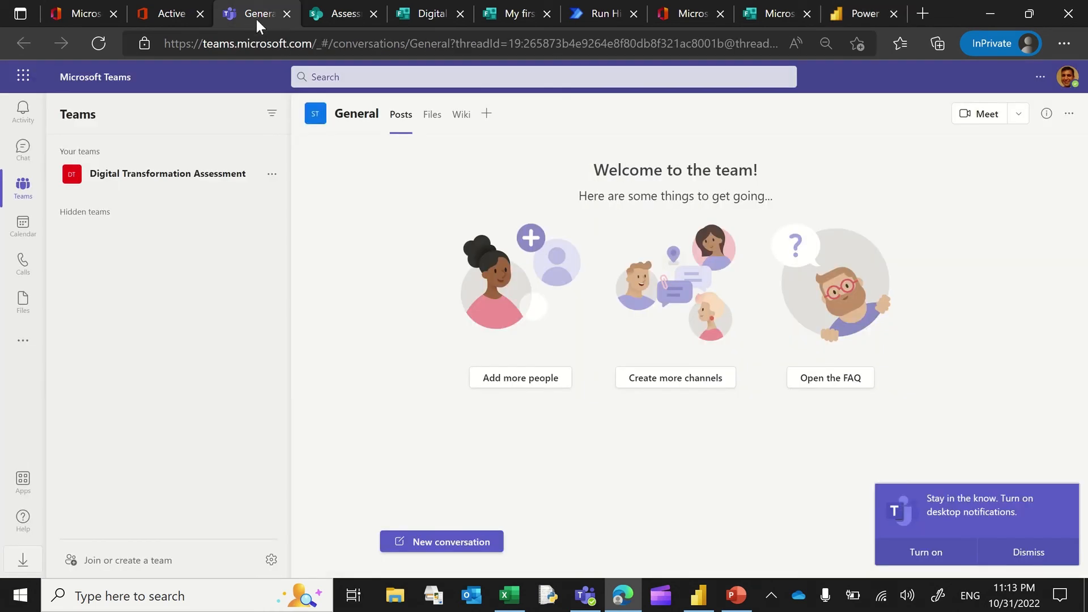
click(83, 215)
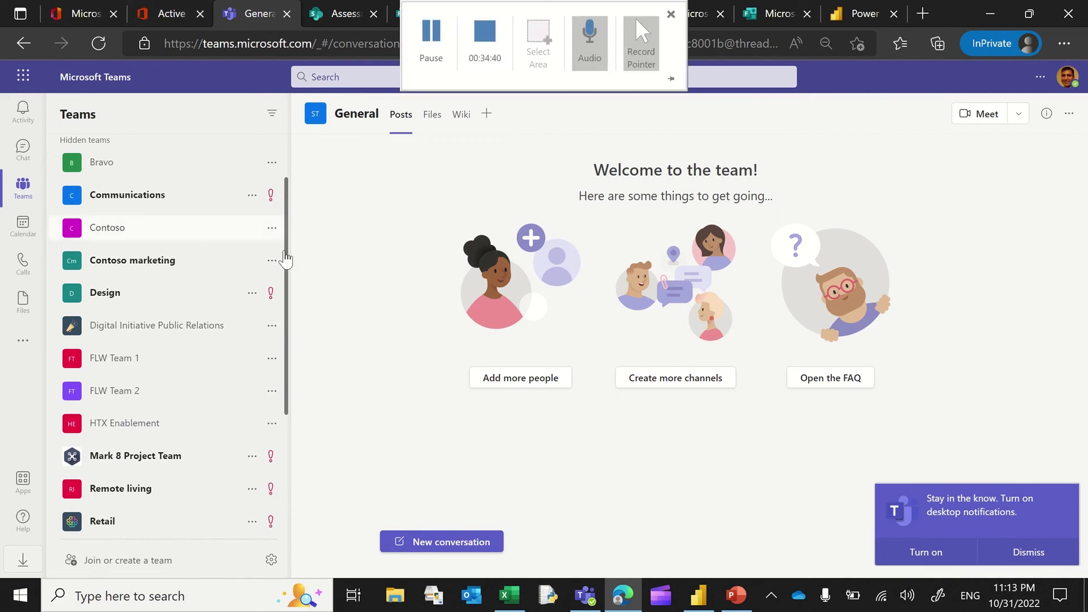
click(854, 17)
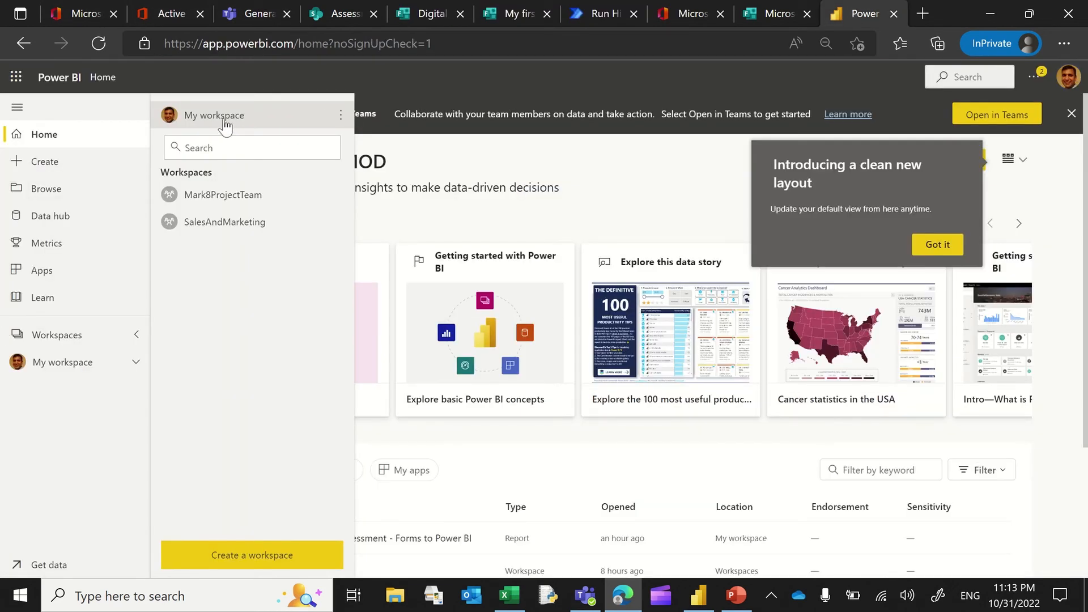
click(226, 119)
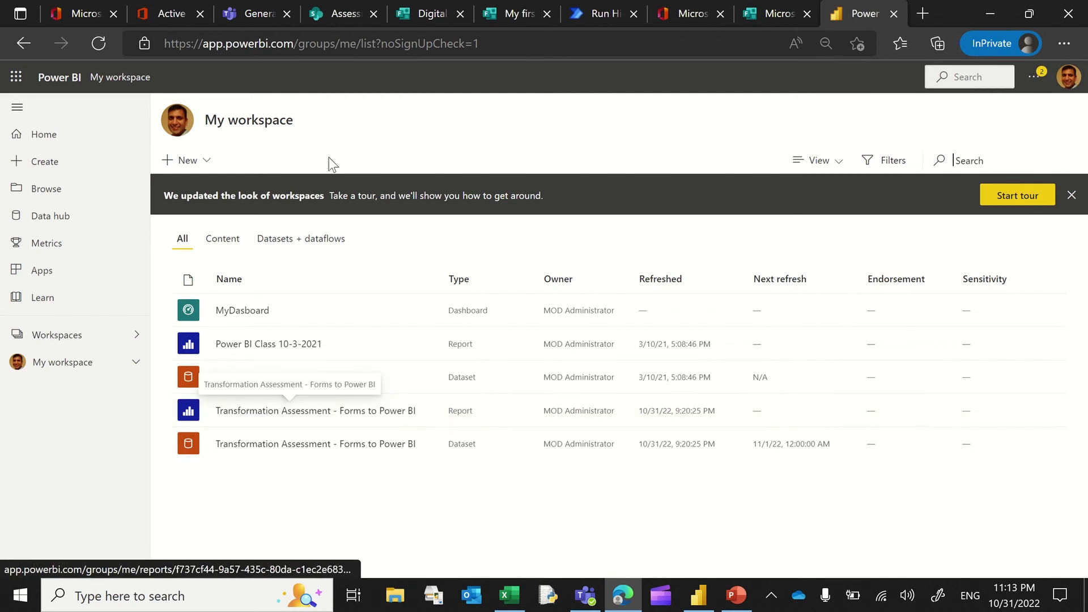
Step: Return to Microsoft Teams and open the General channel of the Mark 8 Project Team
click(243, 13)
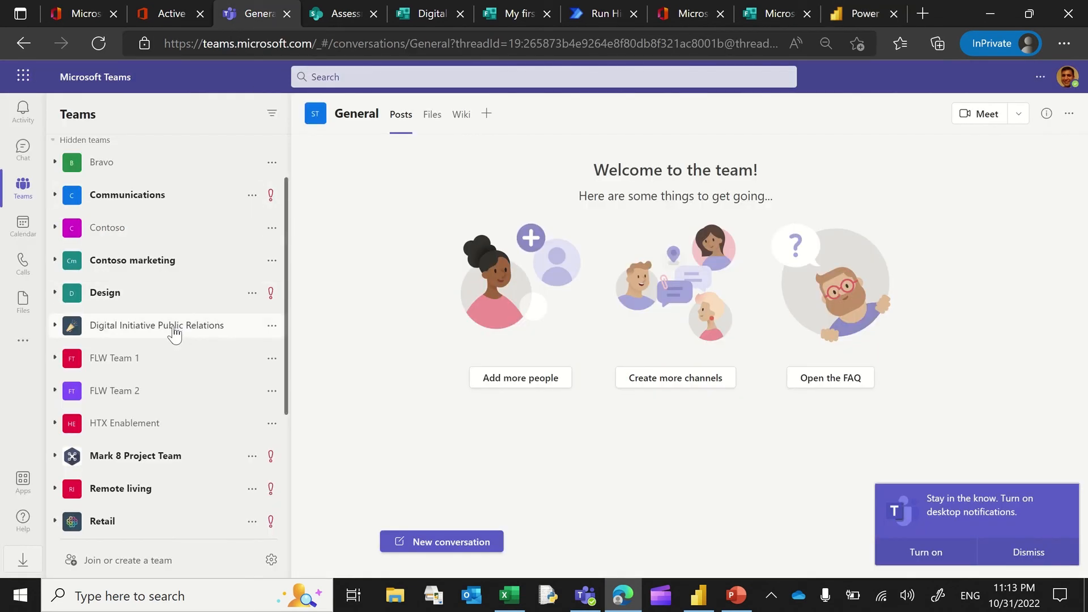
scroll(174, 334, up, 2)
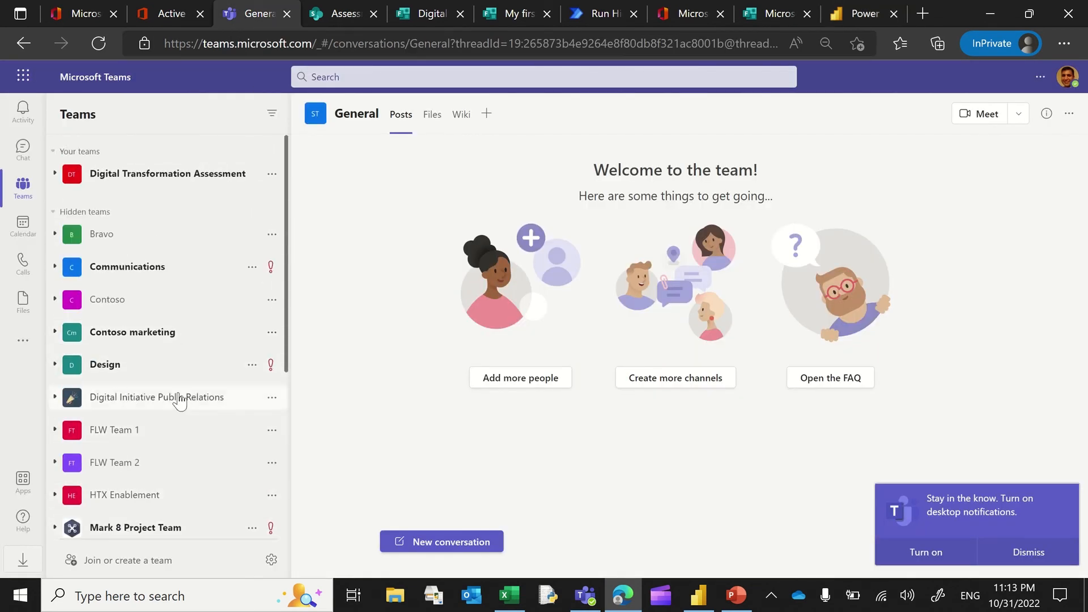
scroll(180, 401, down, 3)
click(54, 405)
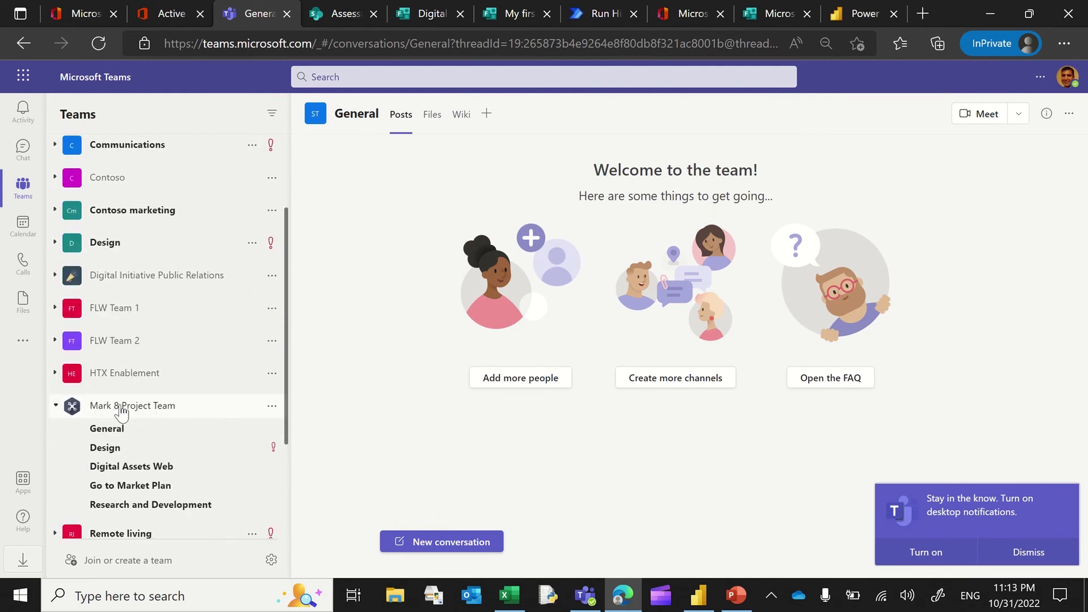
click(126, 429)
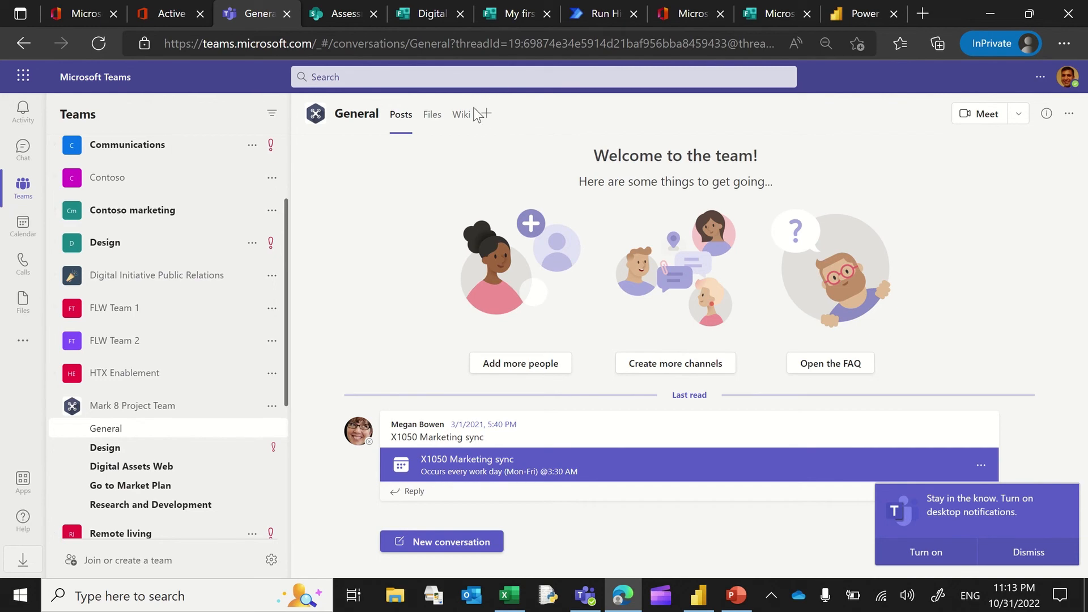
Step: Add a Power BI tab to the channel with the "Transformation Assessment - Forms to Power BI" report from My workspace
click(486, 114)
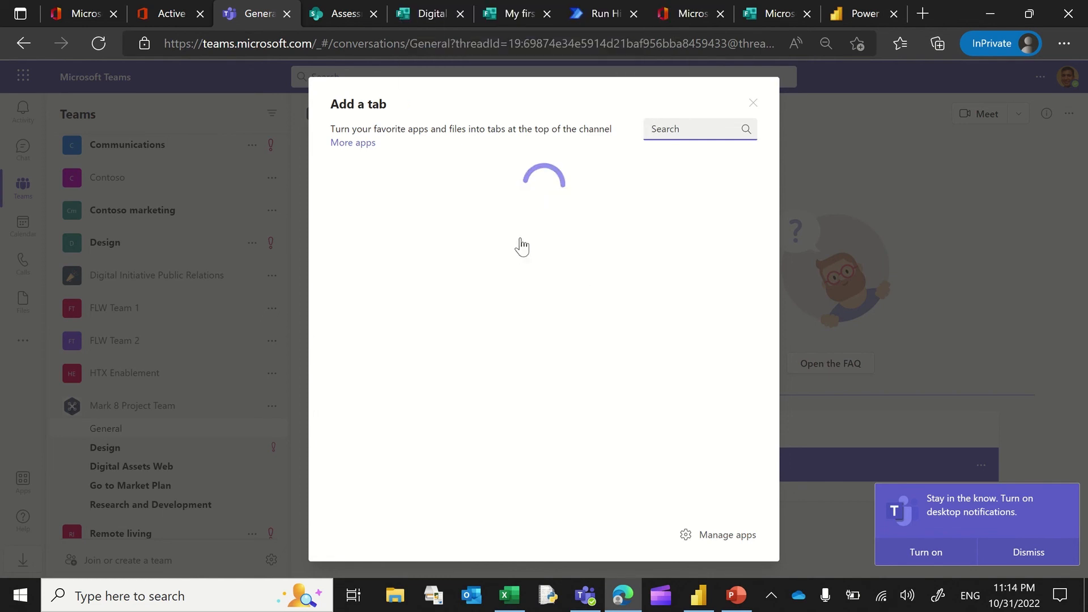
click(354, 233)
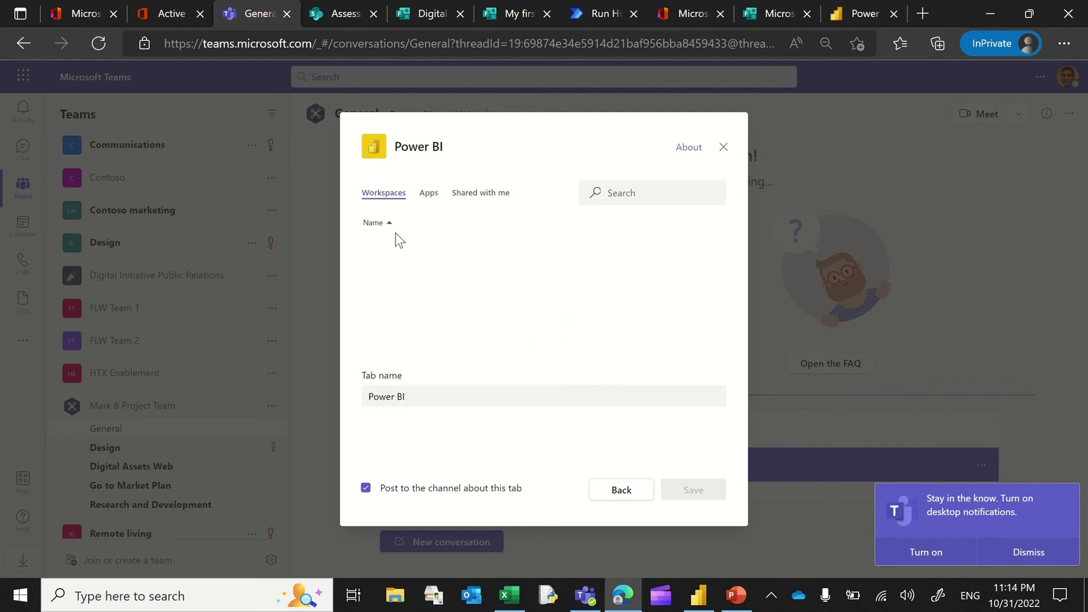
click(371, 242)
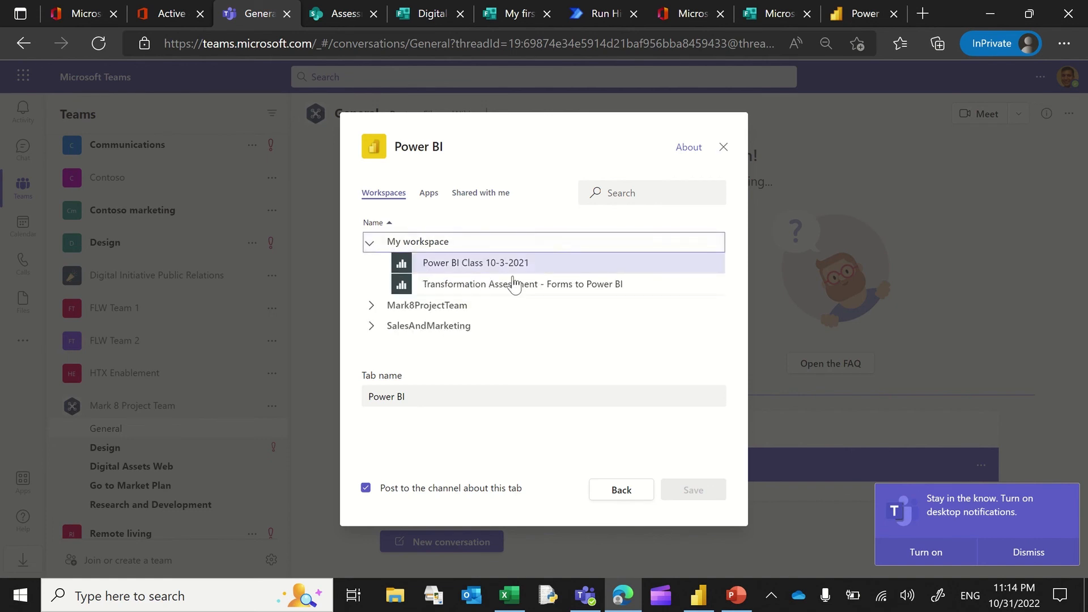
click(487, 289)
click(705, 488)
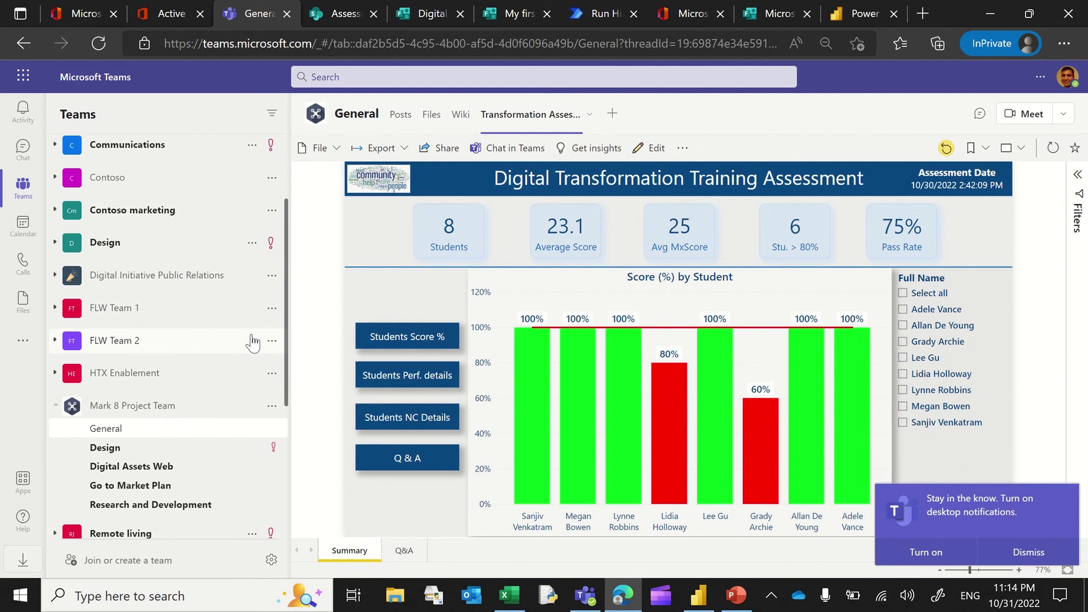
Step: Check the AssessmentTransactions list in SharePoint, and show the Students NC Details view of the report in Teams
scroll(249, 345, down, 4)
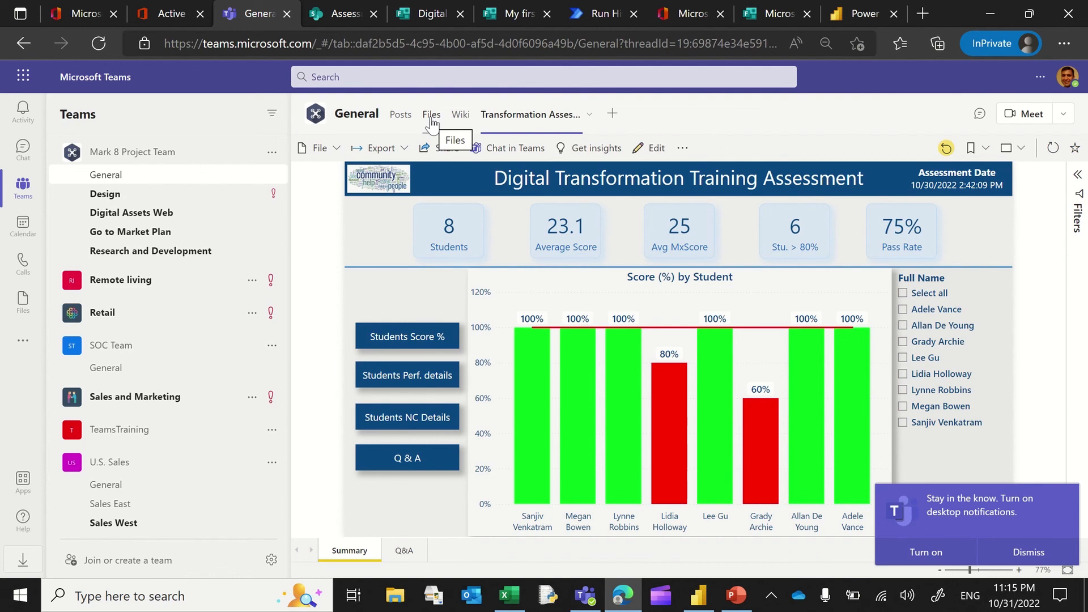
click(329, 12)
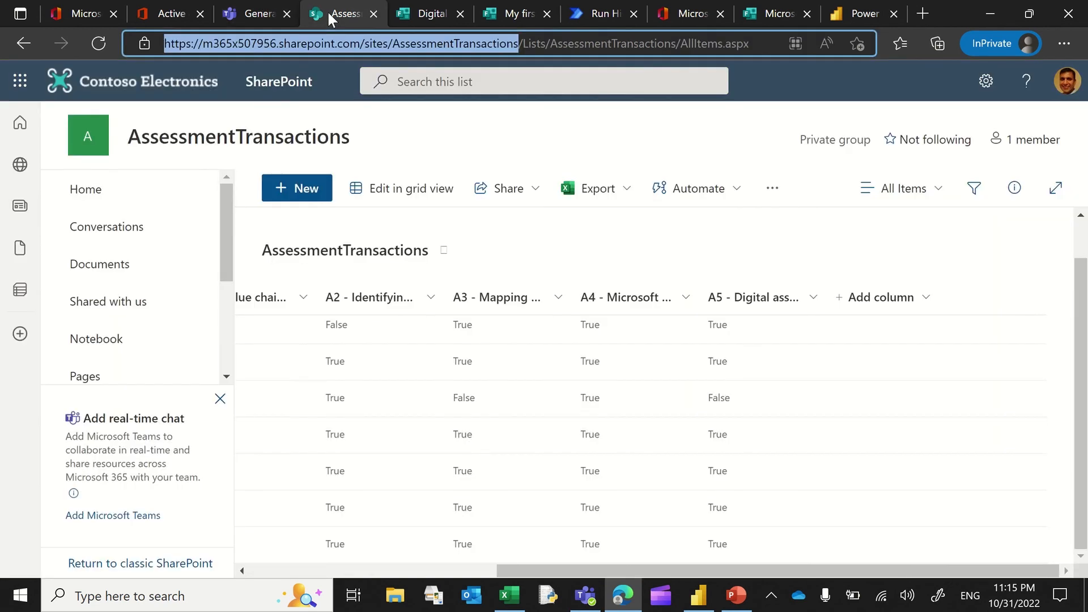
click(254, 20)
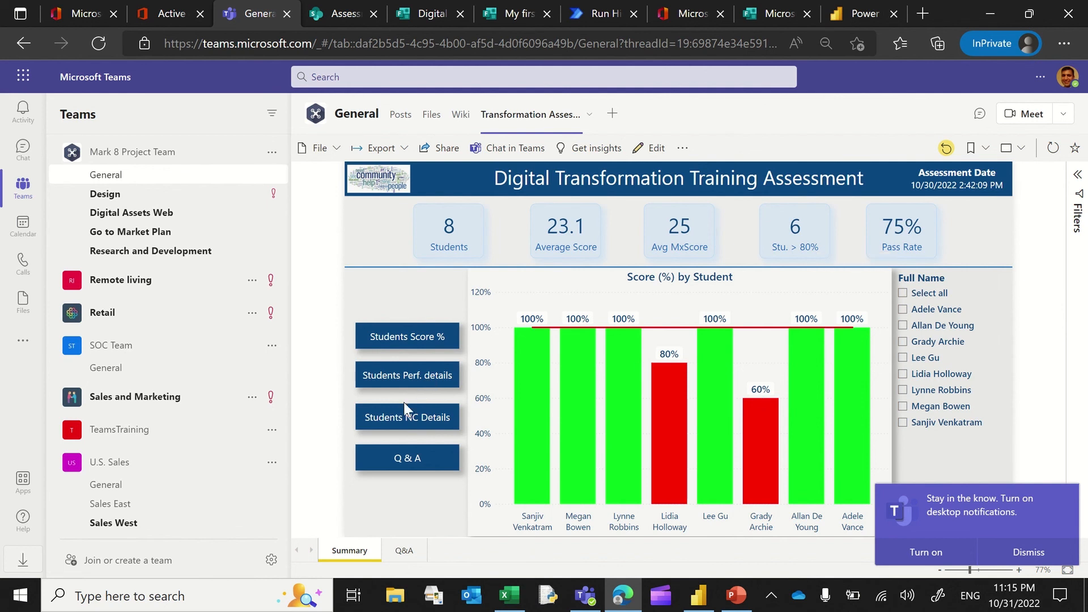
click(404, 422)
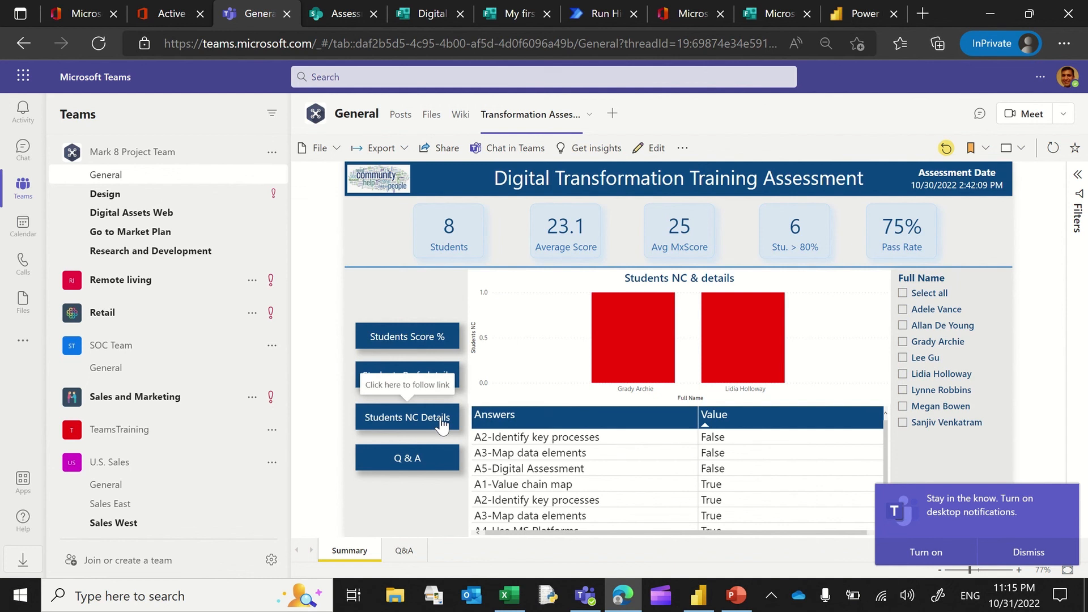
Step: Filter the report by the first student's bar in the Students NC & details chart, and show the Students Score % view
click(628, 331)
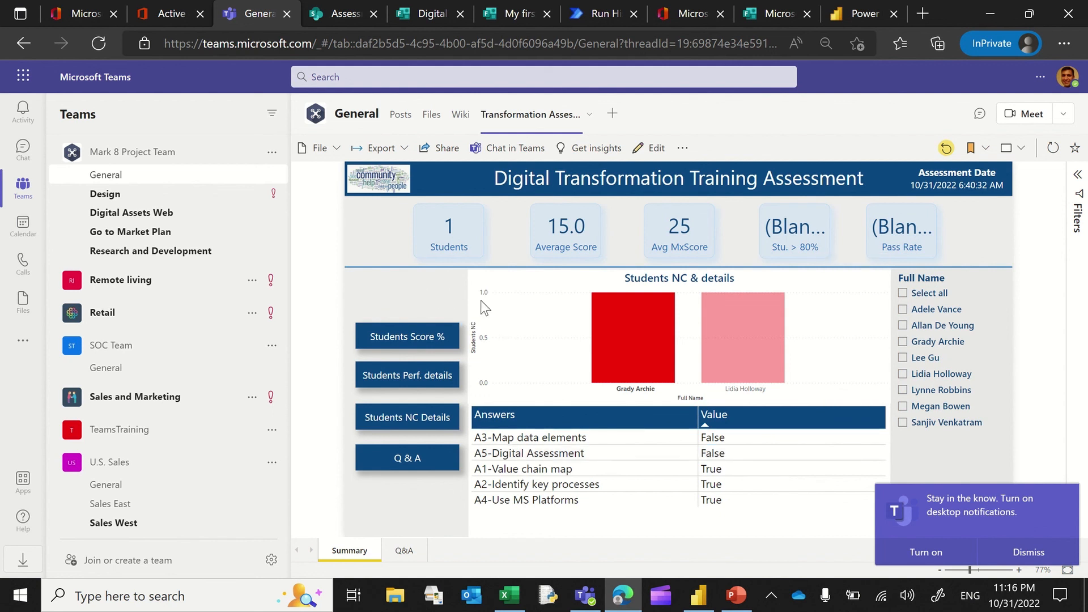
click(433, 336)
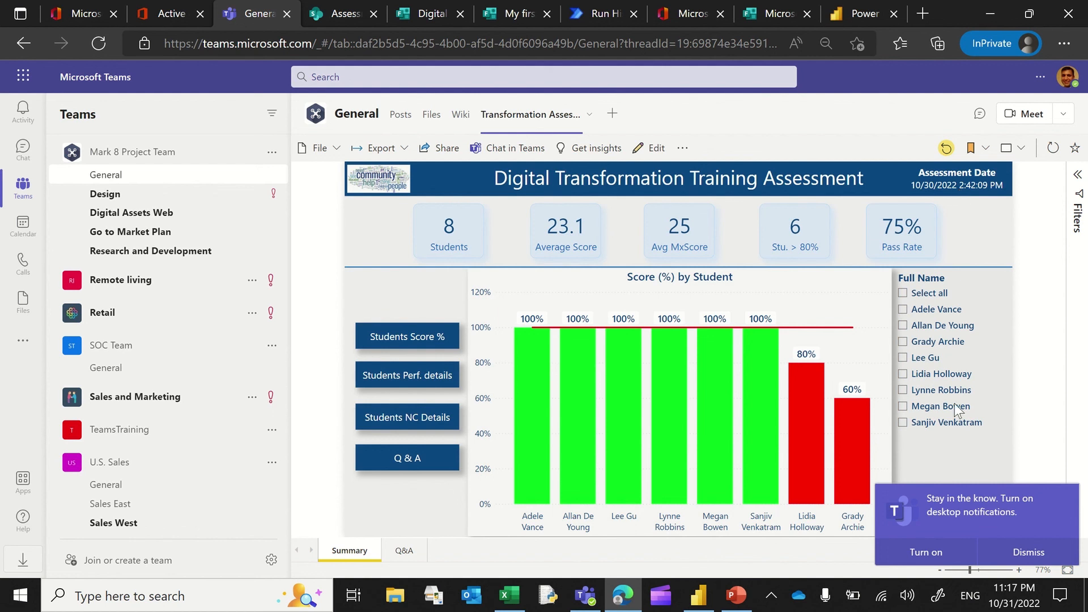
Step: Open the signed-in account's LinkedIn profile in a new regular Edge window and collapse the messaging pane
right_click(626, 595)
click(594, 502)
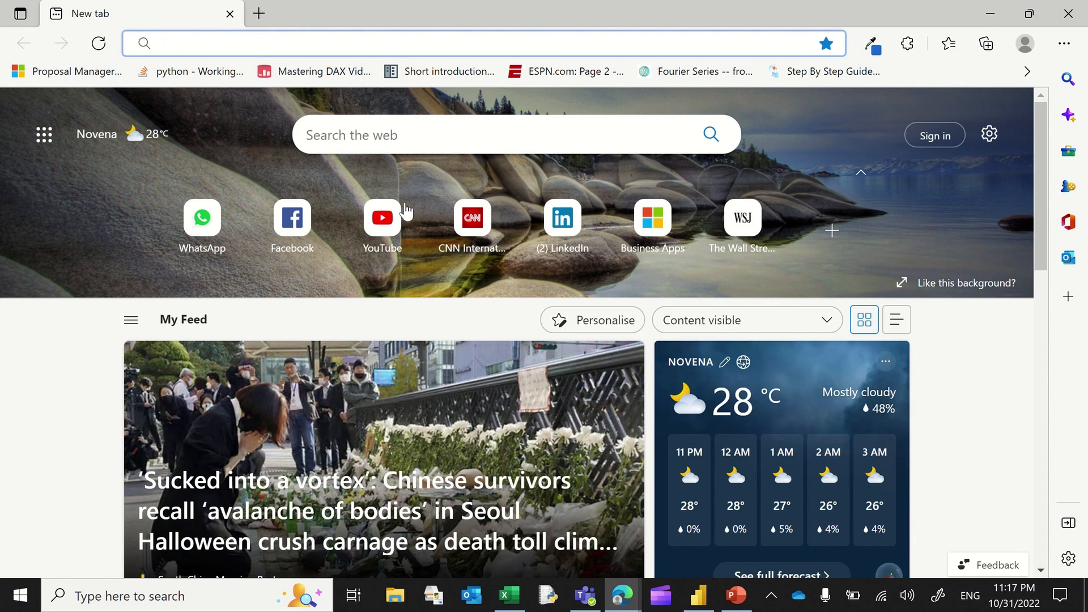
click(557, 235)
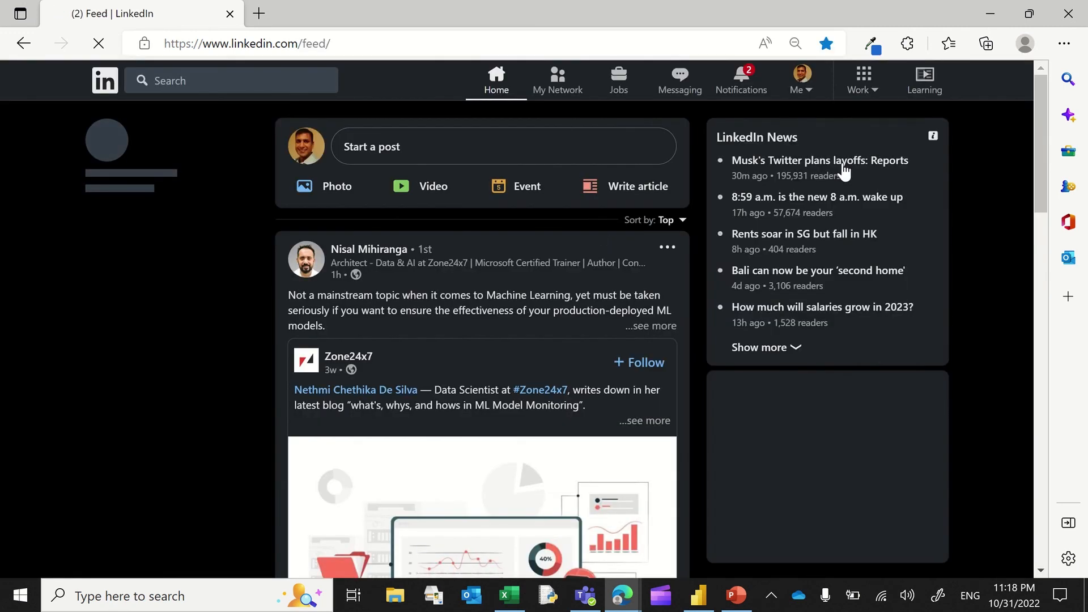
click(798, 94)
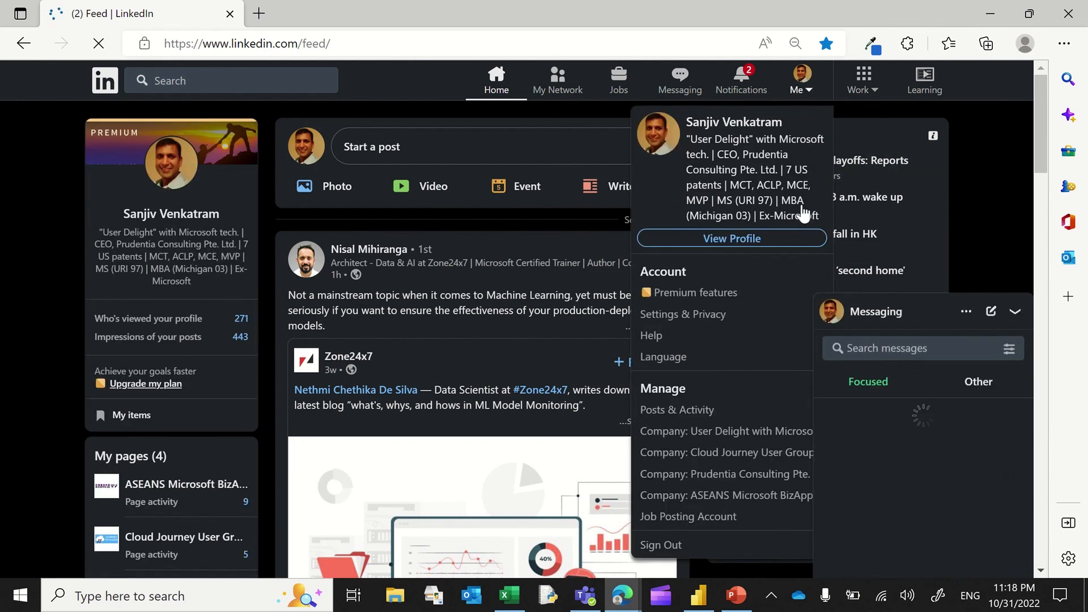
click(719, 241)
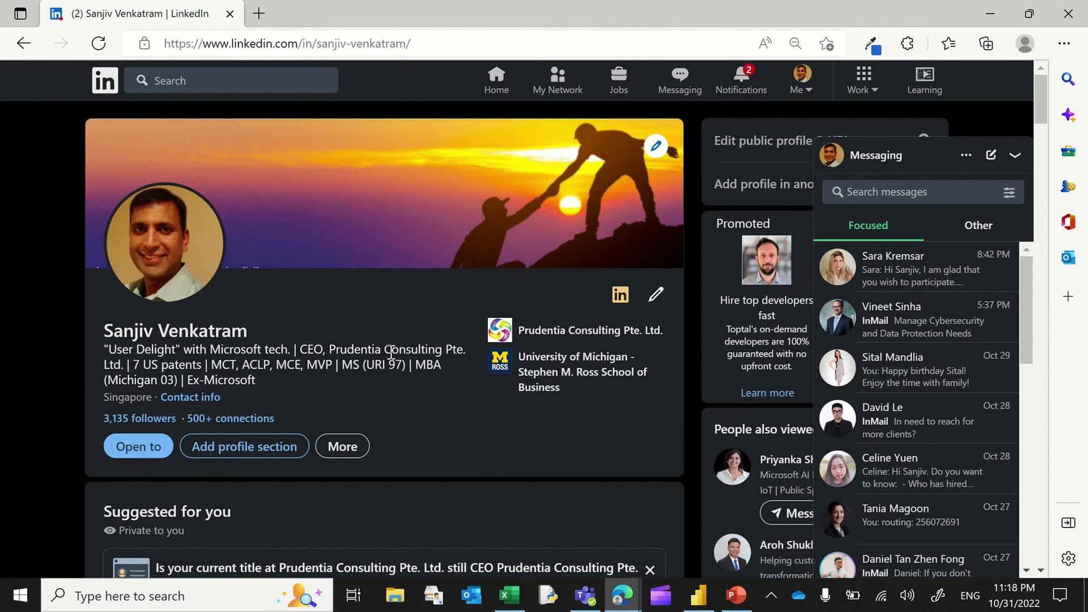
click(1015, 155)
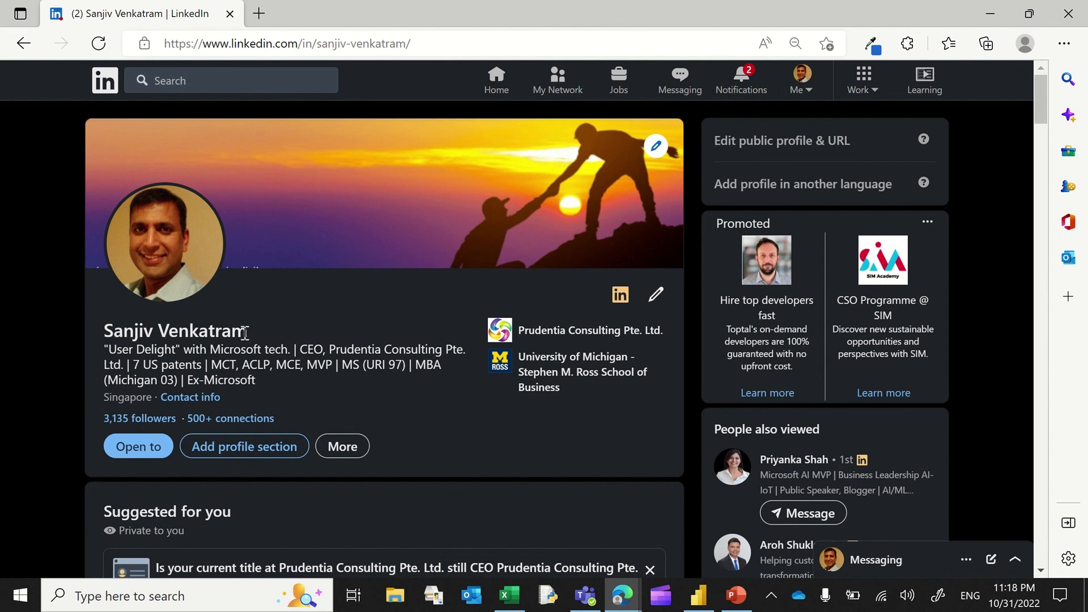
mouse_move(514, 40)
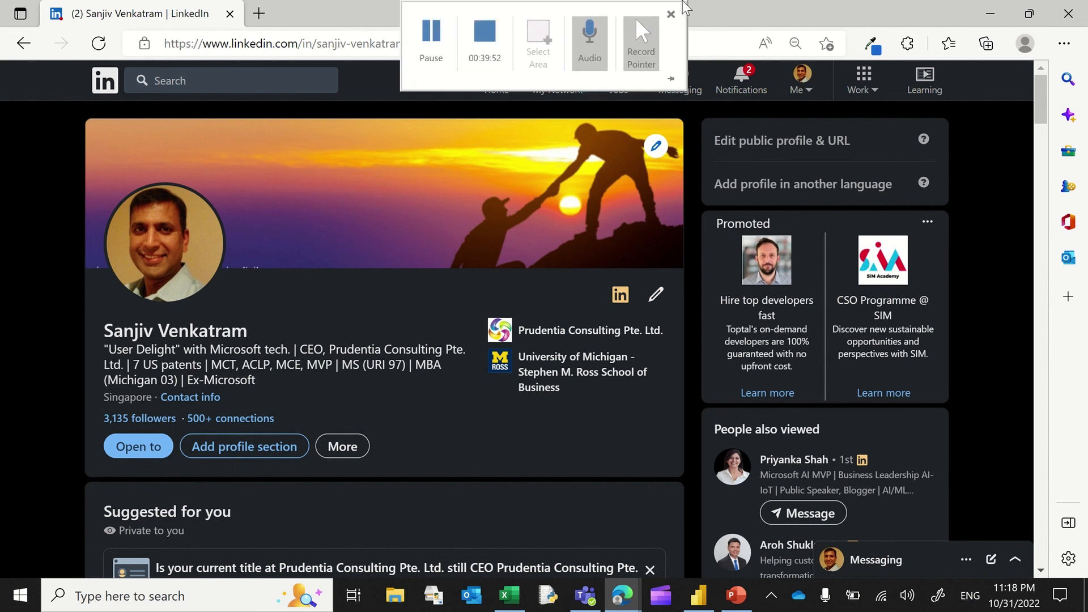